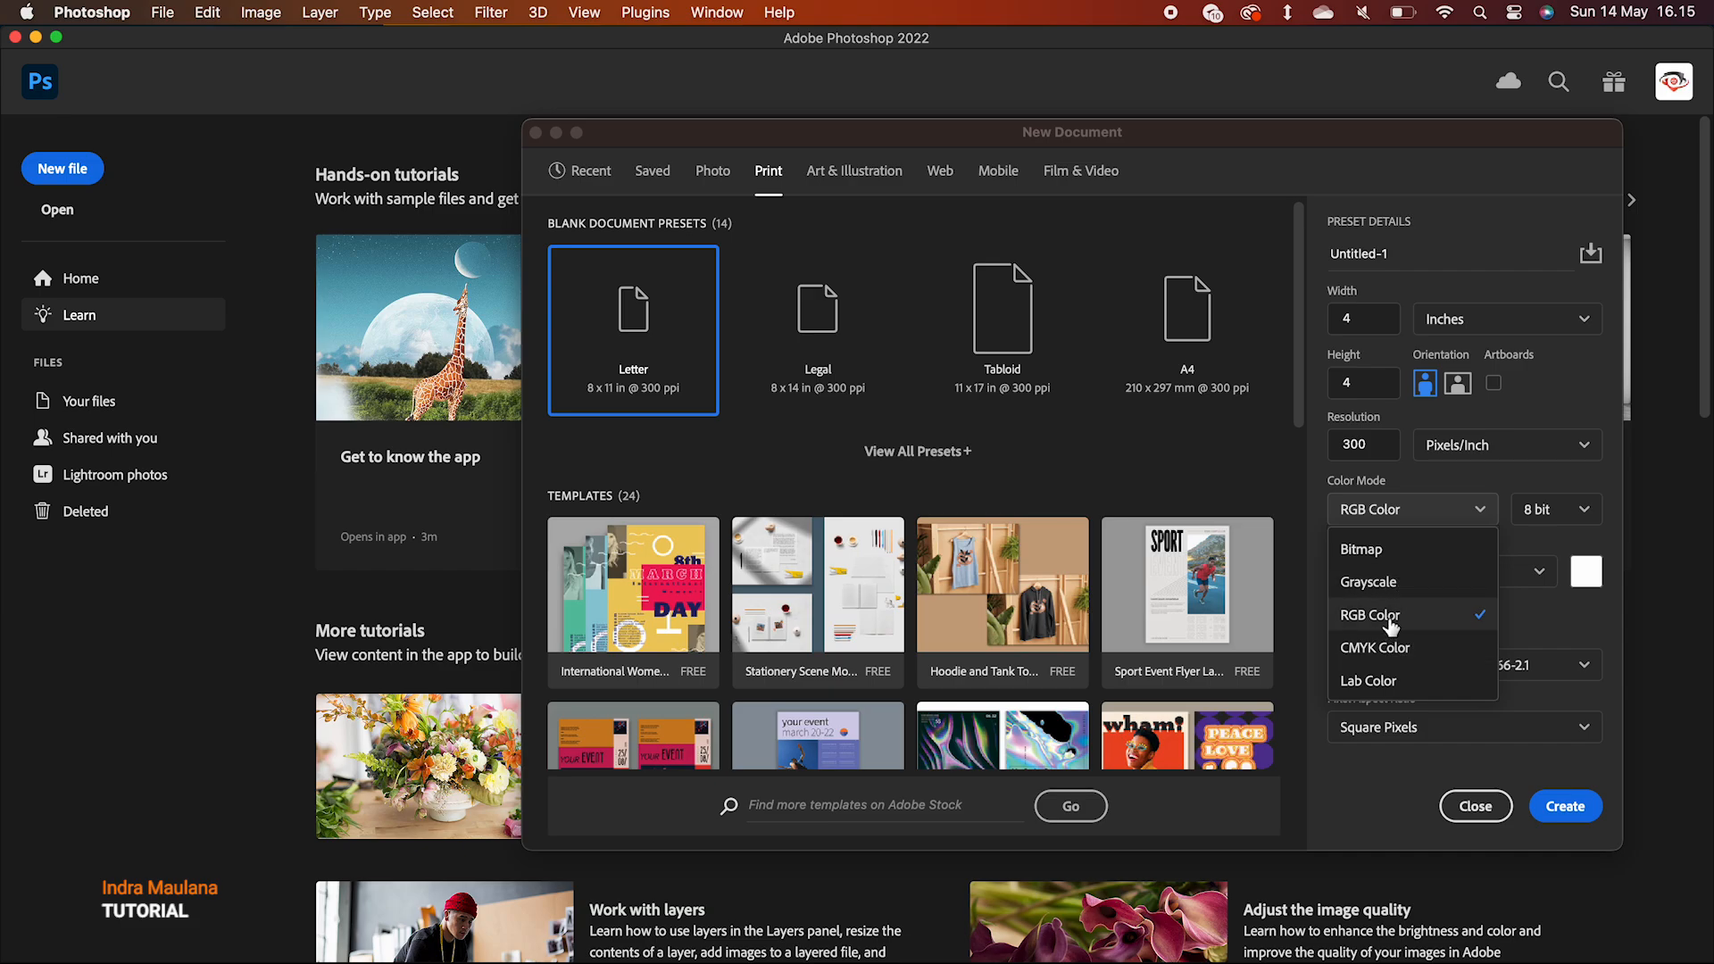
- Set the new document's color mode to CMYK Color and create the 4 x 4 inch, 300 ppi document
click(1387, 649)
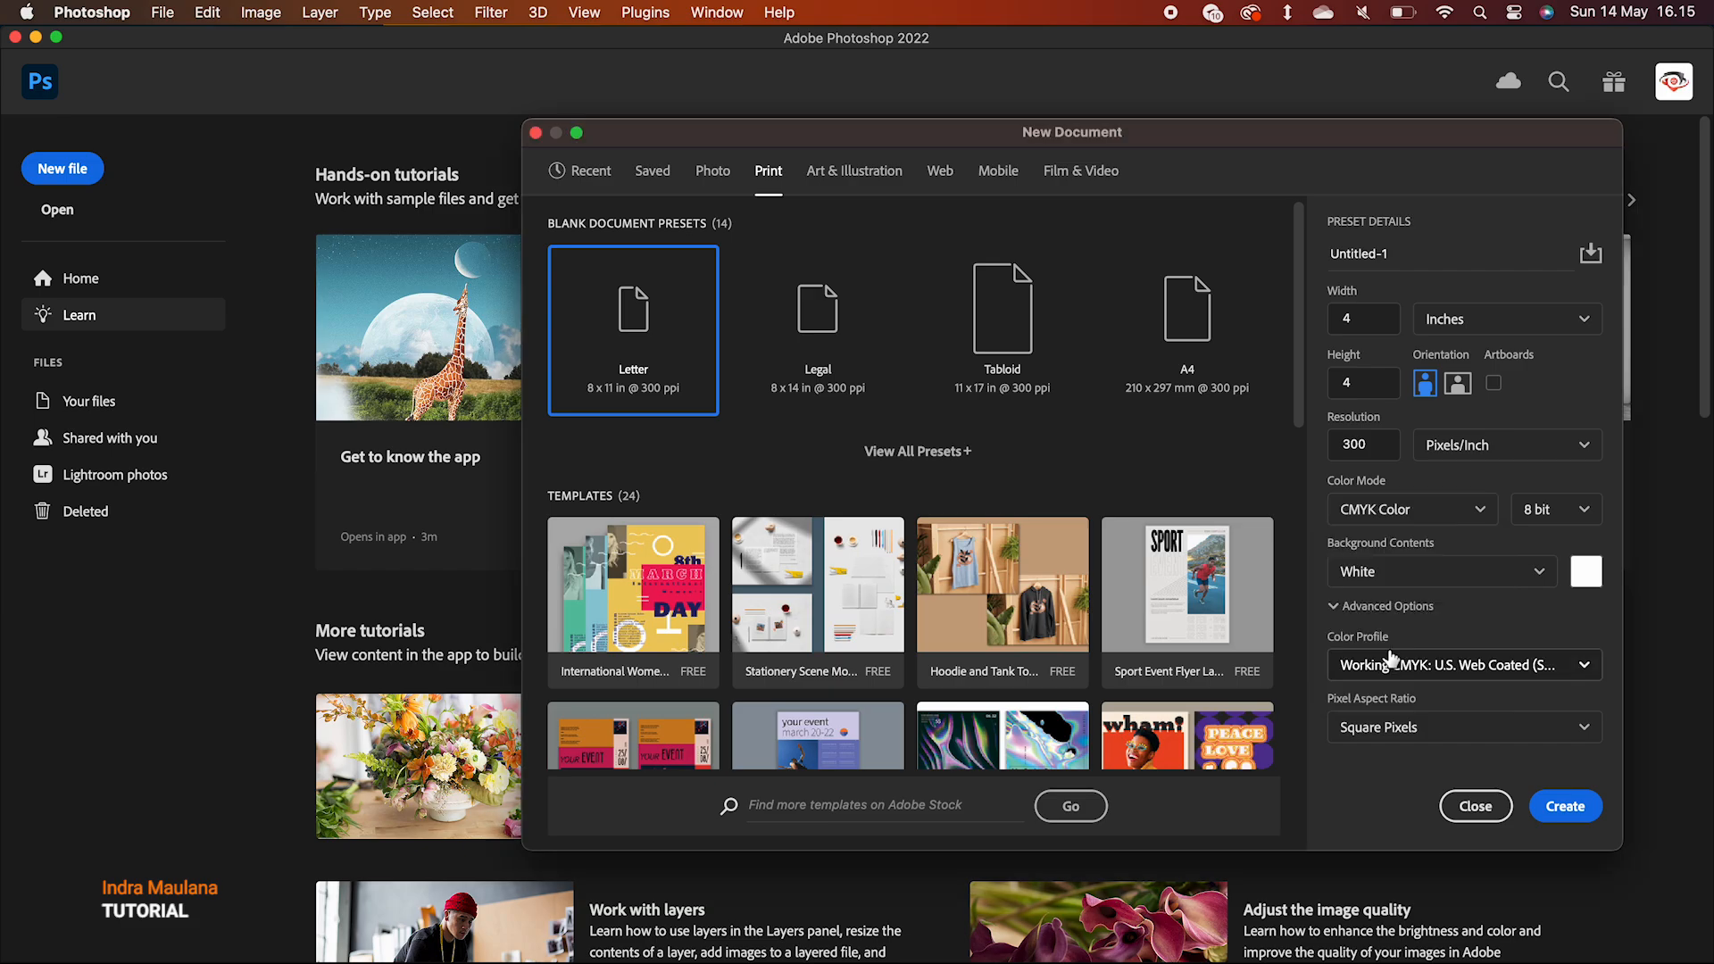
click(1567, 806)
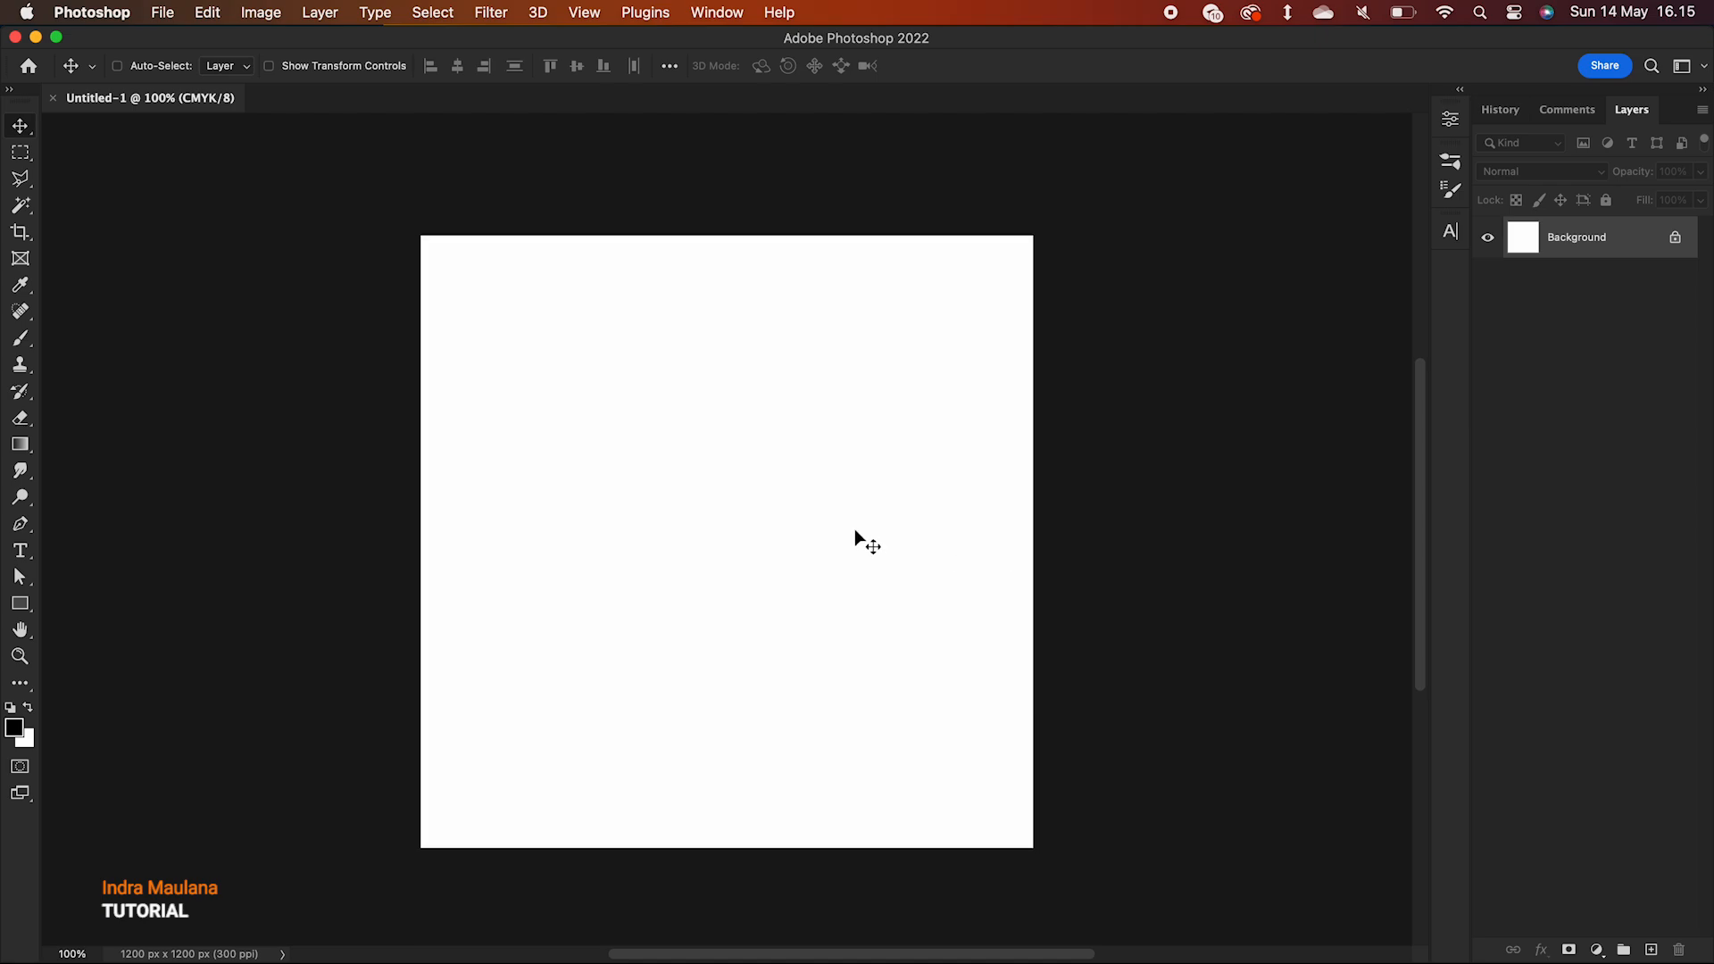
click(1597, 950)
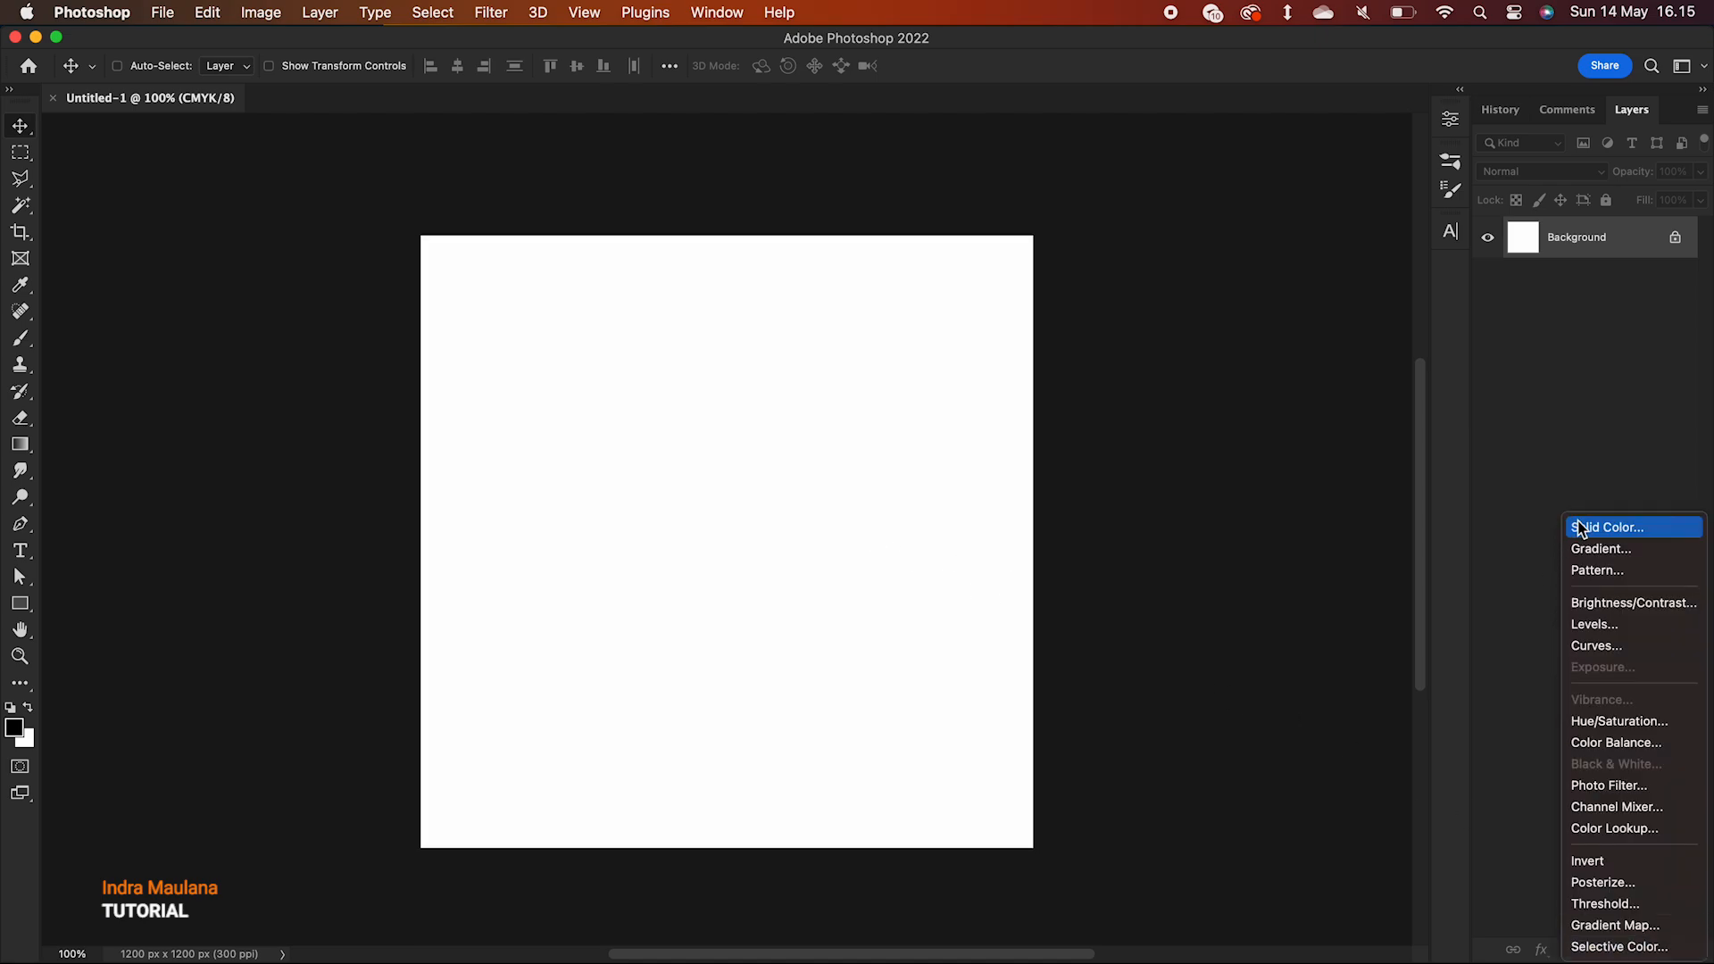
click(1600, 550)
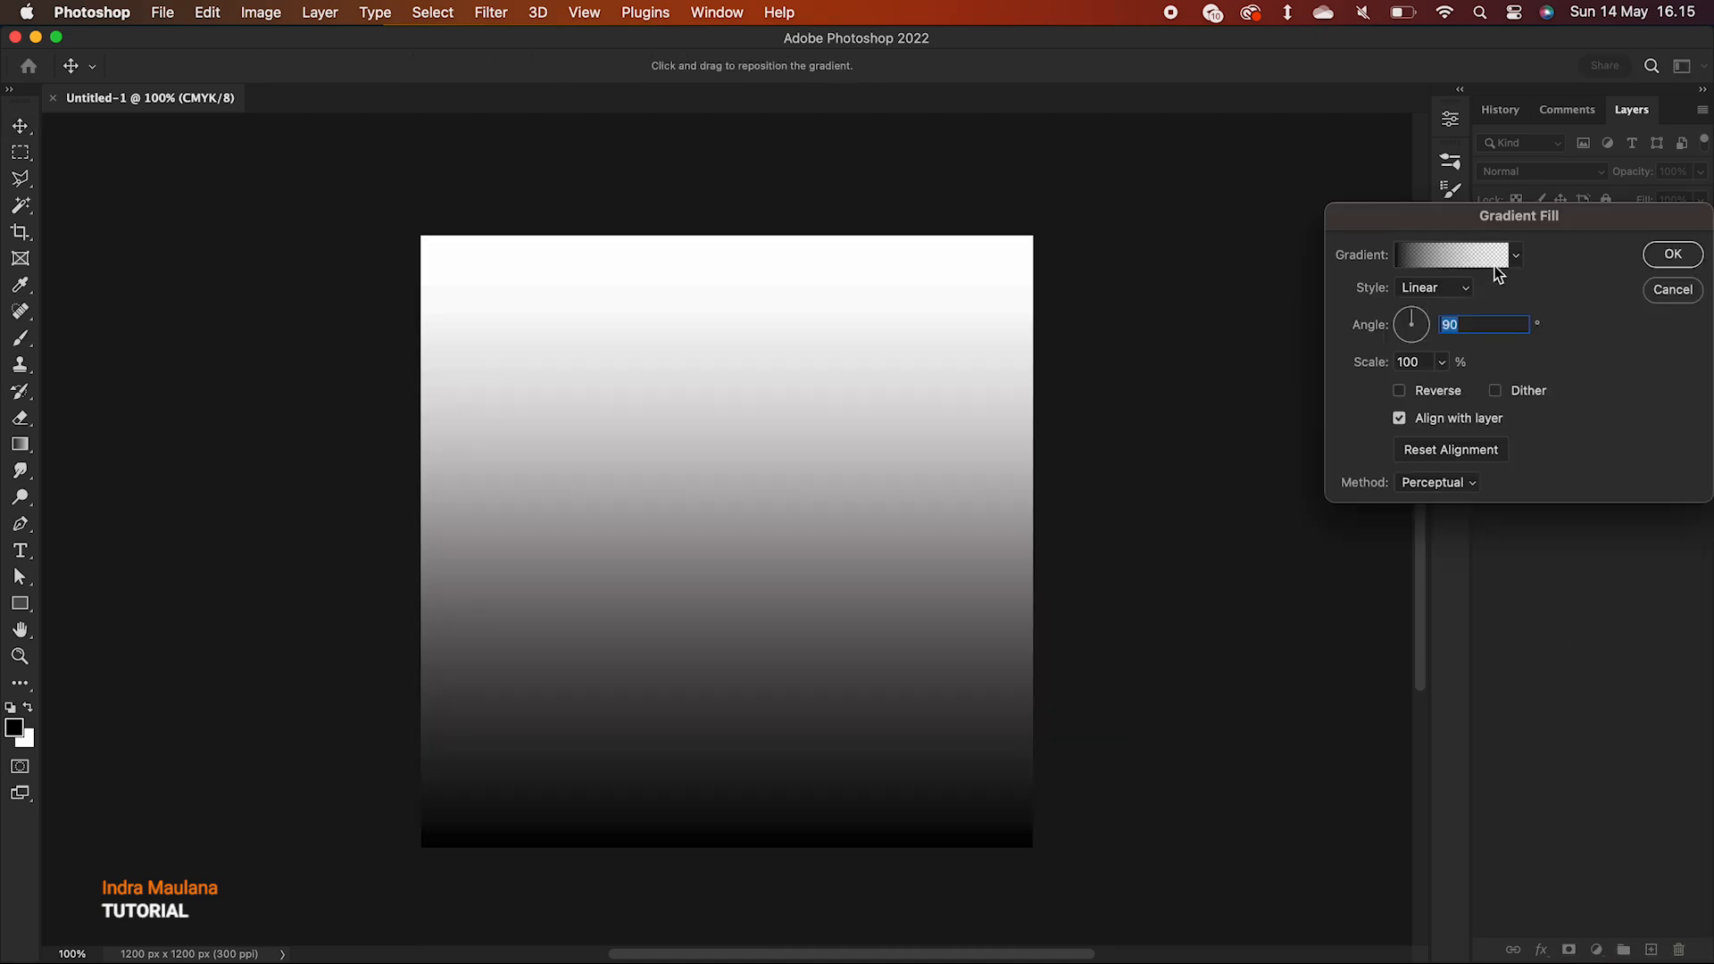
click(1493, 259)
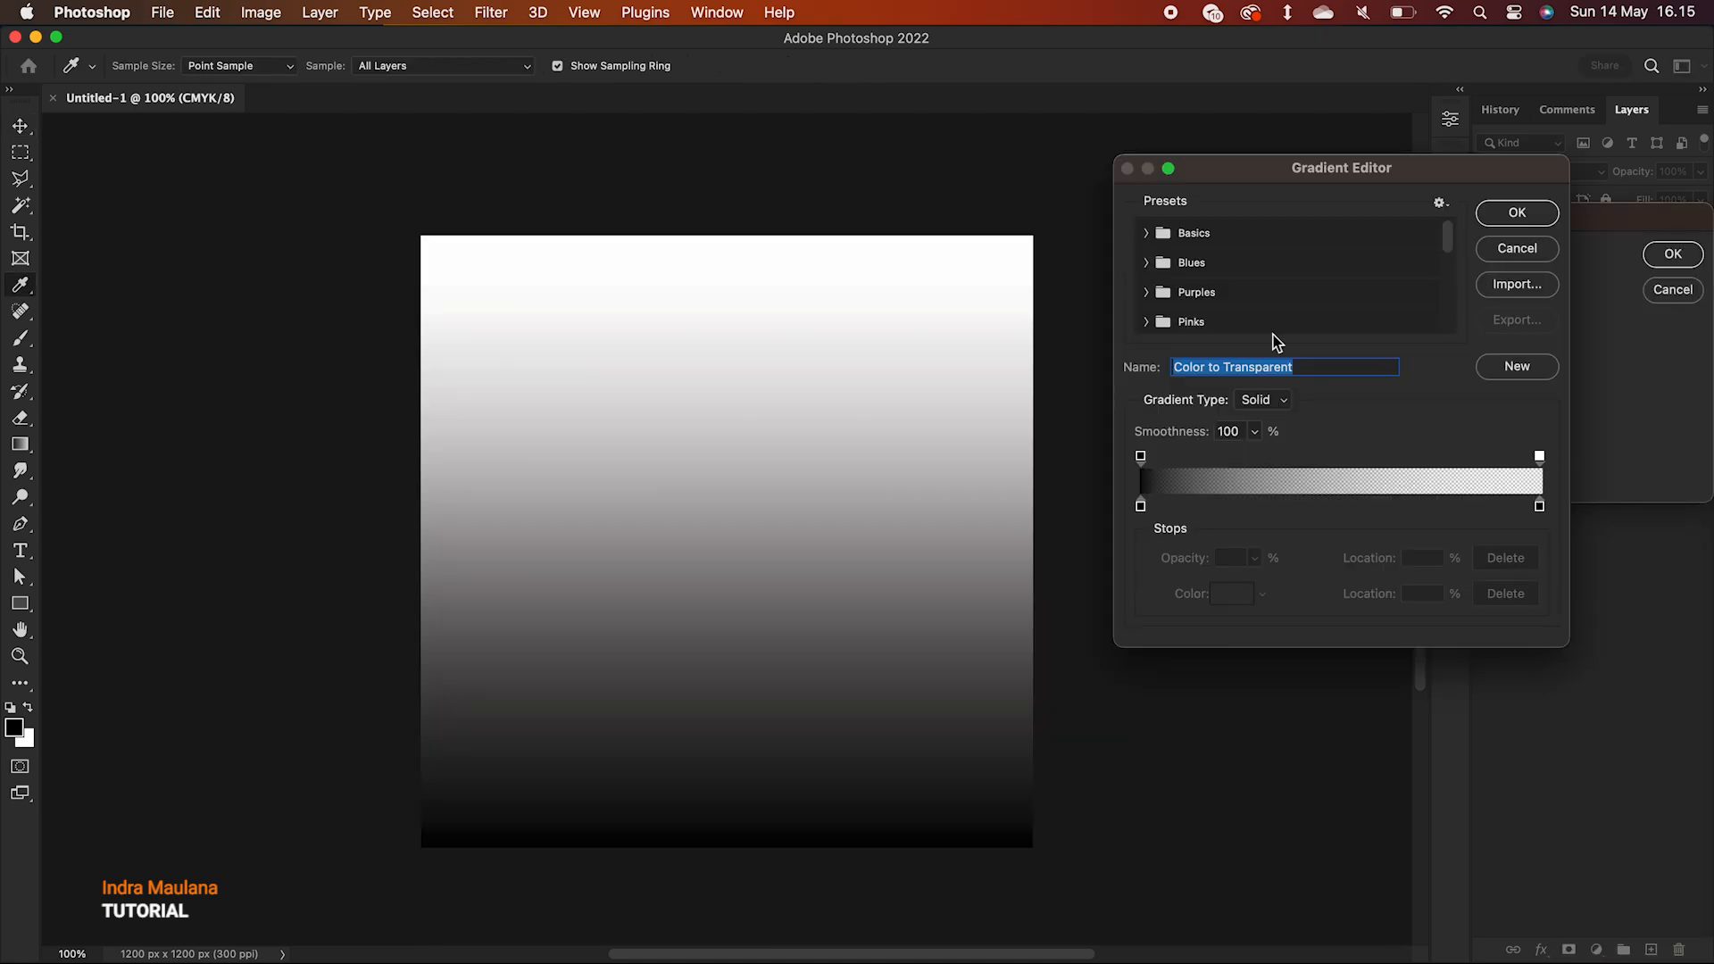
click(1146, 233)
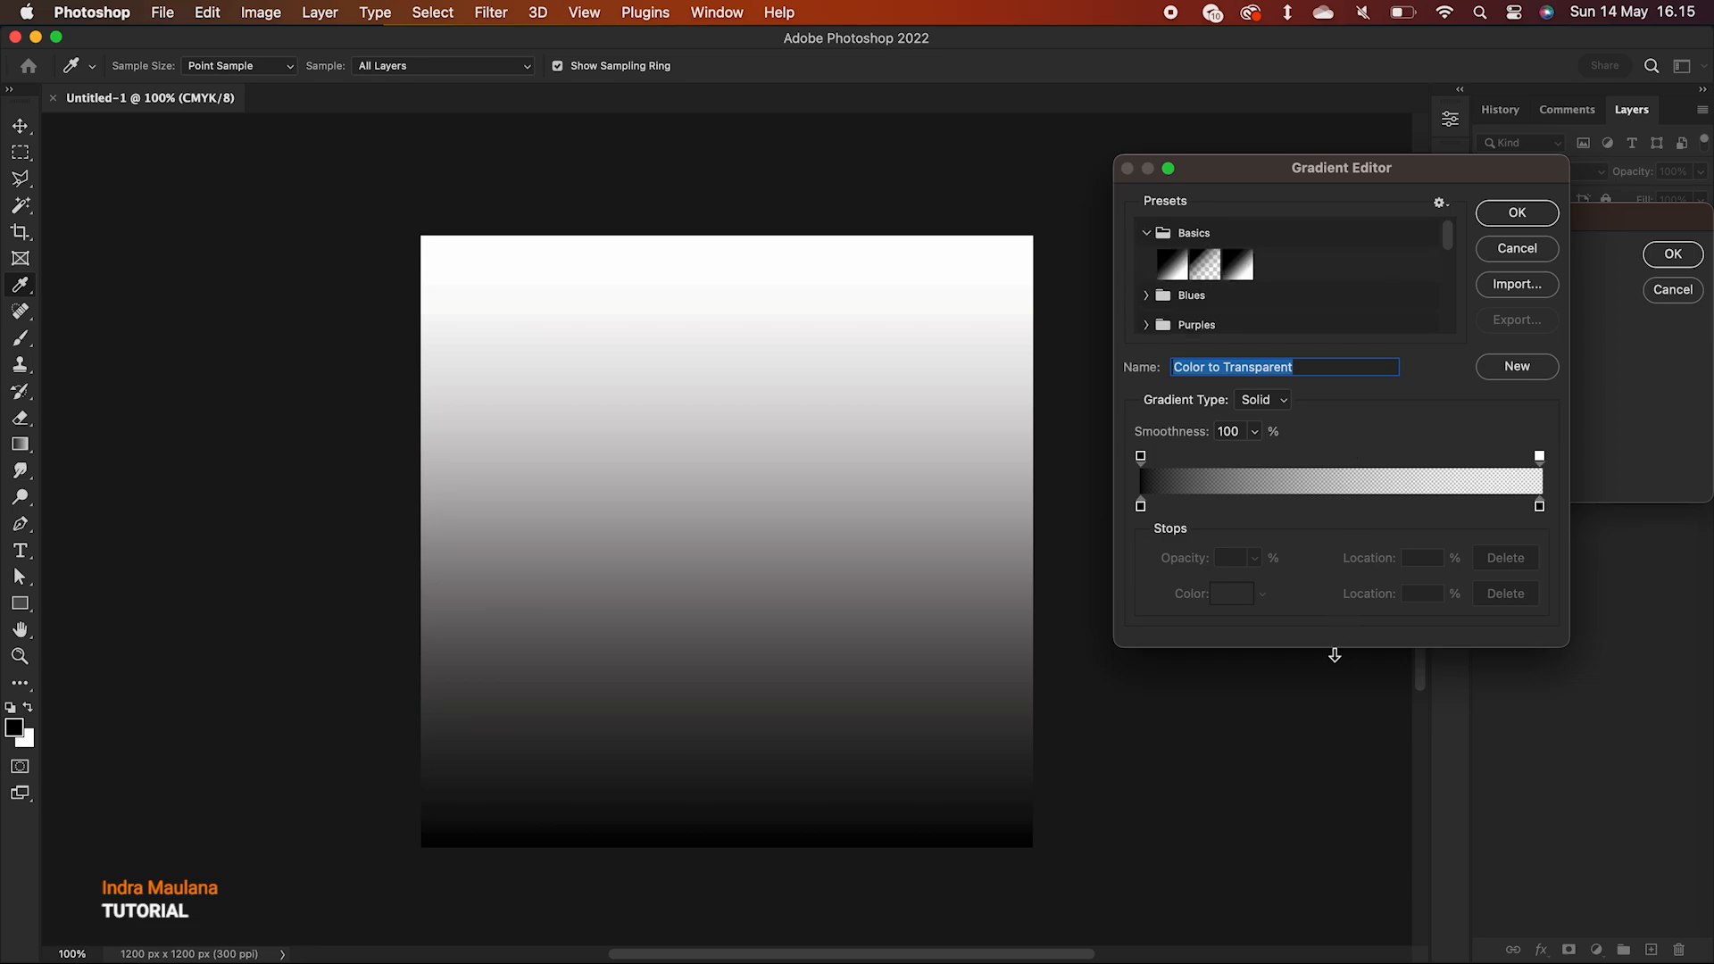
drag(1334, 655, 1347, 866)
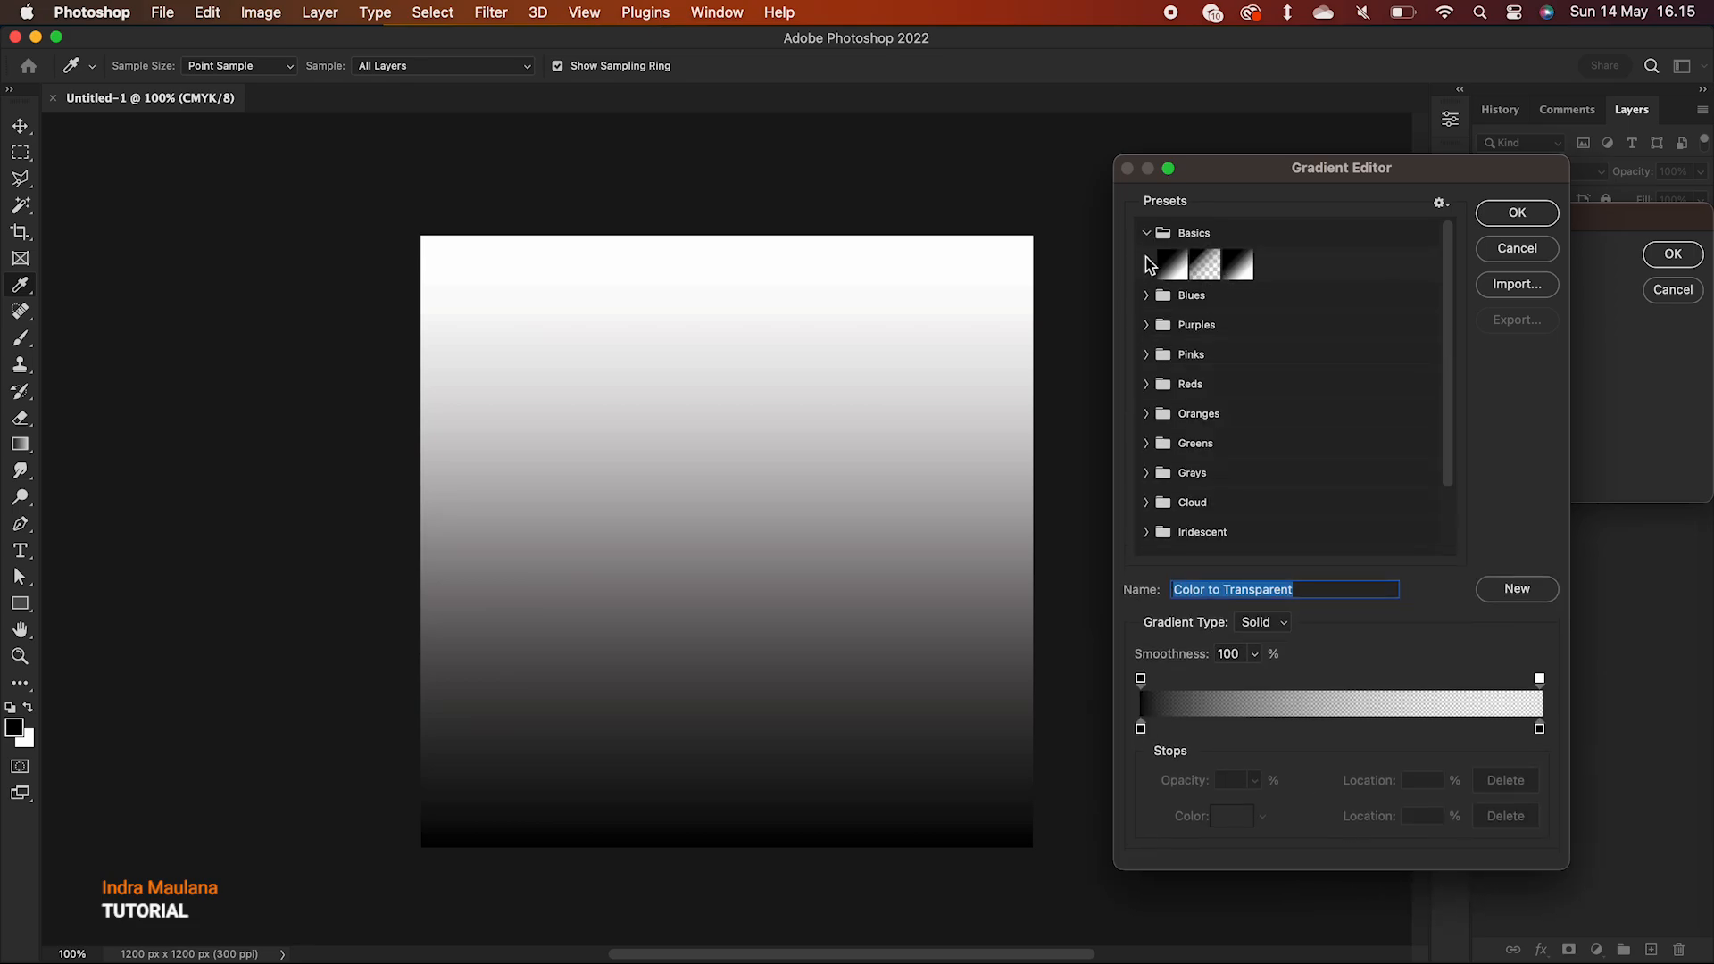
click(1517, 248)
click(1671, 292)
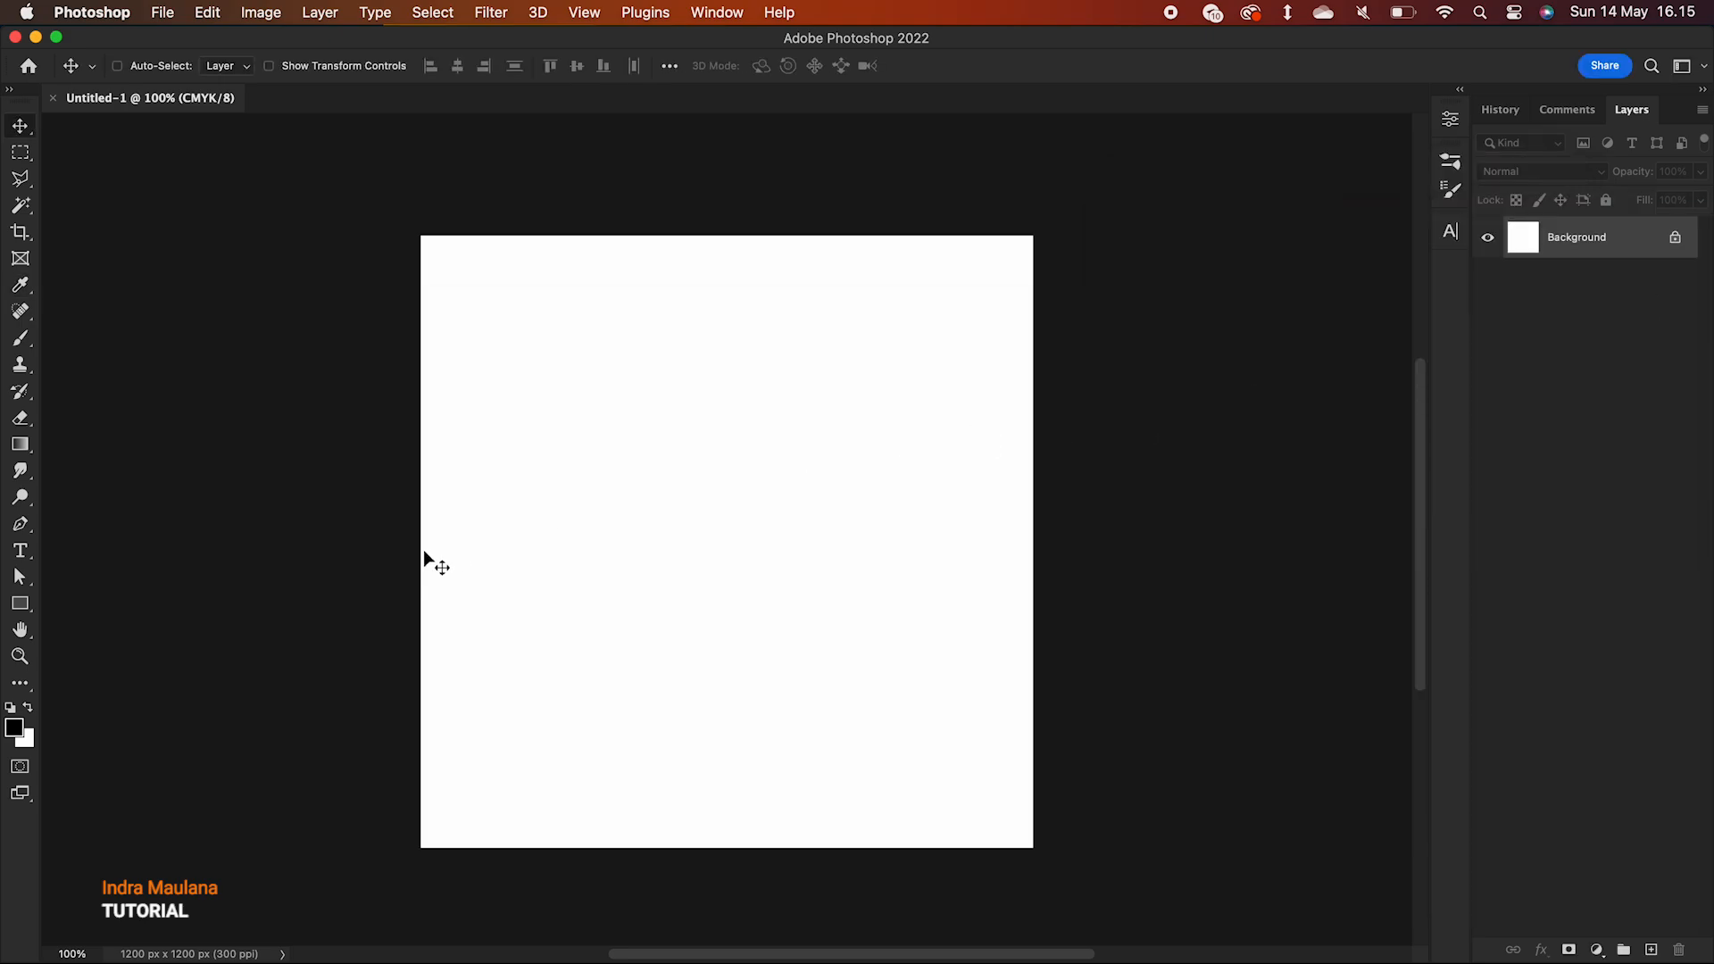
- Set the foreground color to bright orange, #f8870e
click(16, 730)
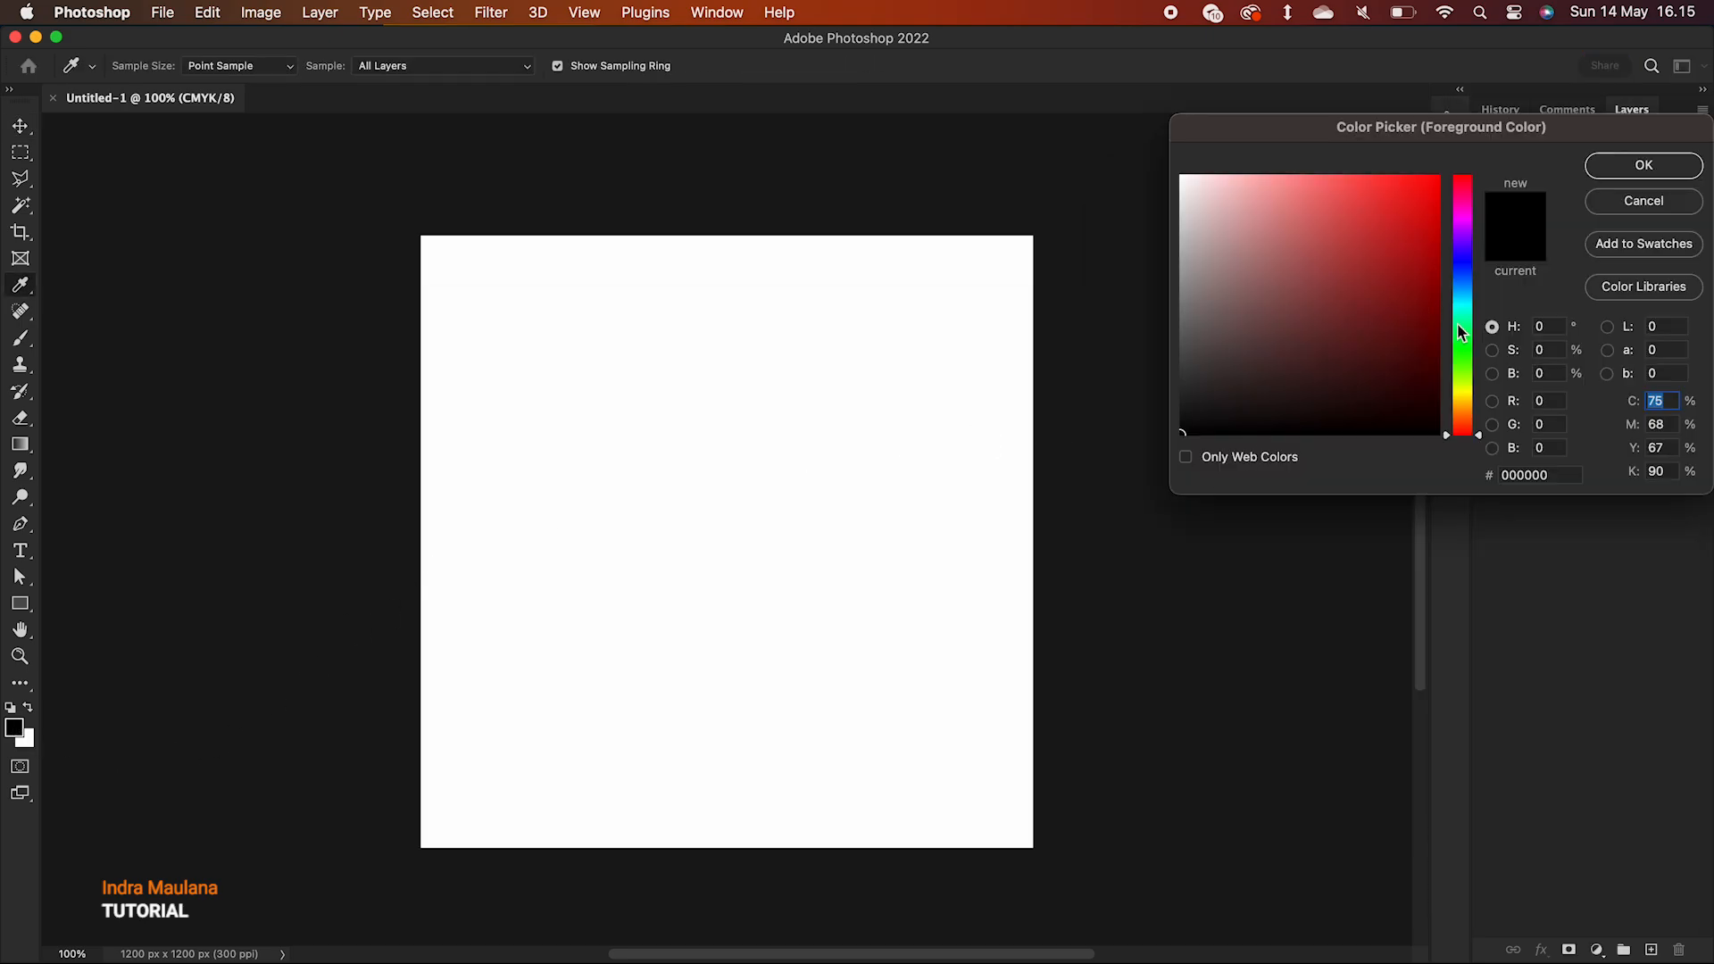
drag(1464, 338, 1471, 418)
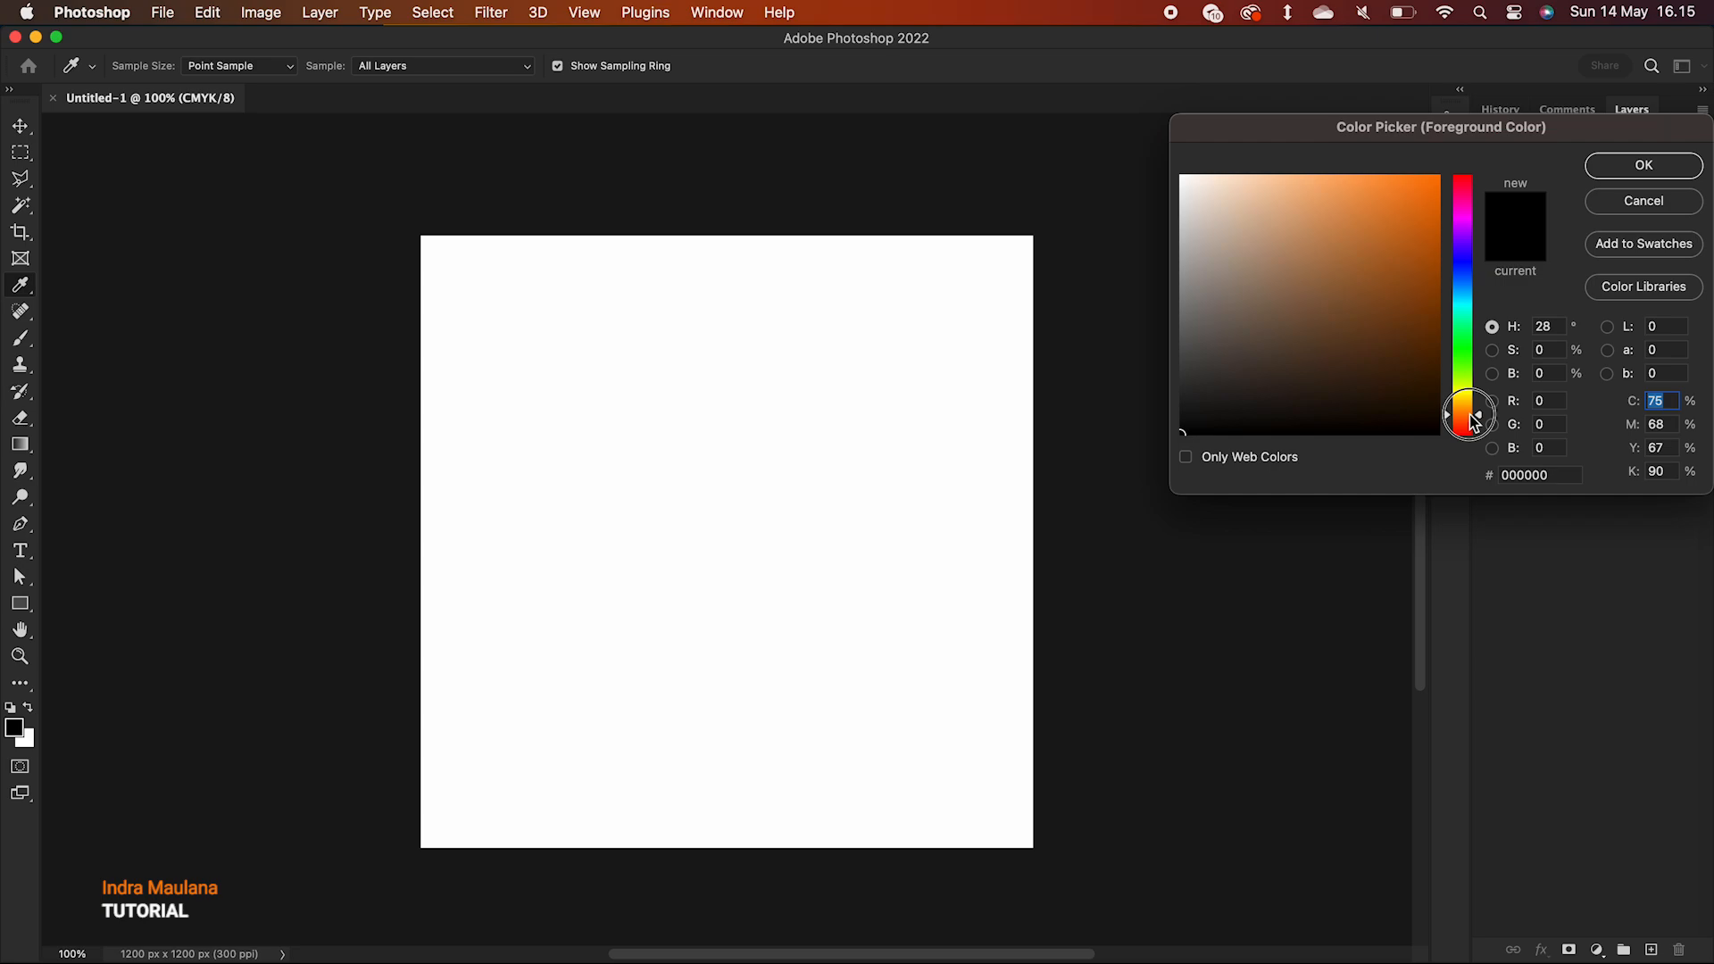
drag(1474, 424, 1471, 416)
click(1427, 208)
drag(1427, 208, 1429, 183)
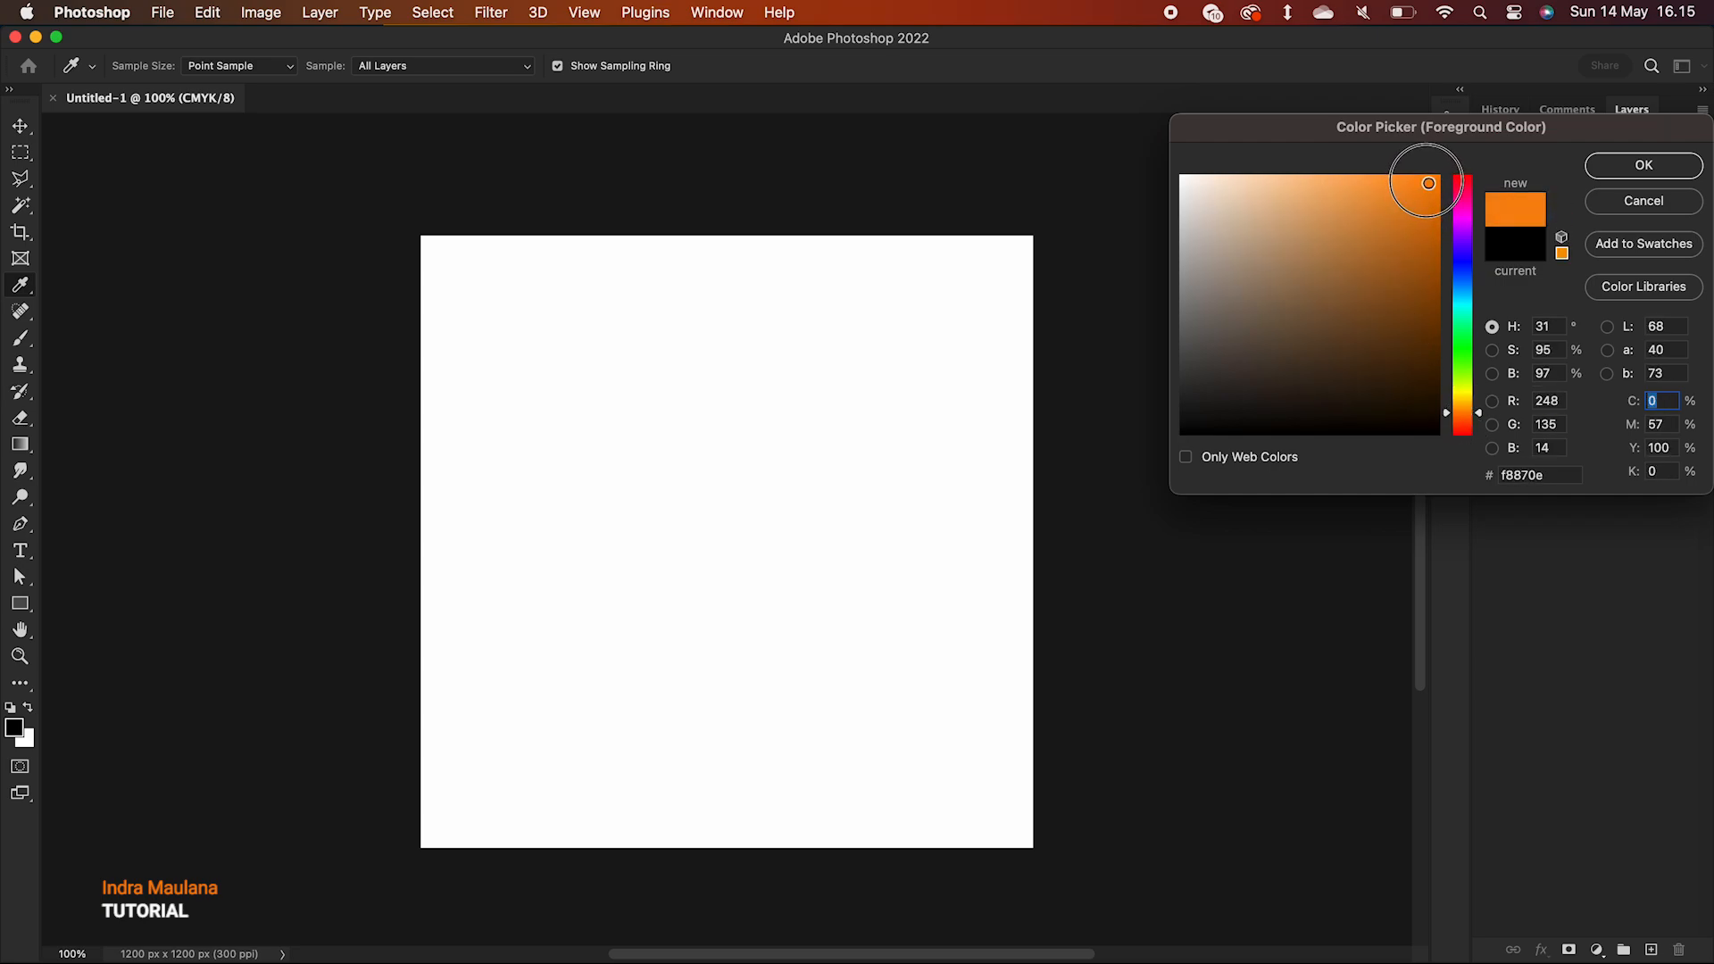
click(1643, 165)
key(v)
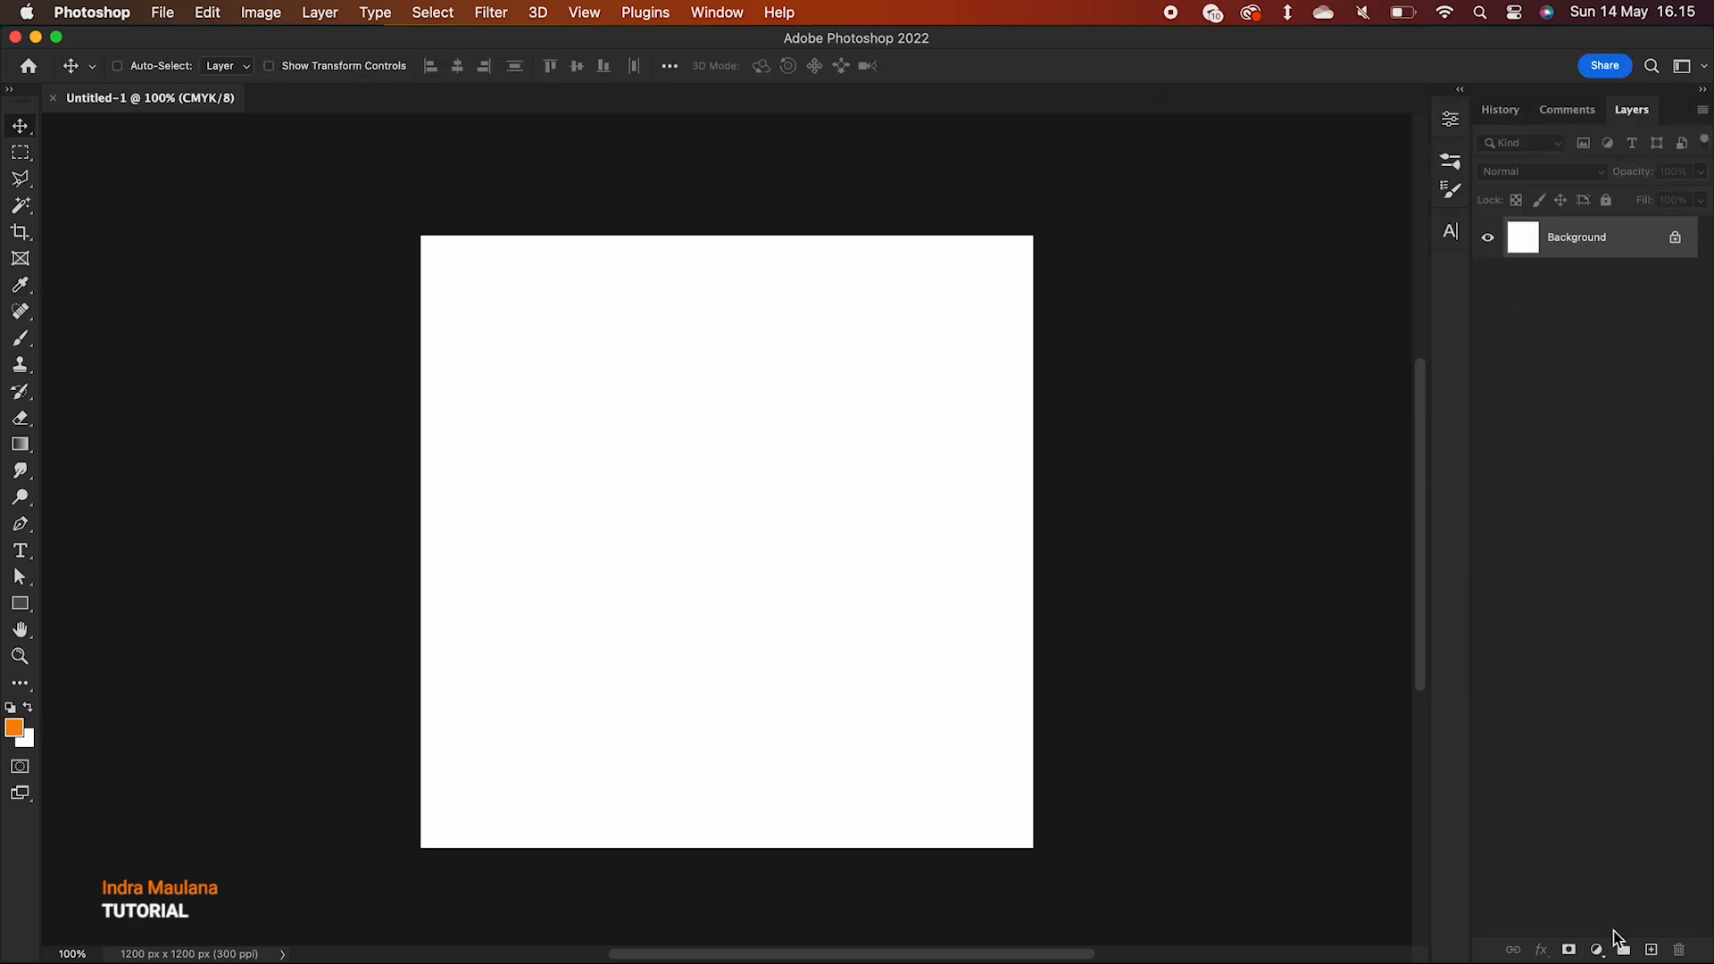
- Add a gradient fill layer and choose the Foreground to Background preset from the Basics group
click(1597, 950)
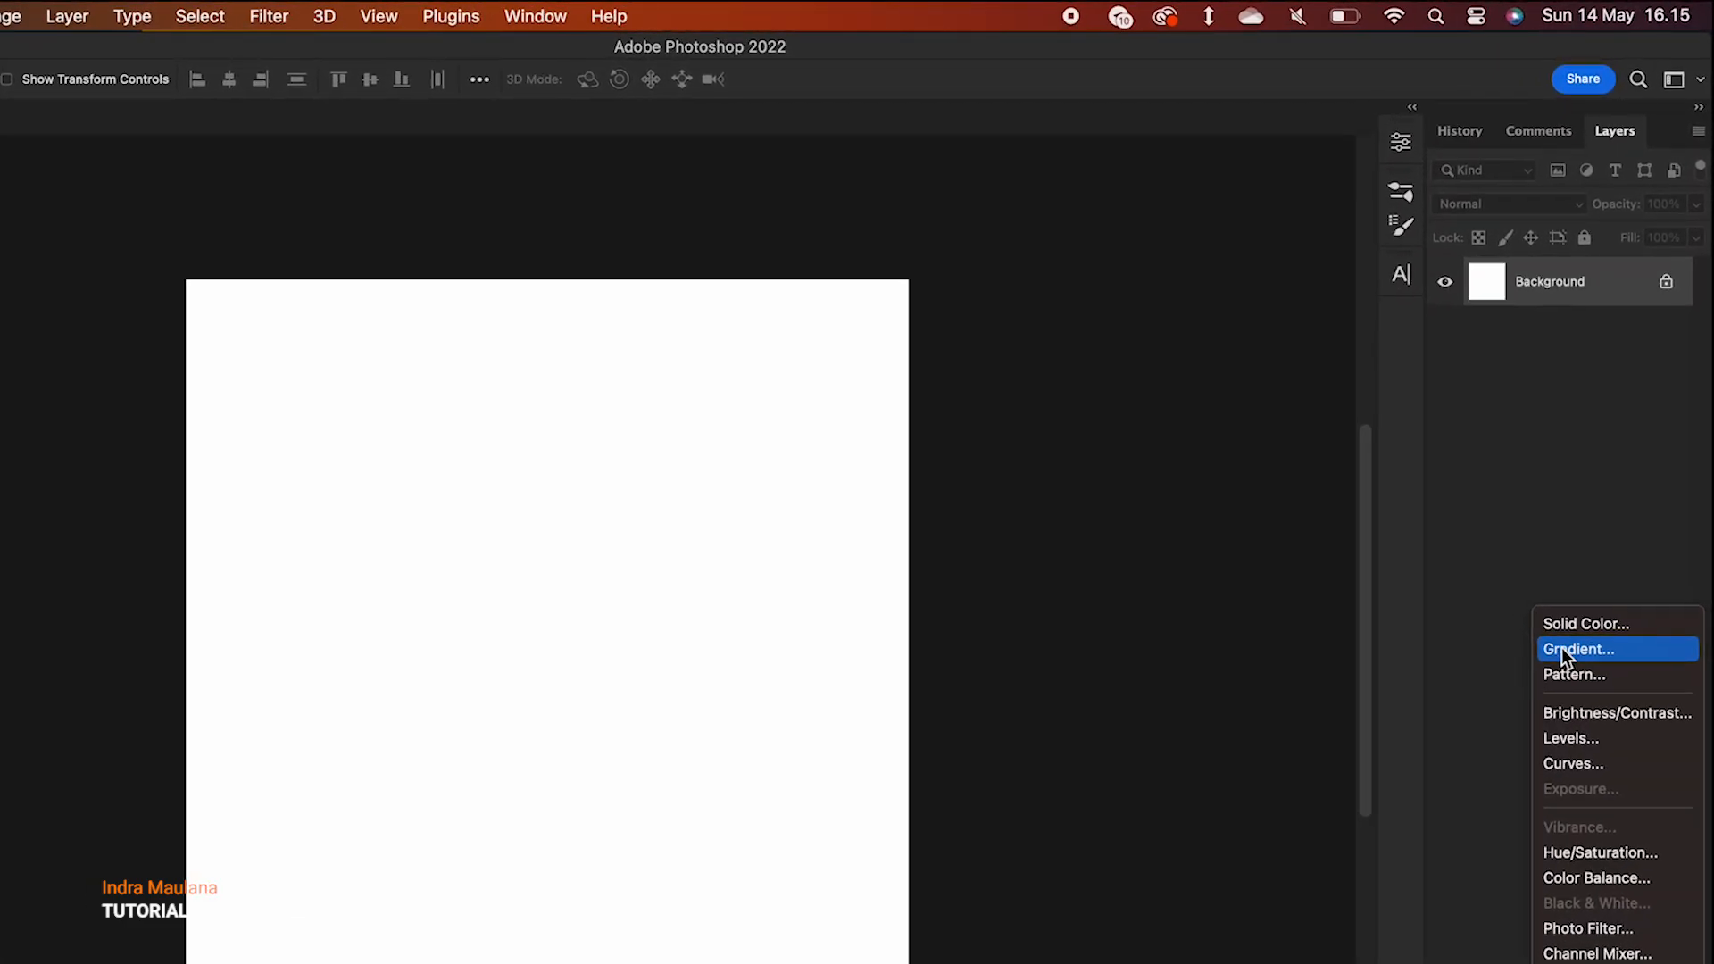
click(1562, 650)
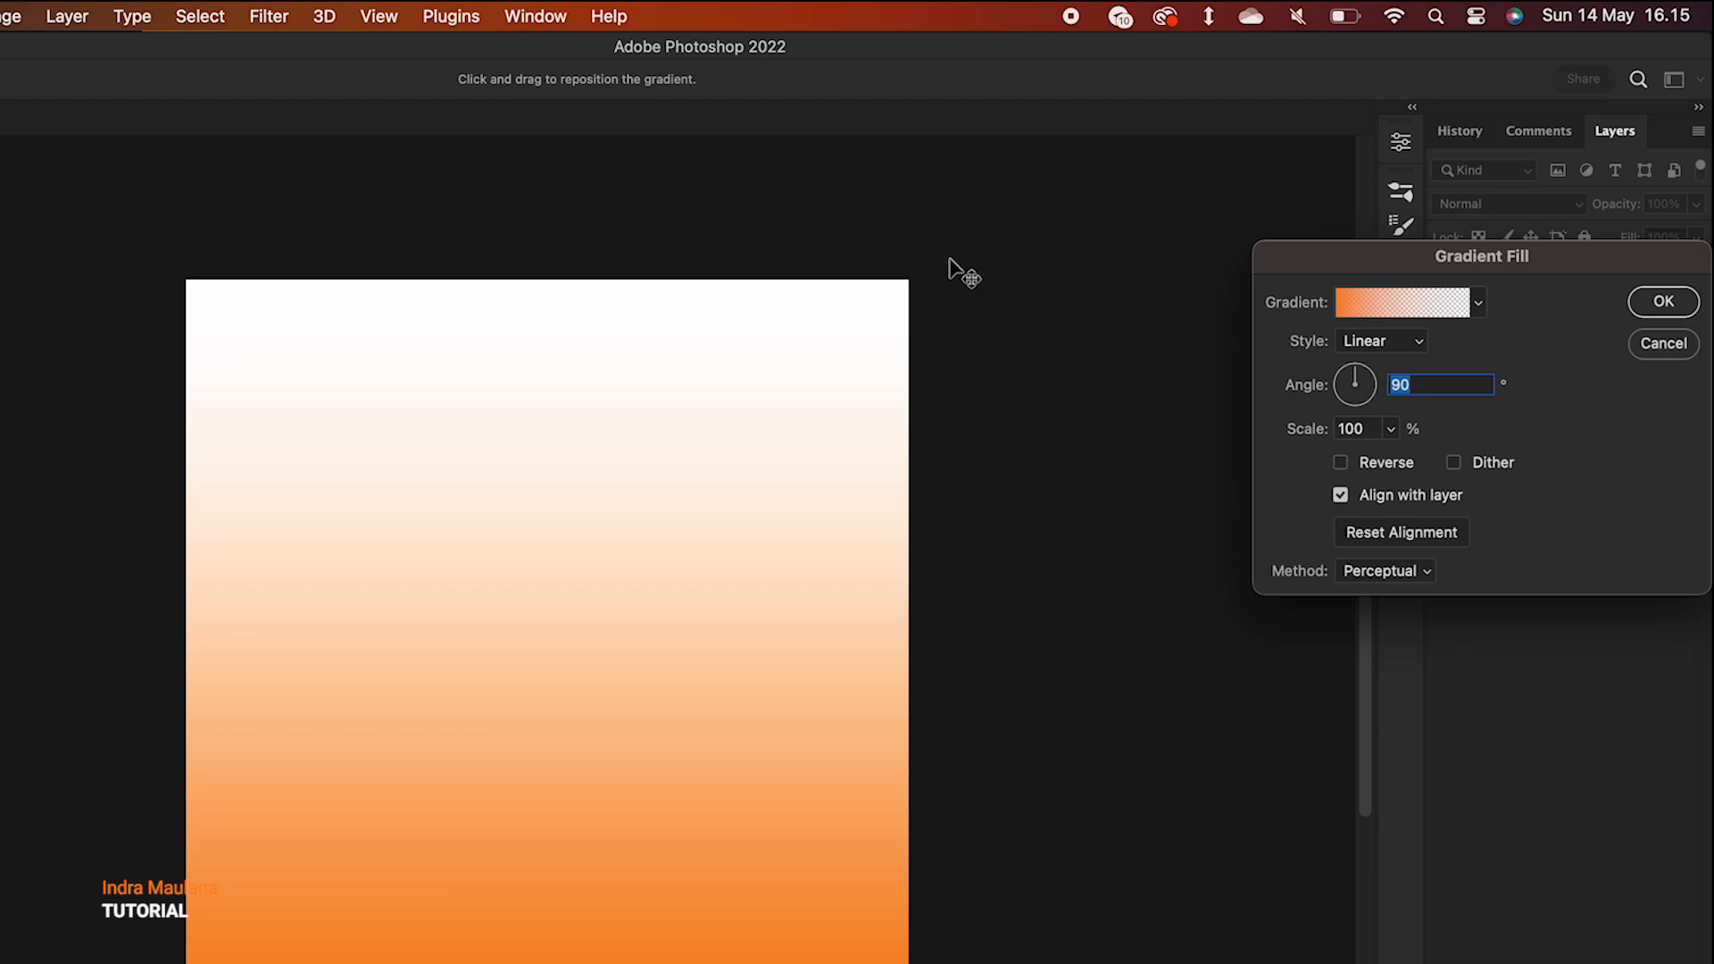
click(1400, 308)
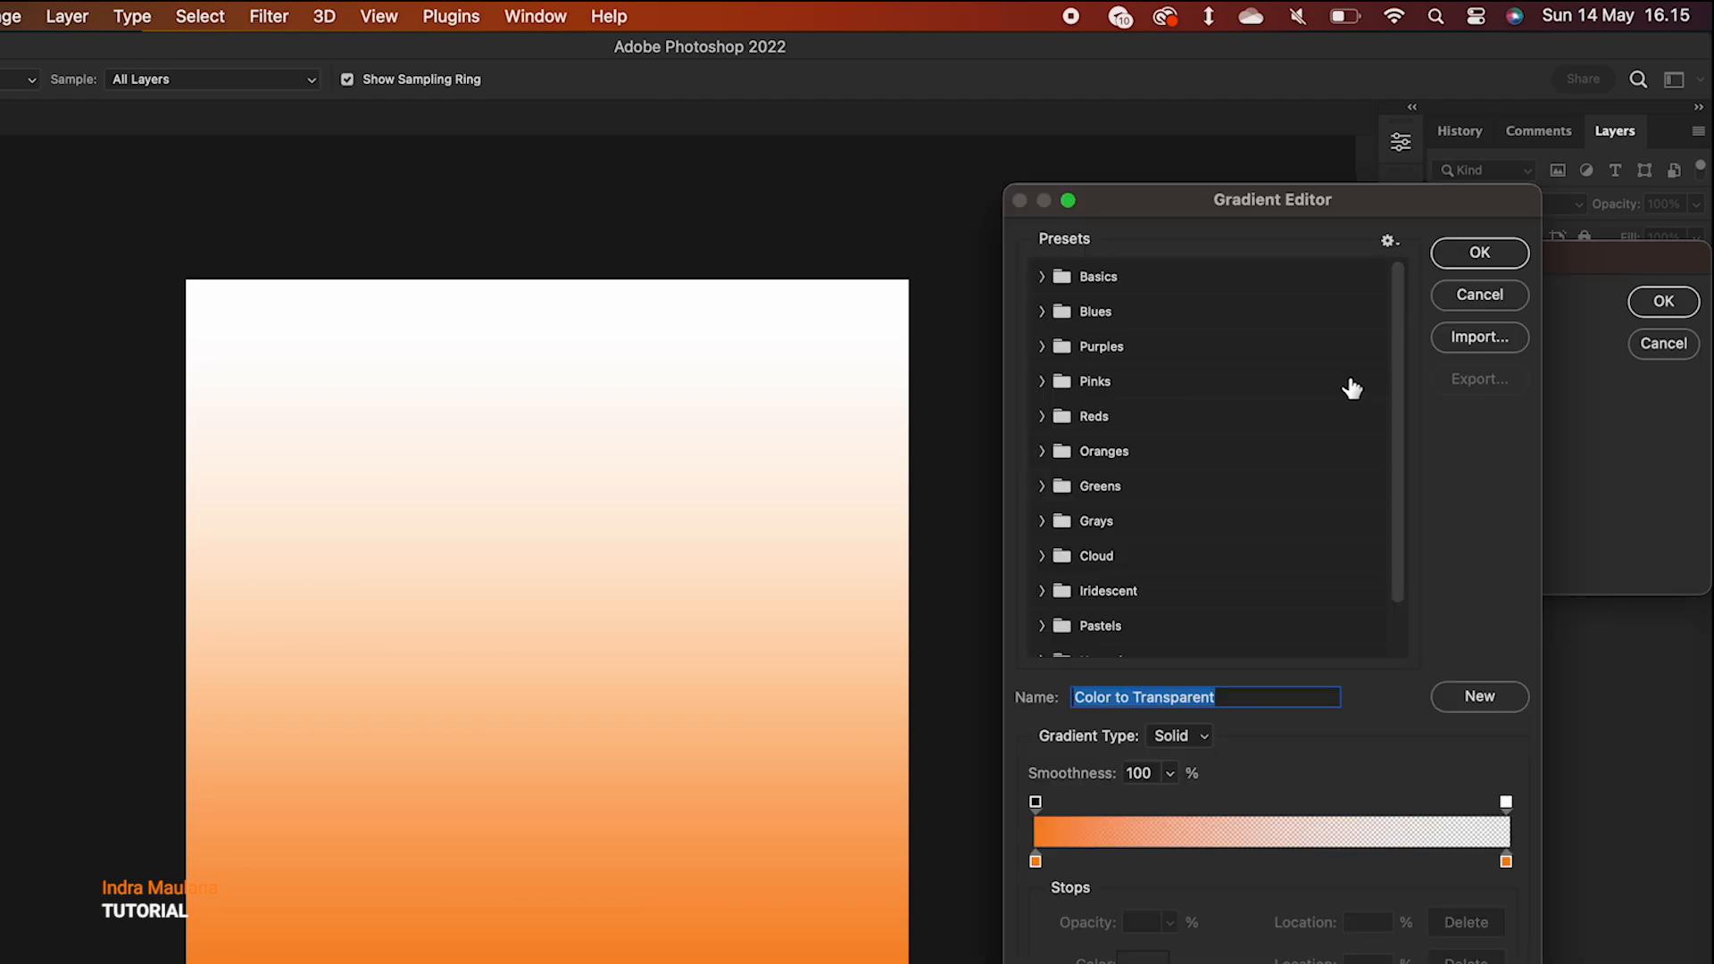
click(1055, 276)
click(1069, 312)
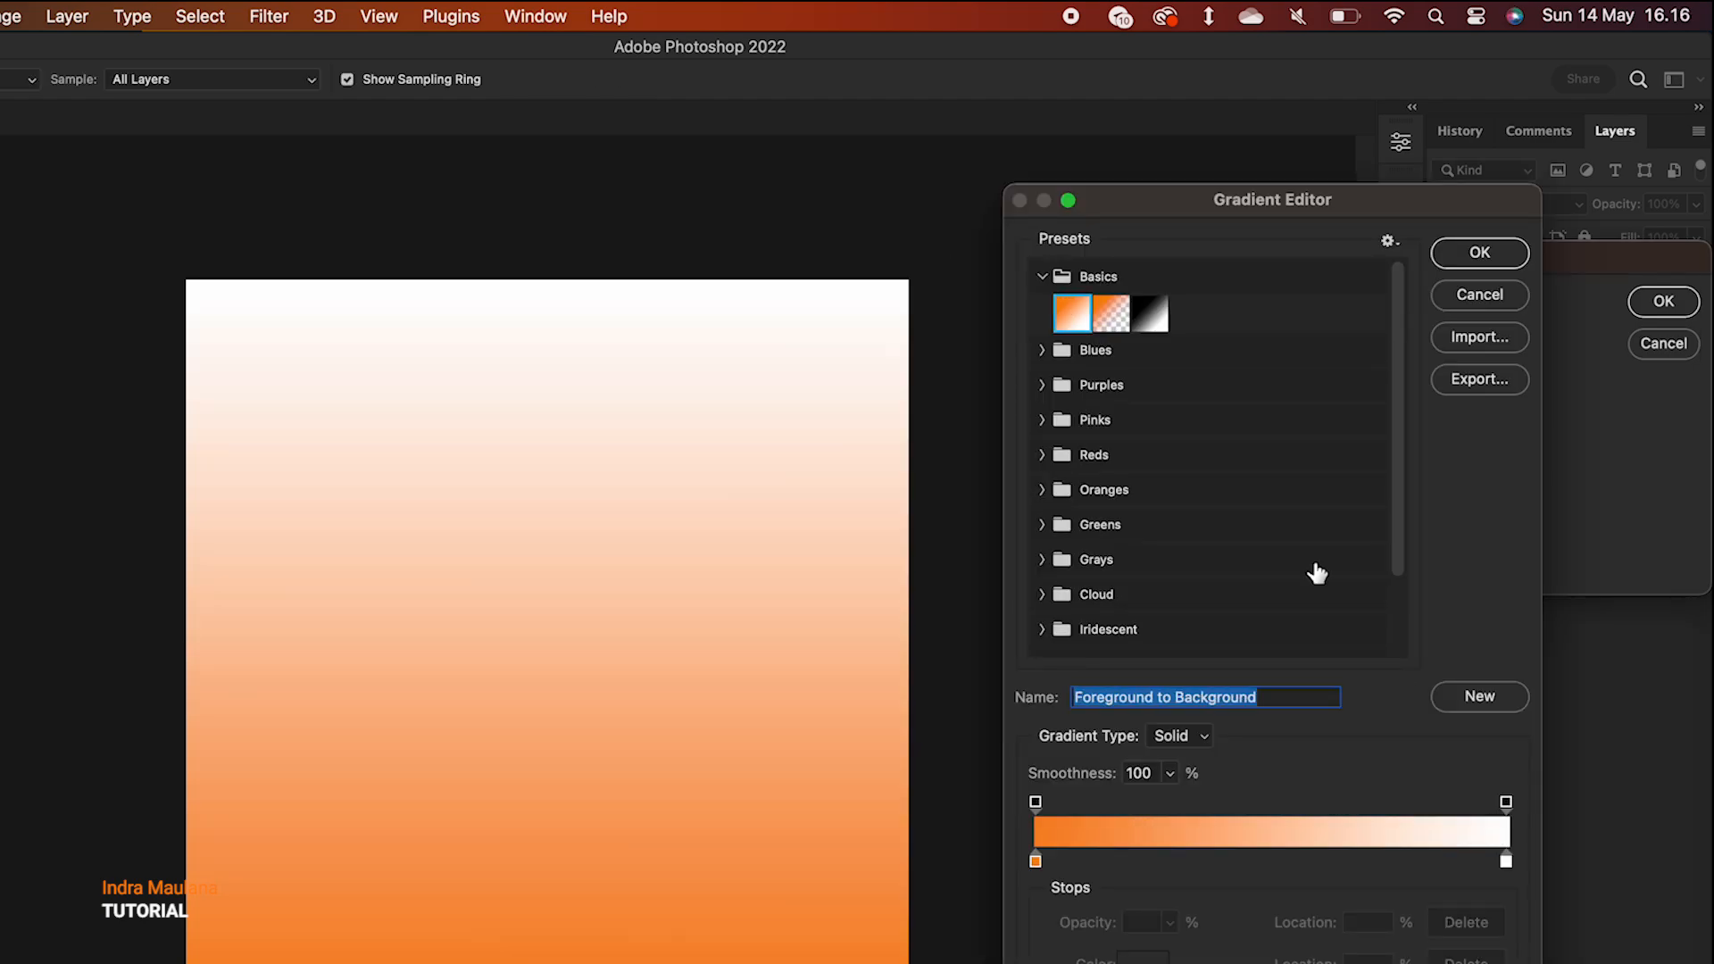
- Change the gradient's white end stop to yellow, #ffcc00
click(1506, 862)
double_click(1507, 862)
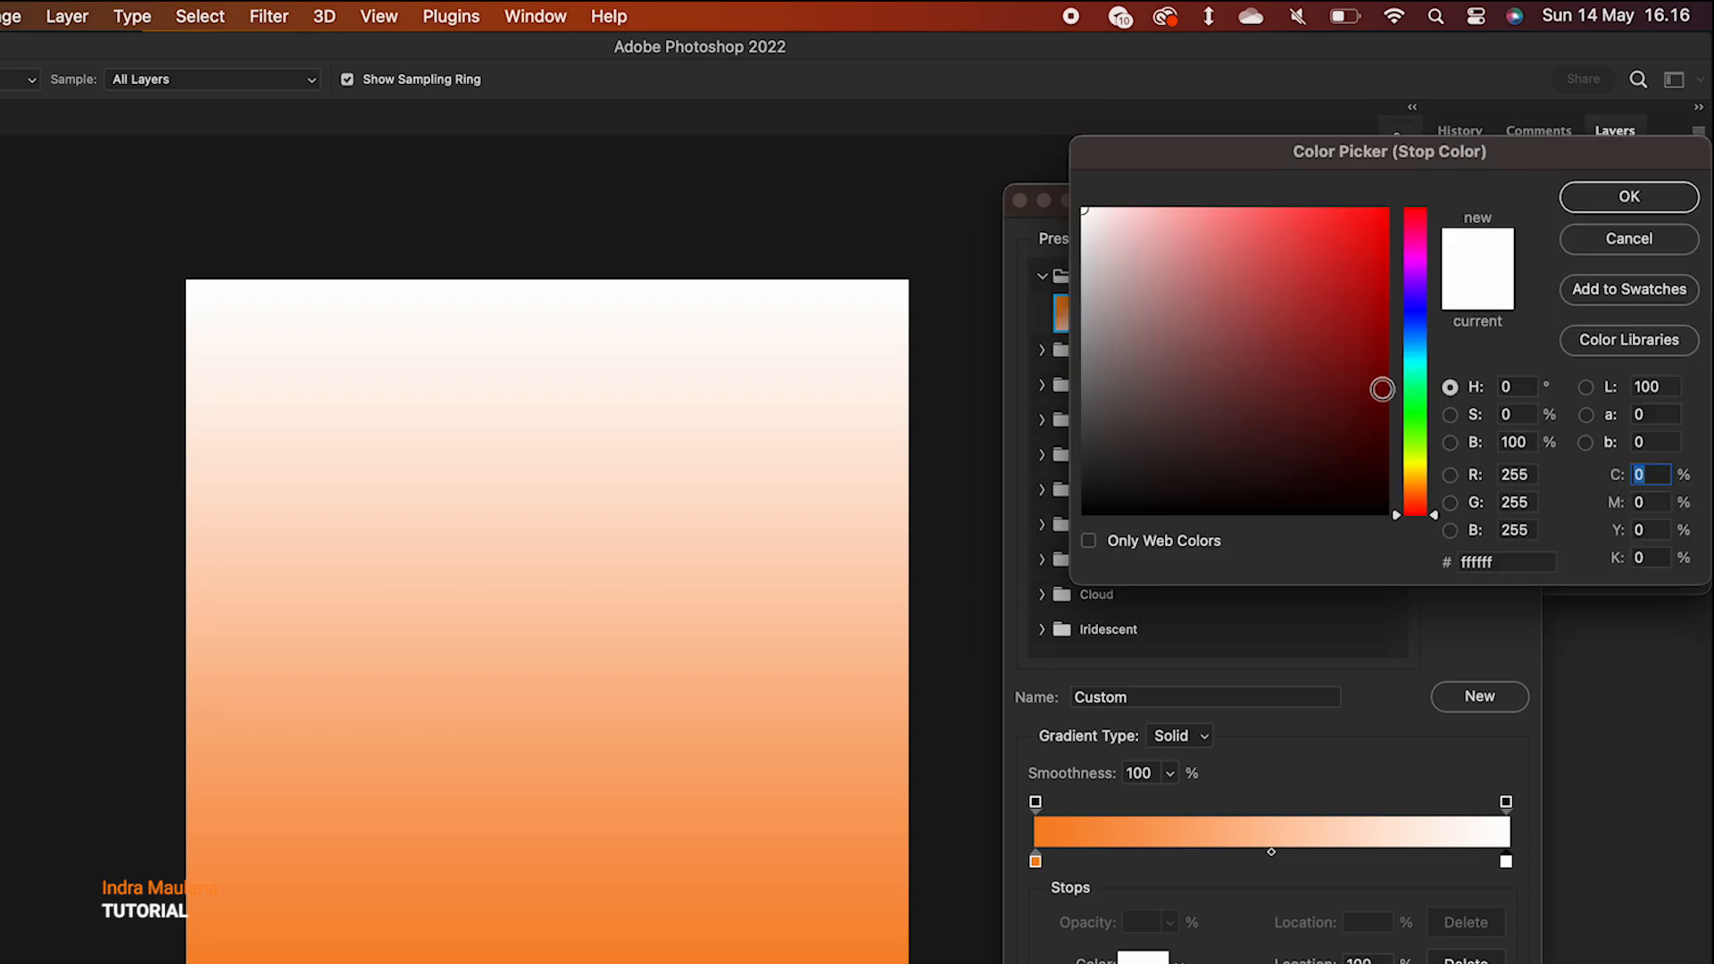
click(1431, 435)
drag(1432, 435, 1428, 474)
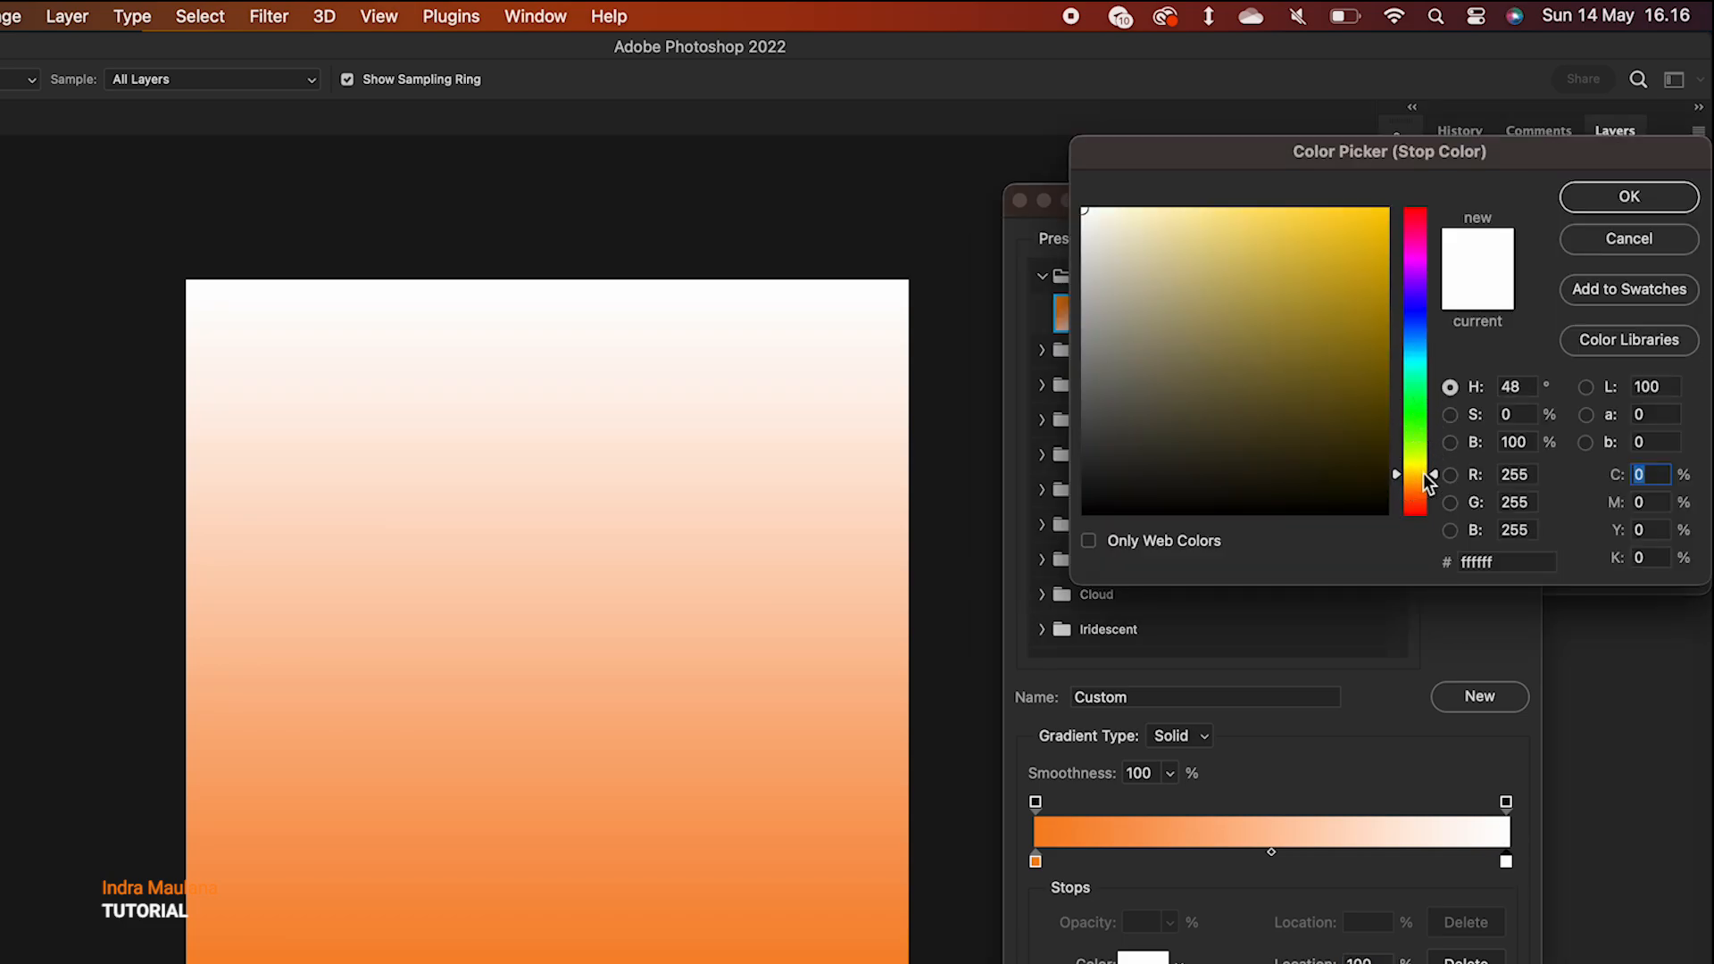
drag(1351, 337, 1439, 168)
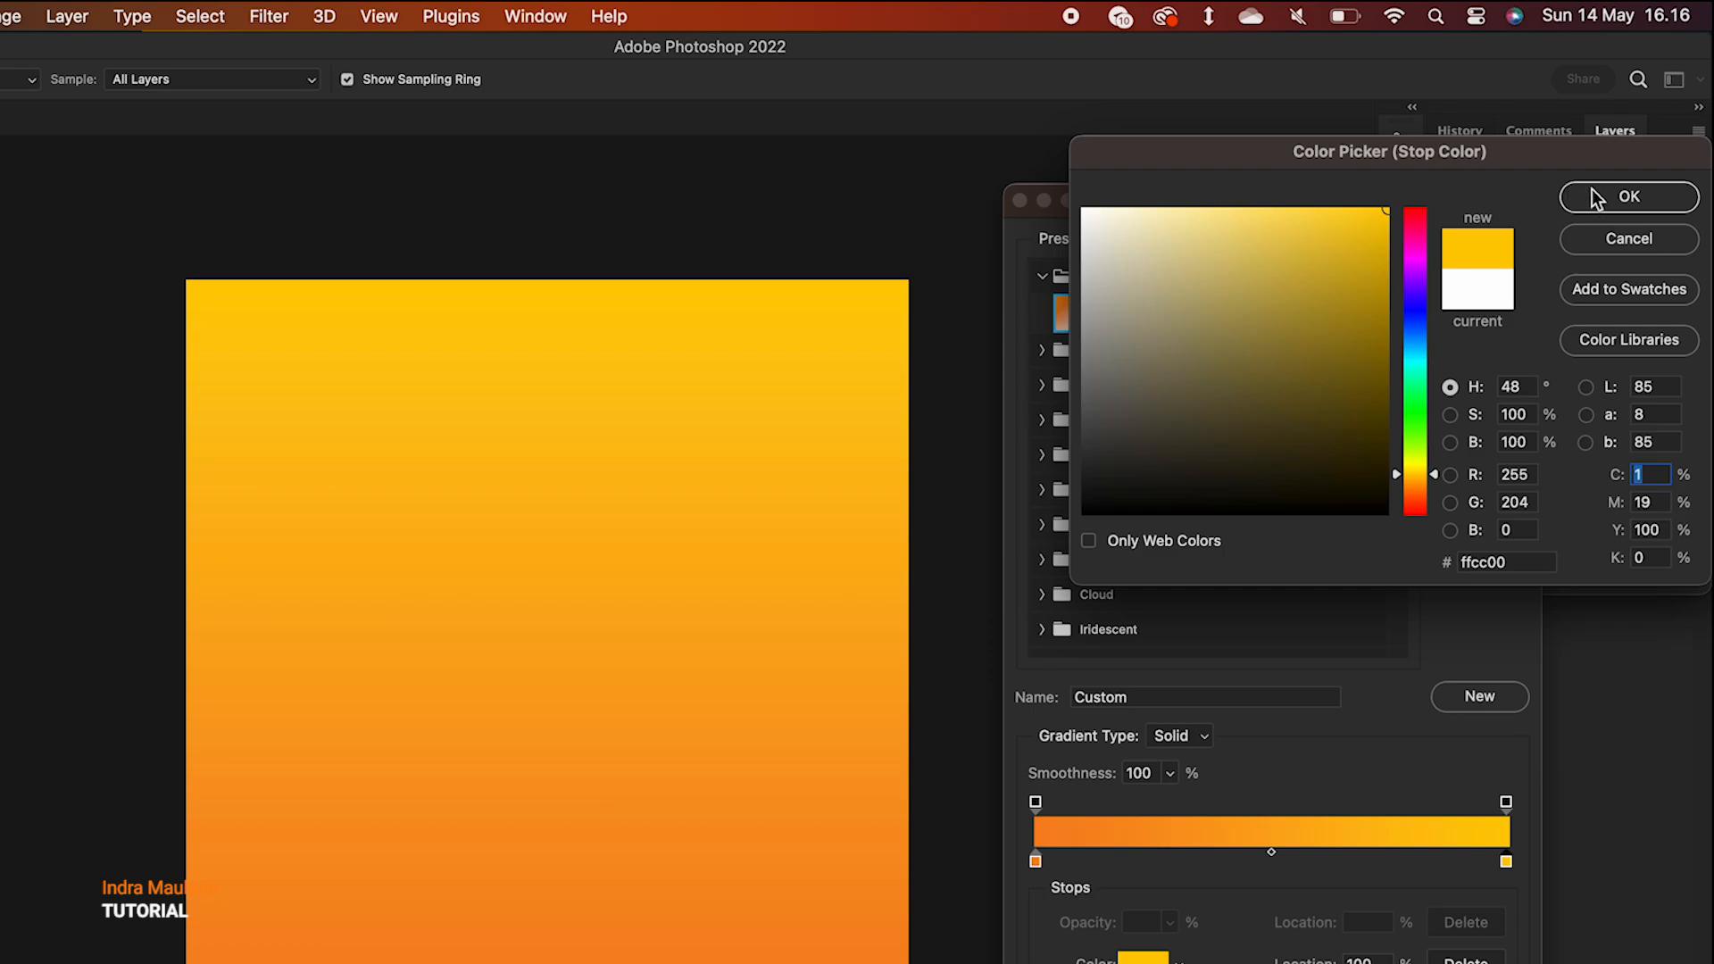
click(1629, 198)
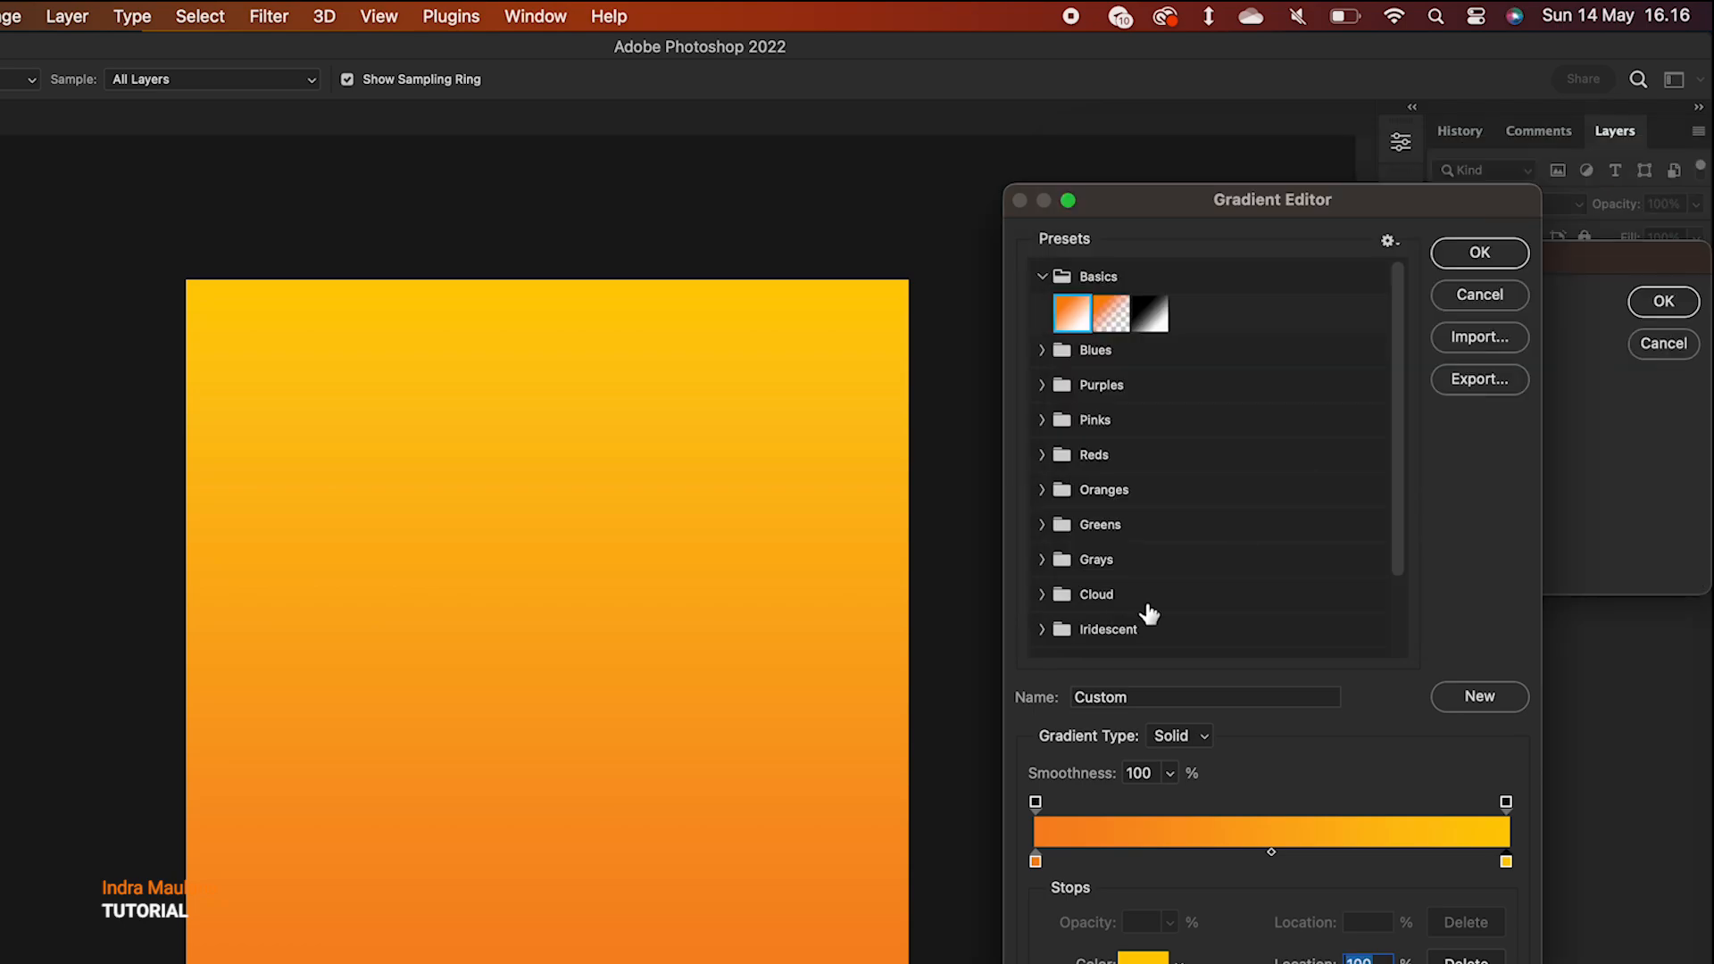
- Change the gradient's orange start stop to #ff6c00 and apply the linear gradient fill at a 90° angle
double_click(1036, 862)
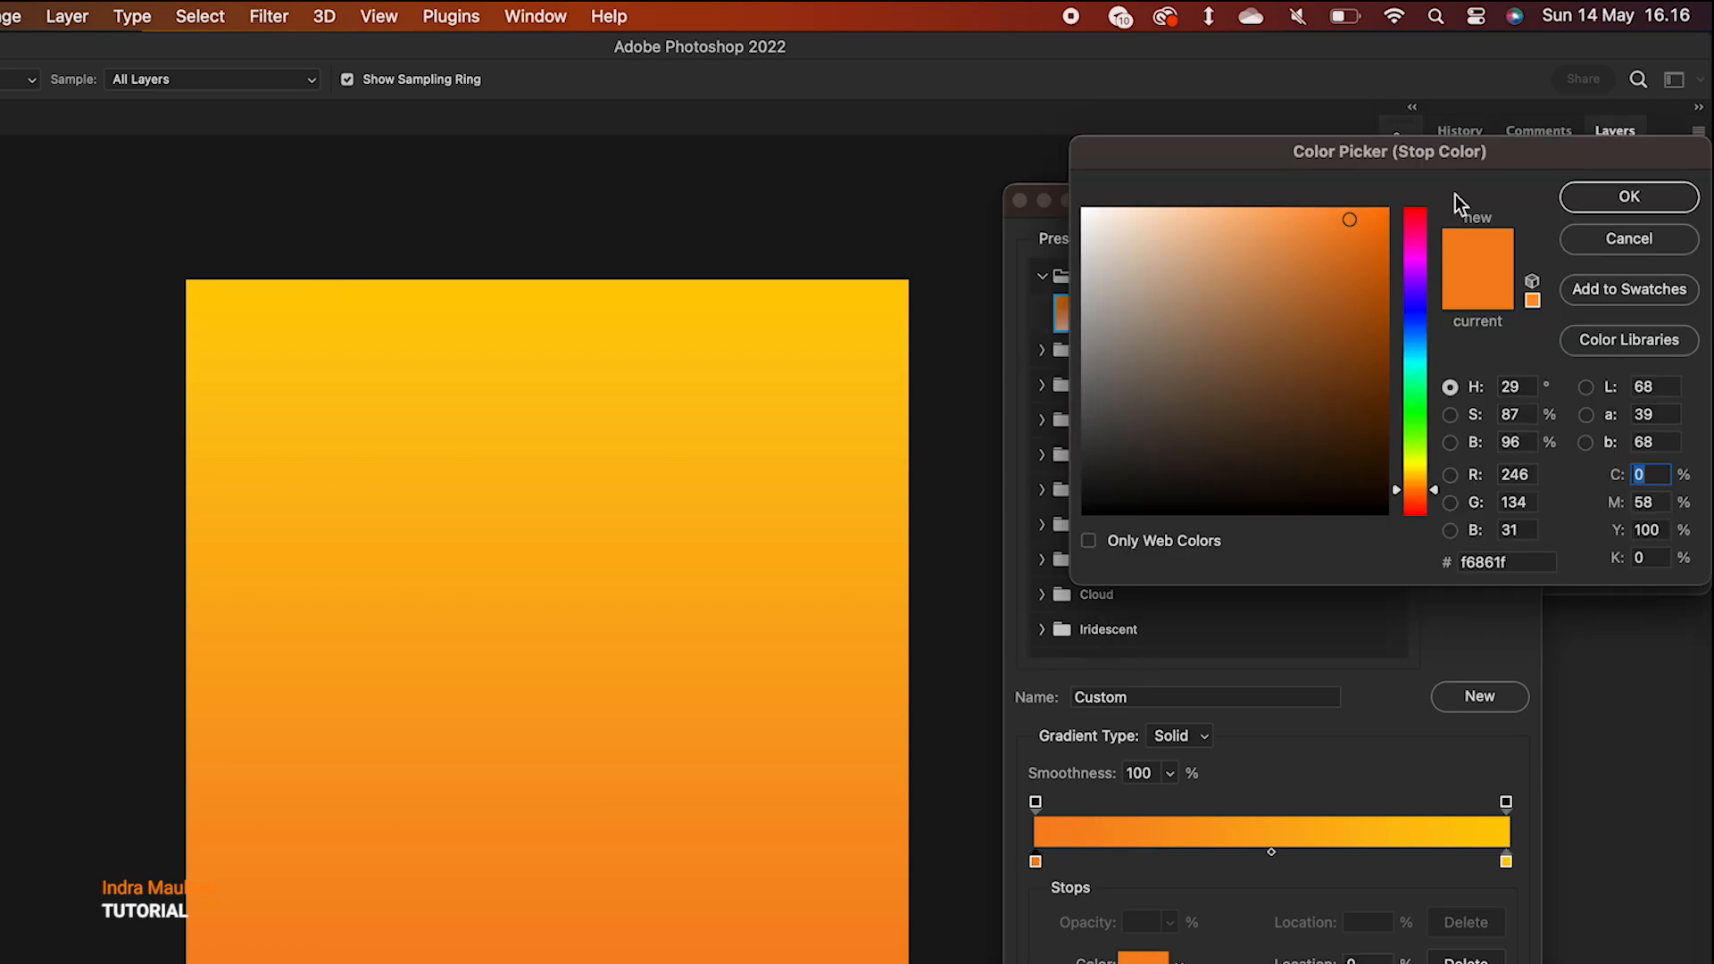
drag(1353, 223, 1407, 196)
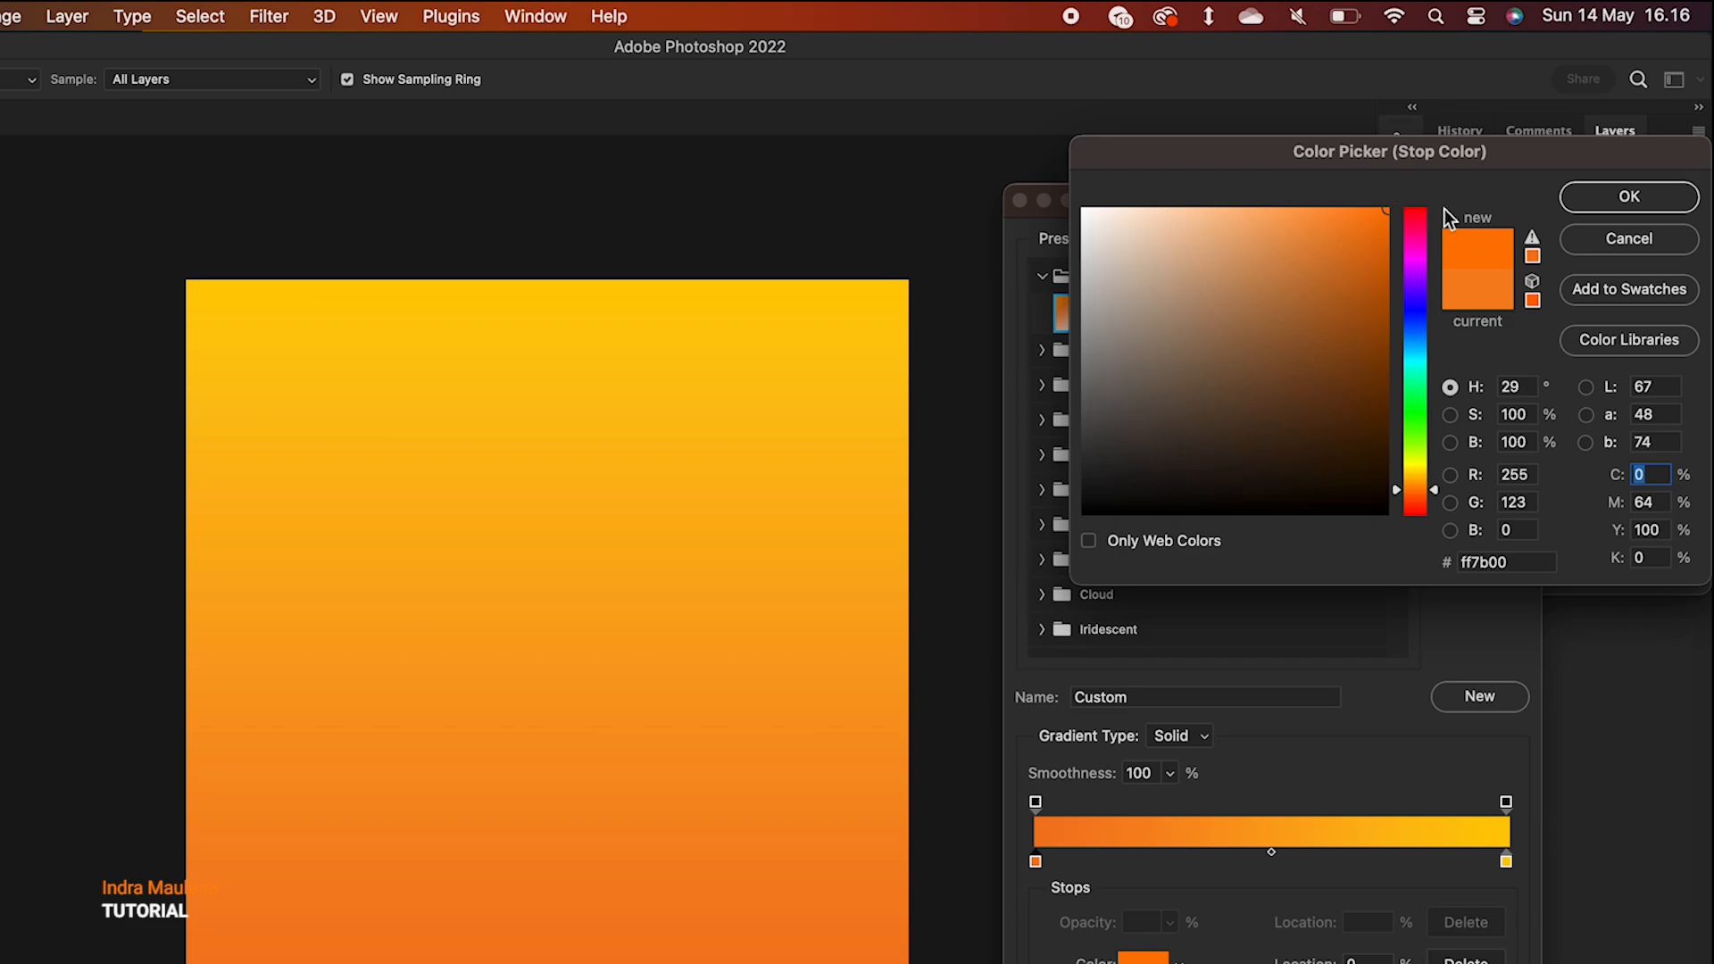
click(1437, 492)
drag(1437, 490, 1439, 498)
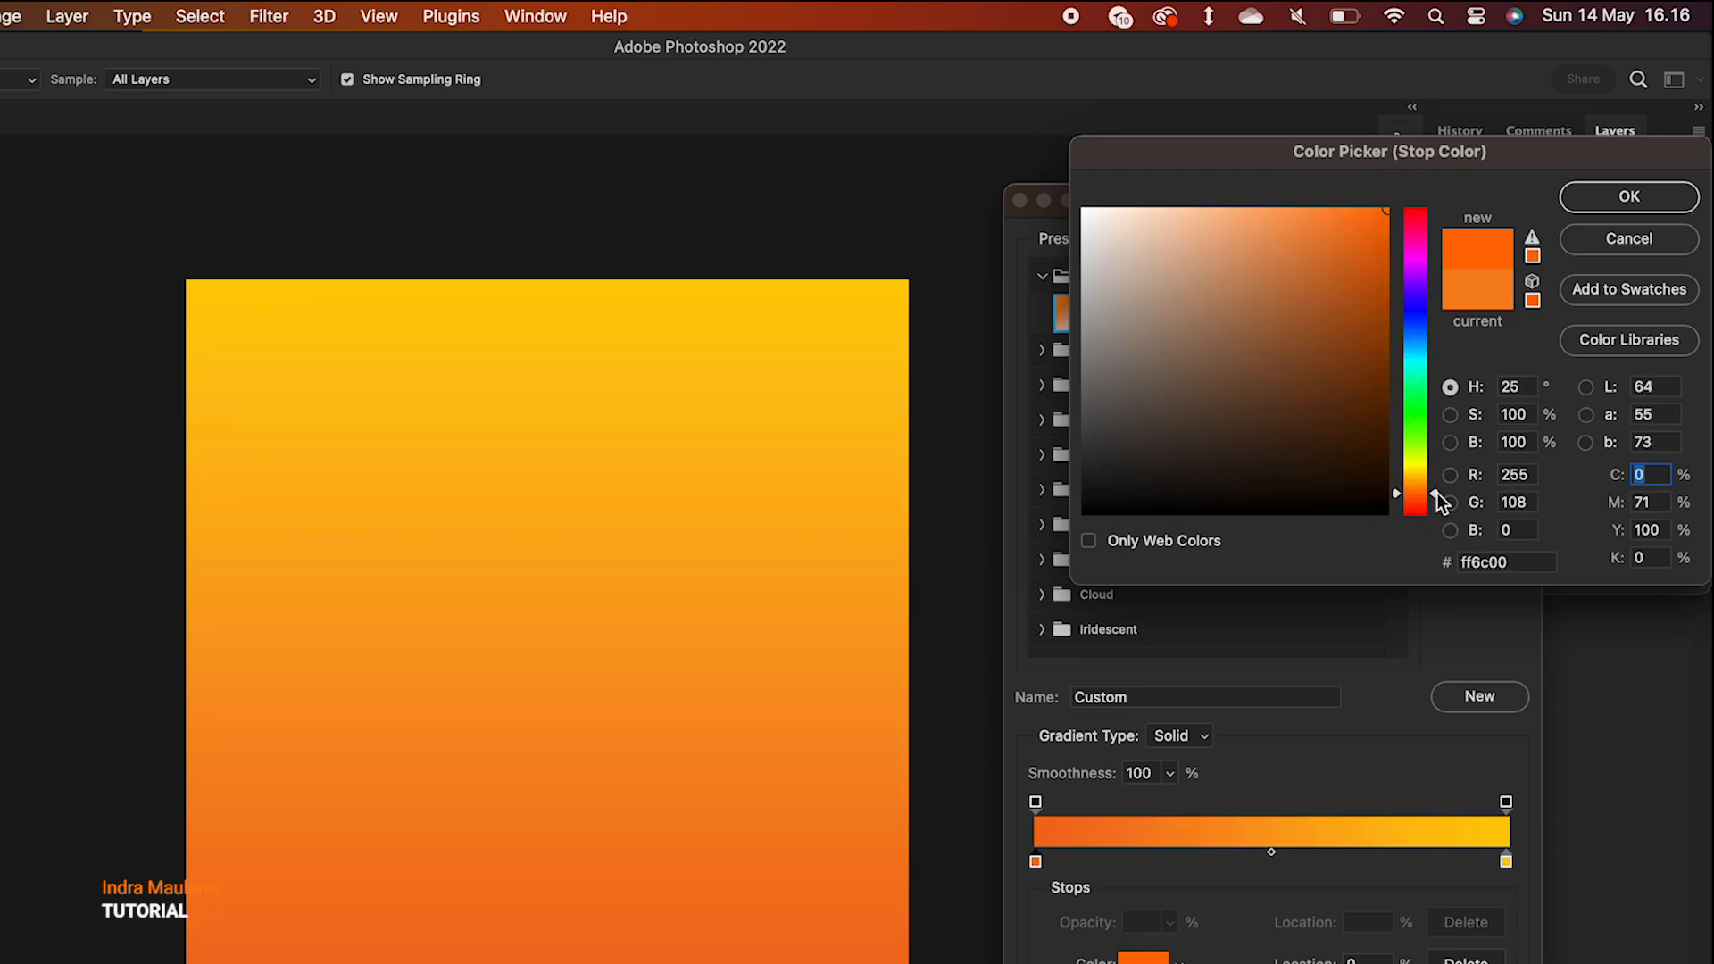
click(1608, 200)
click(1484, 259)
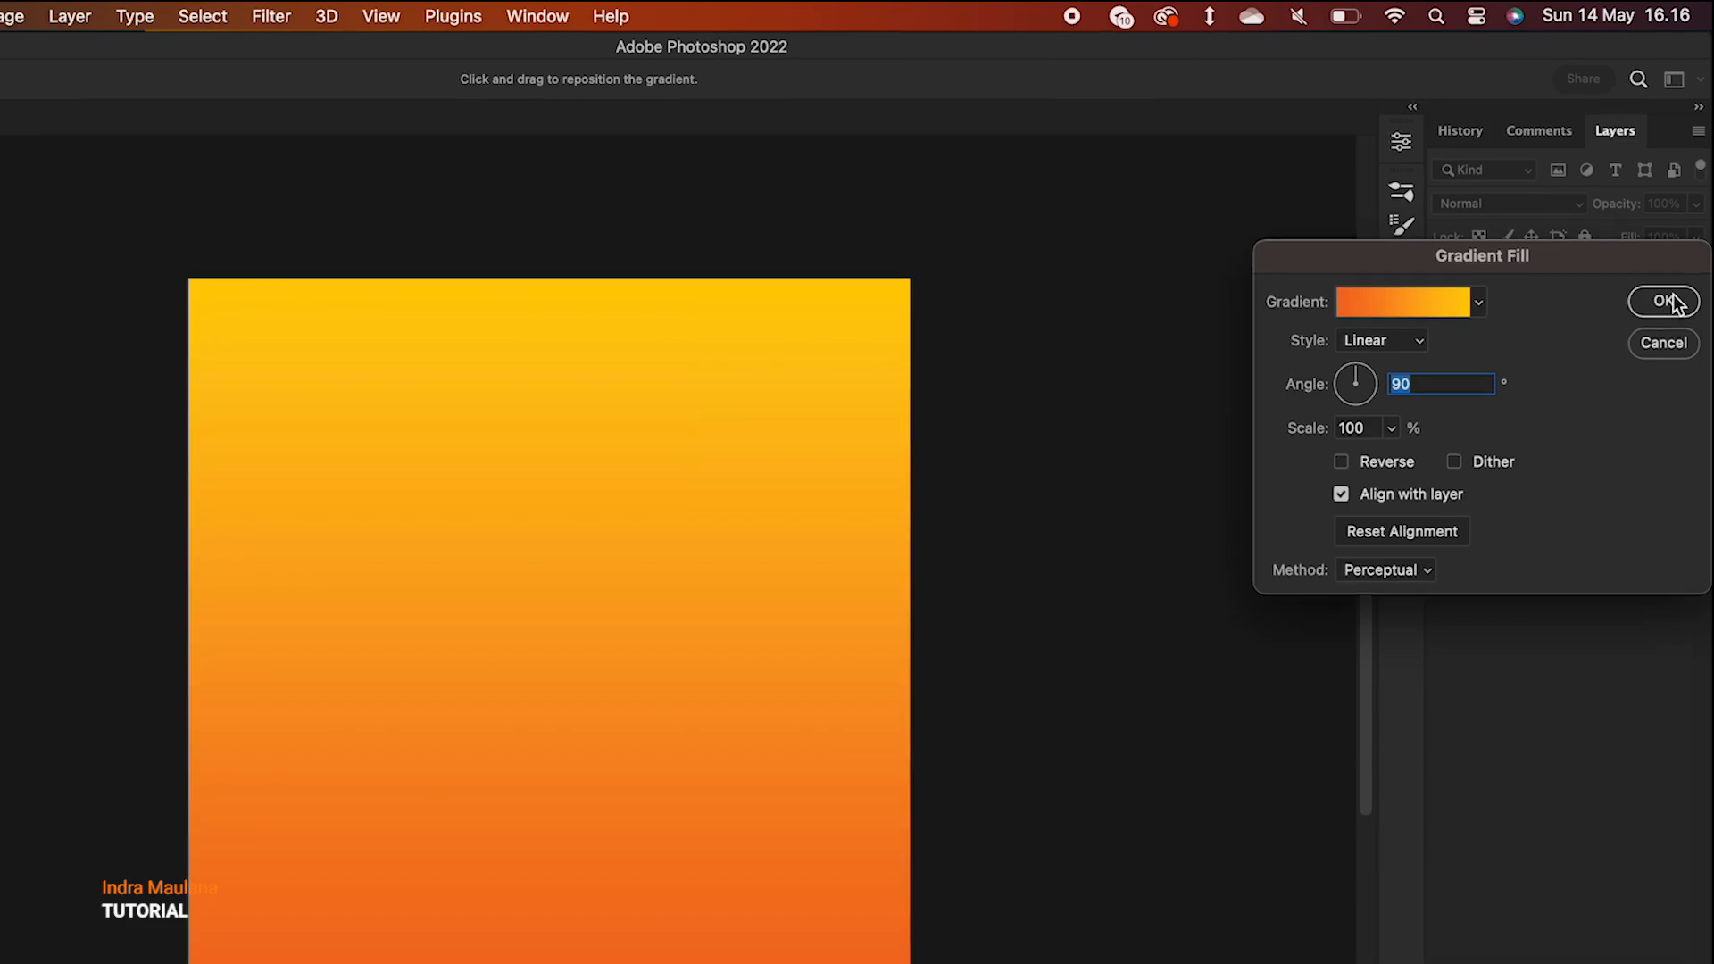
click(1664, 301)
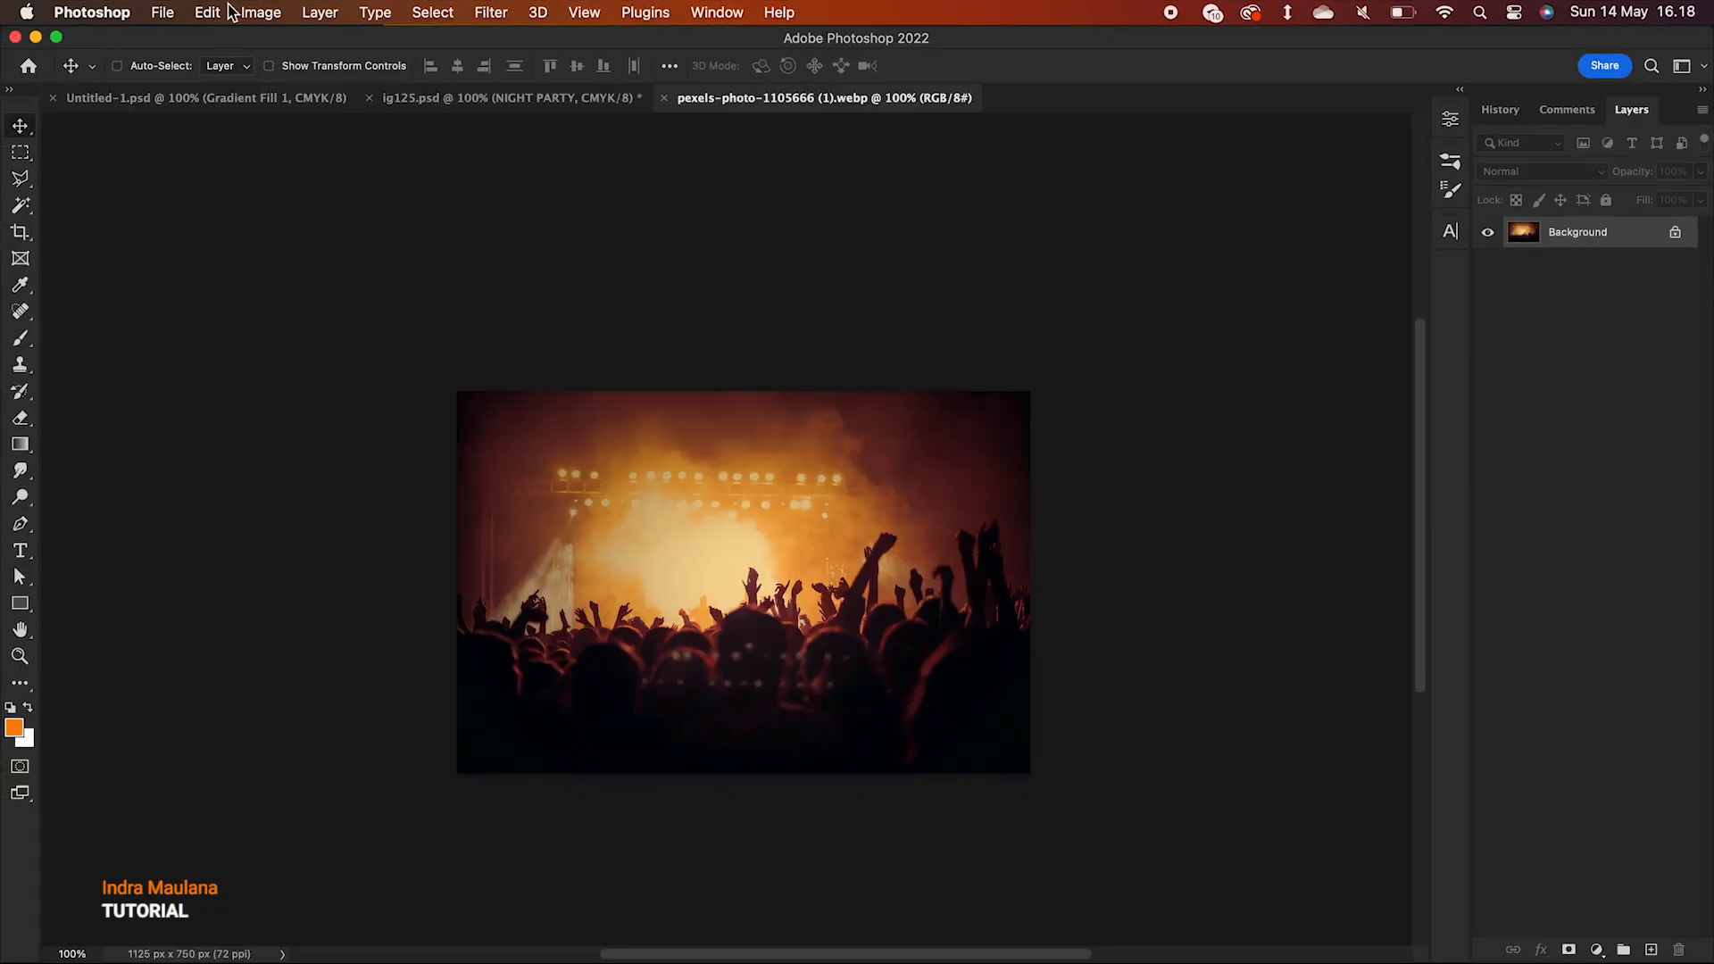
- Convert the concert crowd photo to grayscale tones with a Black & White adjustment at its default settings
click(188, 14)
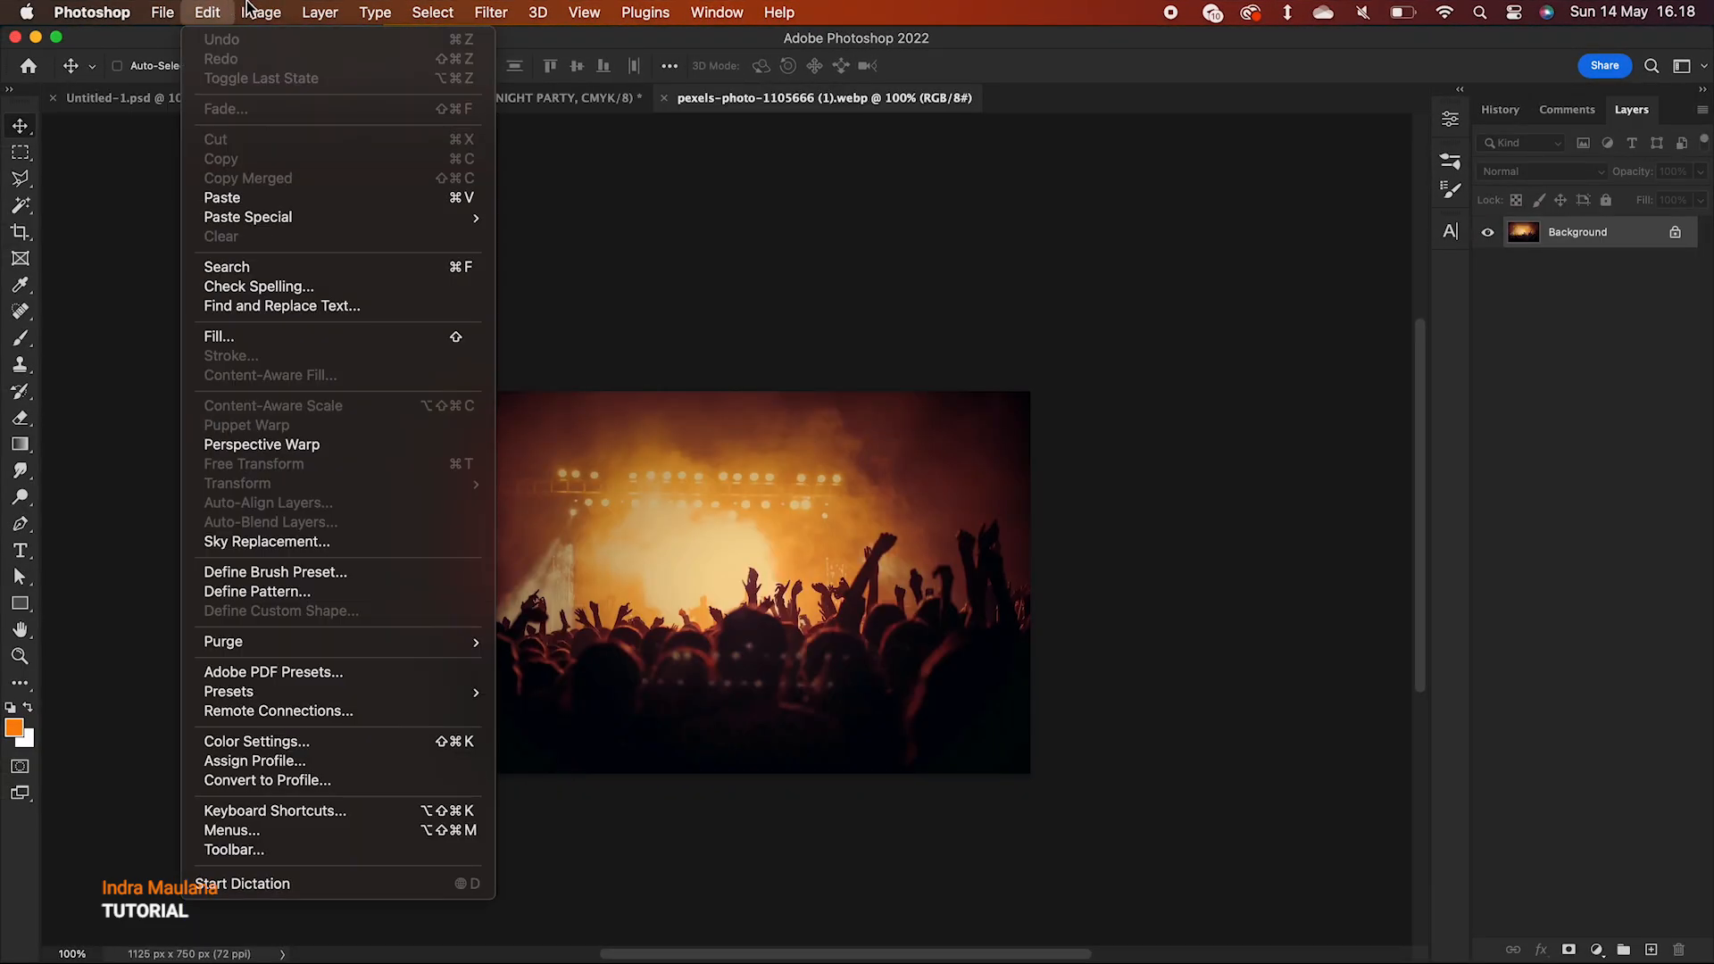
mouse_move(466, 7)
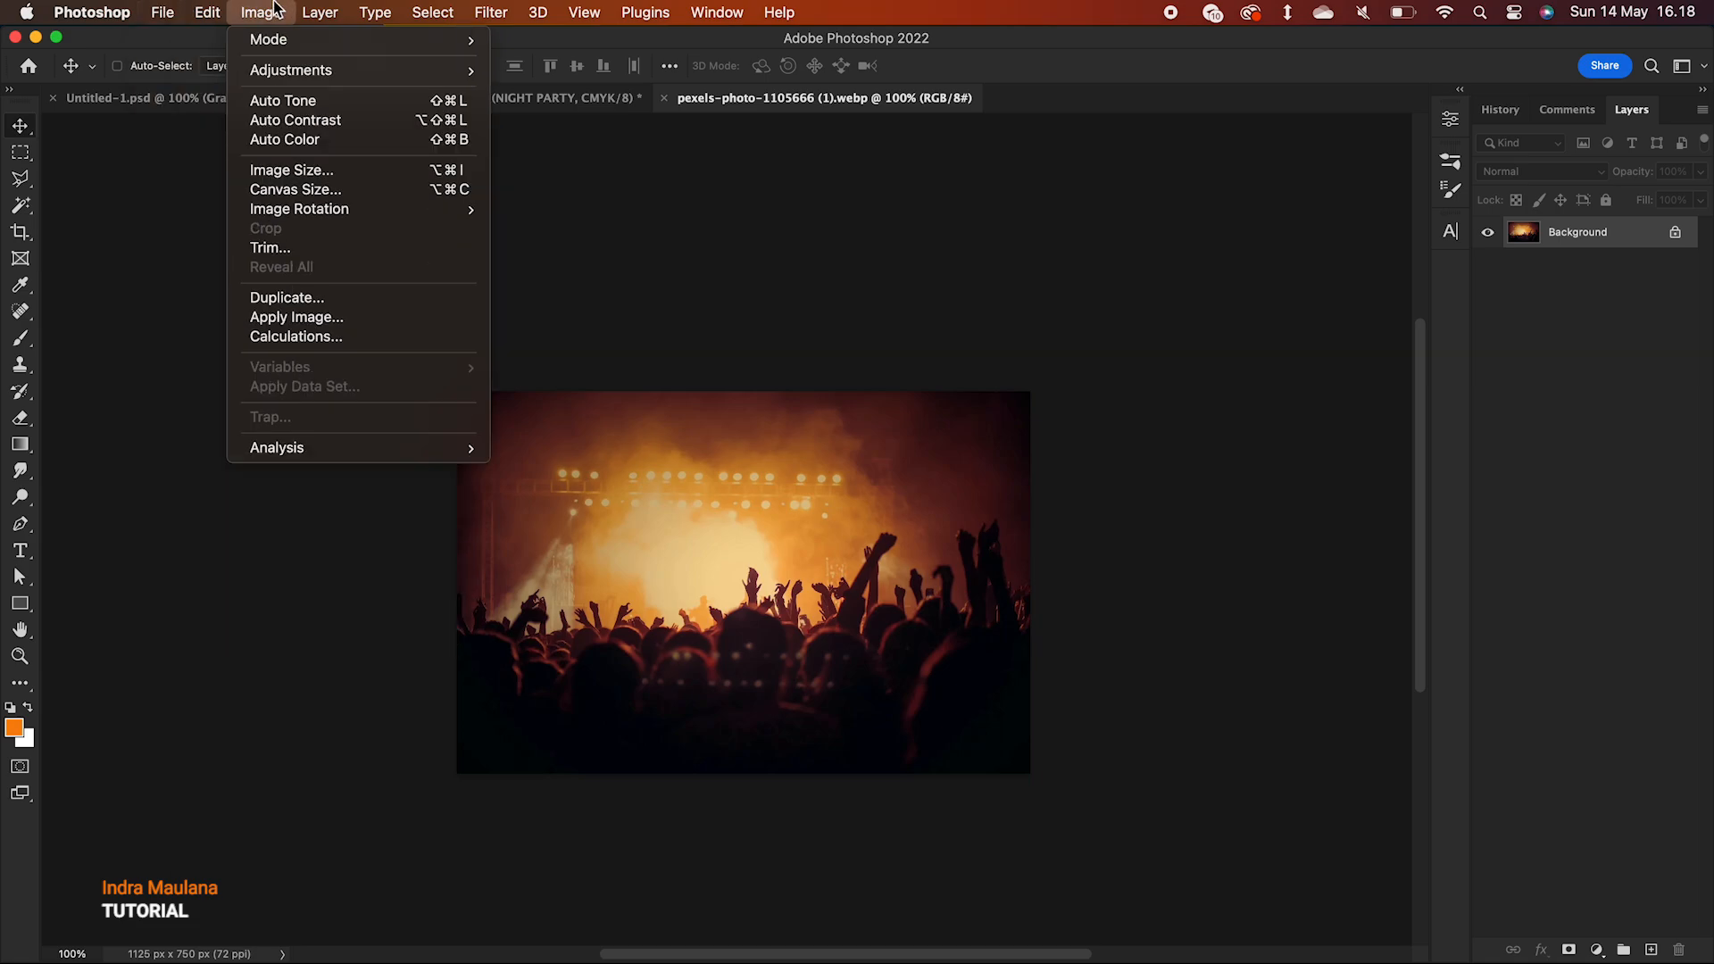
mouse_move(391, 83)
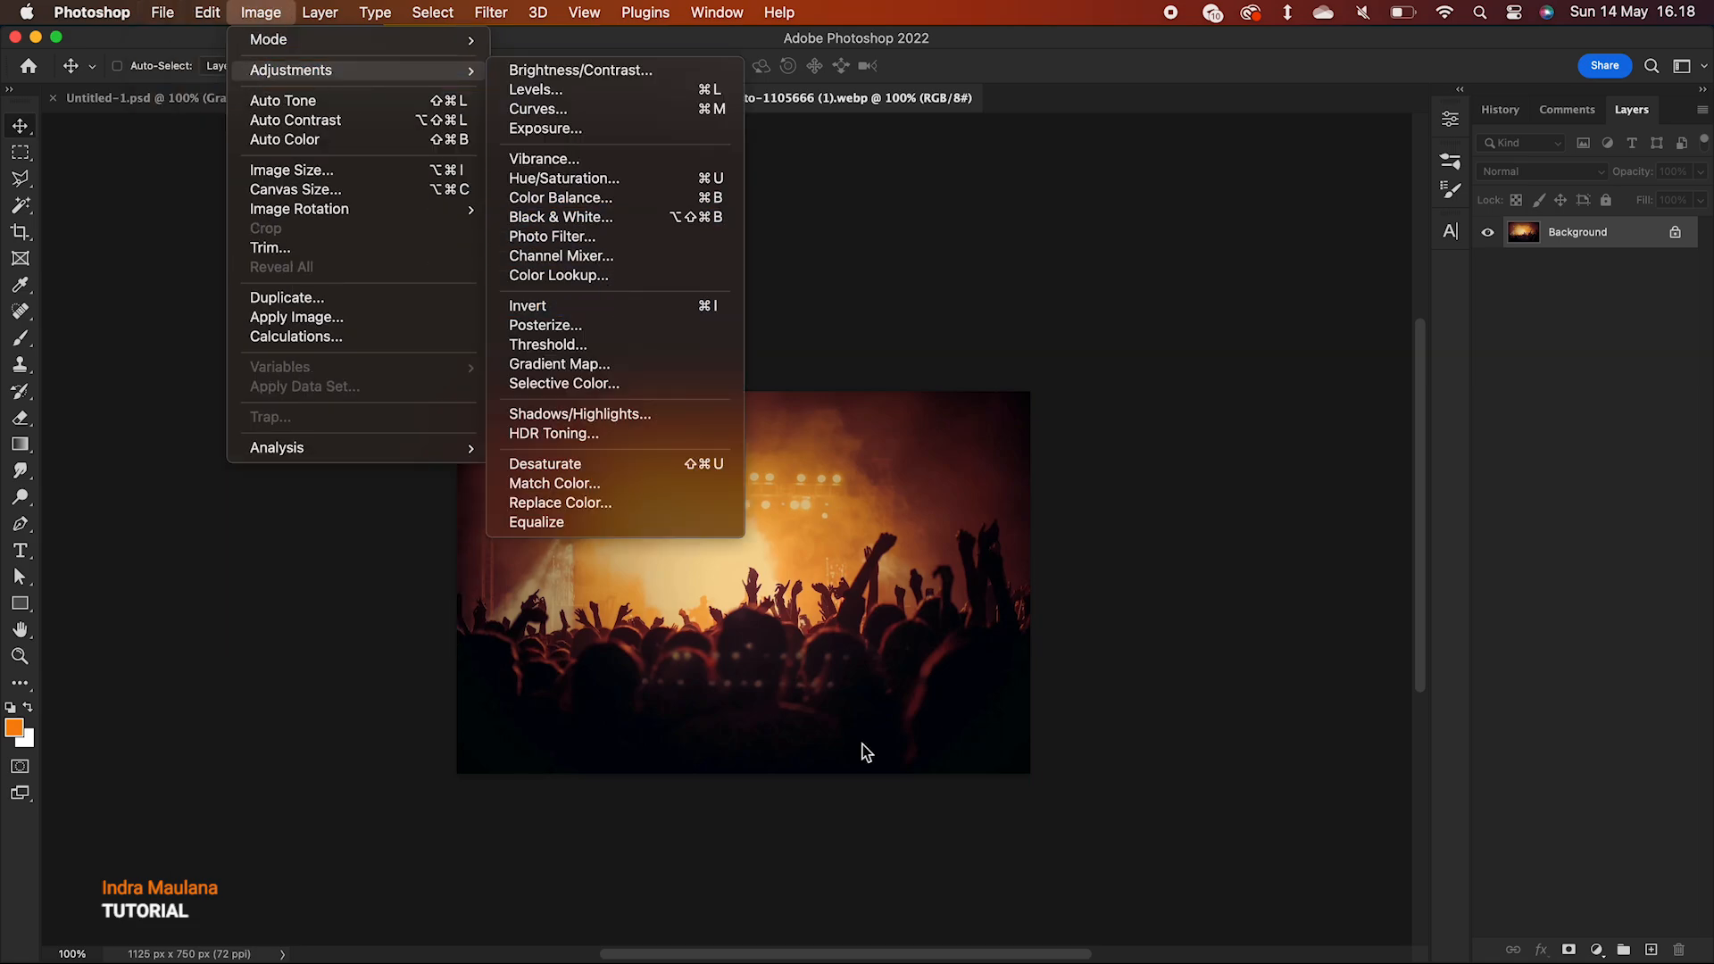
click(589, 227)
key(Return)
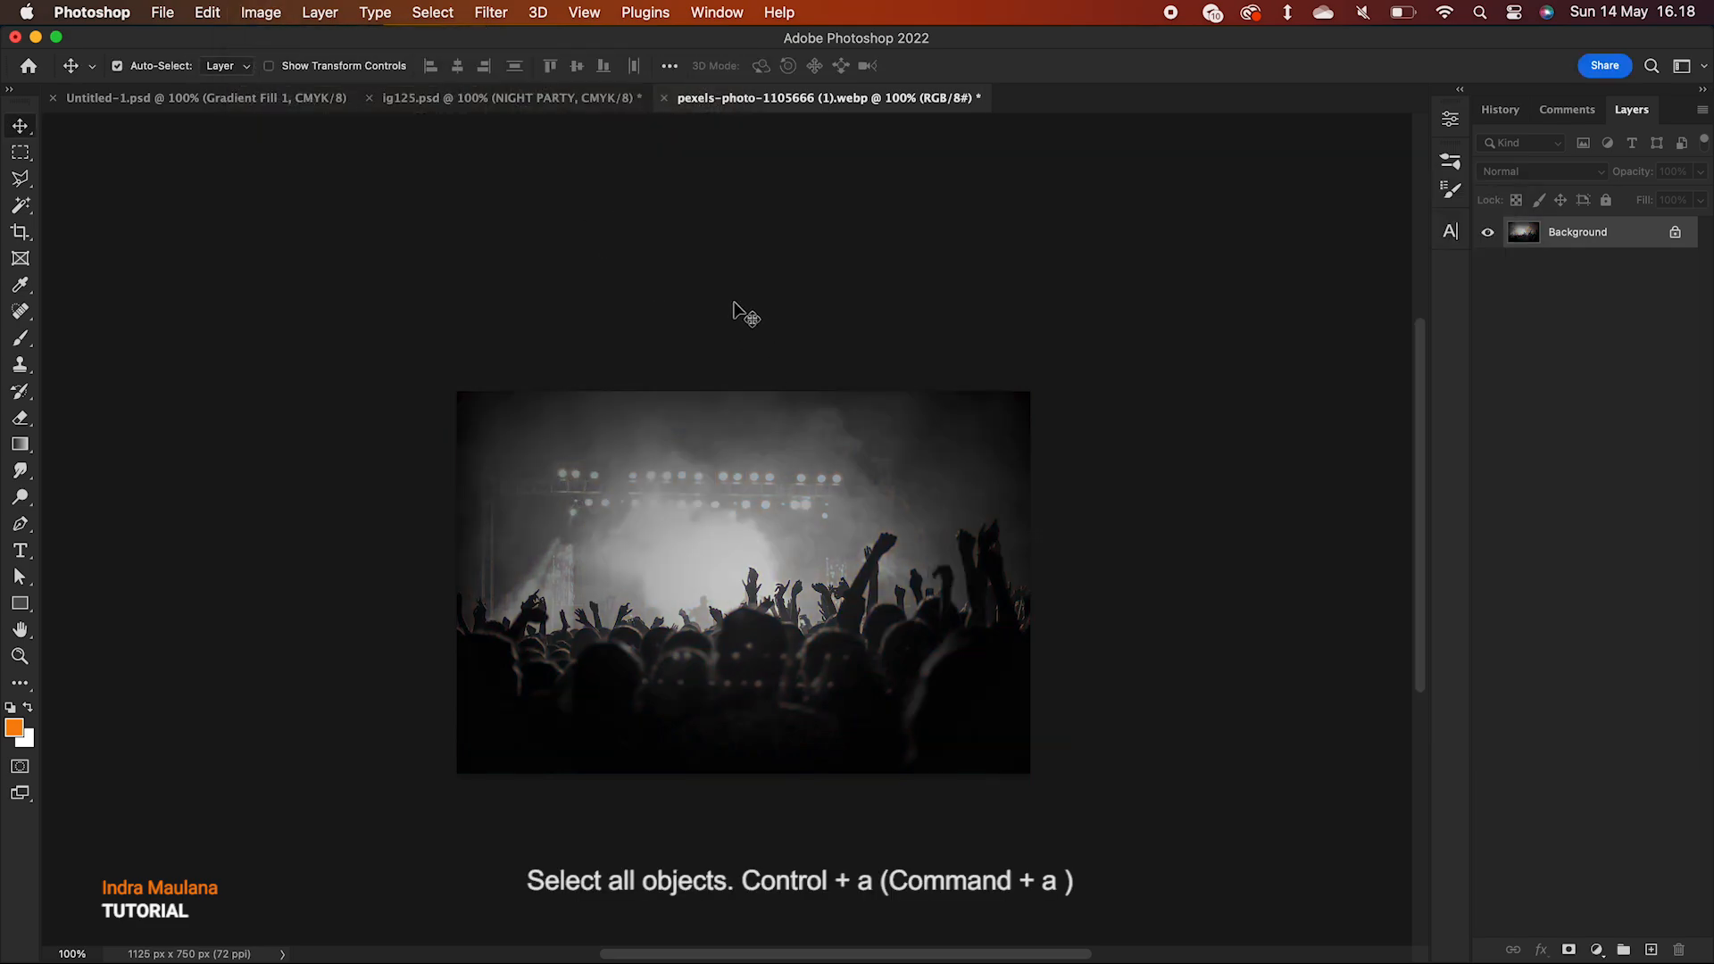
- Copy the entire black-and-white concert photo and paste it into Untitled-1.psd above the gradient
key(super+a)
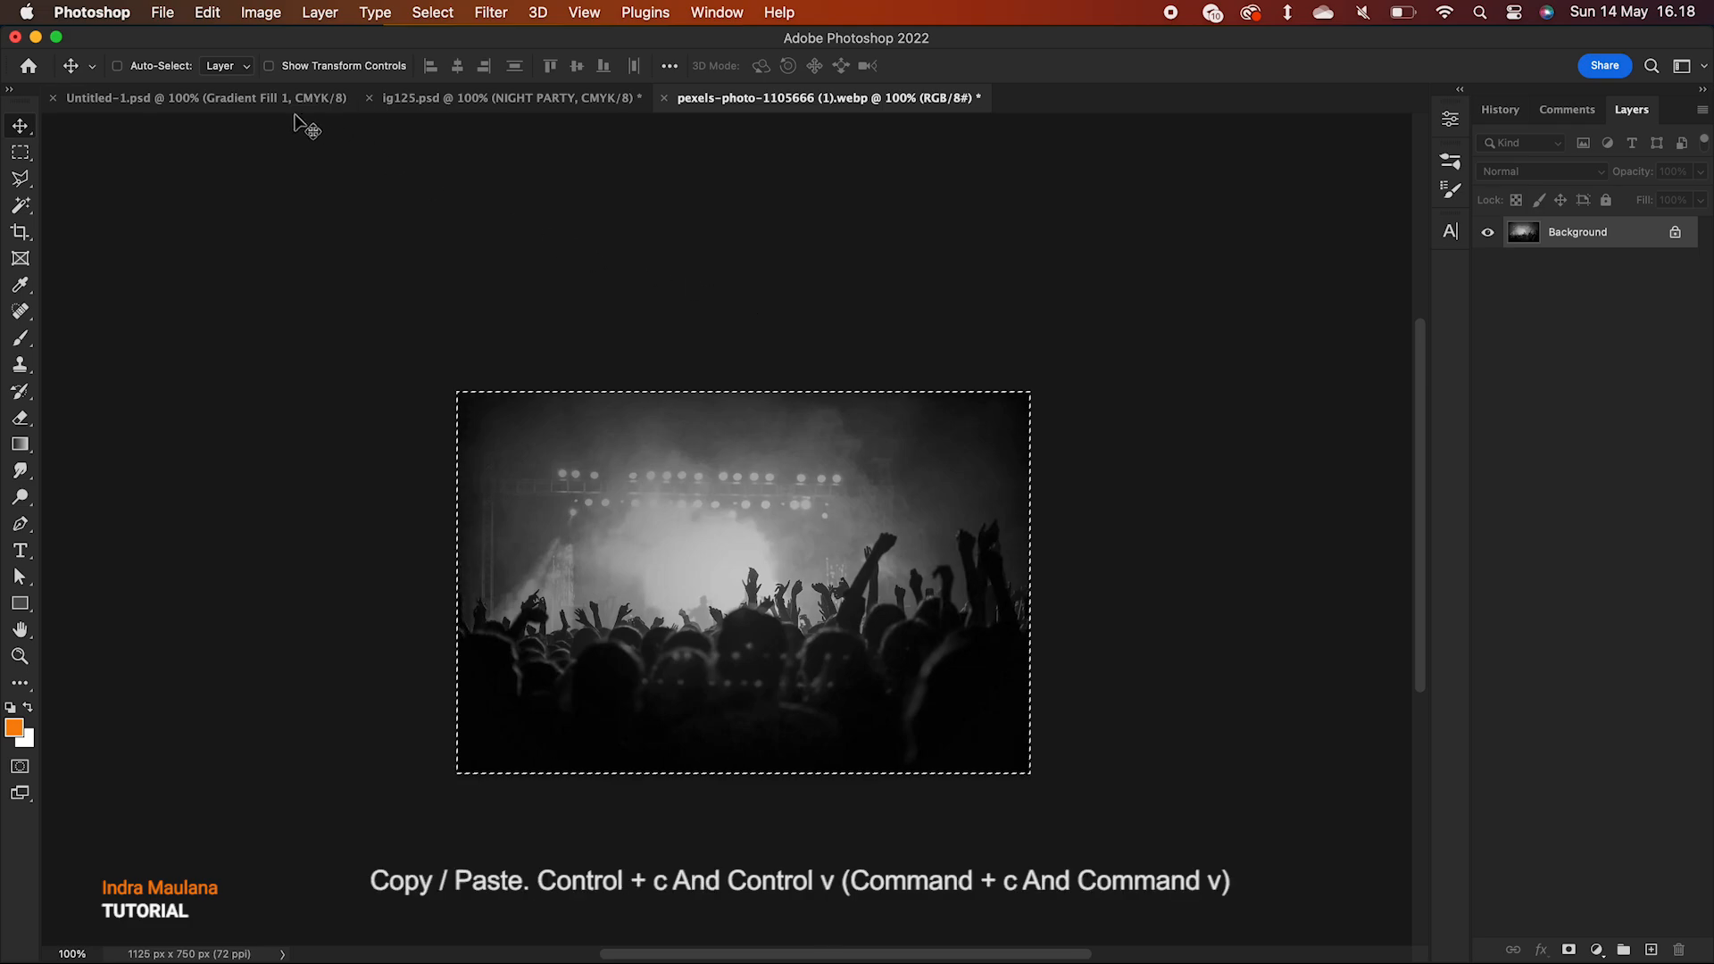
click(255, 101)
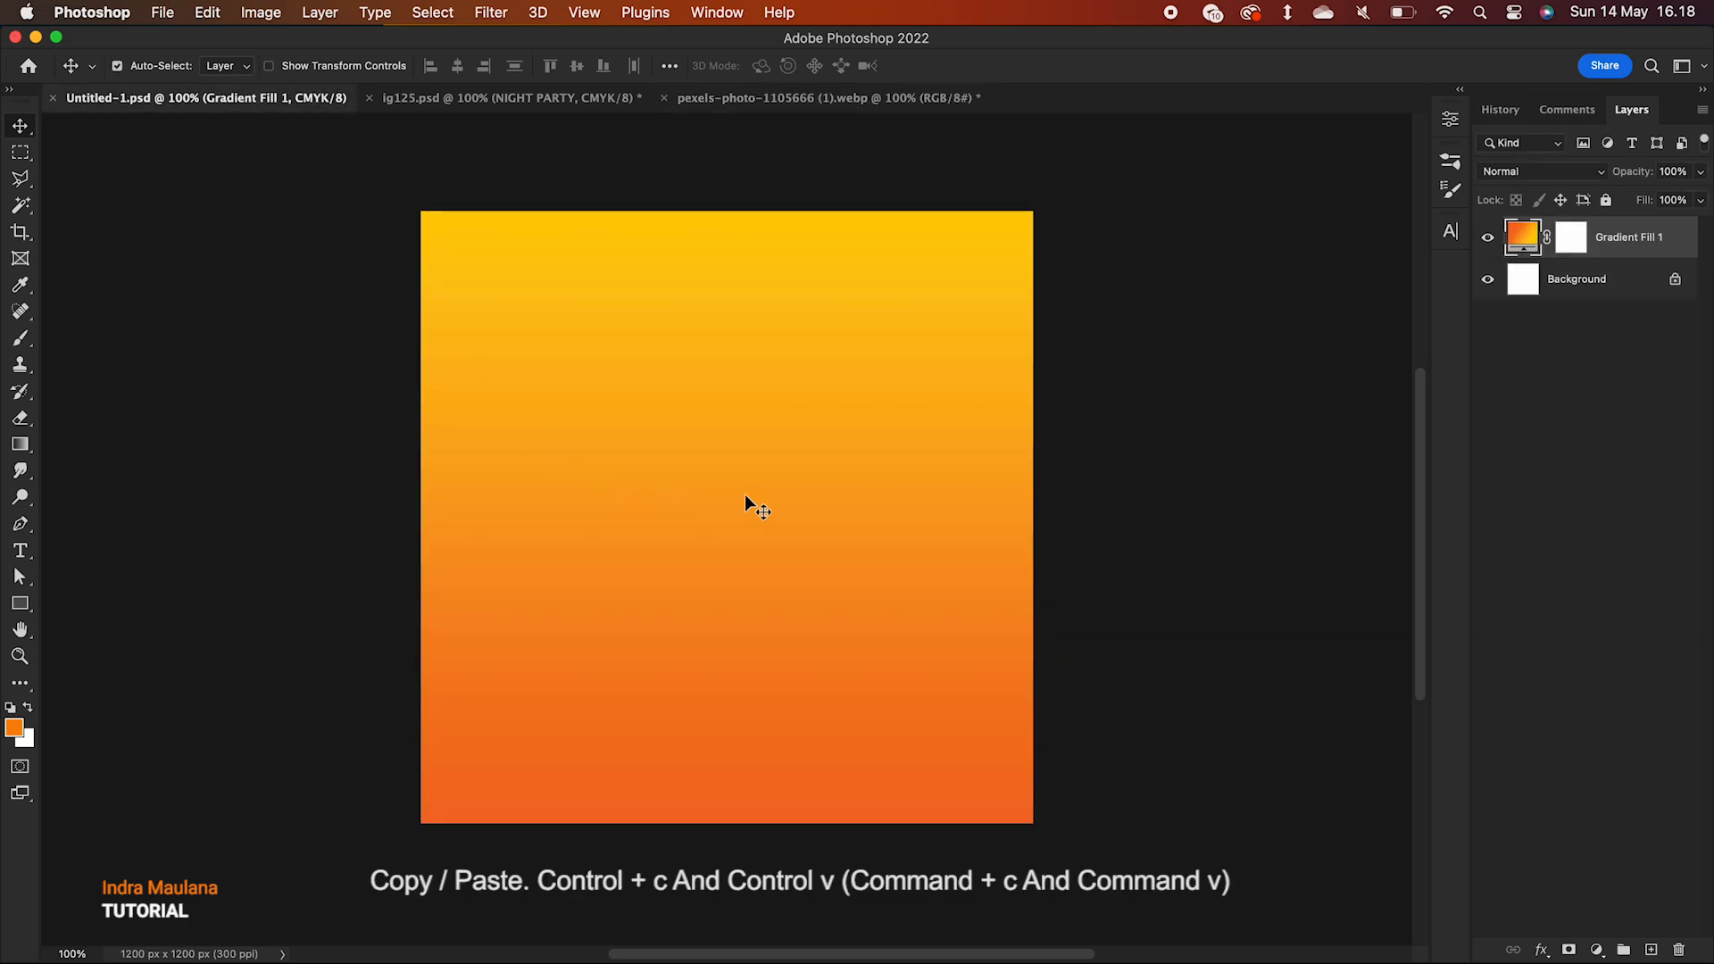
key(super+v)
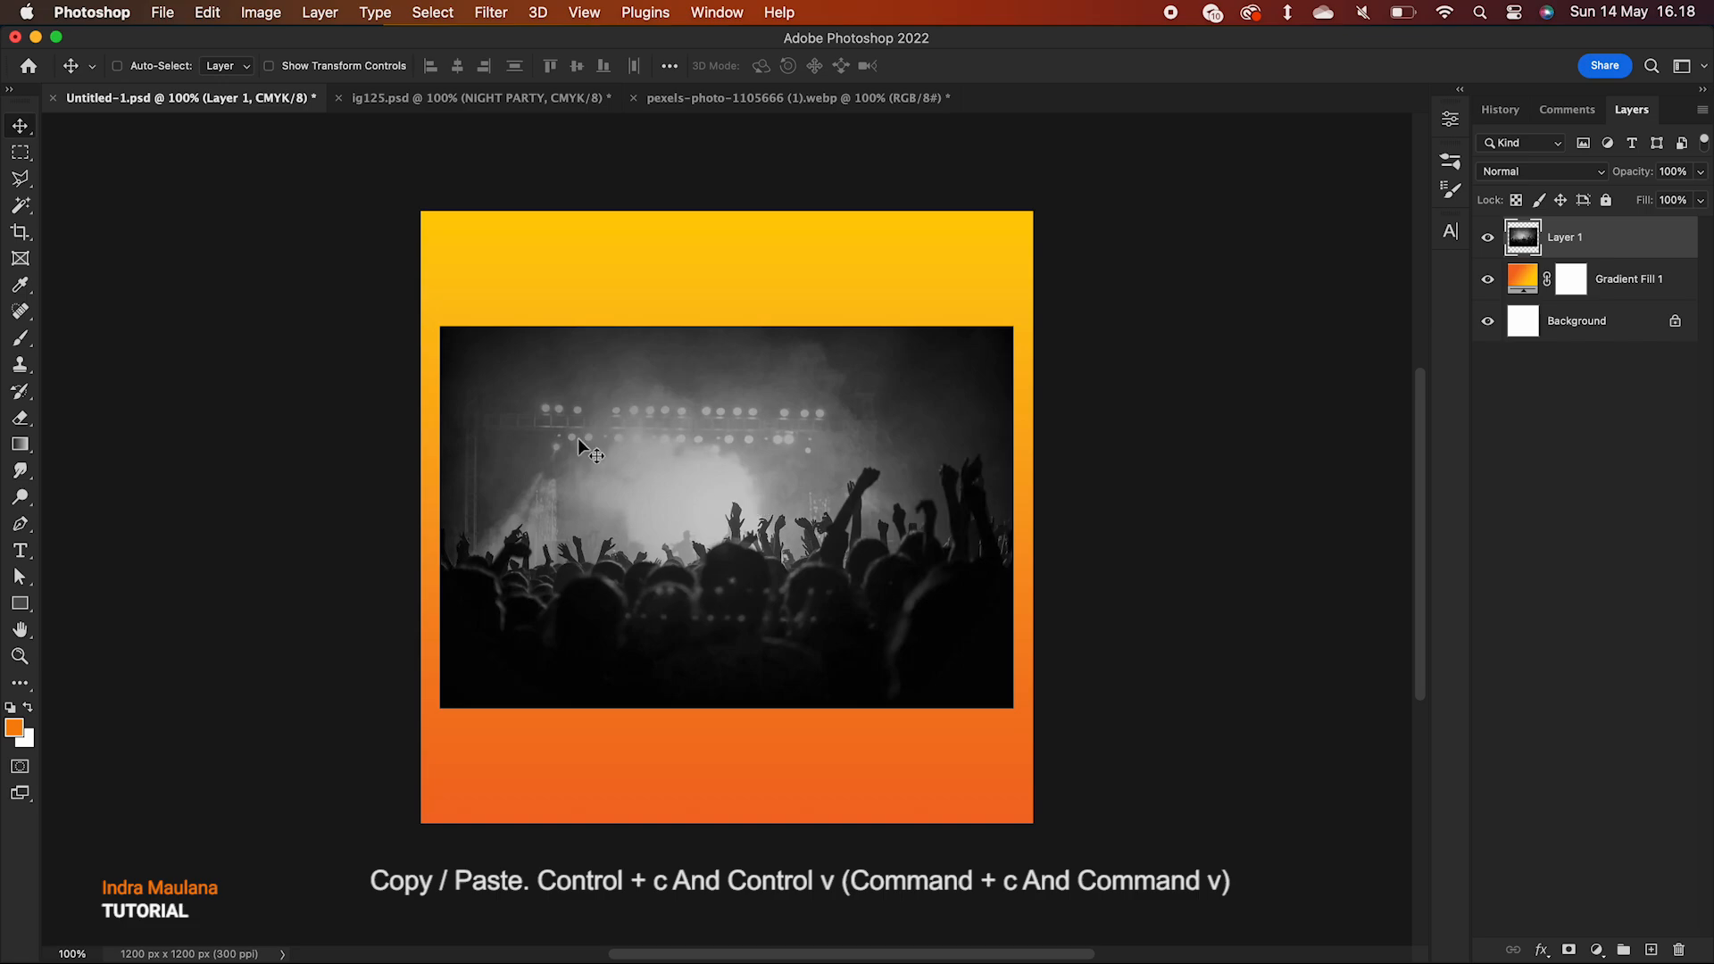
- Scale the pasted concert photo to the full canvas width along the bottom edge and set its blending mode to Overlay
drag(576, 461, 546, 569)
key(super+t)
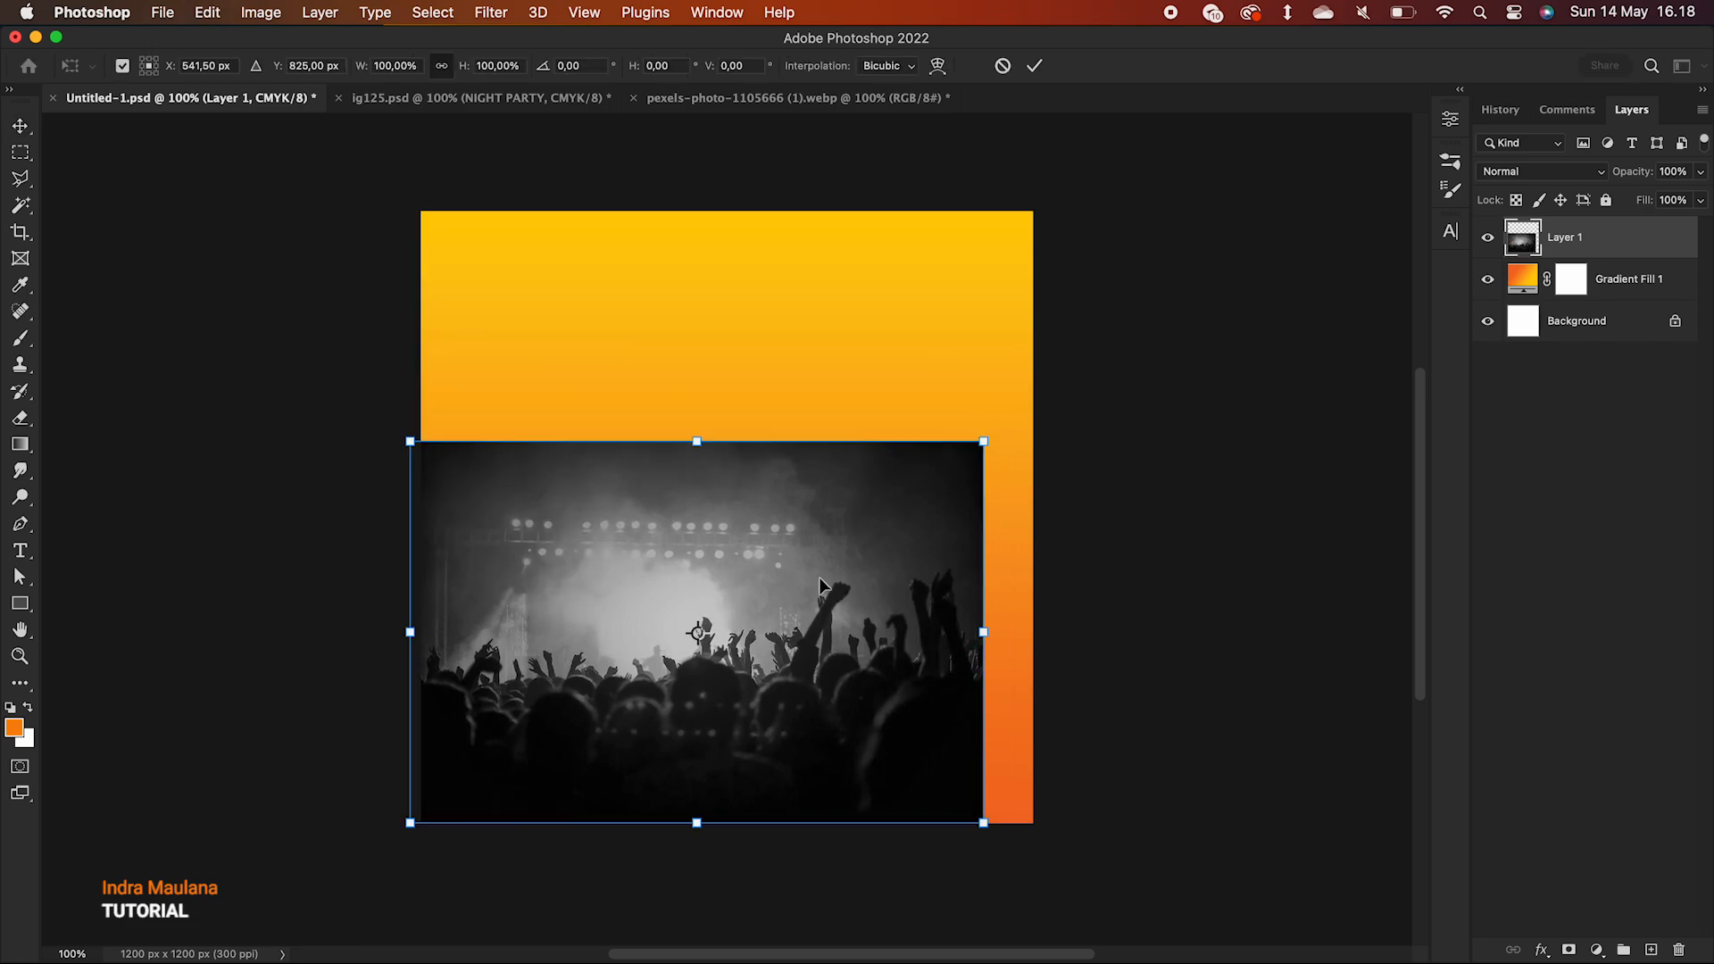
drag(988, 449, 1036, 403)
key(Return)
click(1545, 171)
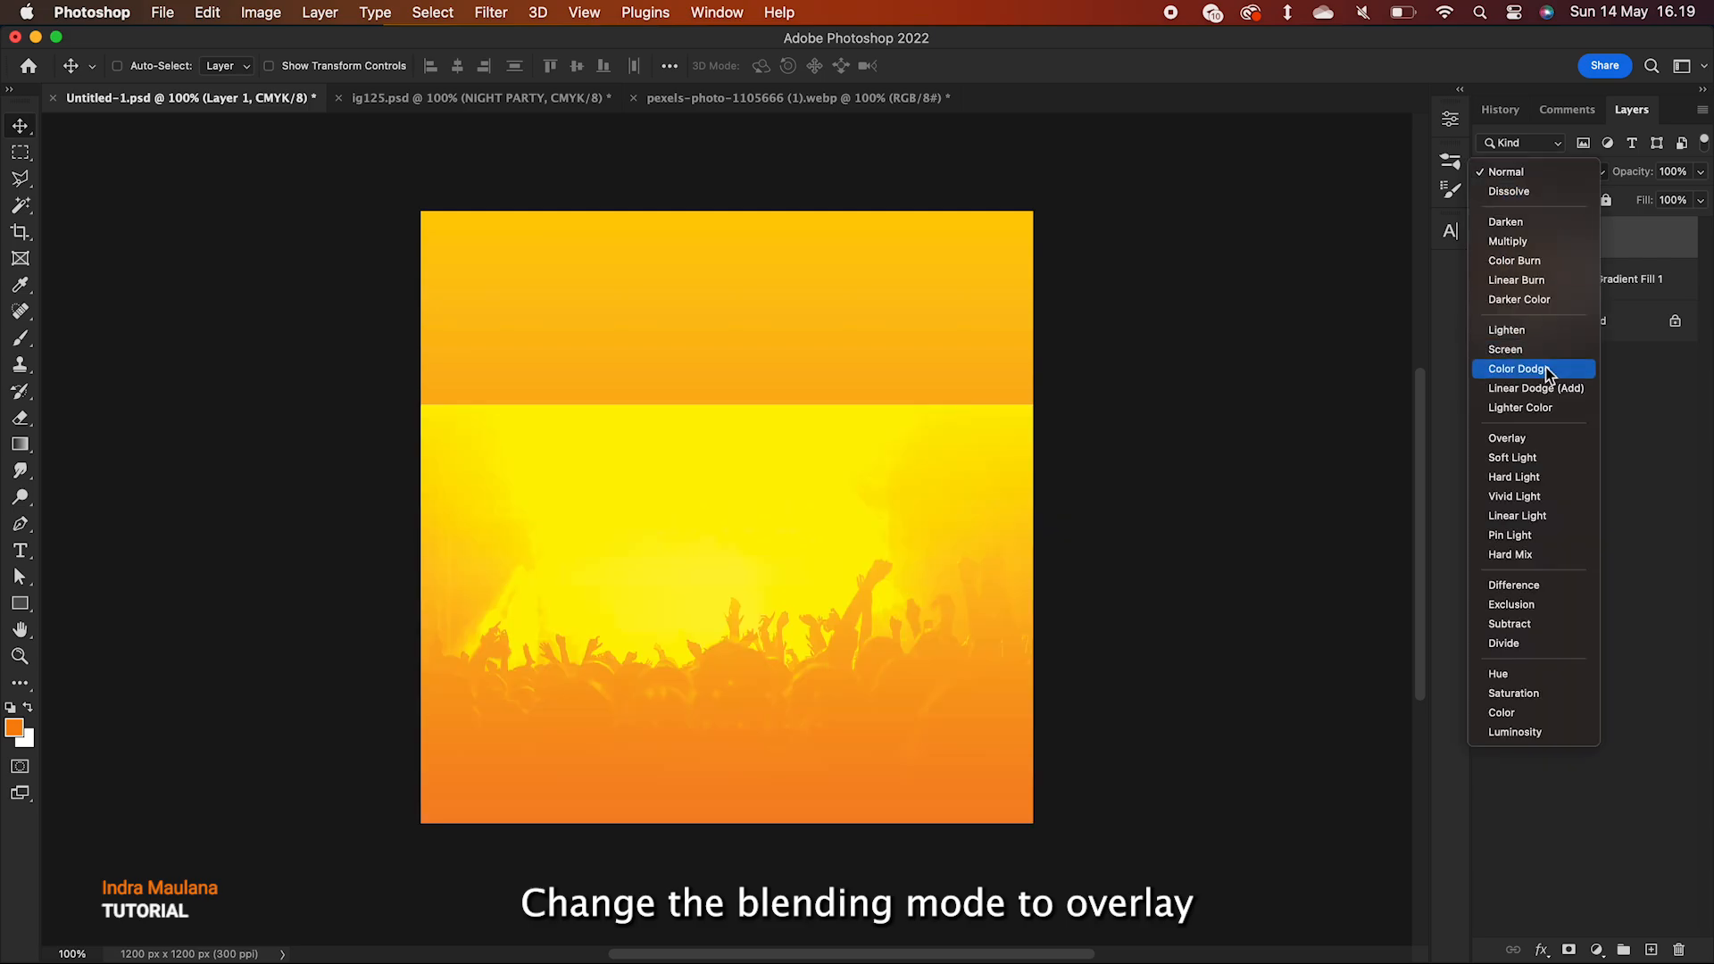
click(1526, 439)
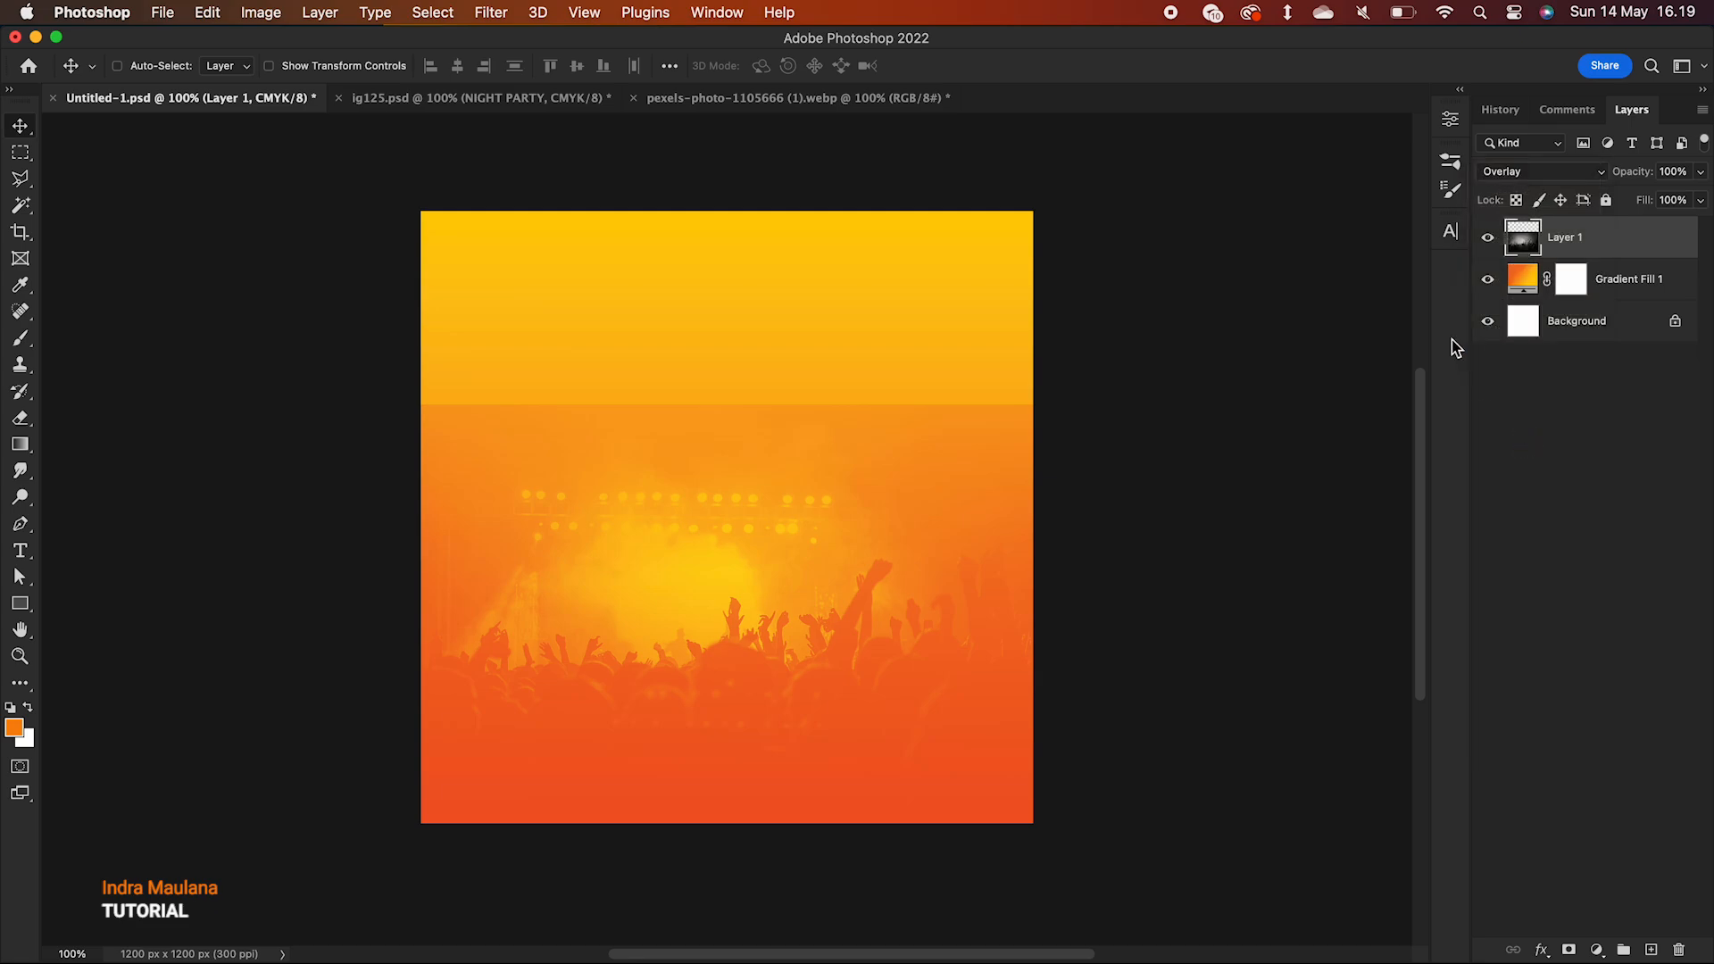
- Move the concert photo lower on the canvas and fade out its hard upper edge with a gradient on a new layer mask
drag(717, 554, 717, 632)
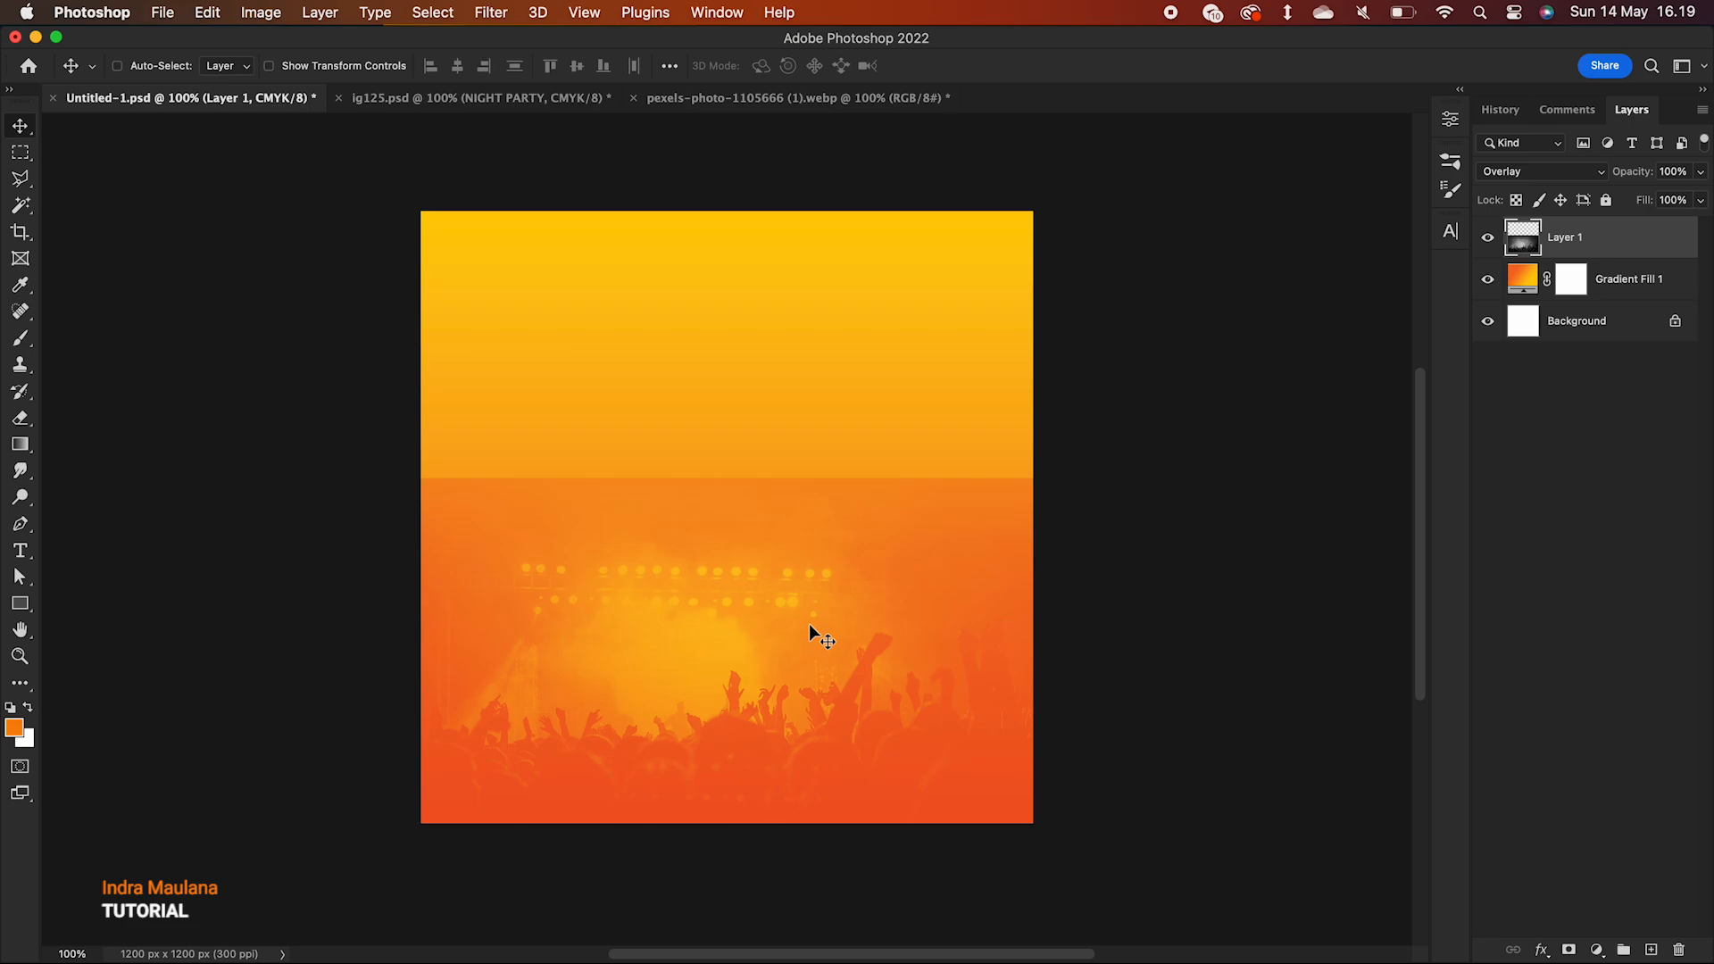
mouse_move(809, 623)
mouse_down()
mouse_move(822, 566)
mouse_move(827, 623)
mouse_up()
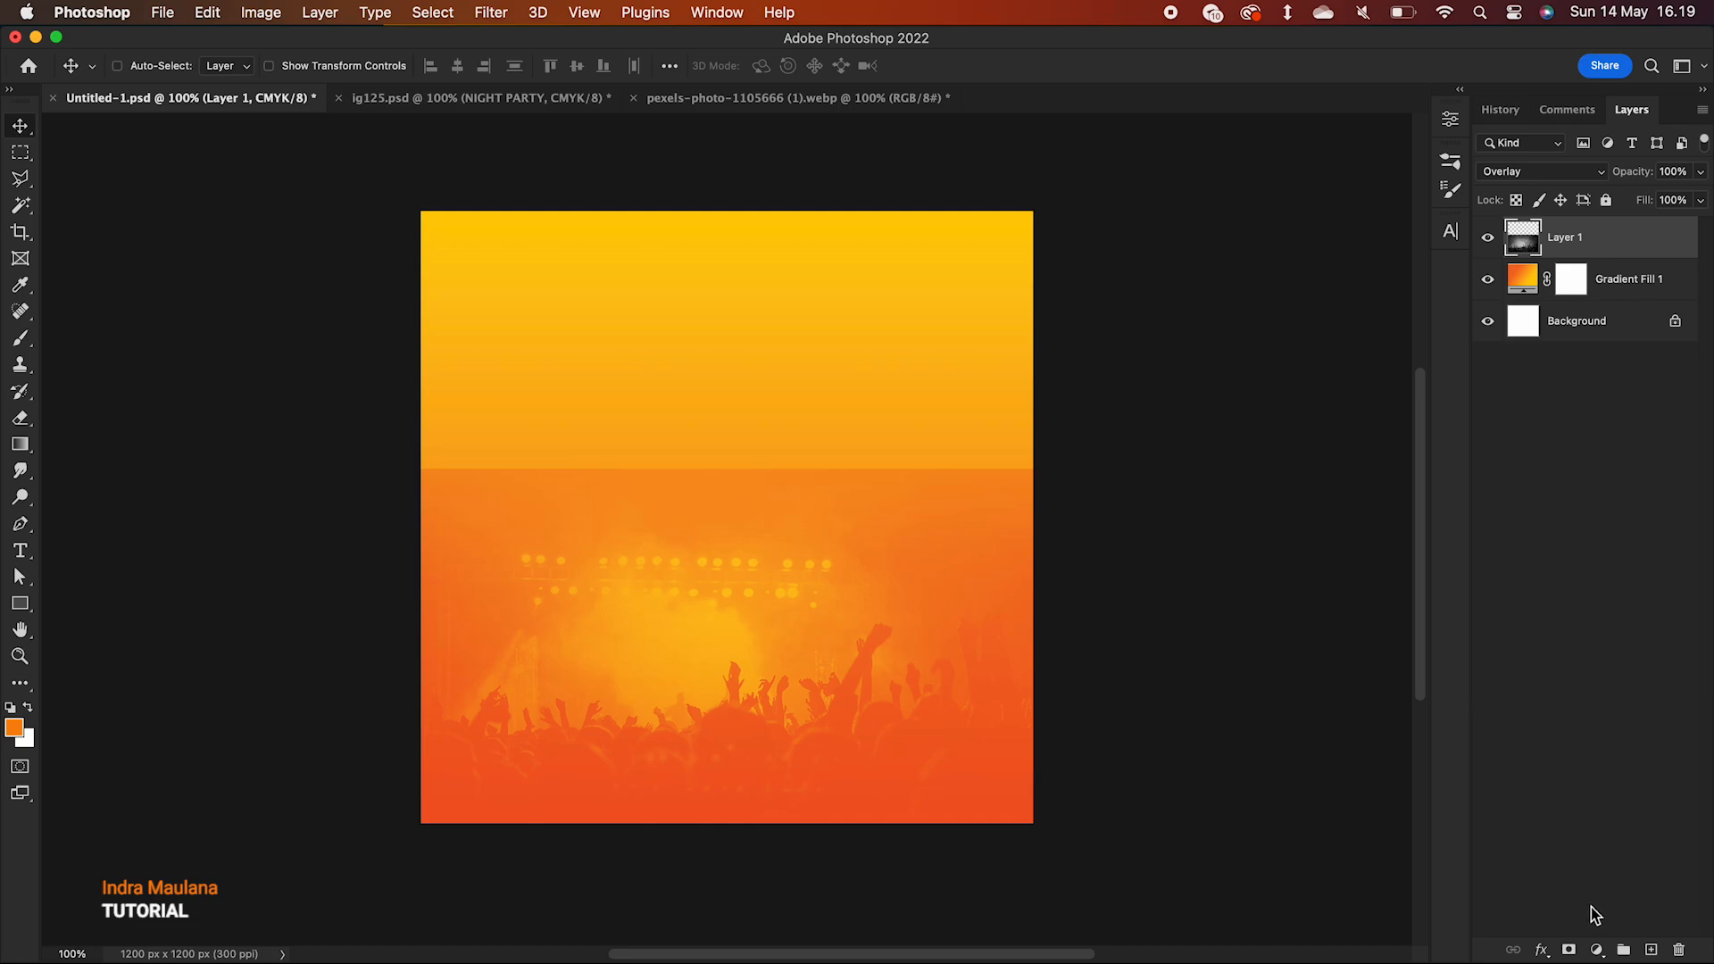
click(1569, 950)
key(g)
drag(702, 474, 707, 613)
drag(703, 492, 715, 651)
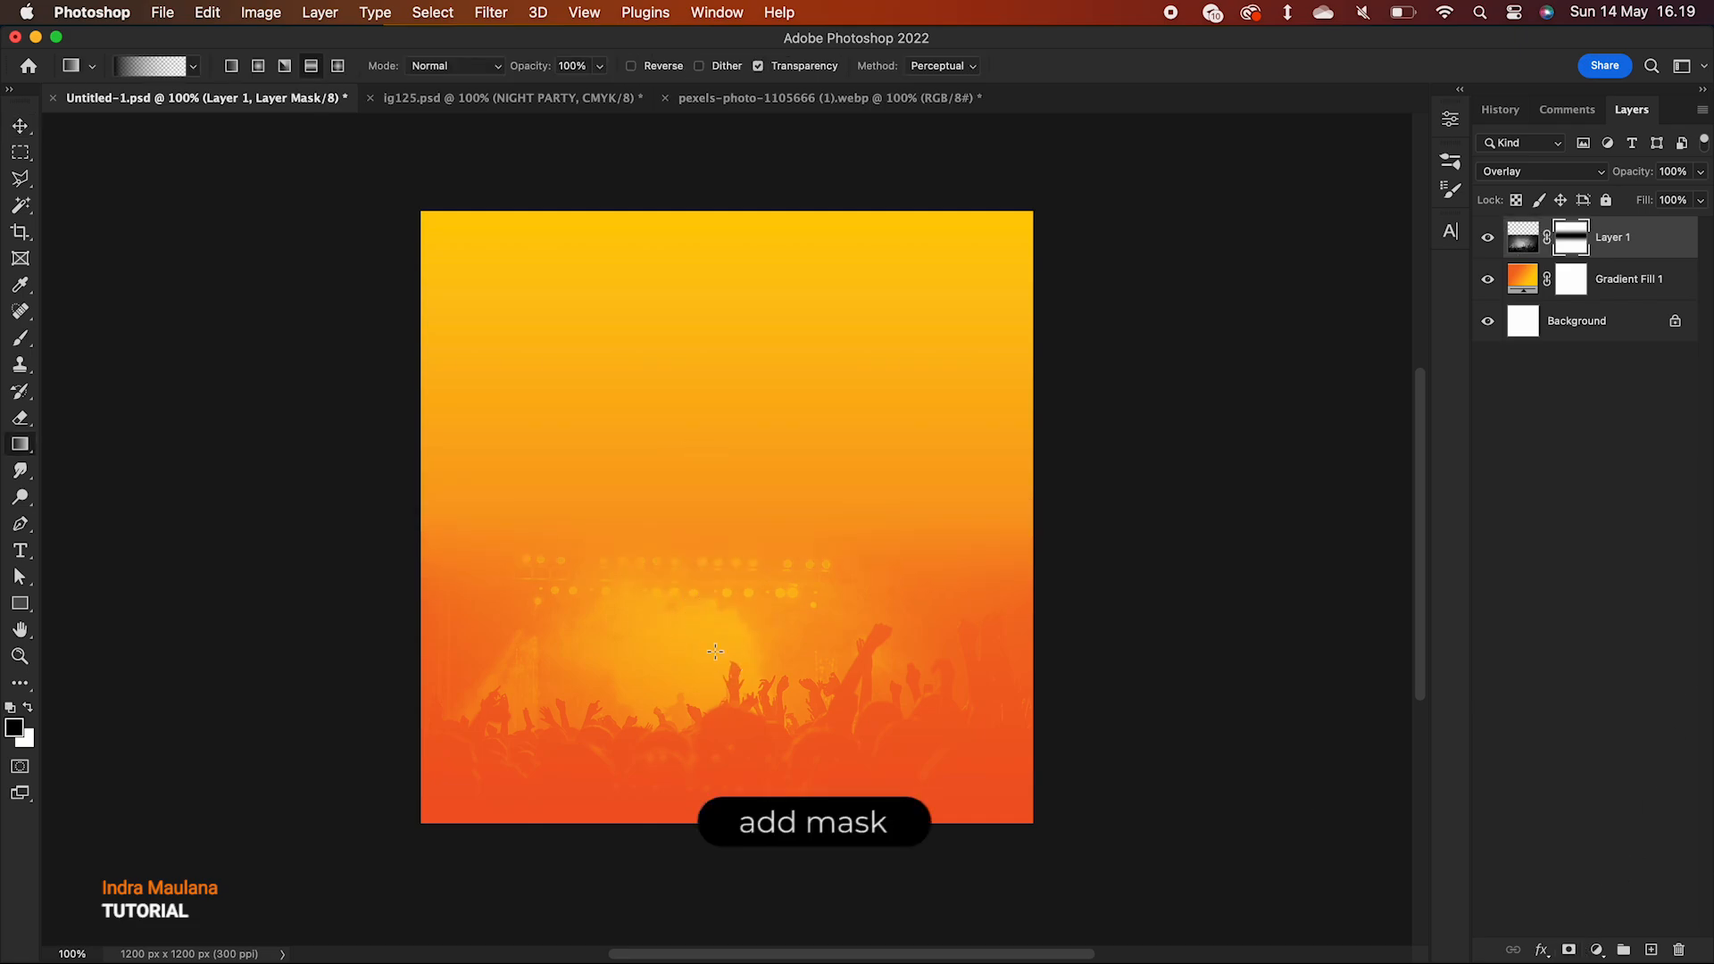
- Nudge the masked concert photo slightly upward and duplicate its layer to intensify the Overlay effect
click(21, 126)
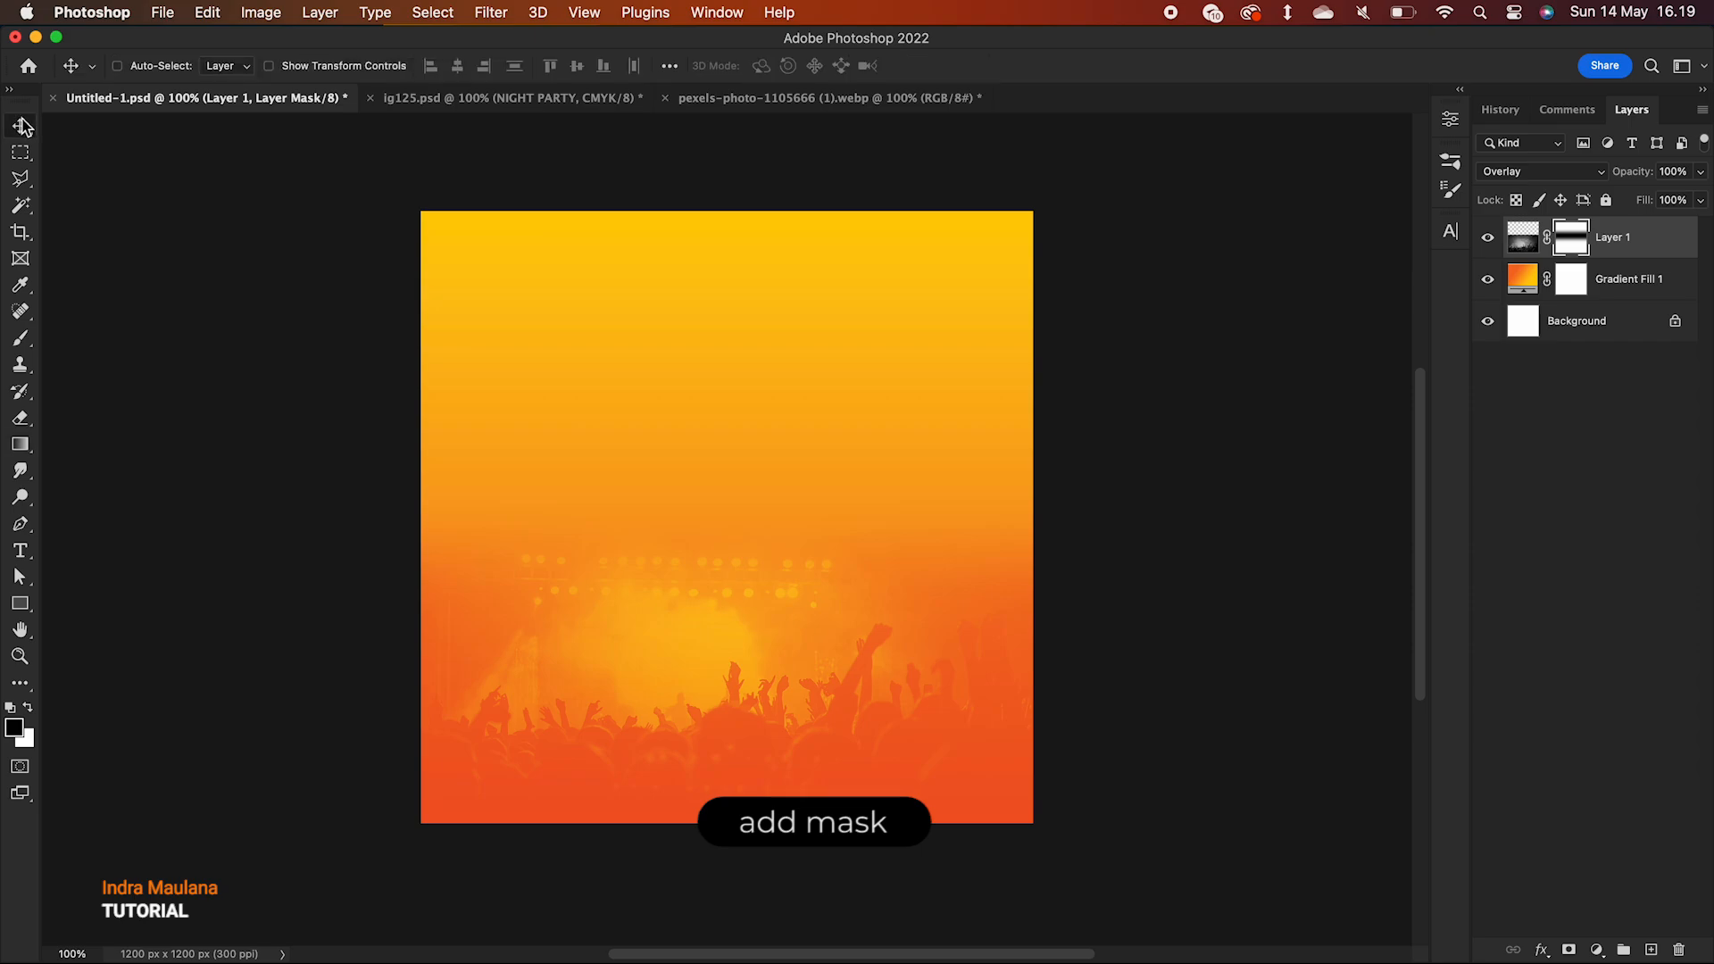
drag(815, 678, 812, 644)
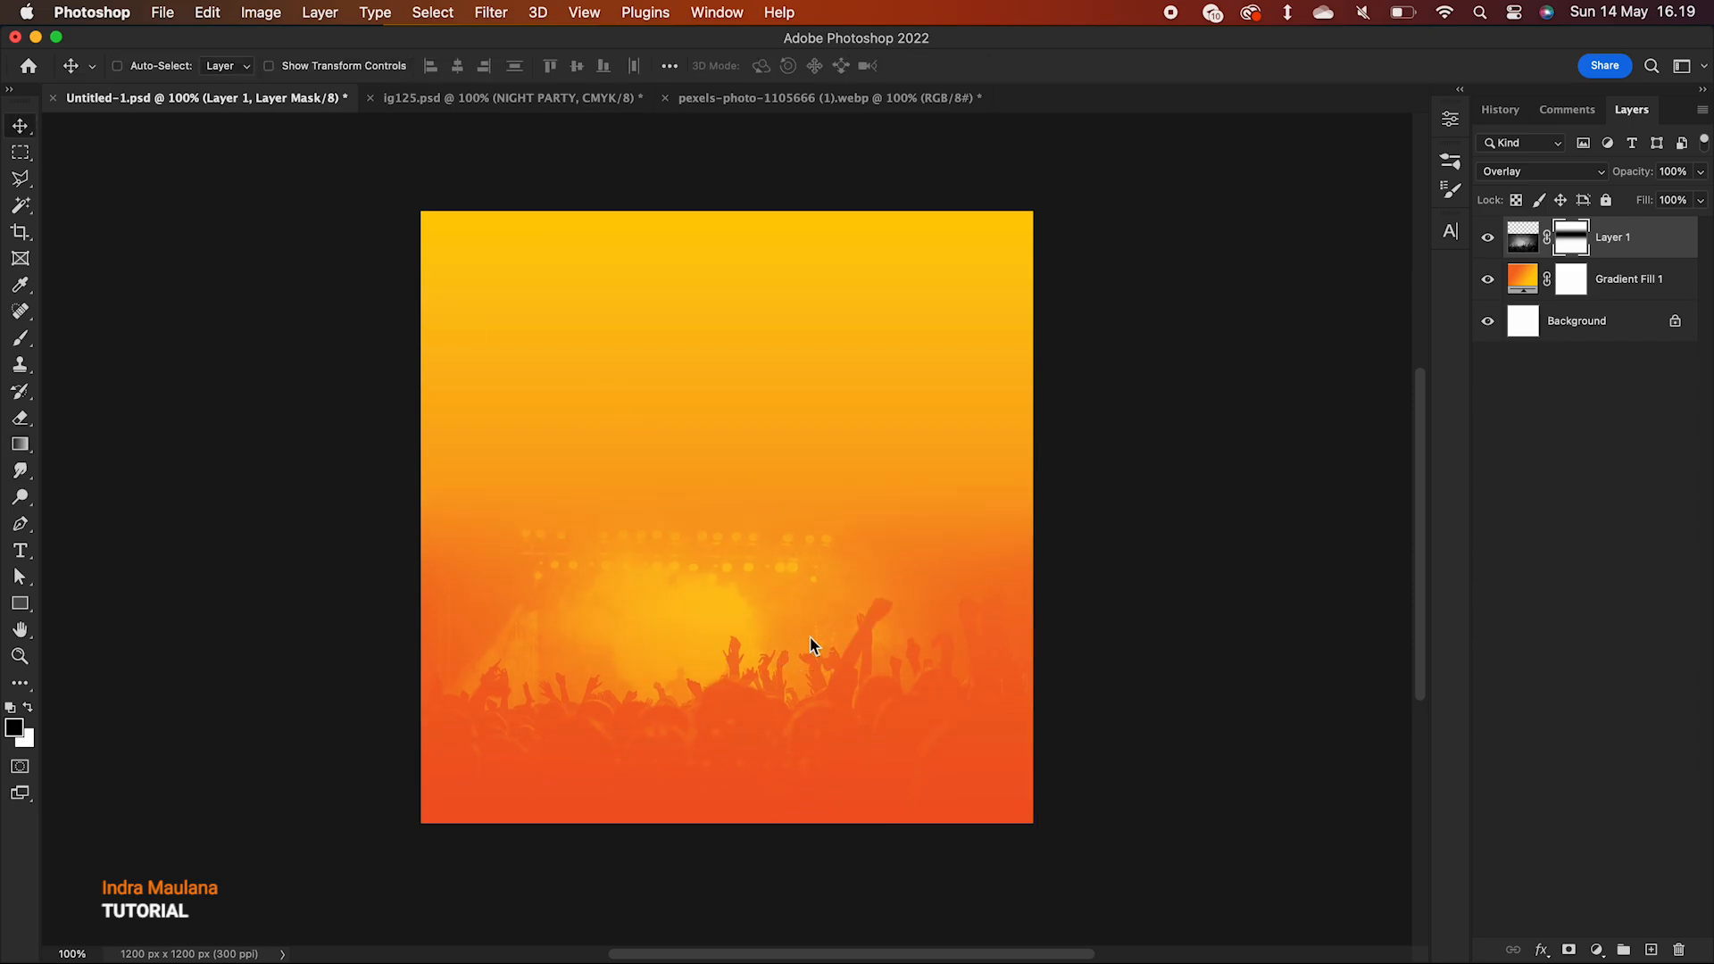
drag(905, 680, 905, 698)
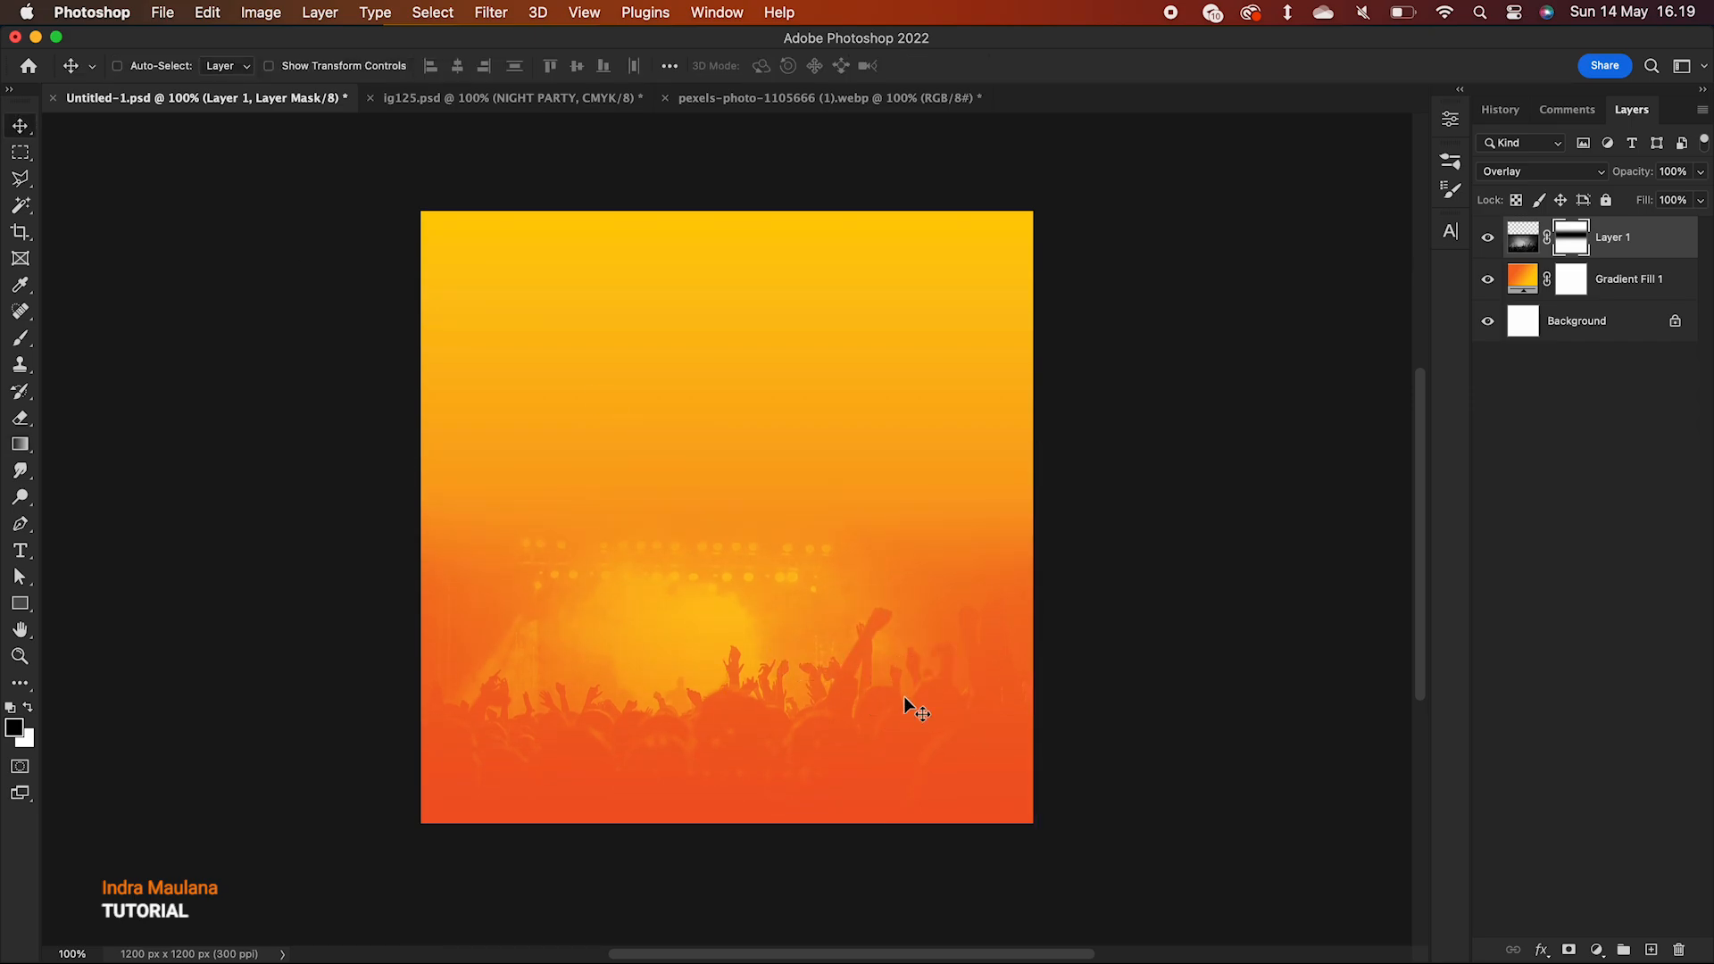
drag(1577, 234, 1651, 950)
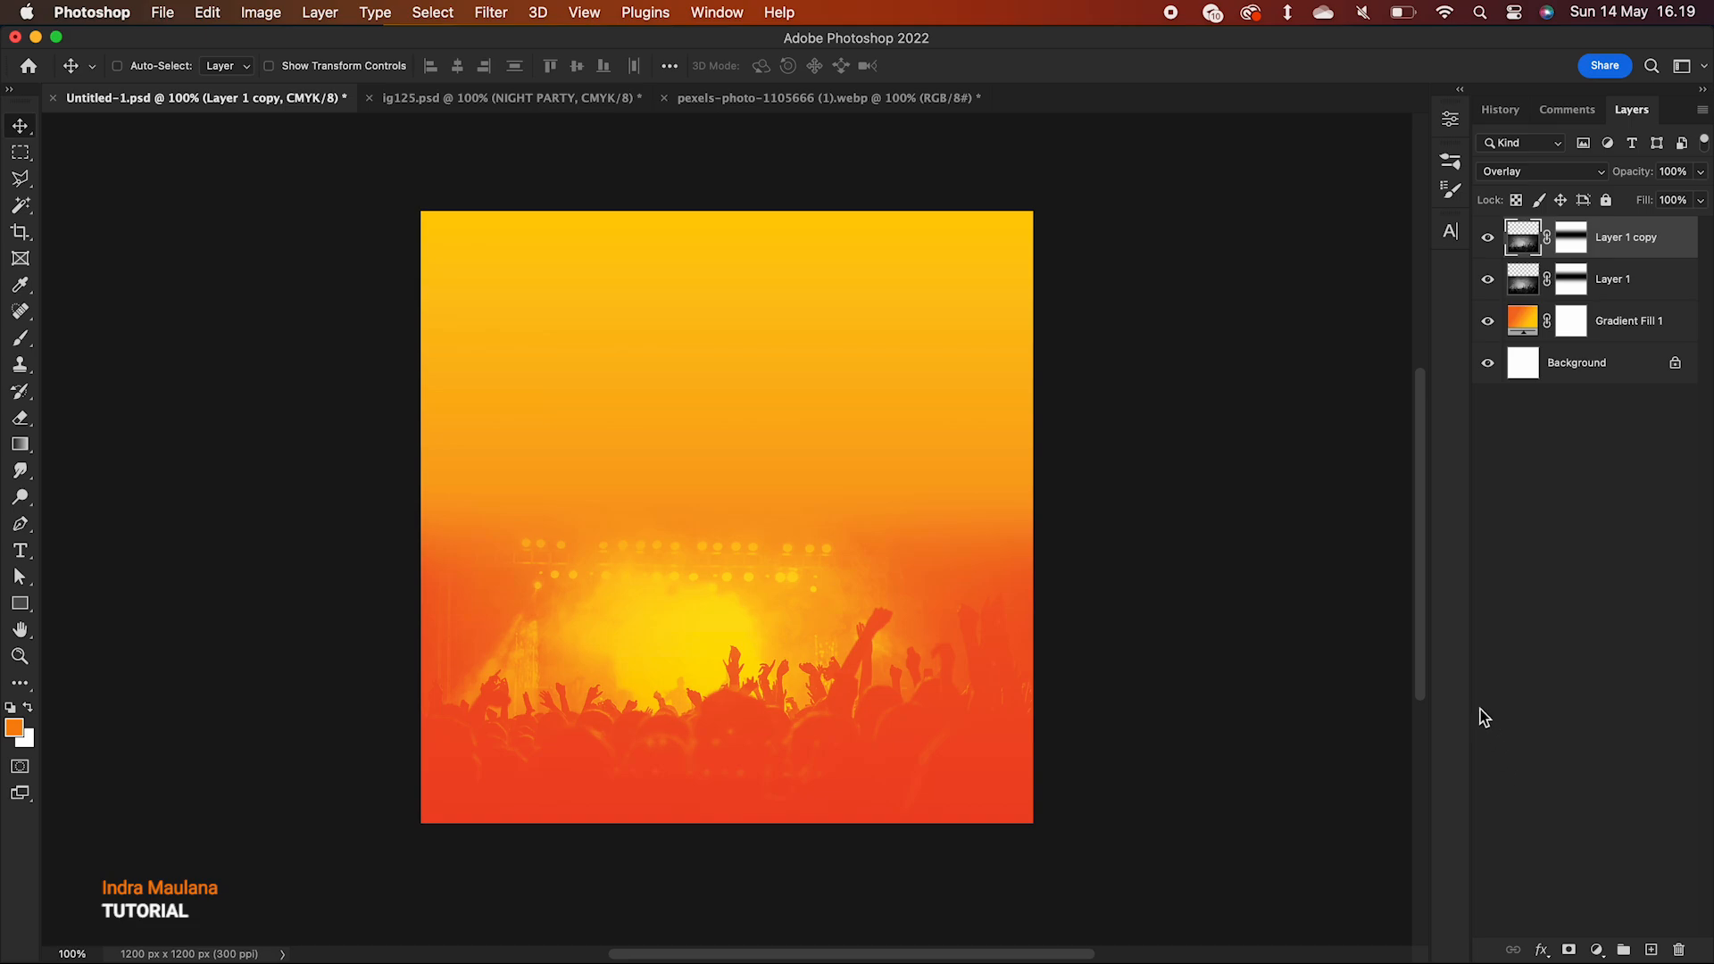
scroll(930, 387, up, 1)
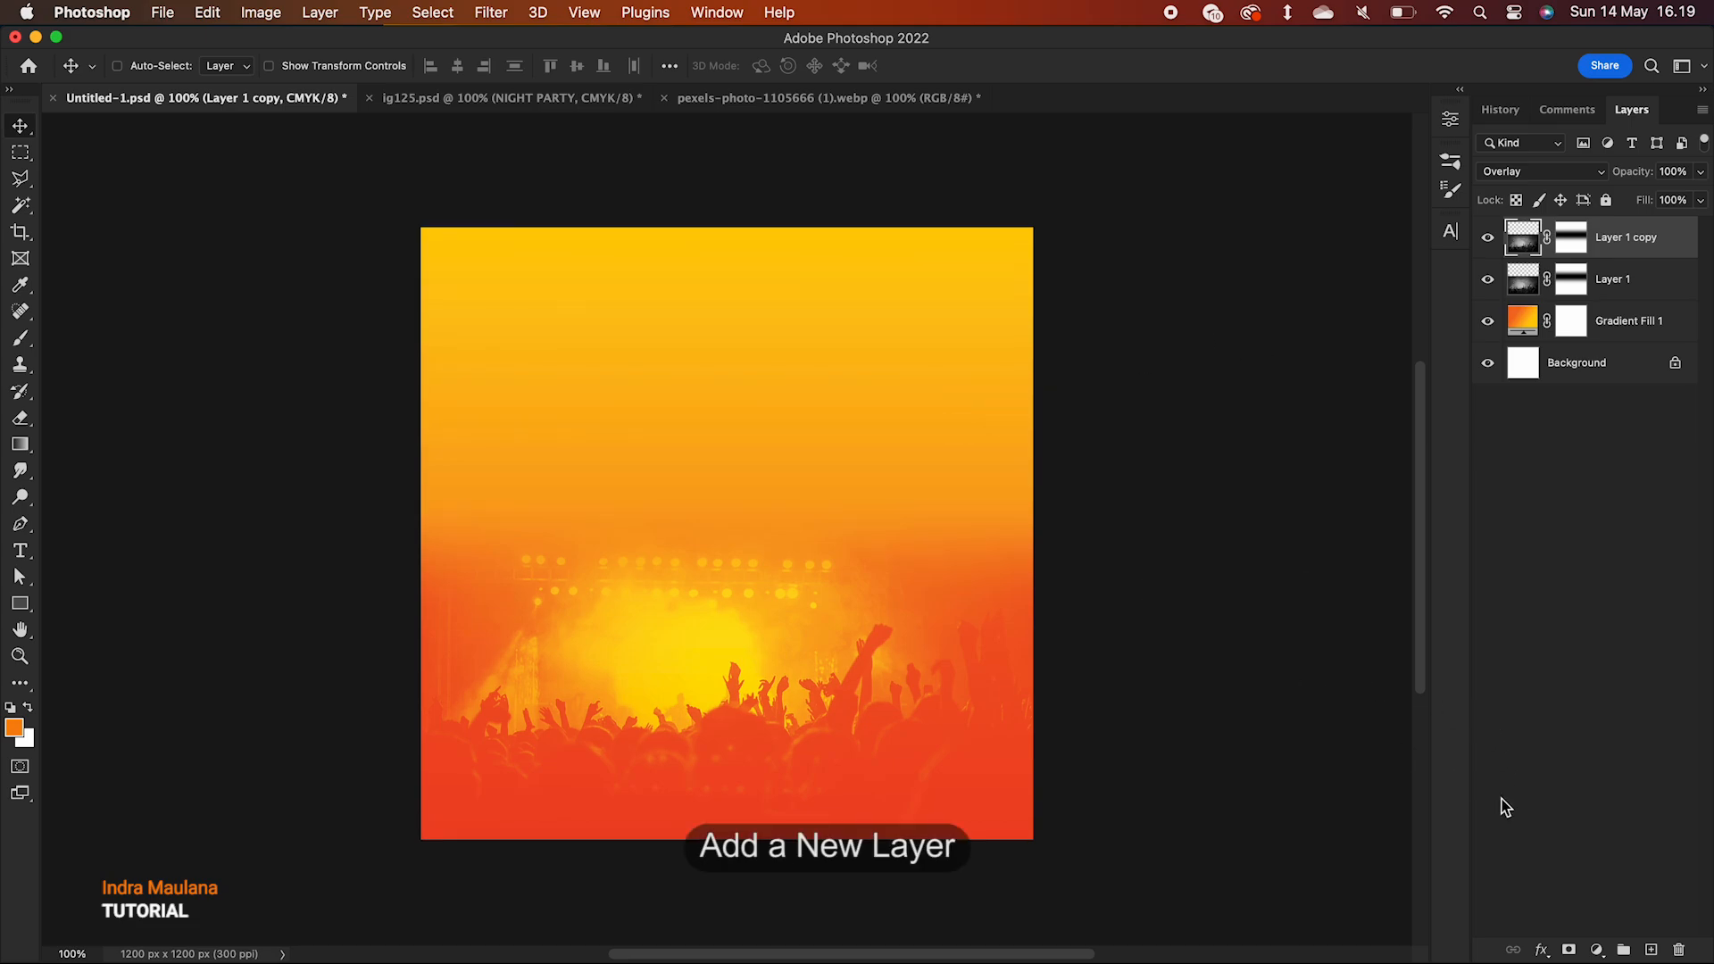
- Add a new layer and paint a soft orange spot with a 500 px brush at the upper middle of the canvas
click(1650, 952)
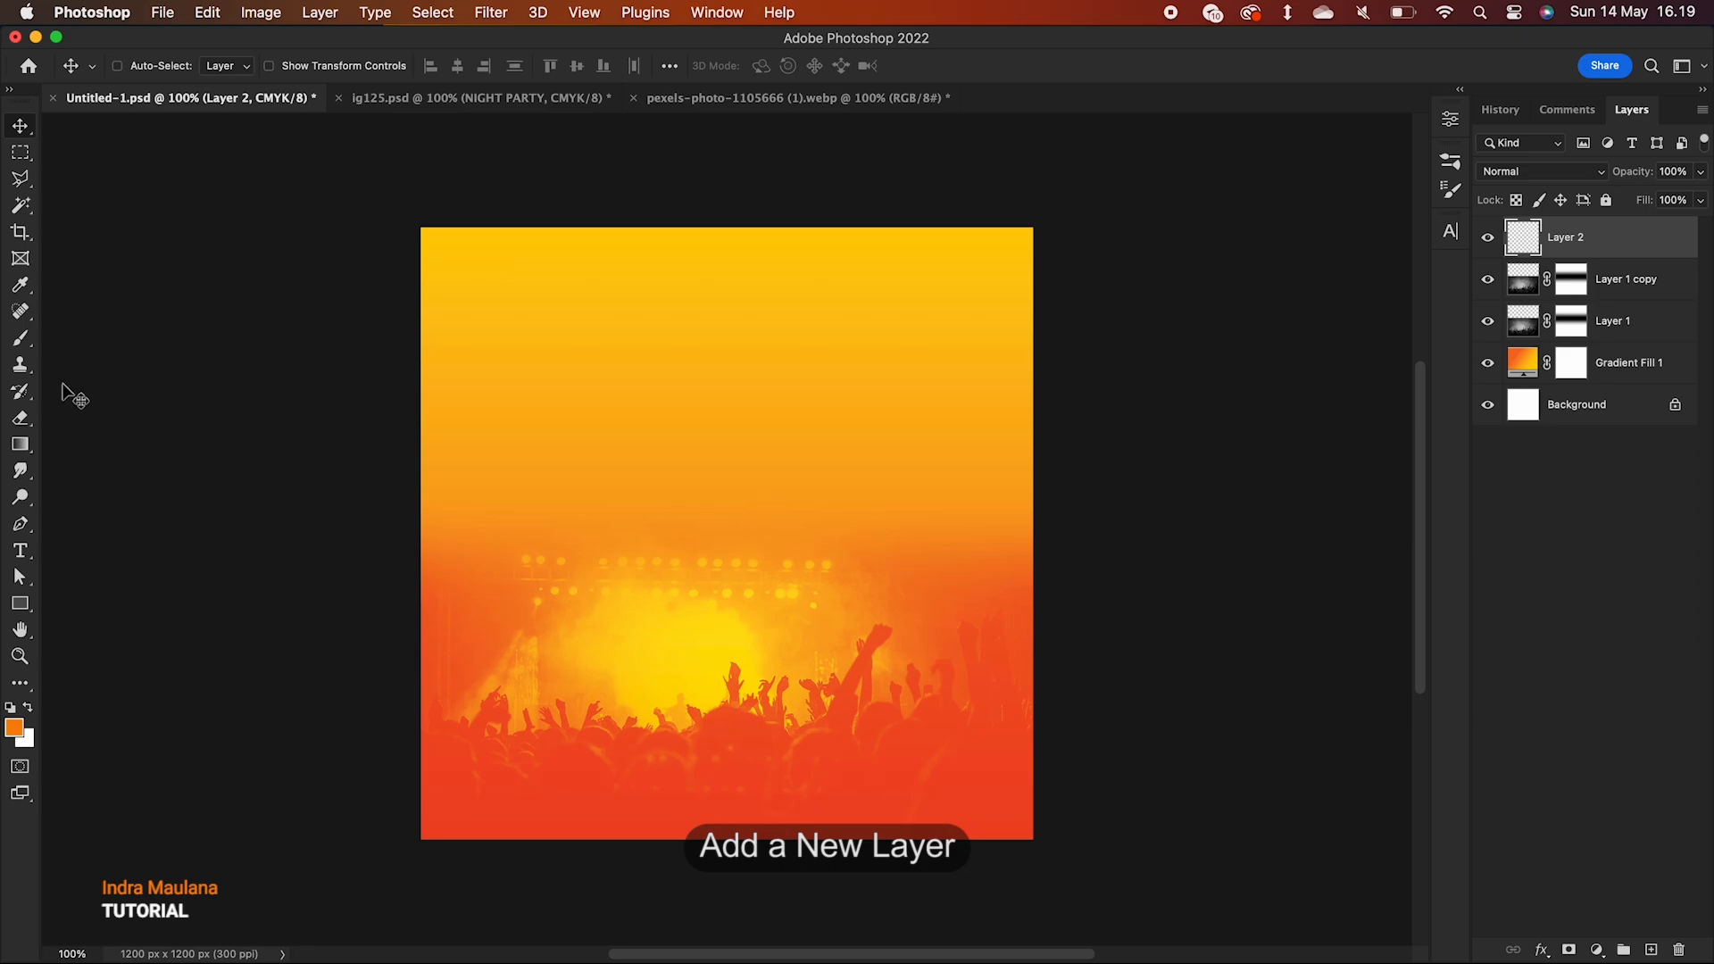
key(b)
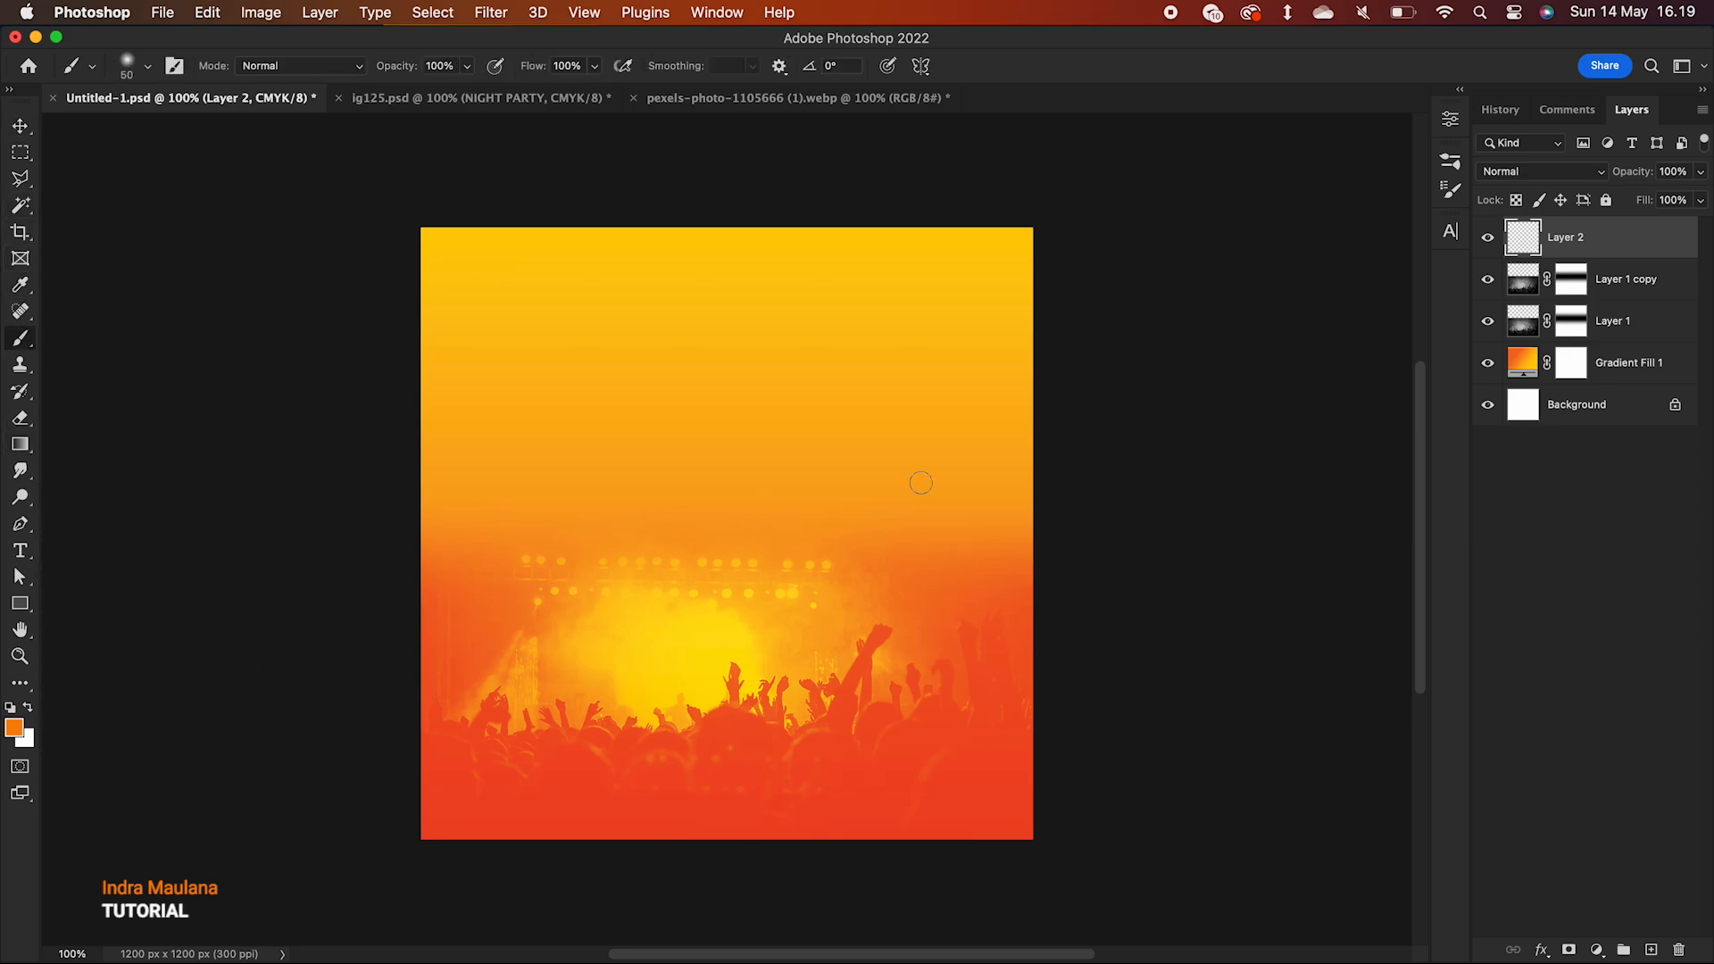
key(bracketright)
key(bracketright)
key(bracketright)
key(bracketright)
key(bracketright)
key(bracketright)
key(bracketright)
key(bracketright)
key(bracketright)
key(bracketright)
key(bracketright)
key(bracketright)
click(720, 447)
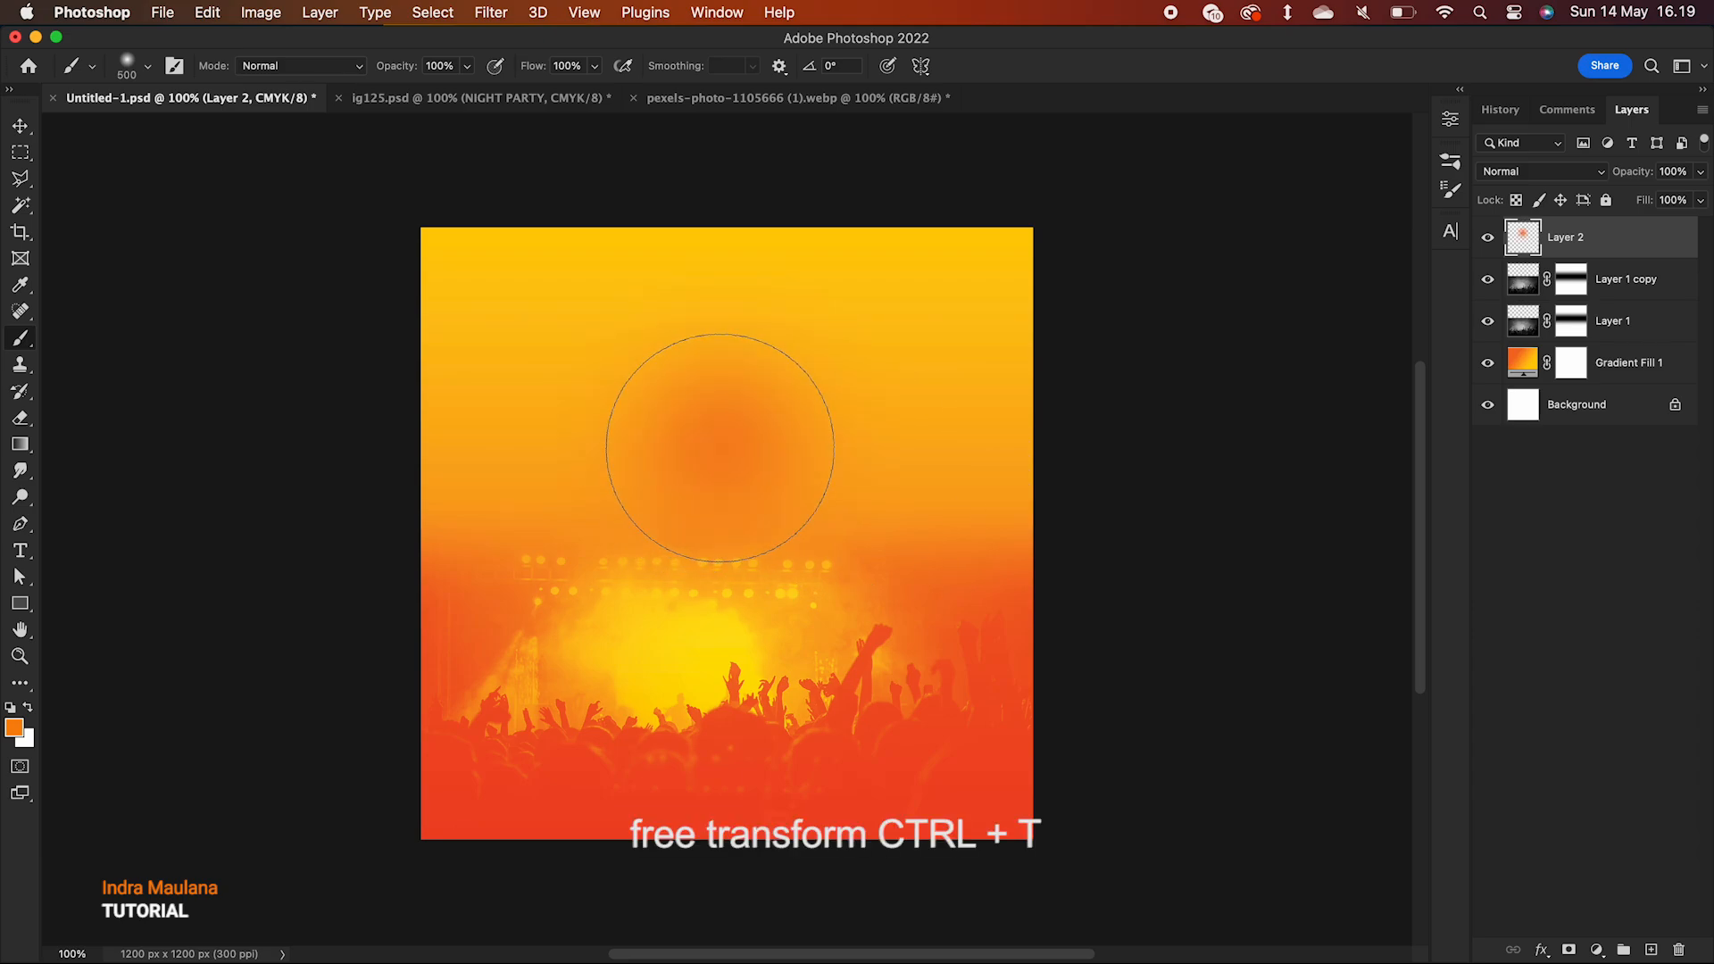
click(720, 444)
- Move the orange spot to the canvas's upper edge, then widen and flatten it into a broad glow with Free Transform
click(22, 130)
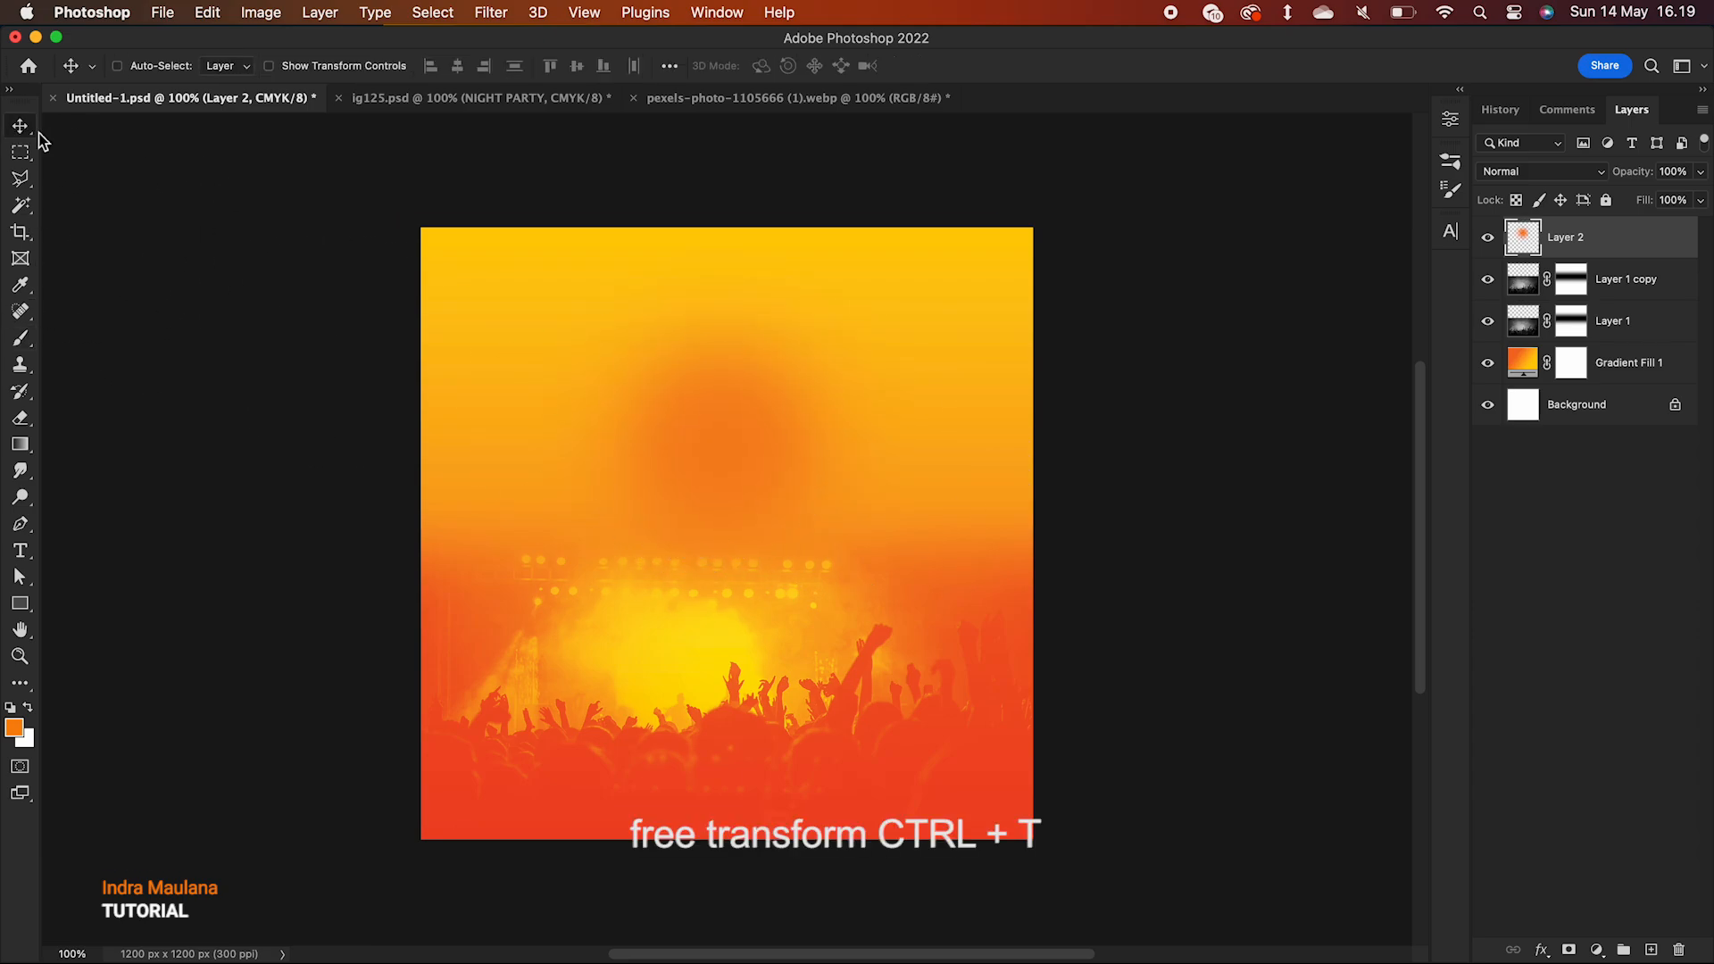
drag(693, 411, 714, 275)
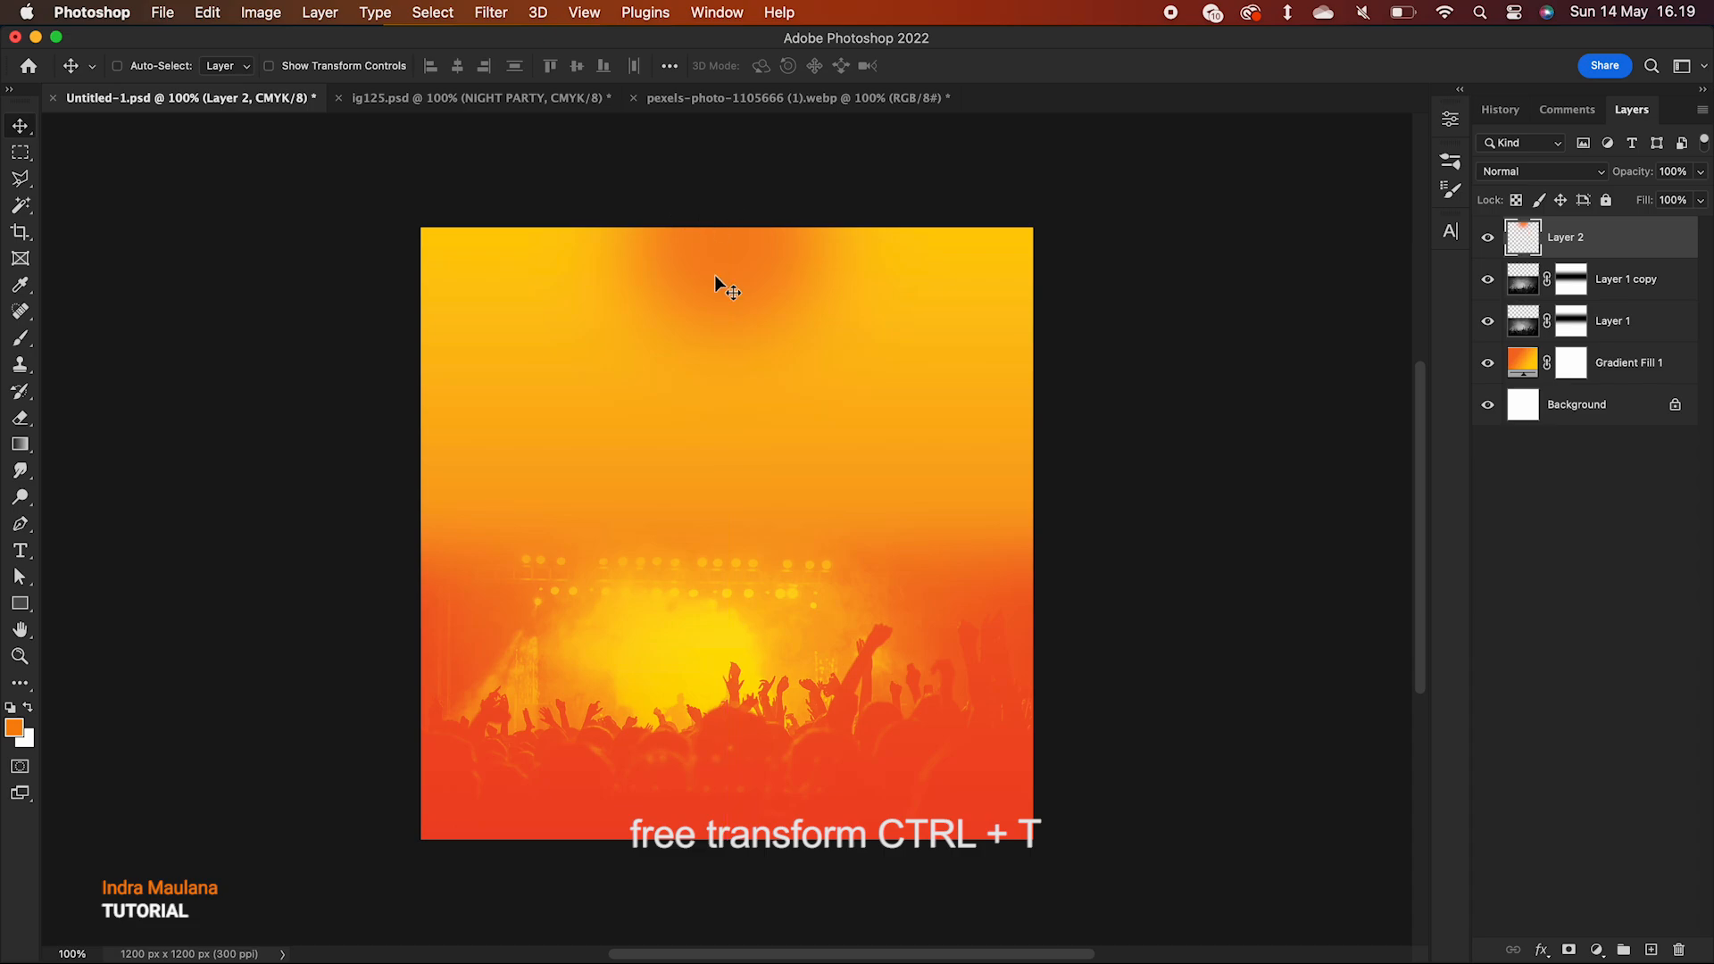
key(ctrl+t)
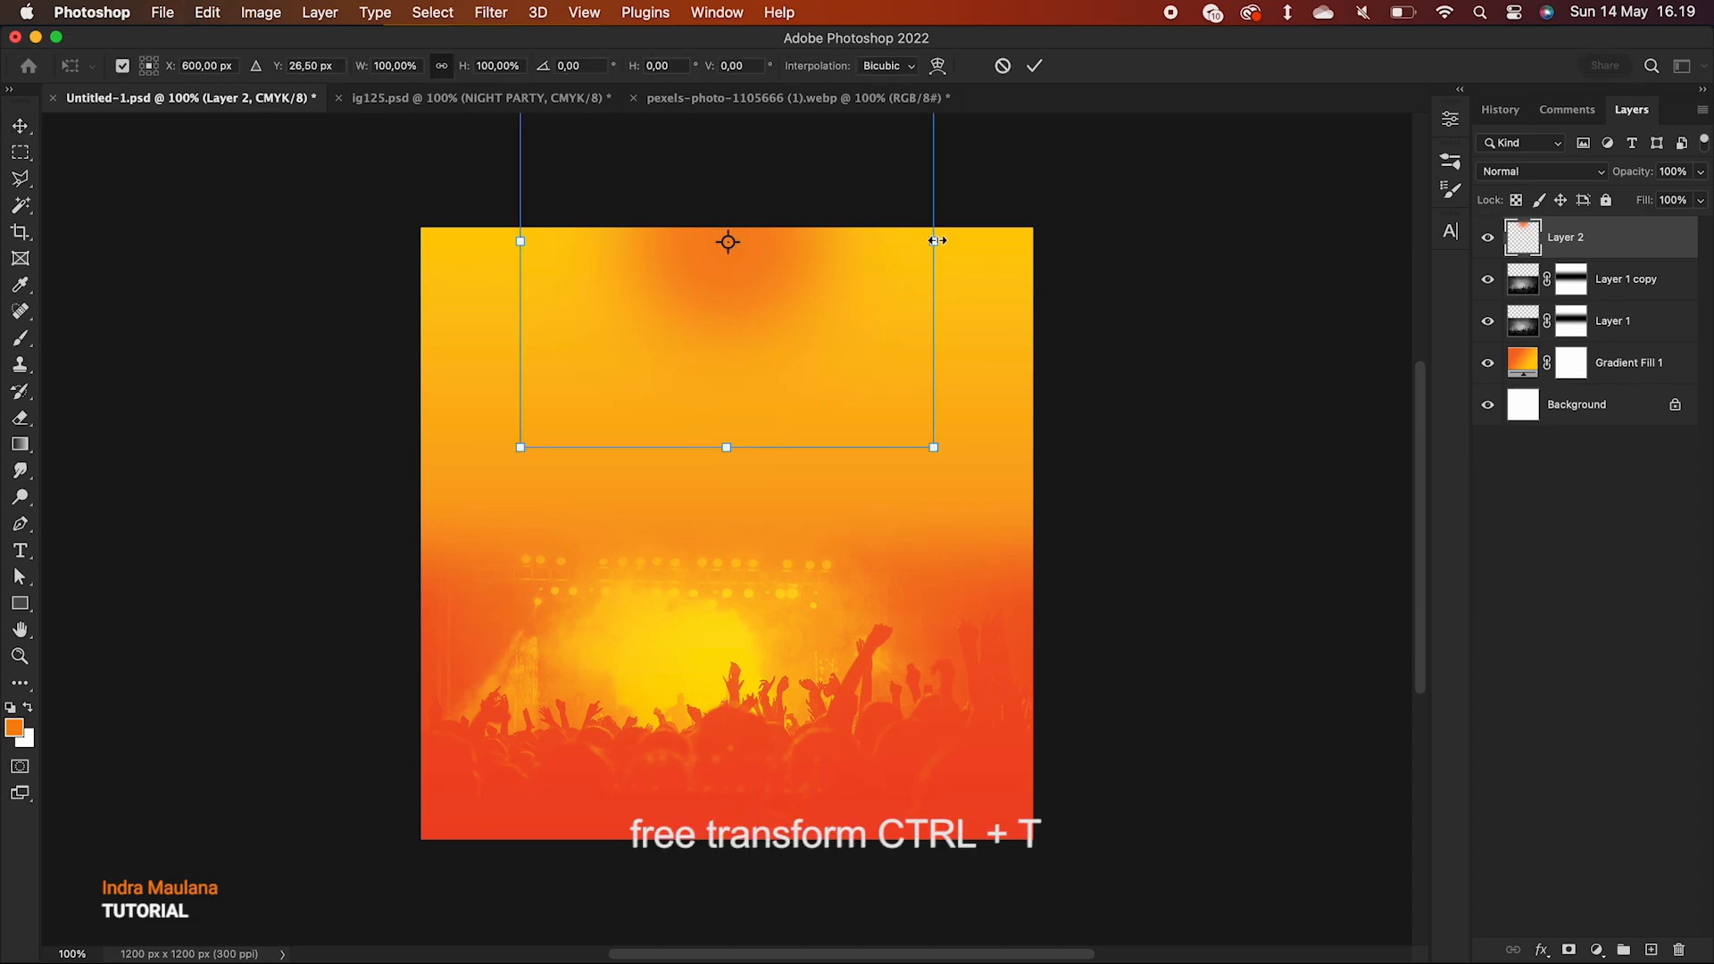
drag(934, 241, 1203, 241)
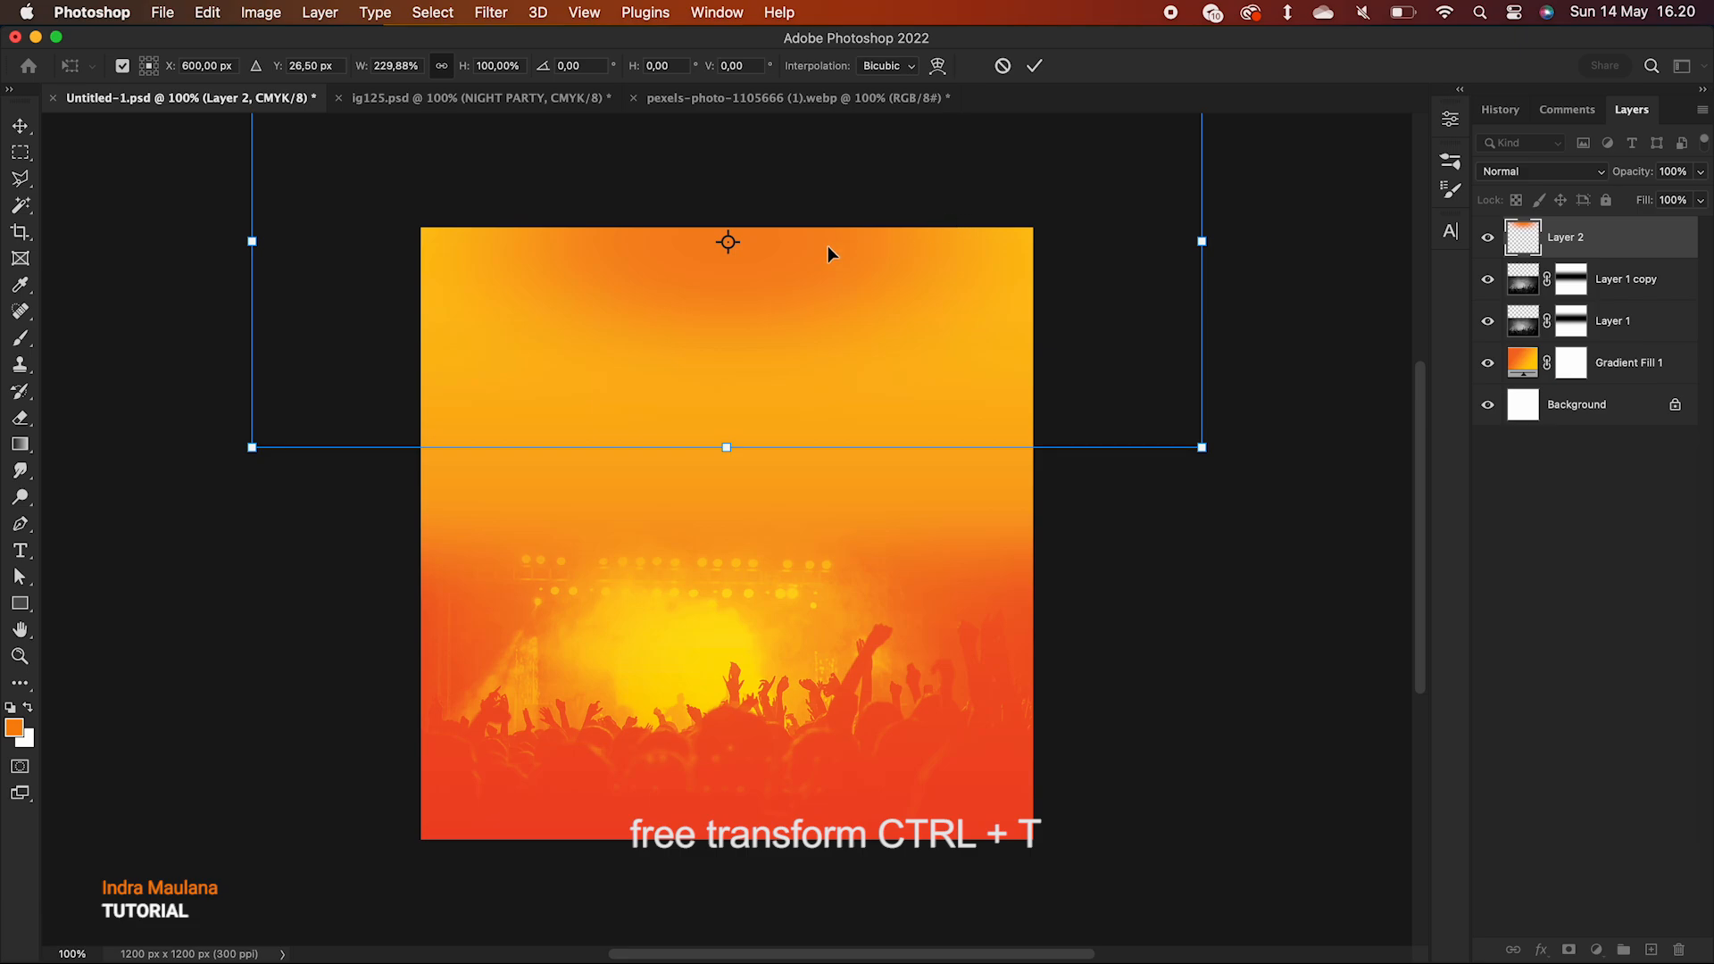
drag(833, 254, 825, 247)
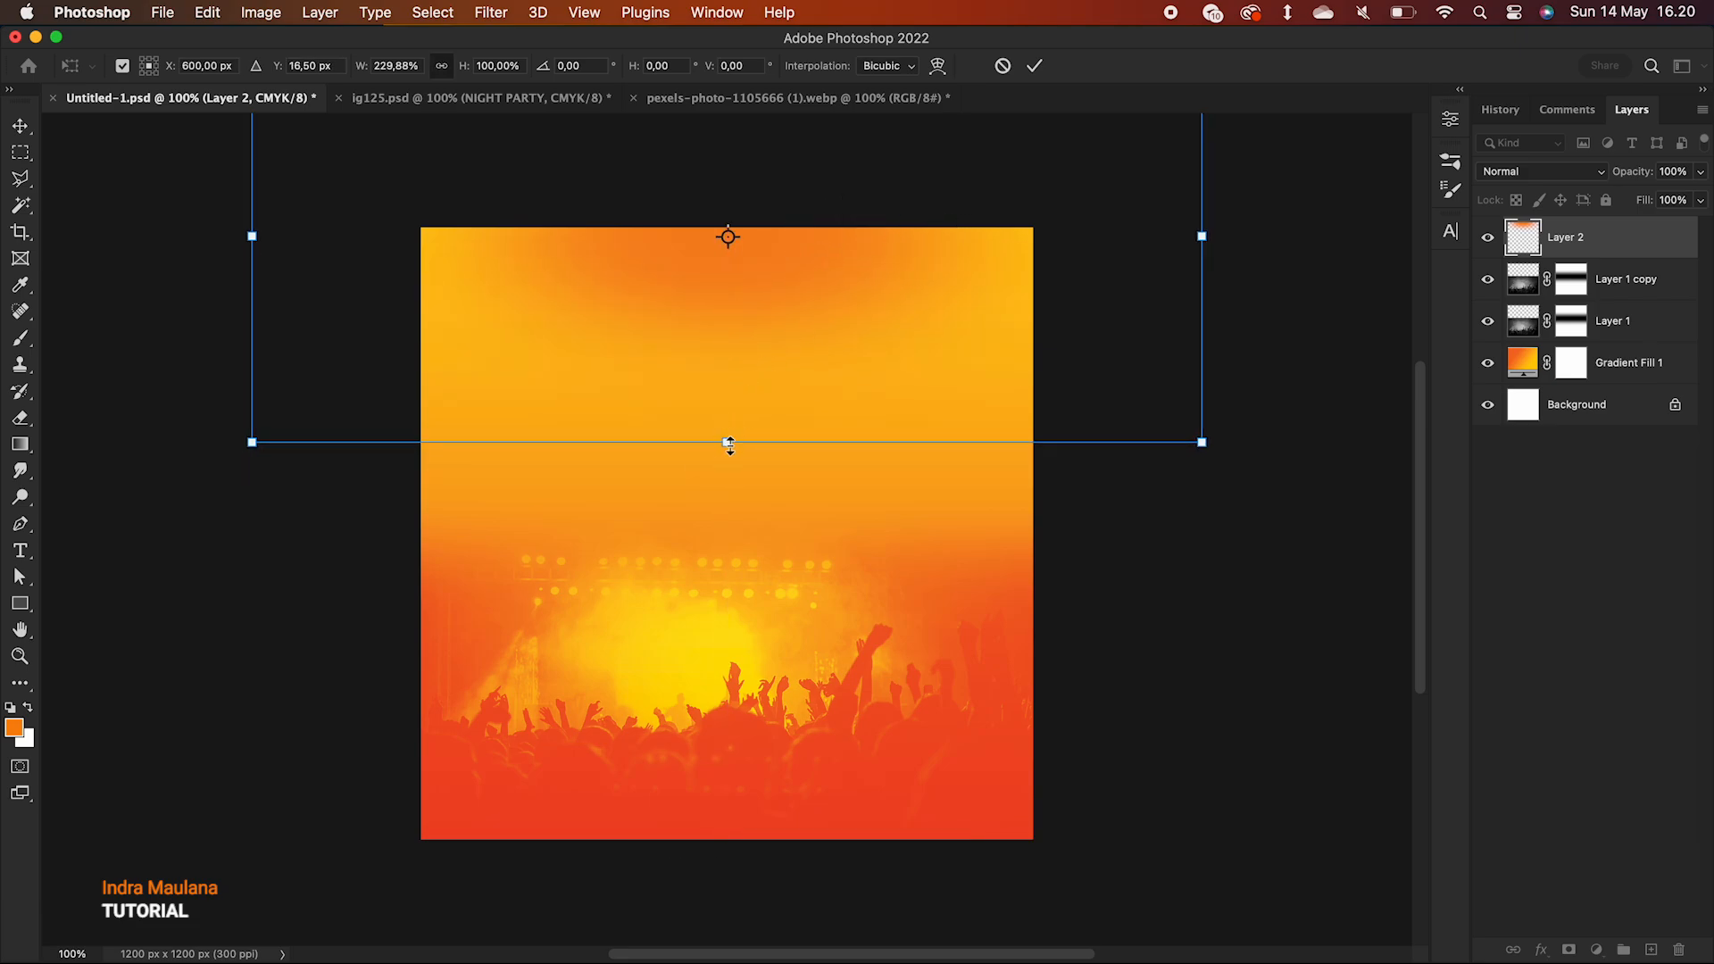
mouse_move(730, 445)
mouse_down()
mouse_move(727, 352)
mouse_move(724, 417)
mouse_up()
drag(1202, 239, 1125, 252)
key(Return)
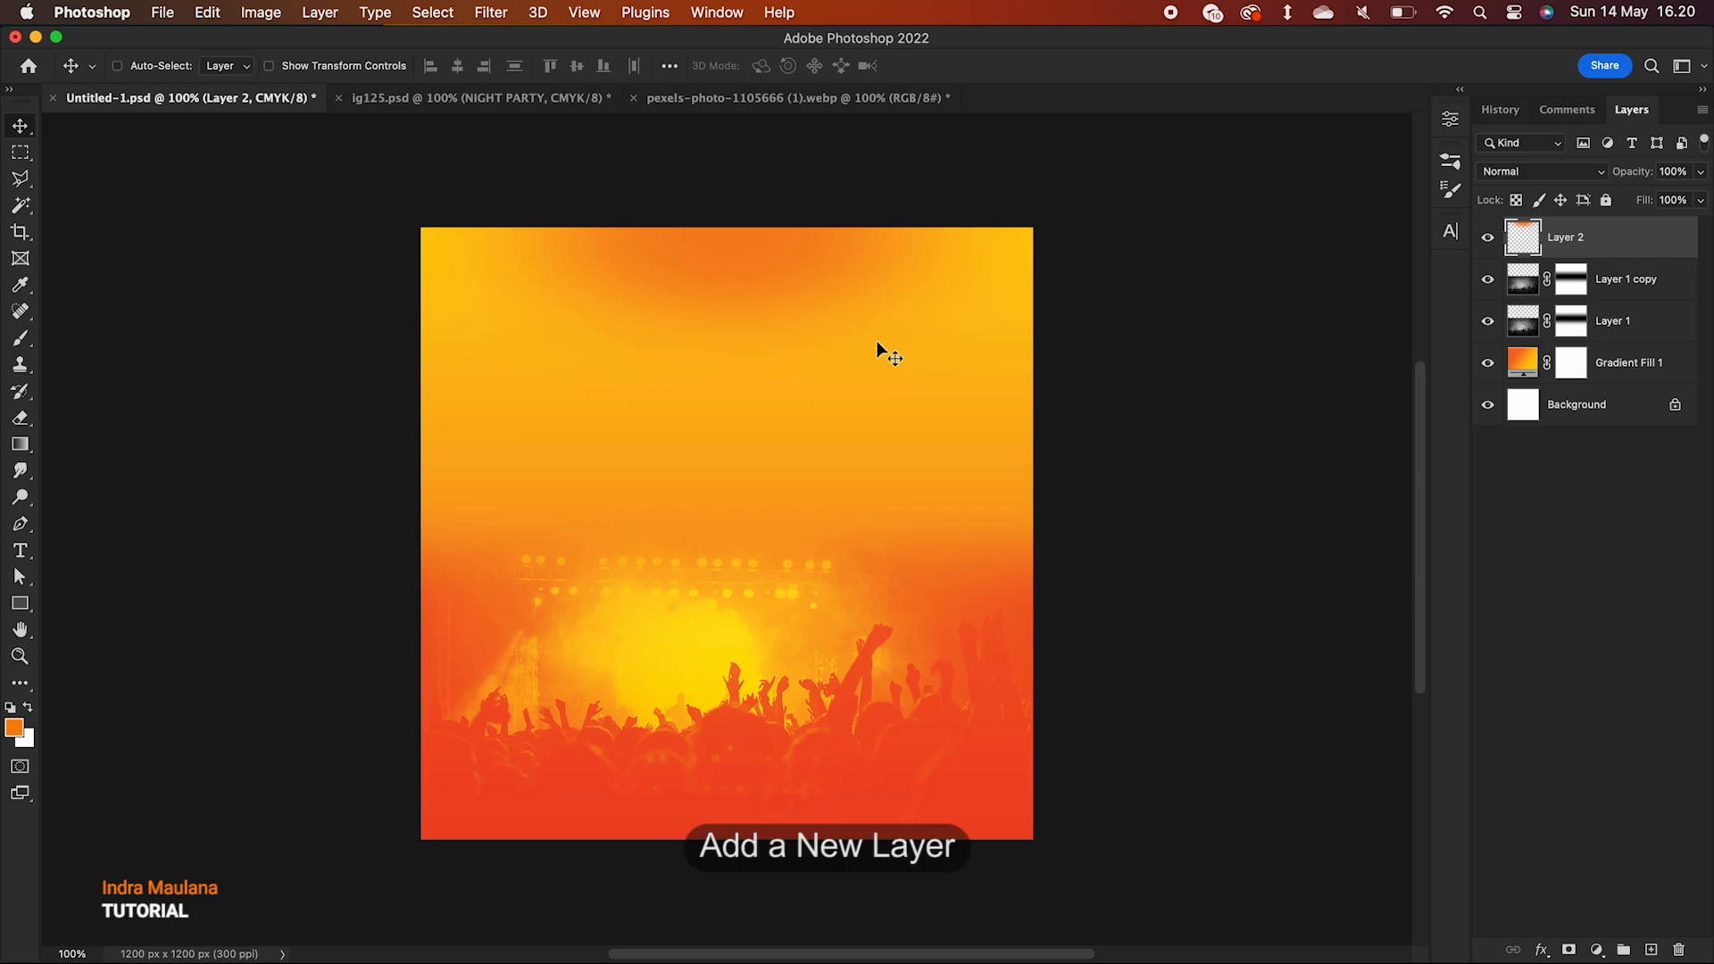
- Add another empty layer above the orange glow and activate the Brush tool
click(1651, 950)
key(b)
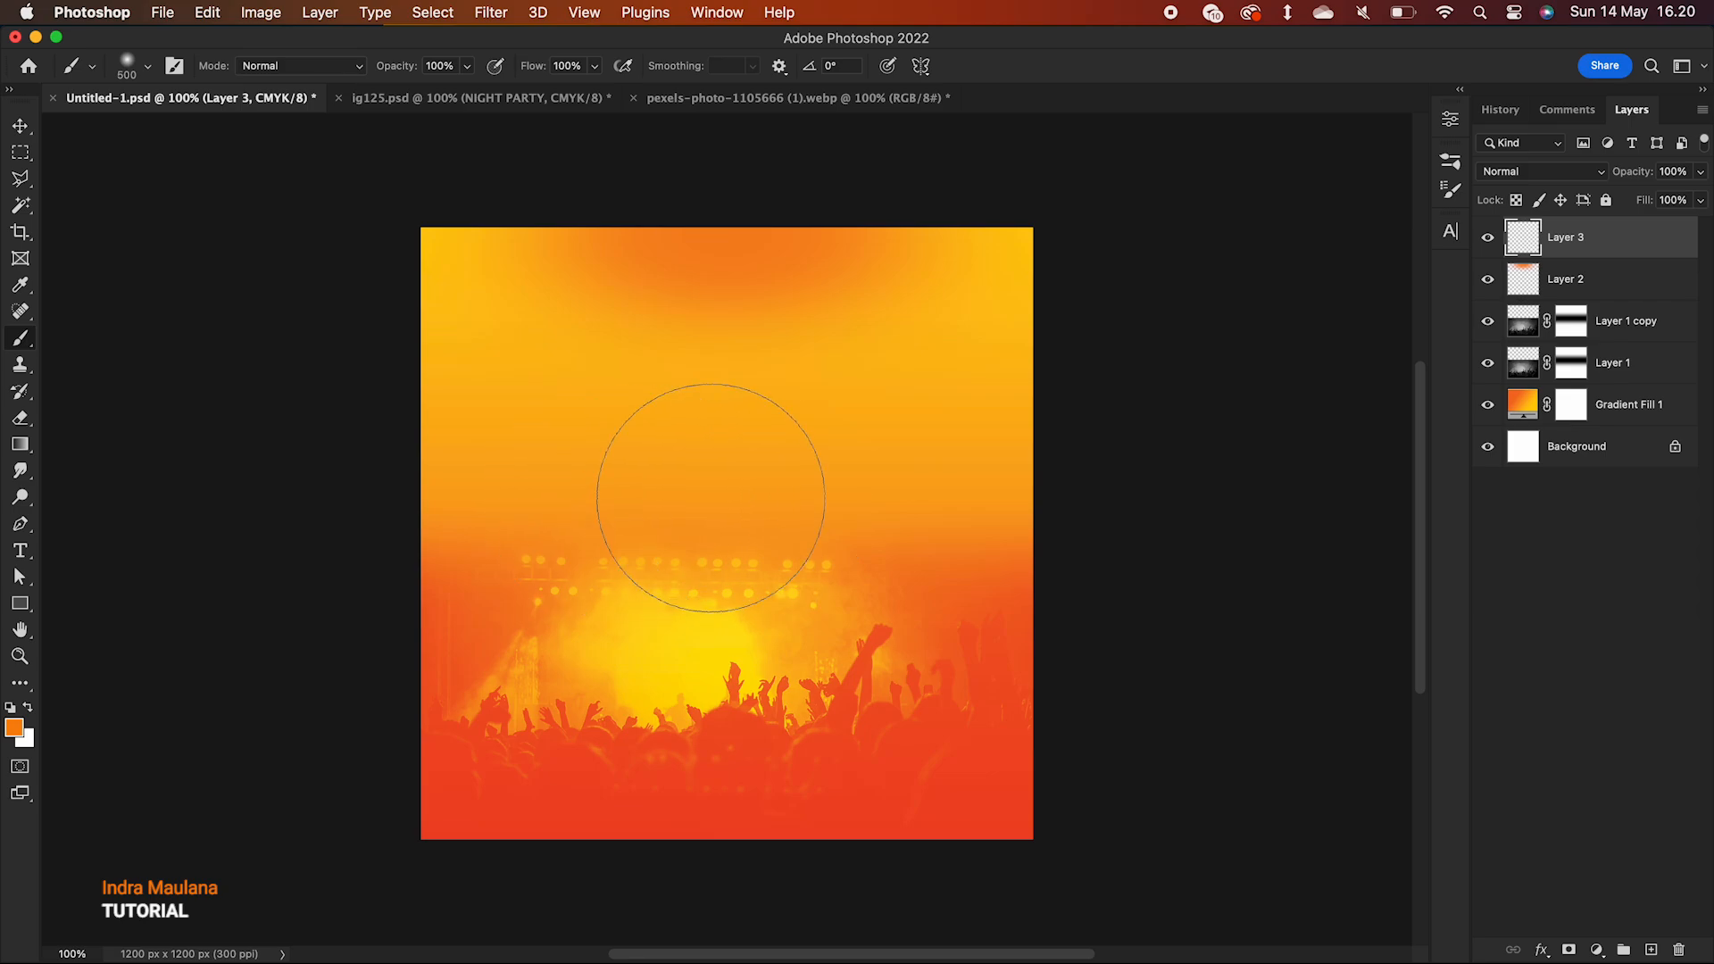
- Try the Halftone X #2 brush from Halftone_sample_Brushes 3 at a size of 182 px
right_click(723, 518)
scroll(843, 695, down, 10)
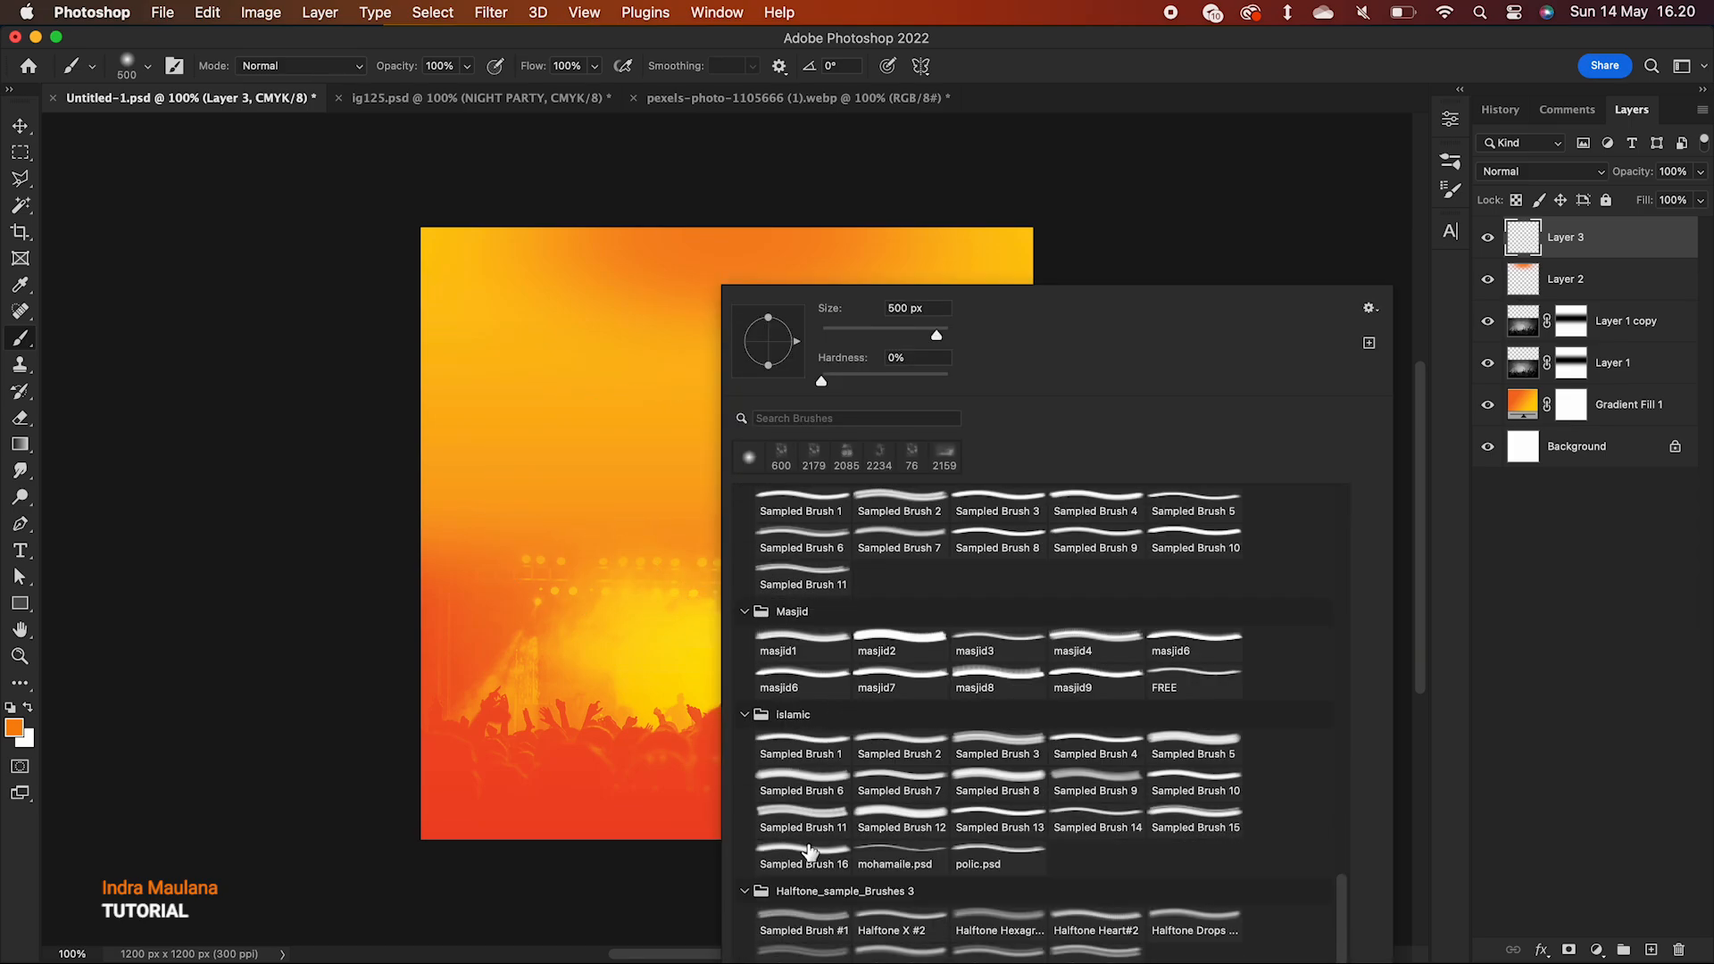
click(823, 929)
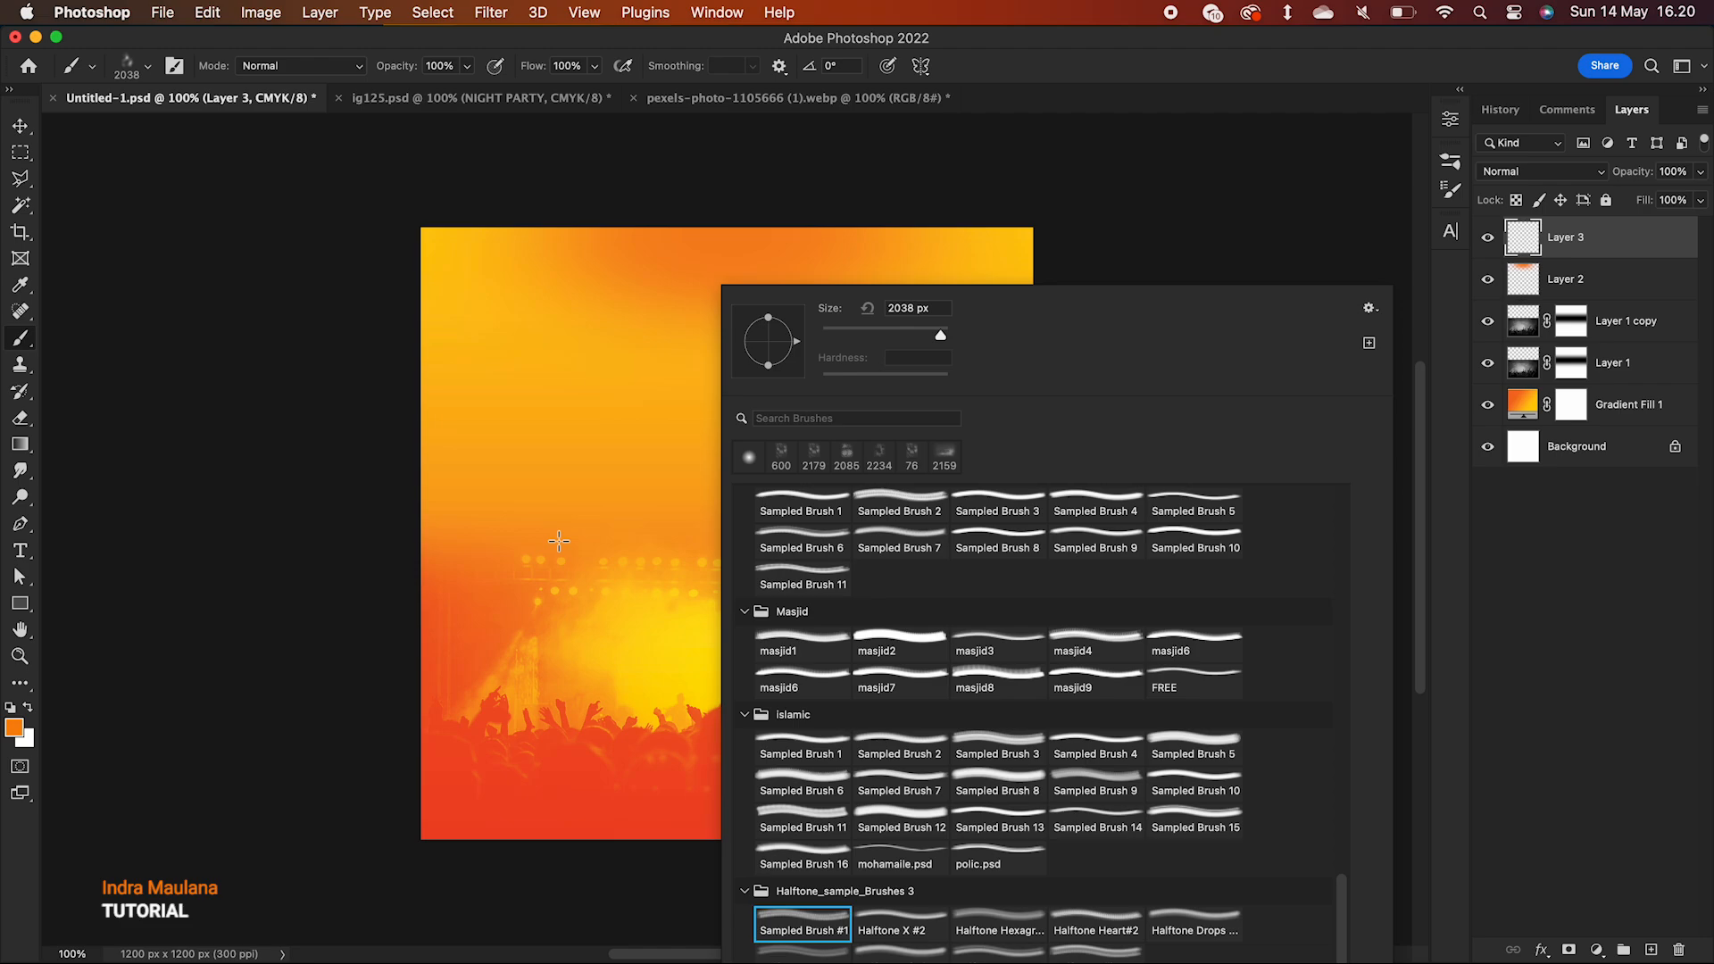
click(900, 930)
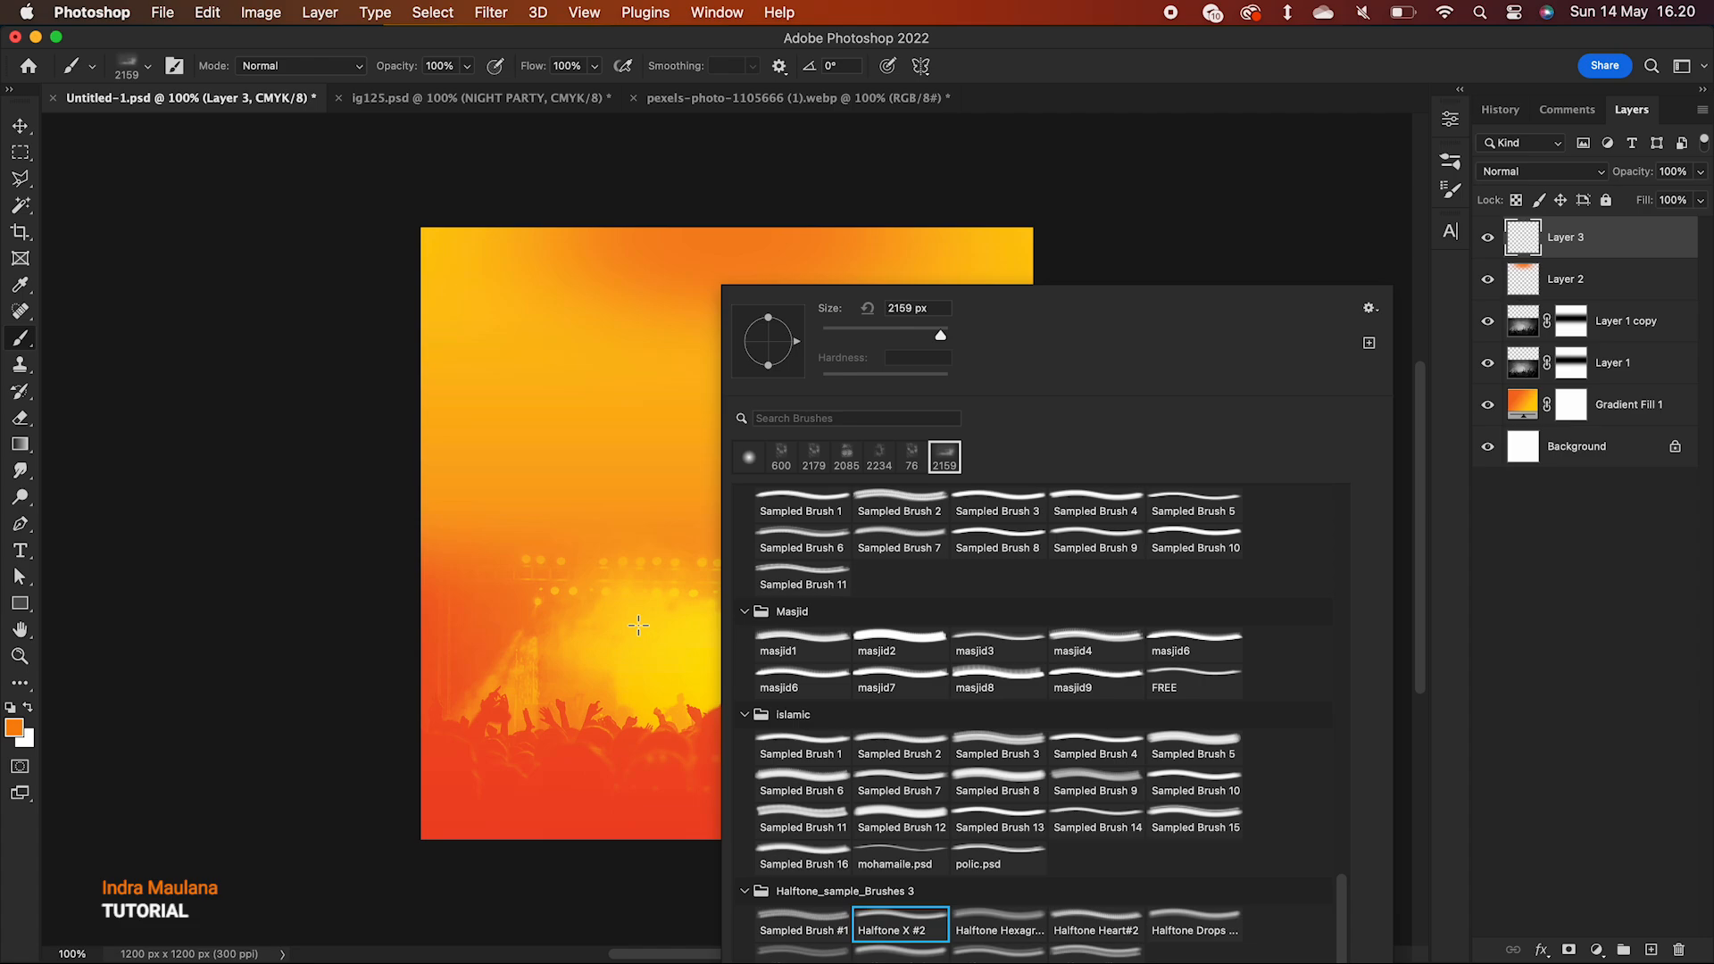
click(872, 335)
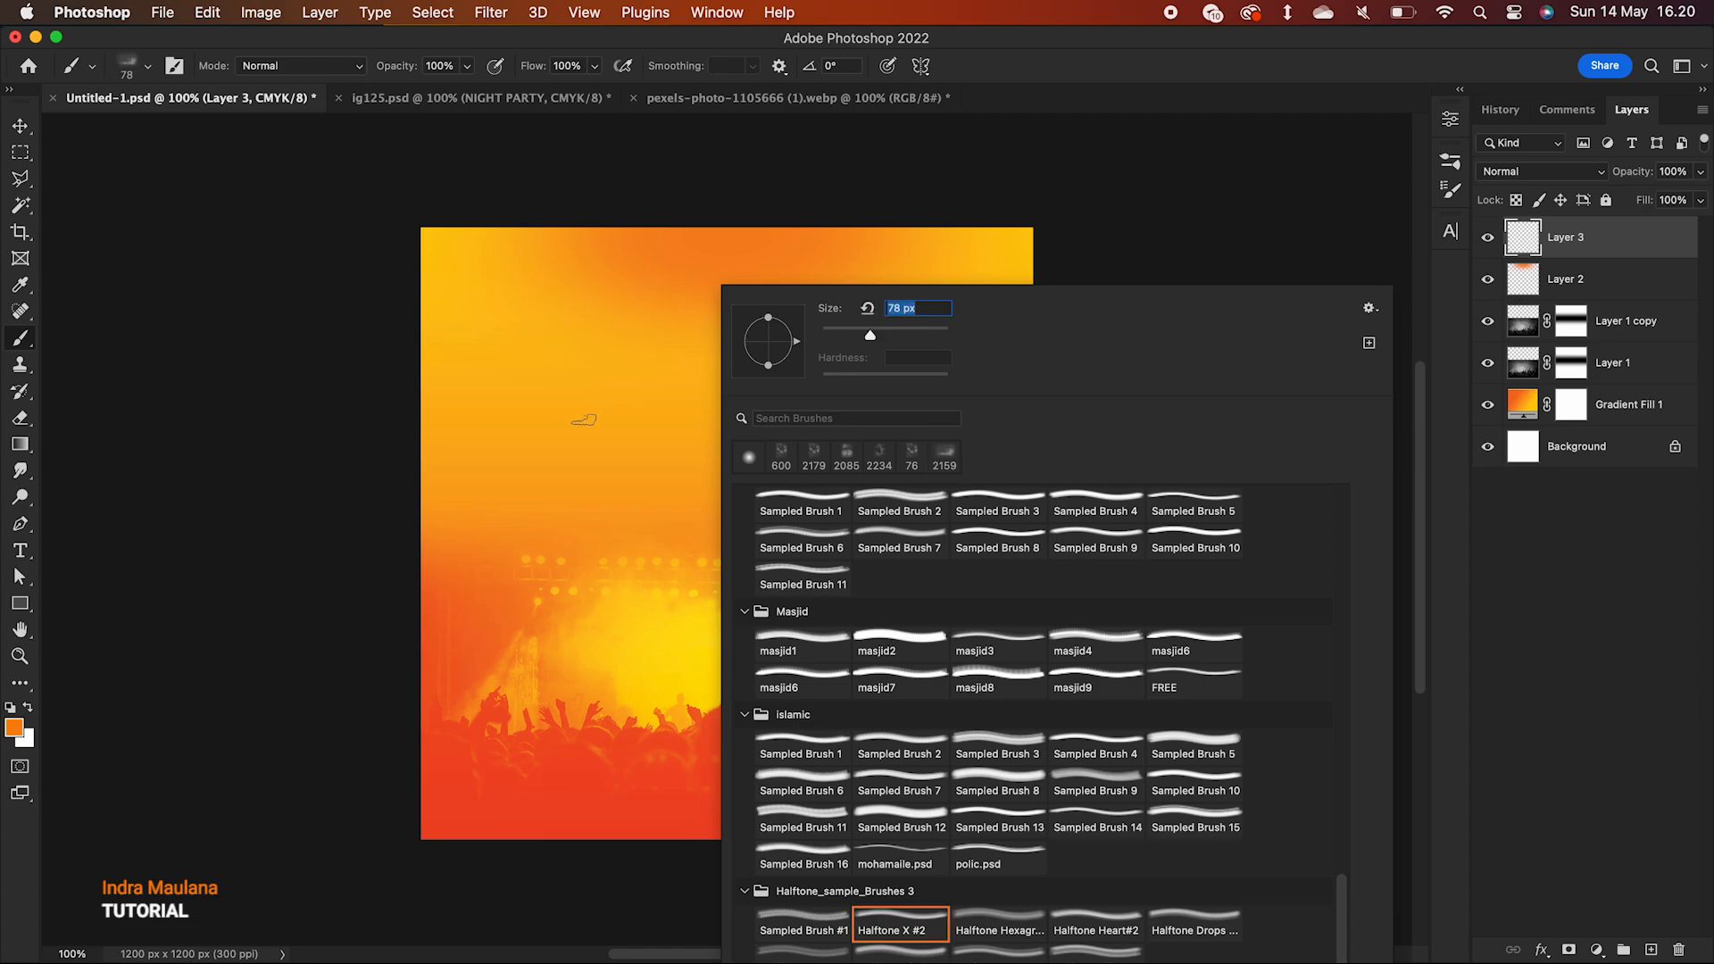
drag(871, 336, 911, 336)
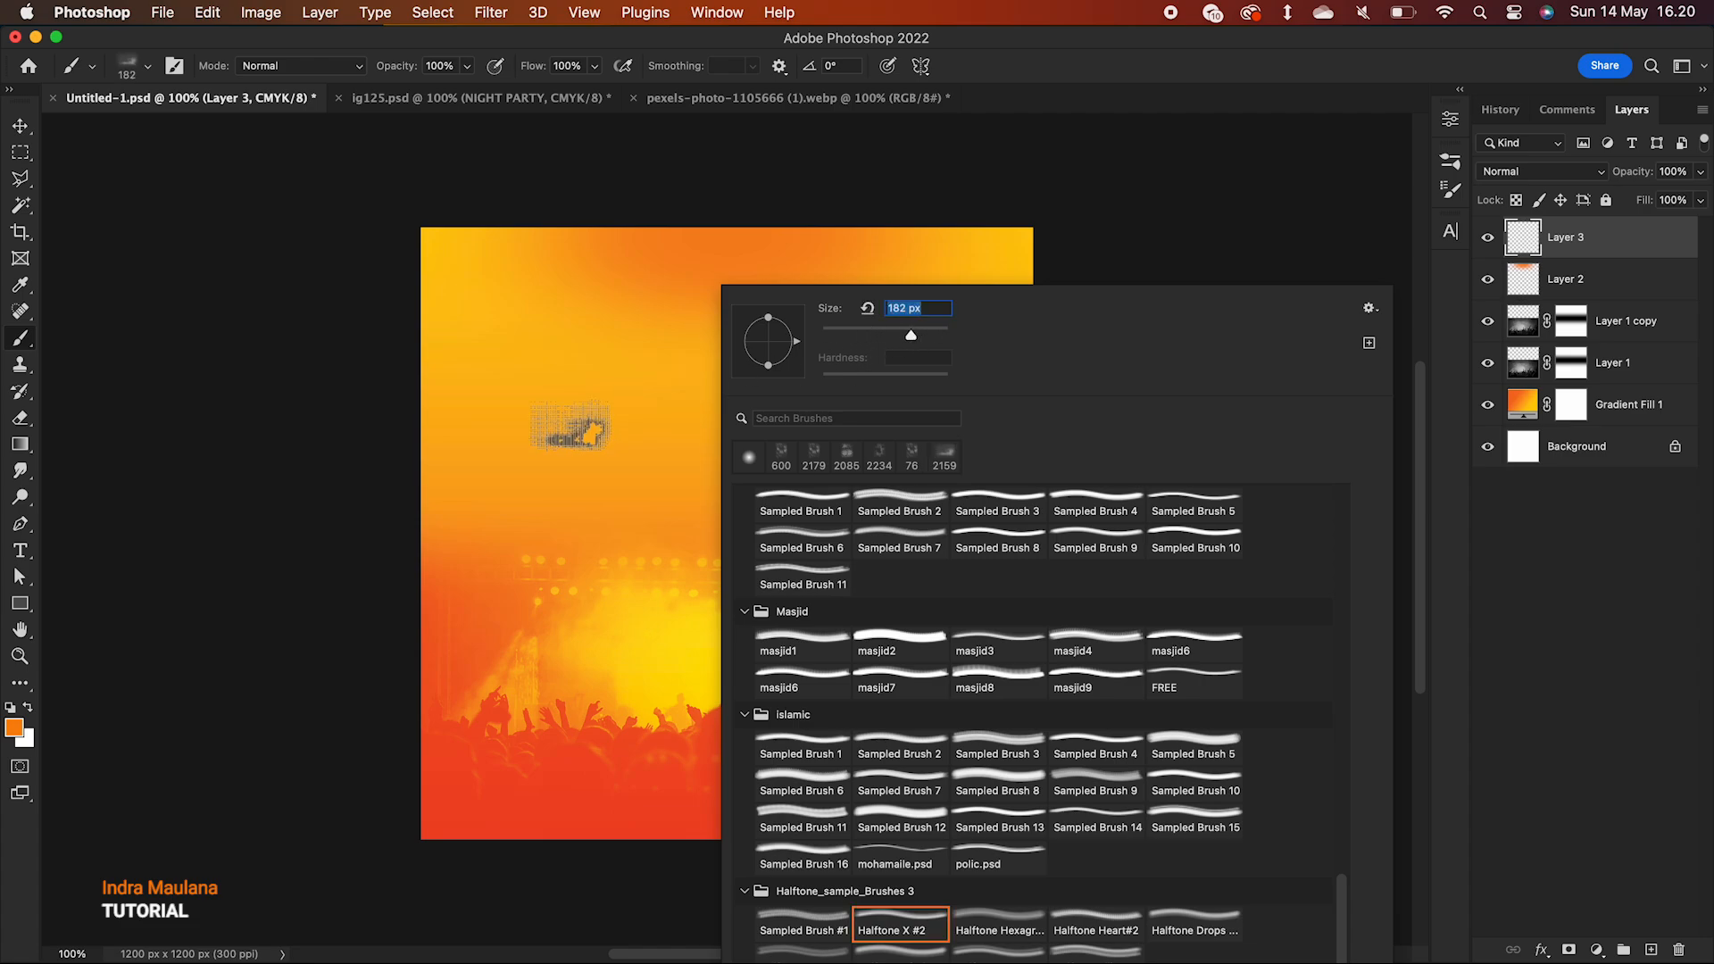
text(1)
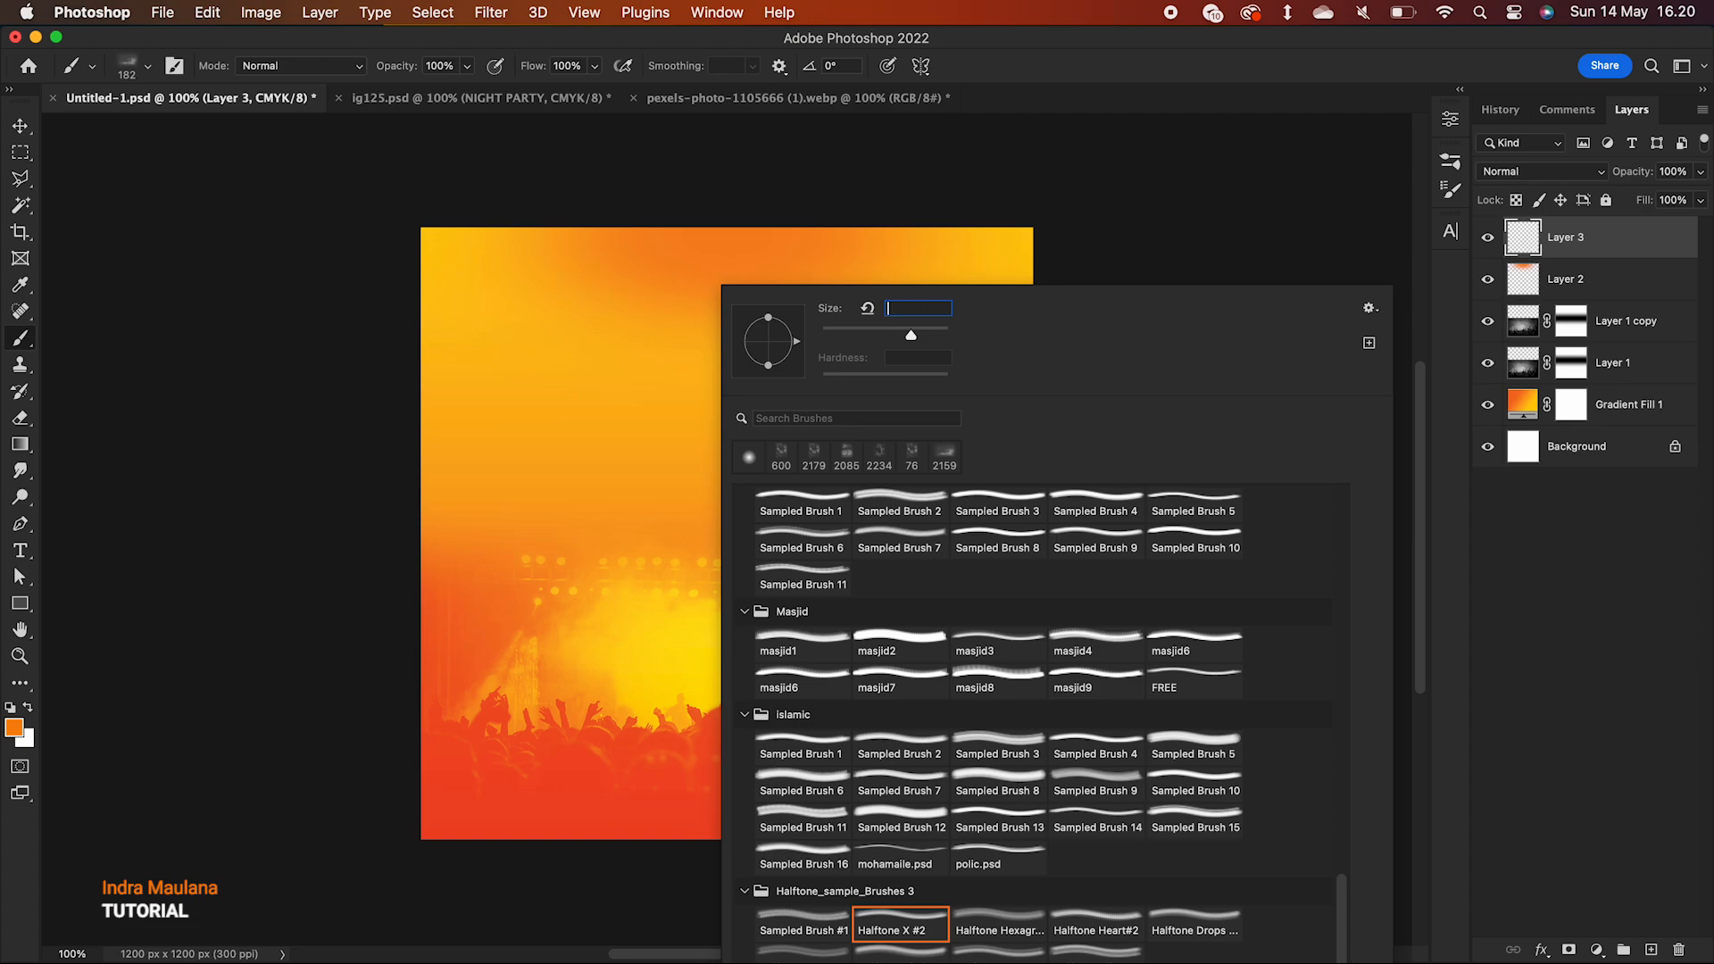
key(BackSpace)
key(BackSpace)
key(BackSpace)
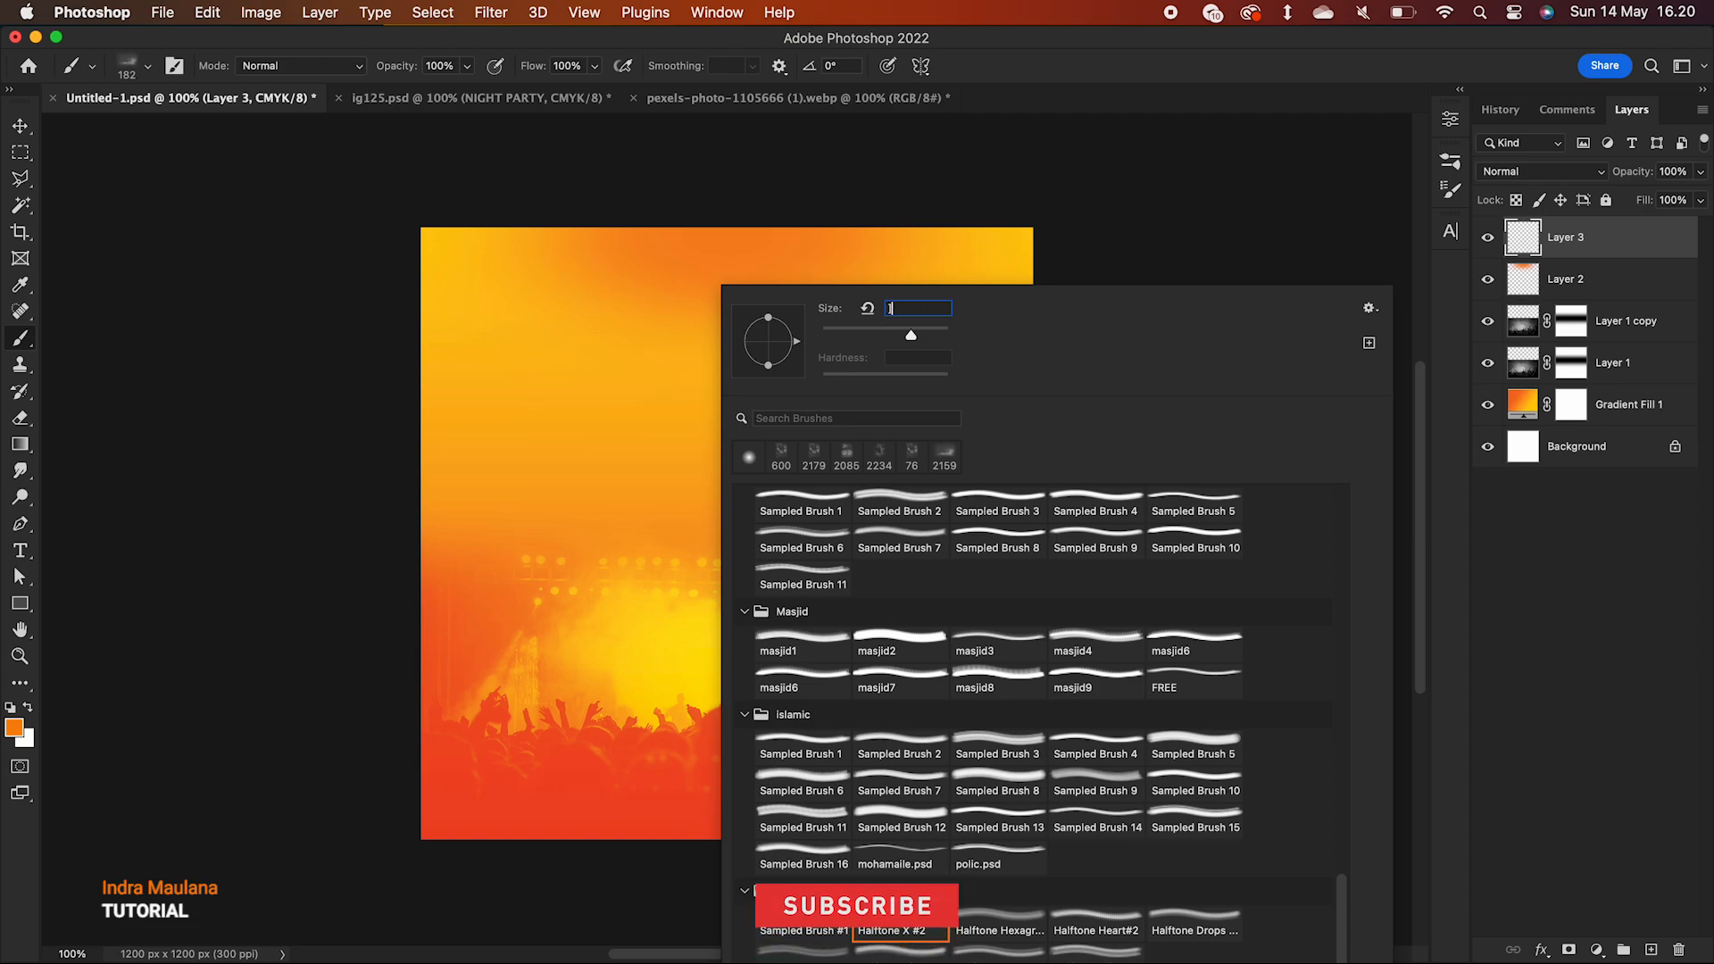
key(Return)
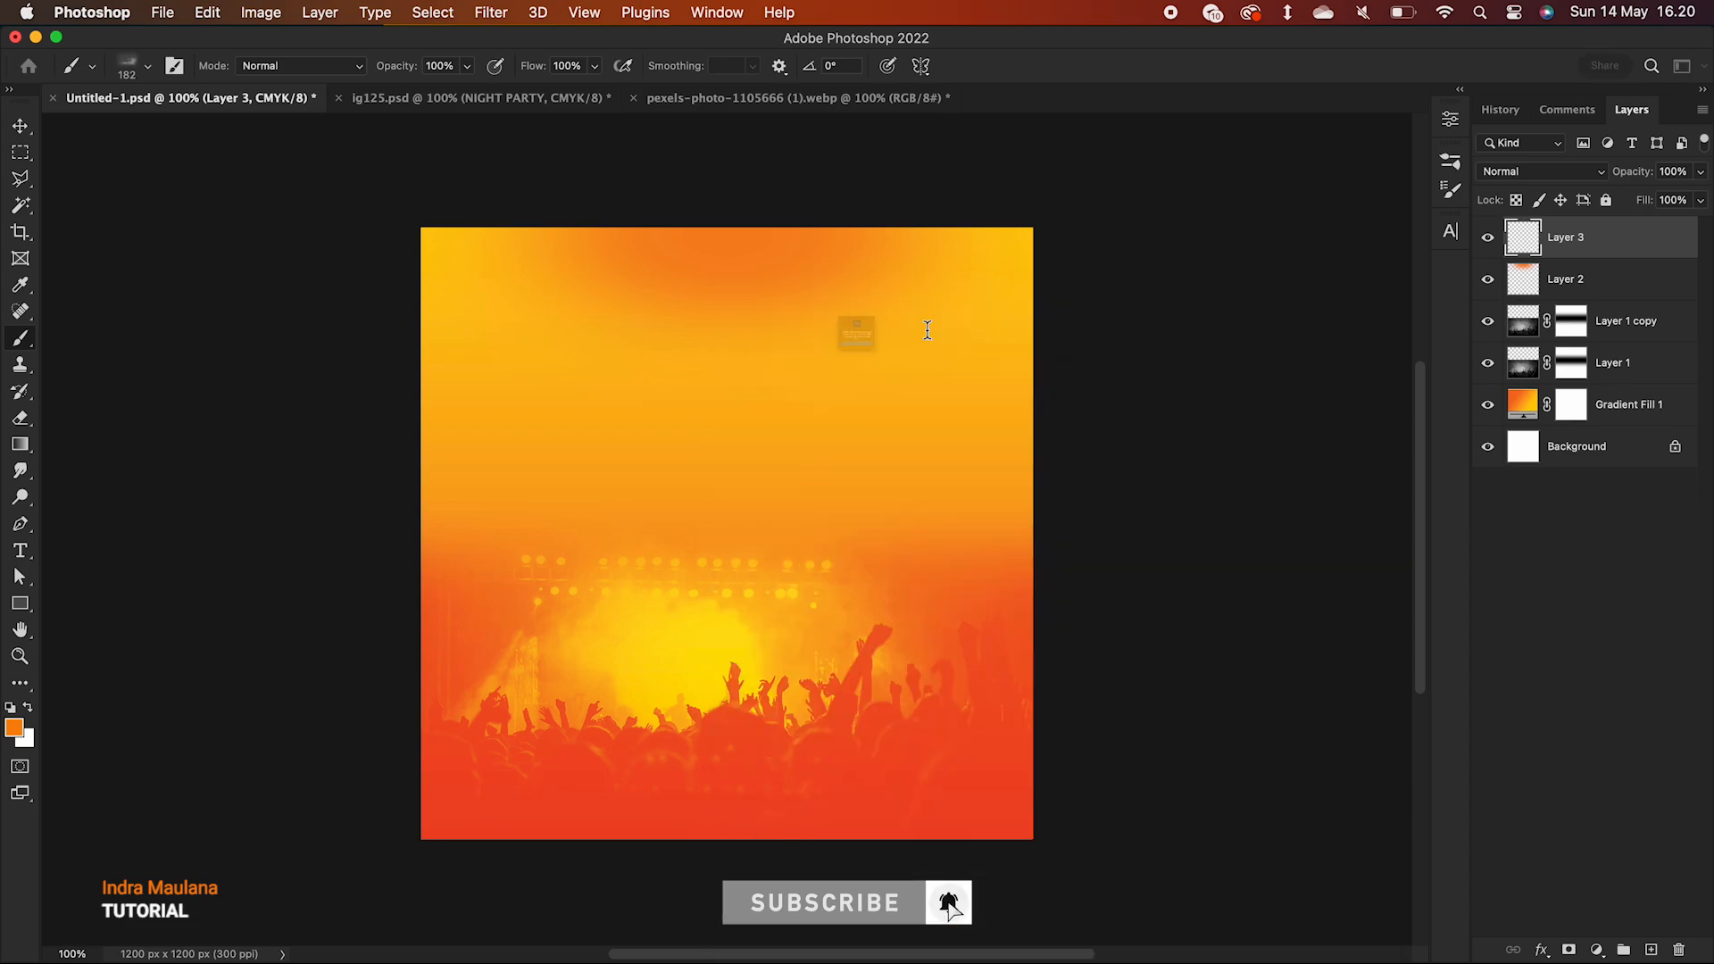
click(830, 426)
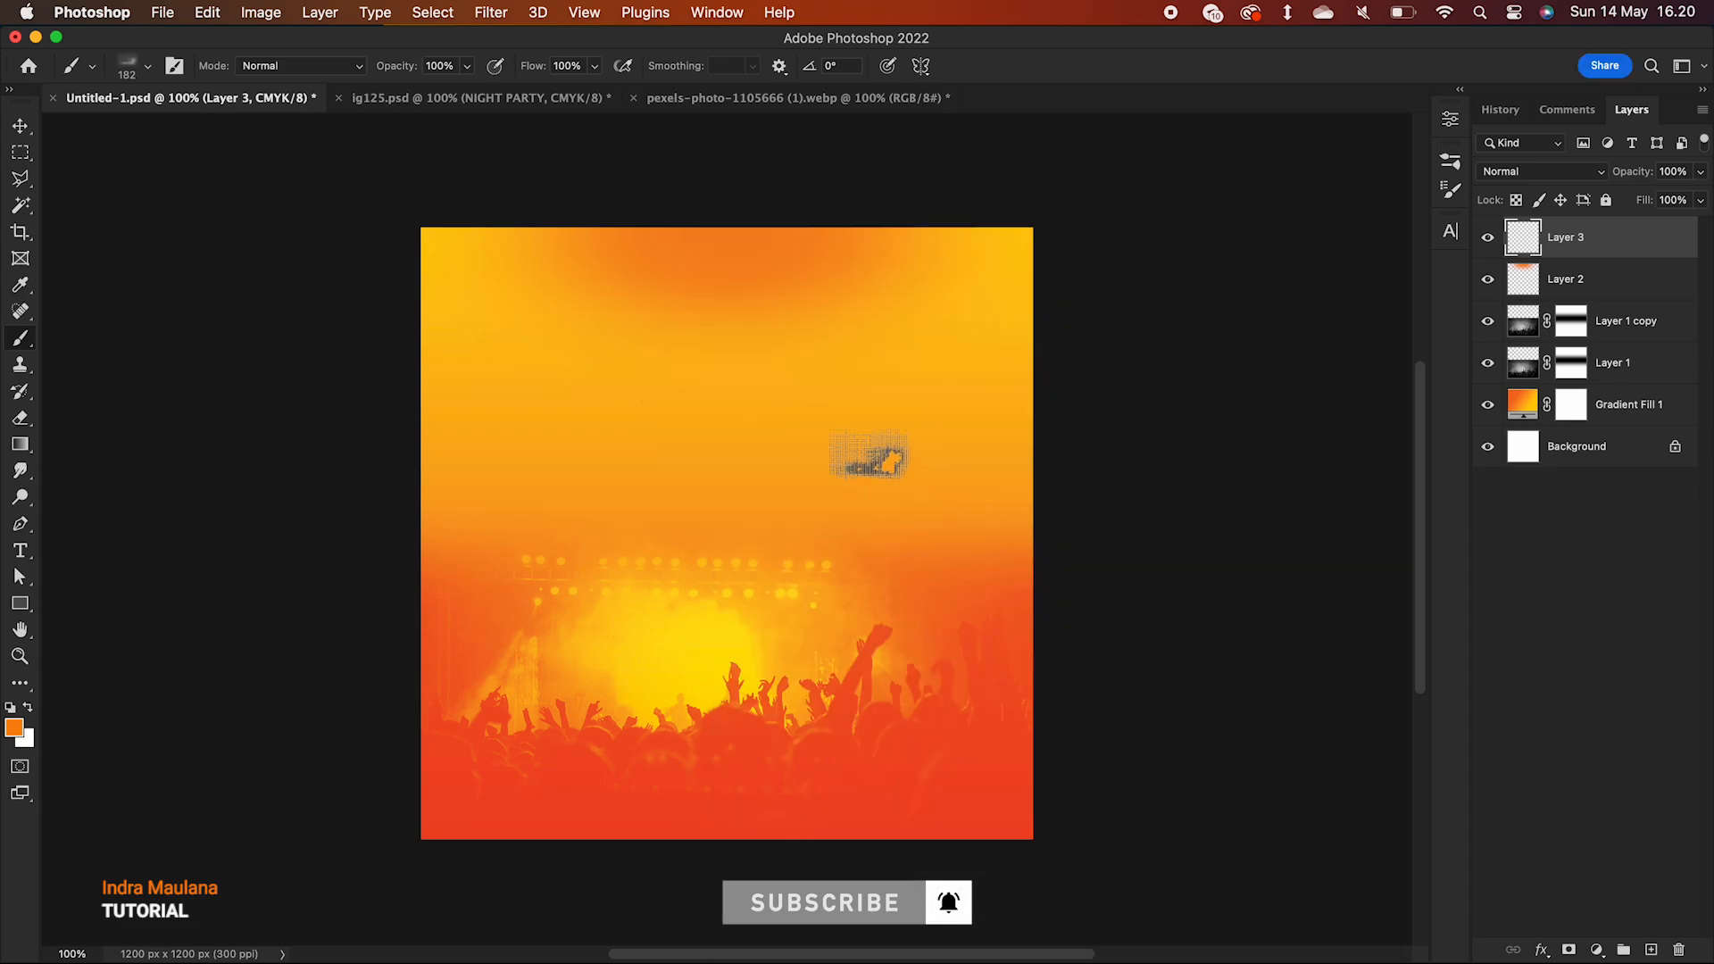
- Show the brush library in an enlarged view and expand the Halftone_sample_Brushes 3 group
click(717, 11)
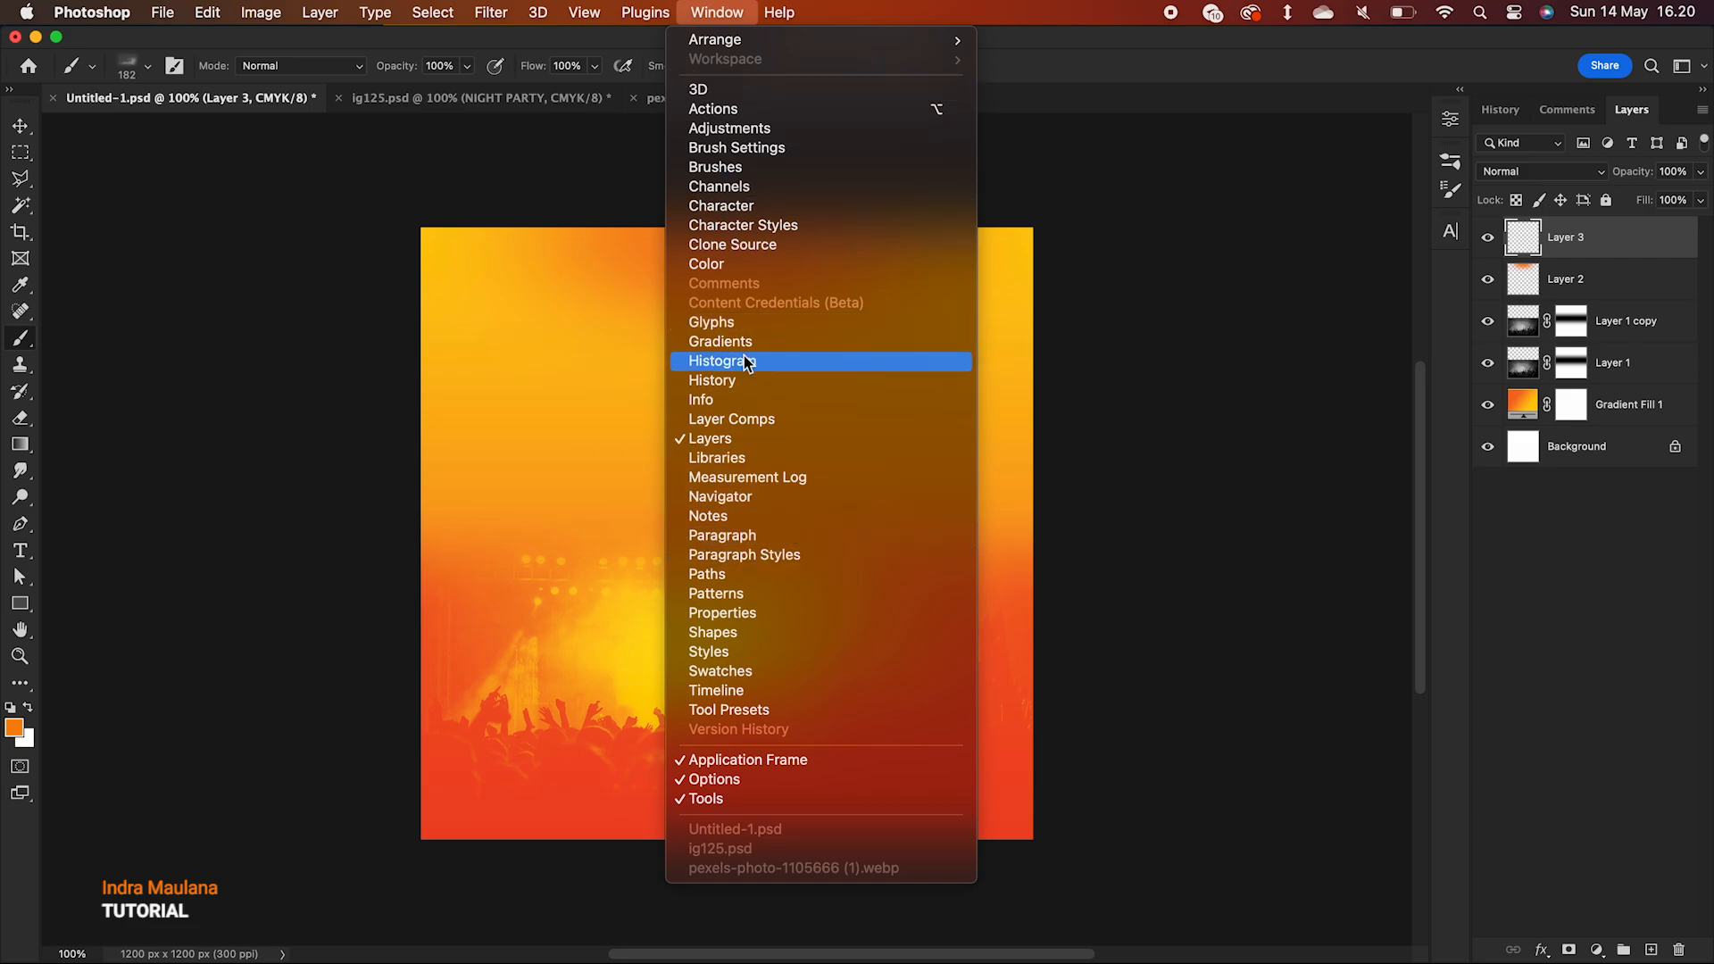
click(728, 170)
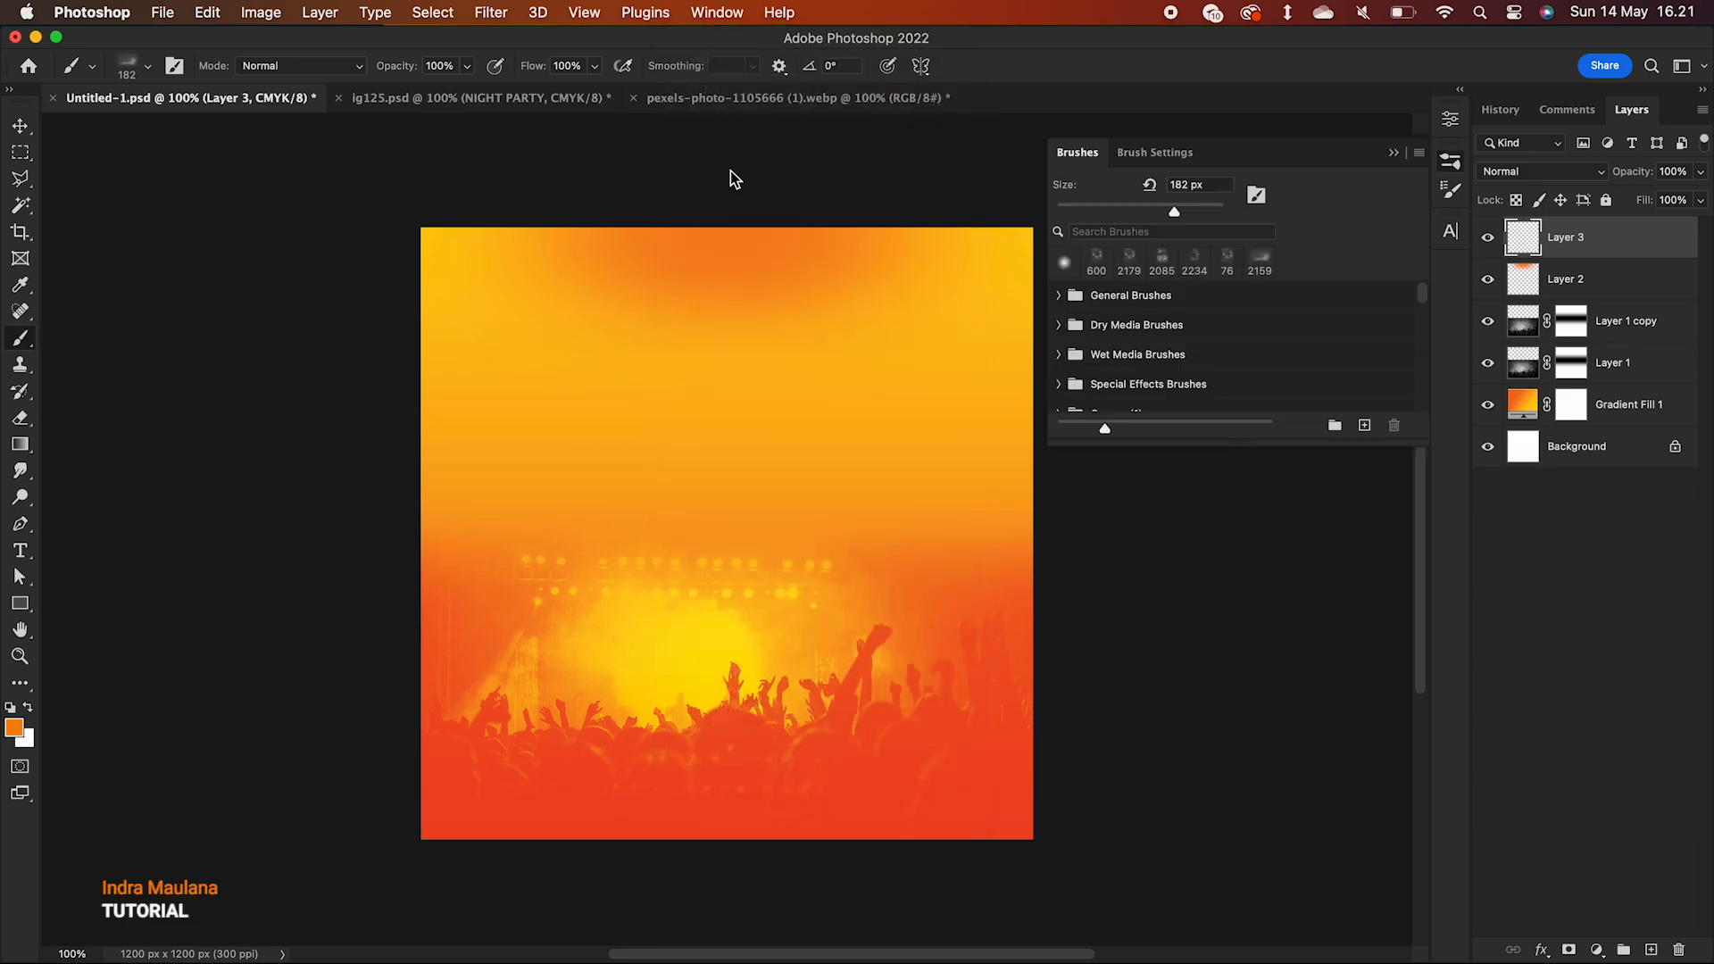
drag(1178, 447, 1182, 876)
scroll(1195, 759, down, 5)
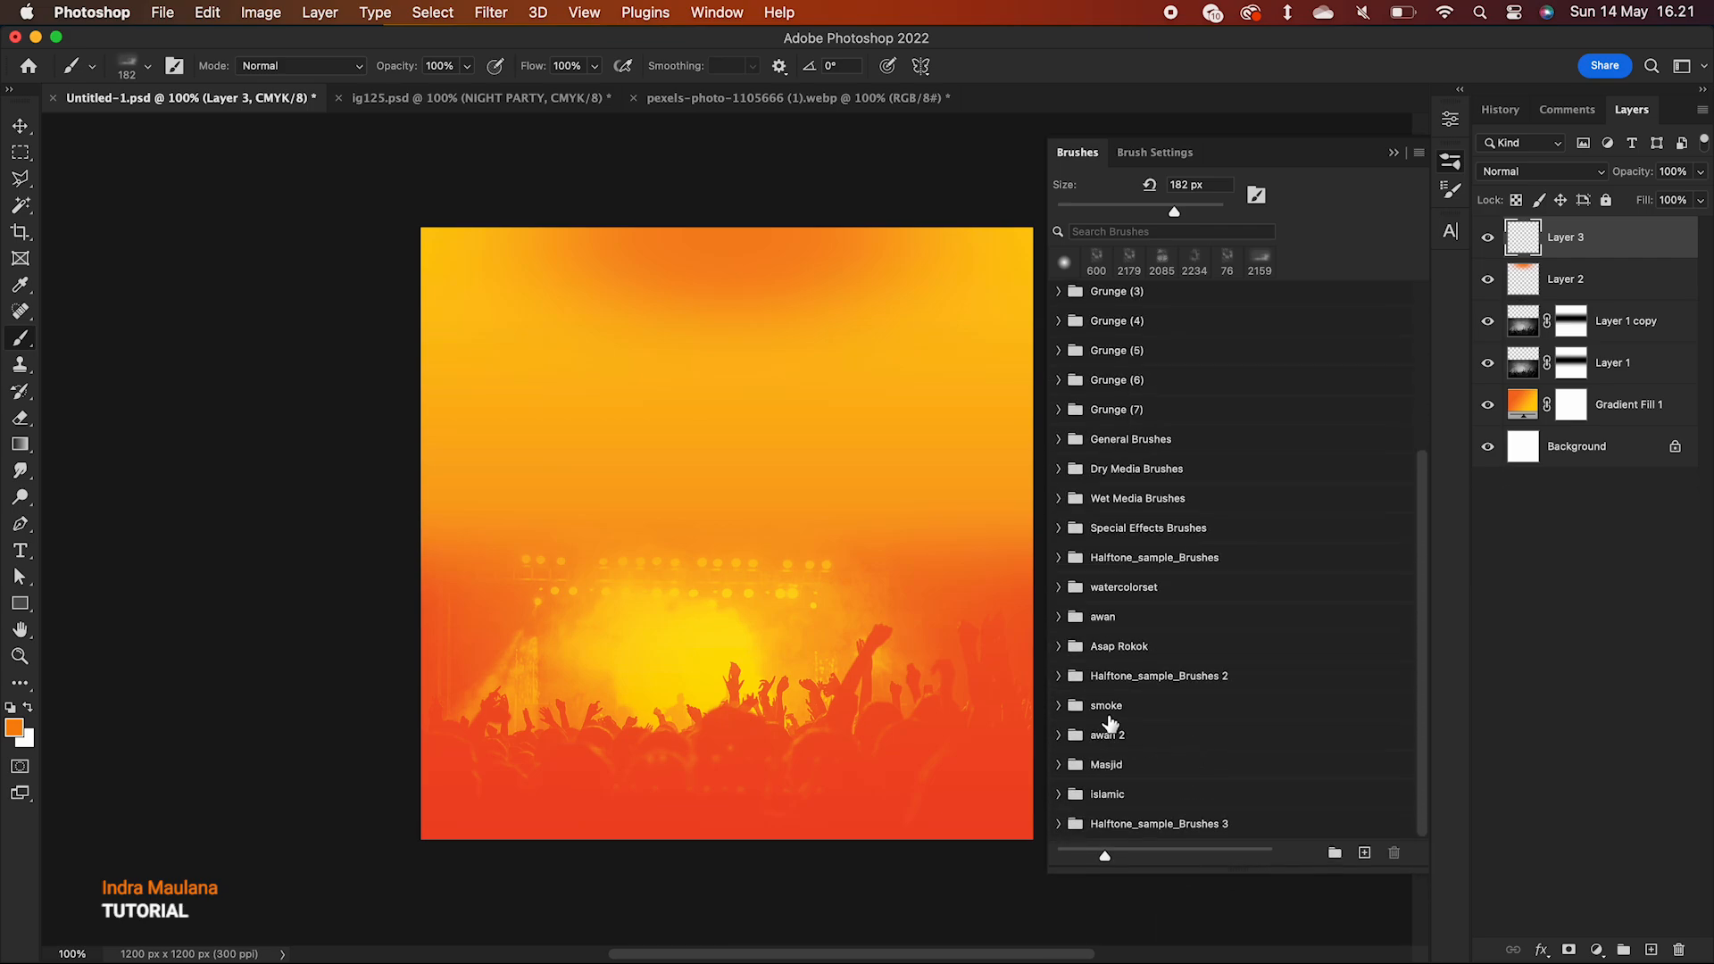
click(1059, 823)
scroll(1196, 747, down, 5)
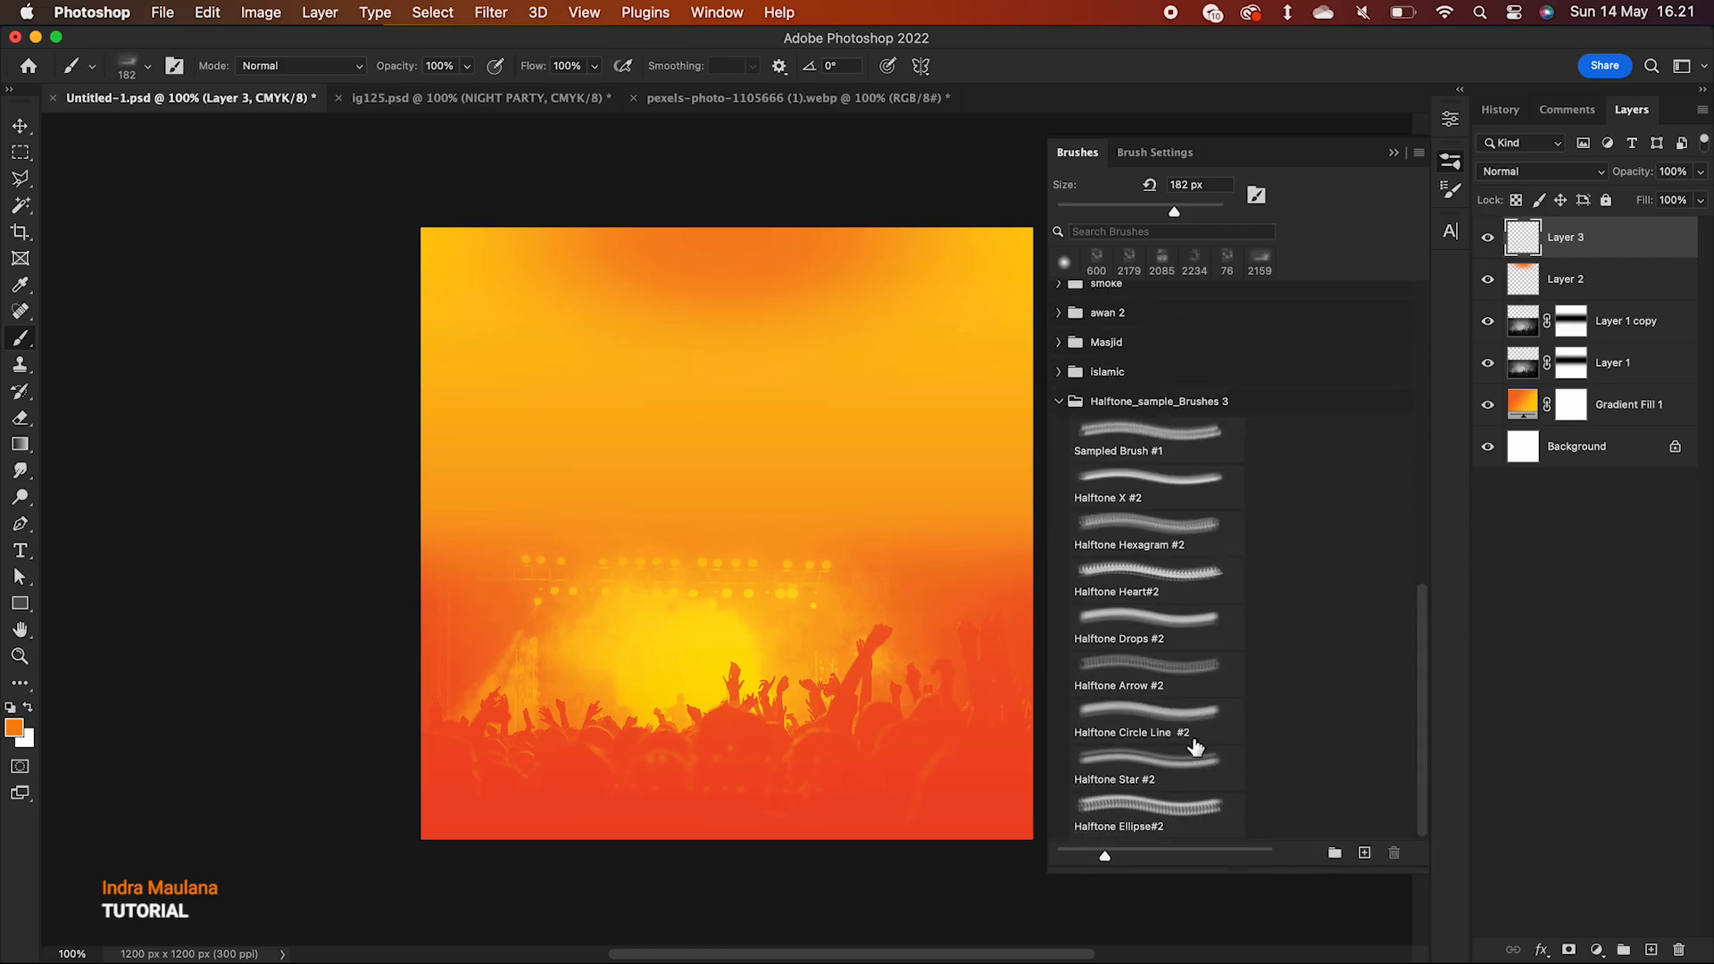
- Stamp an orange halftone pattern across the canvas on the new layer using the Halftone Hexagram #2 brush at 3600 px
click(1147, 625)
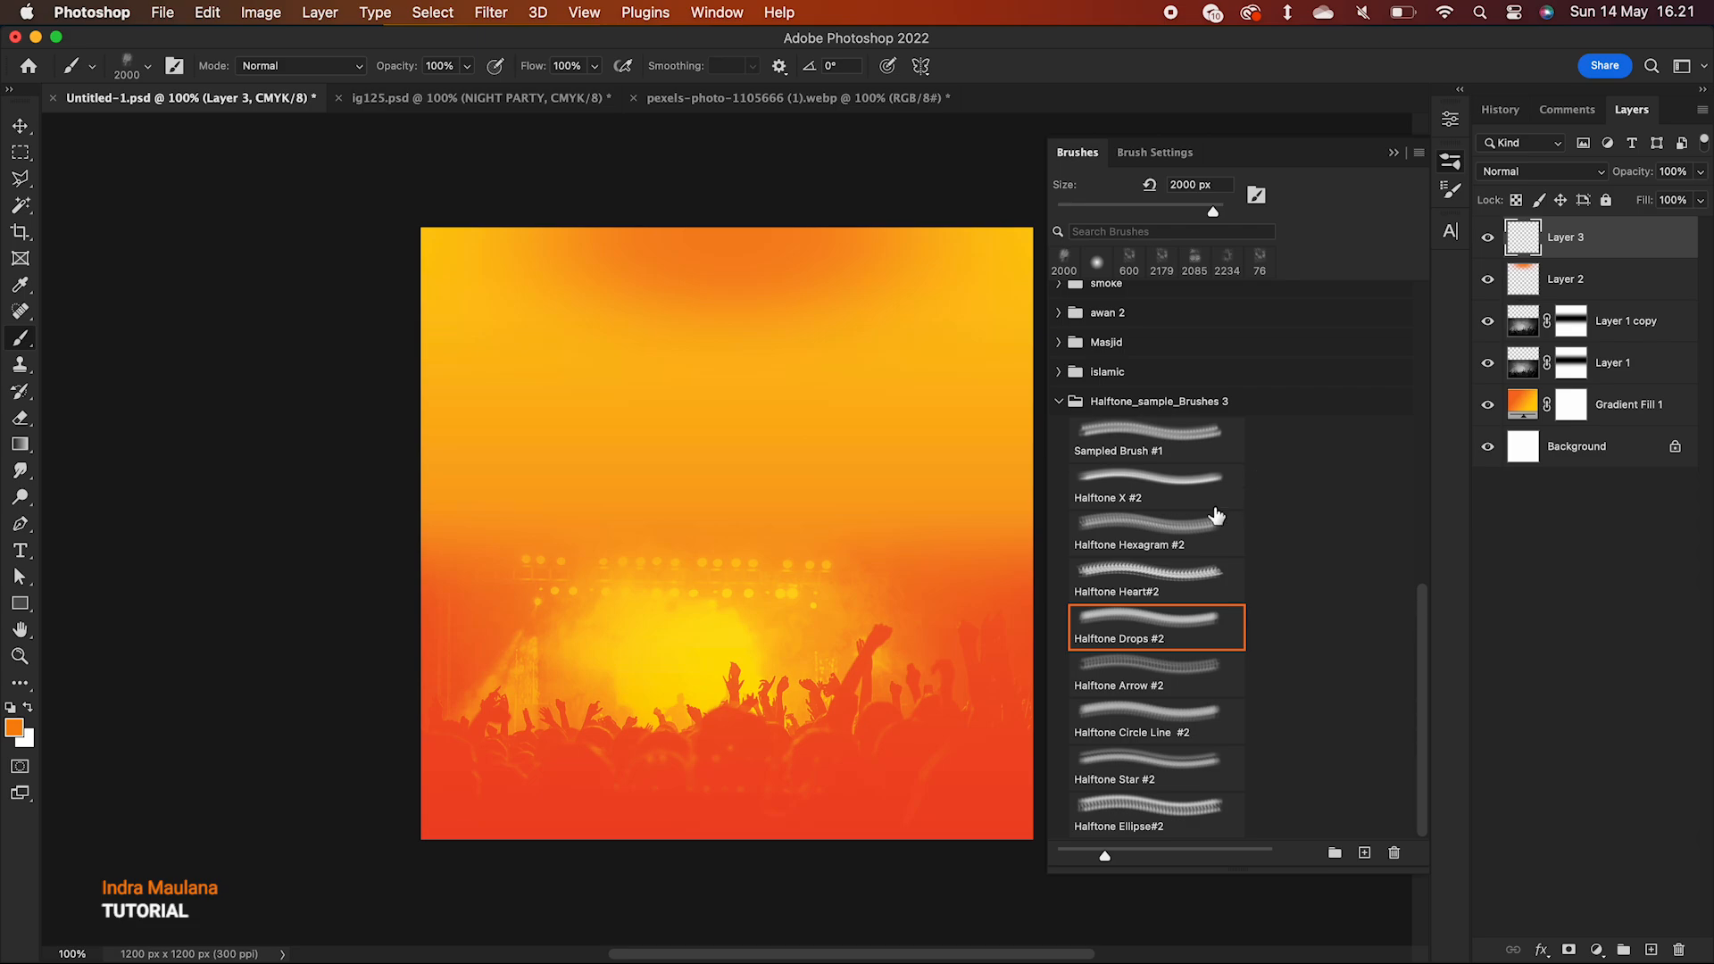
click(1161, 533)
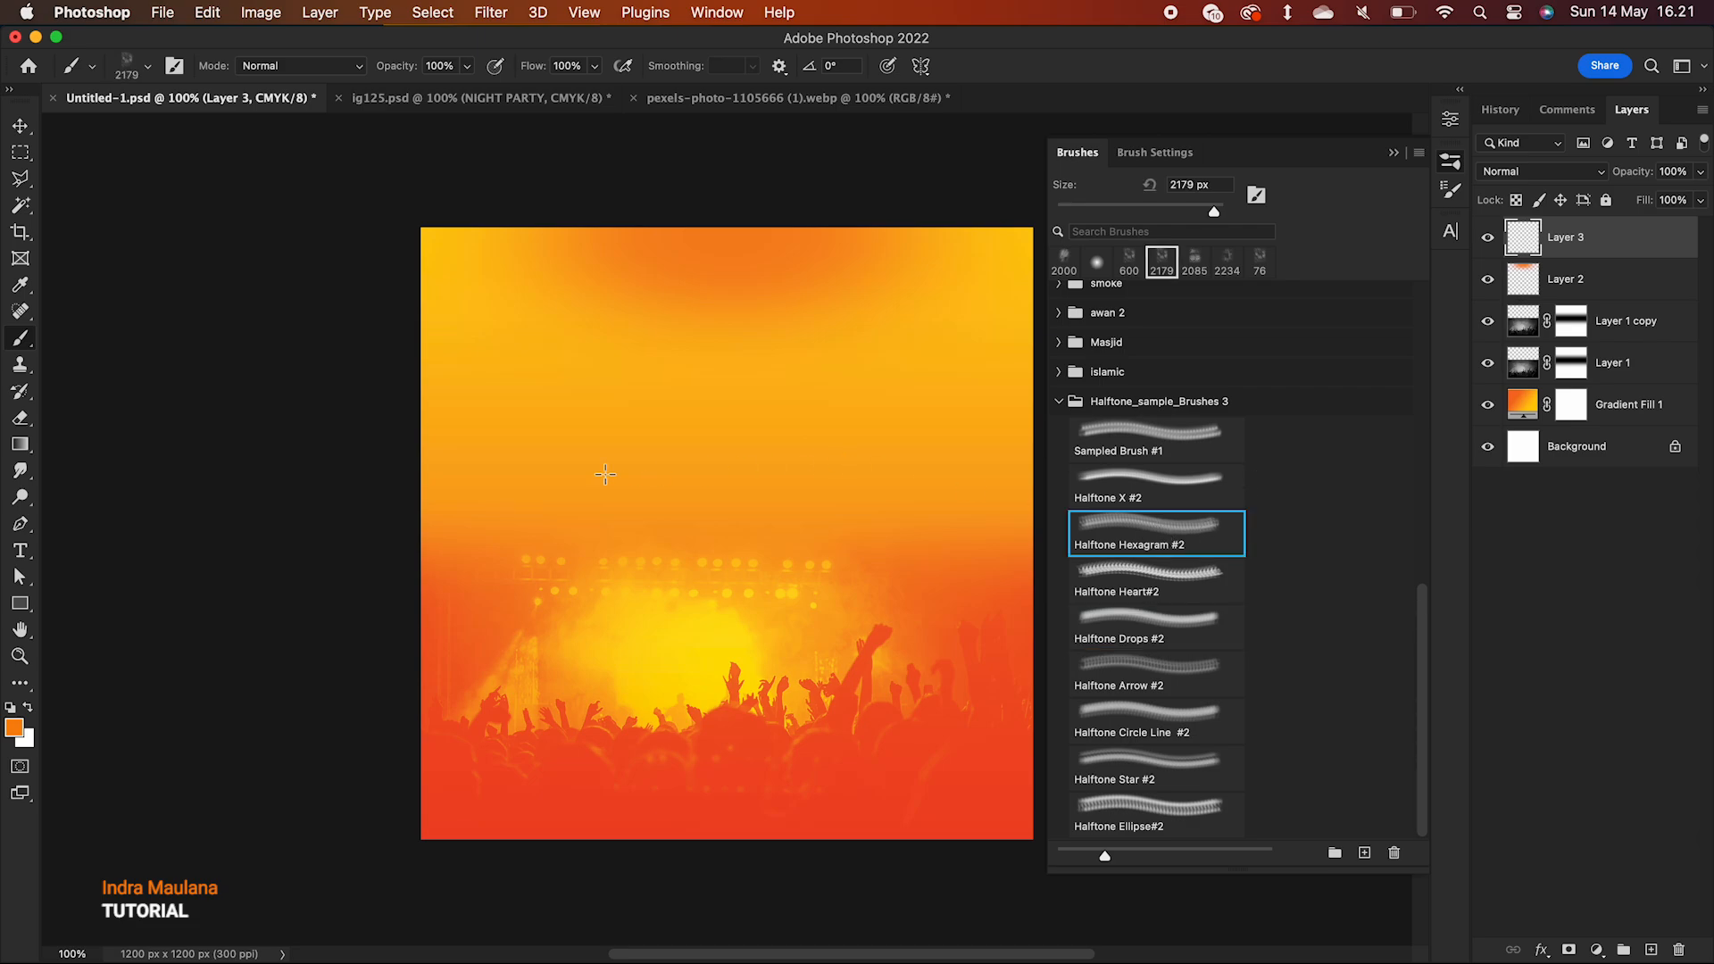
key(bracketright)
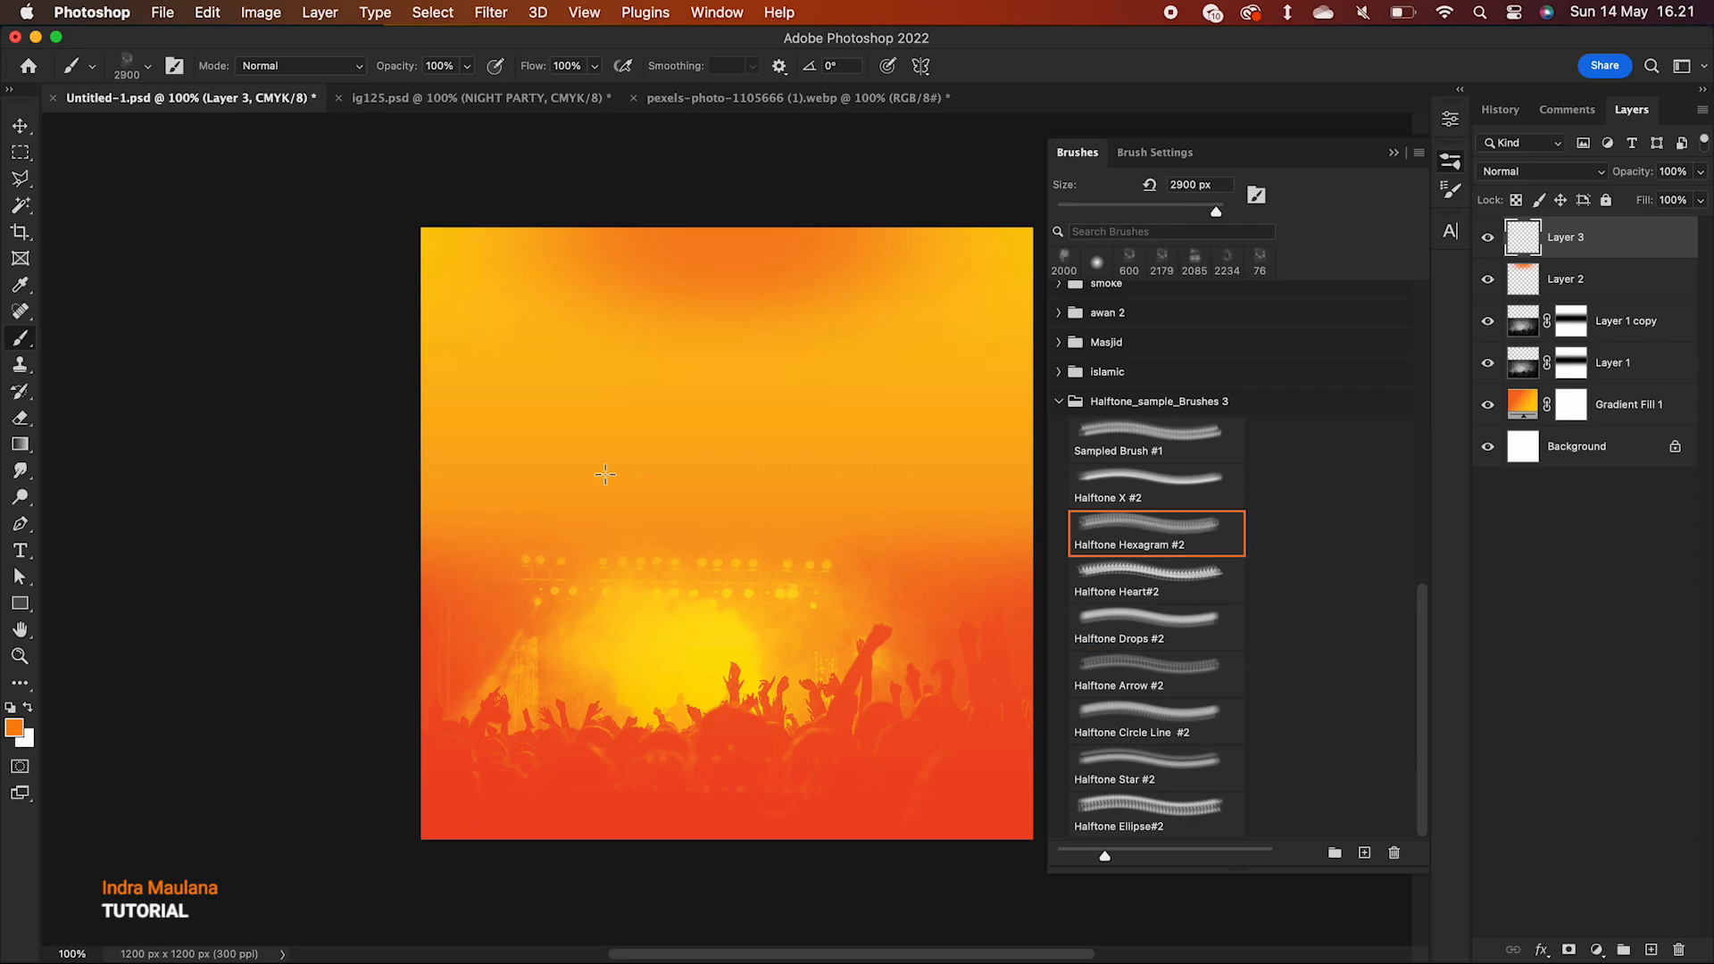
click(842, 529)
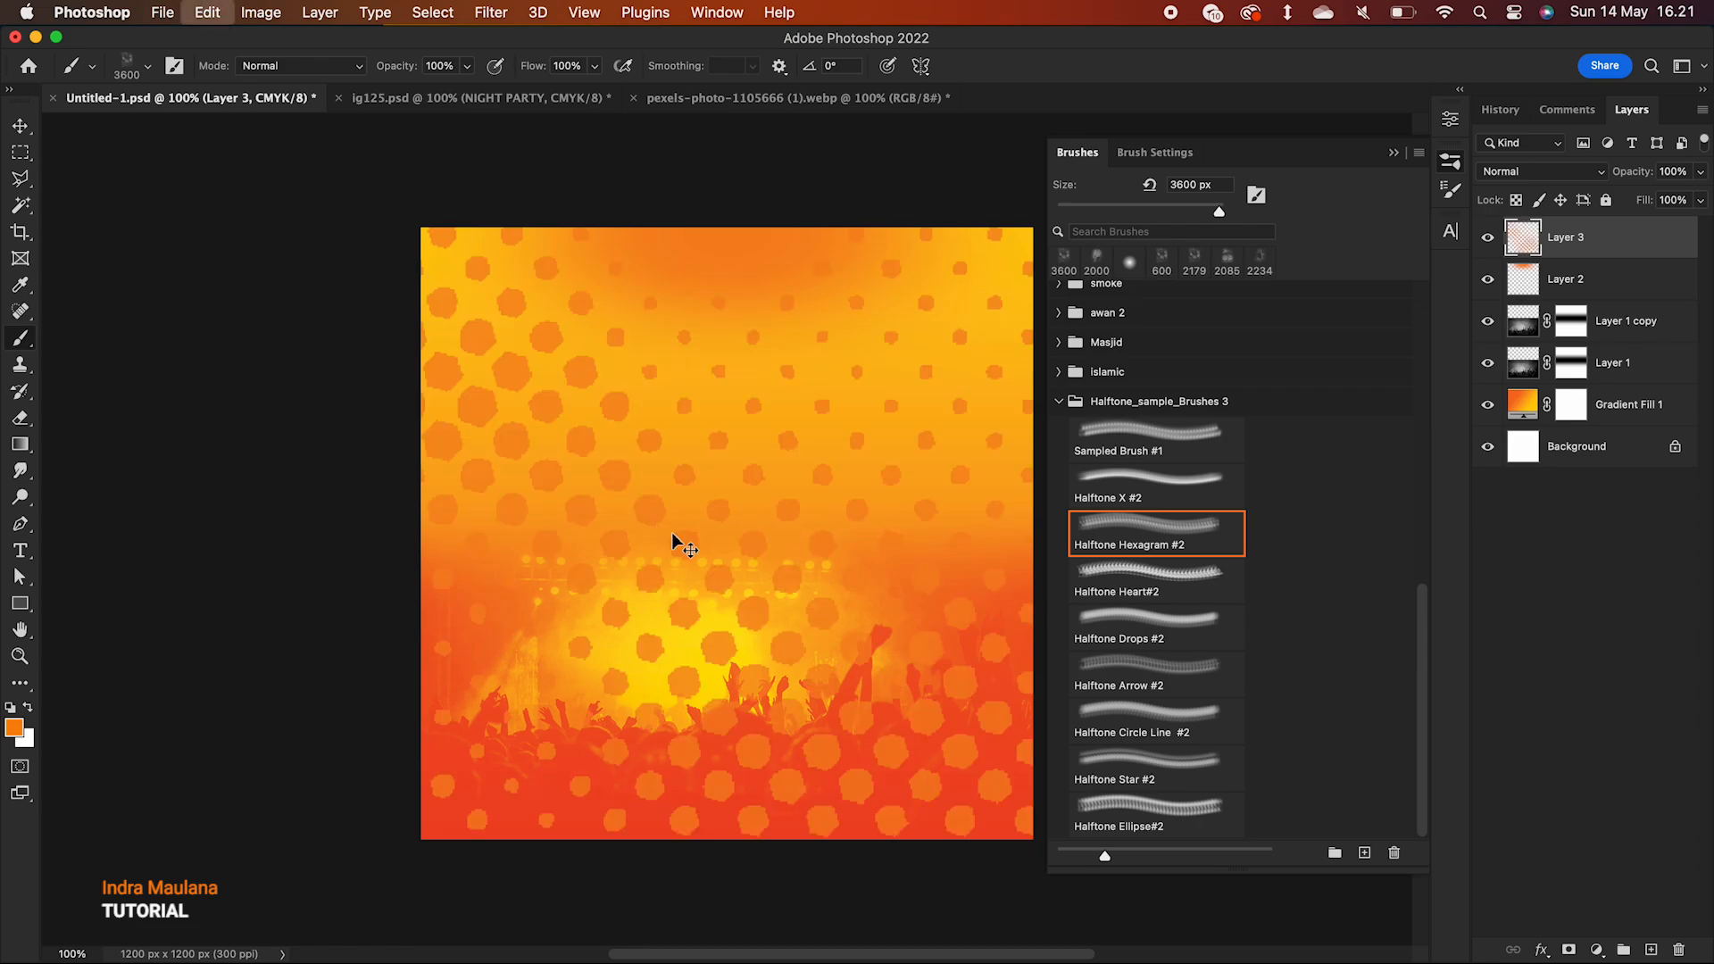
- Undo the orange halftone stamp and reduce the Halftone Hexagram #2 brush to 700 px
key(super+z)
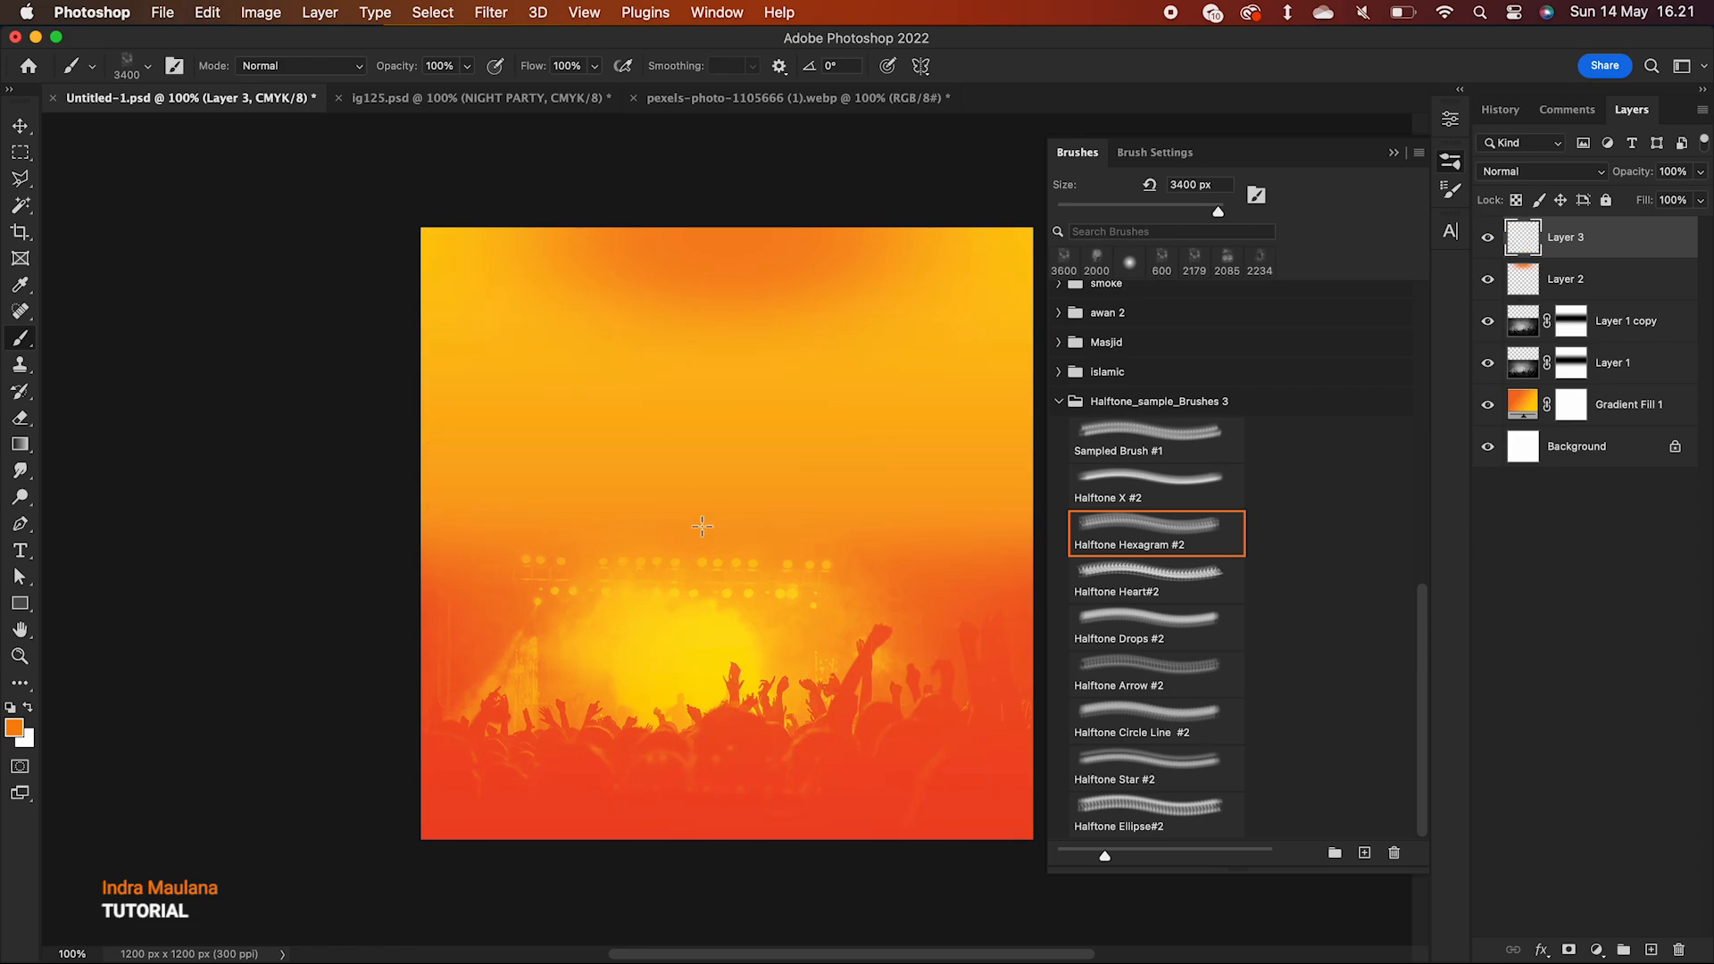
key(bracketleft)
key(bracketleft)
key(bracketleft)
key(bracketleft)
key(bracketleft)
key(bracketleft)
key(bracketleft)
key(bracketleft)
key(bracketleft)
key(bracketleft)
key(bracketleft)
key(bracketleft)
key(bracketleft)
key(bracketleft)
key(bracketleft)
key(bracketleft)
key(bracketleft)
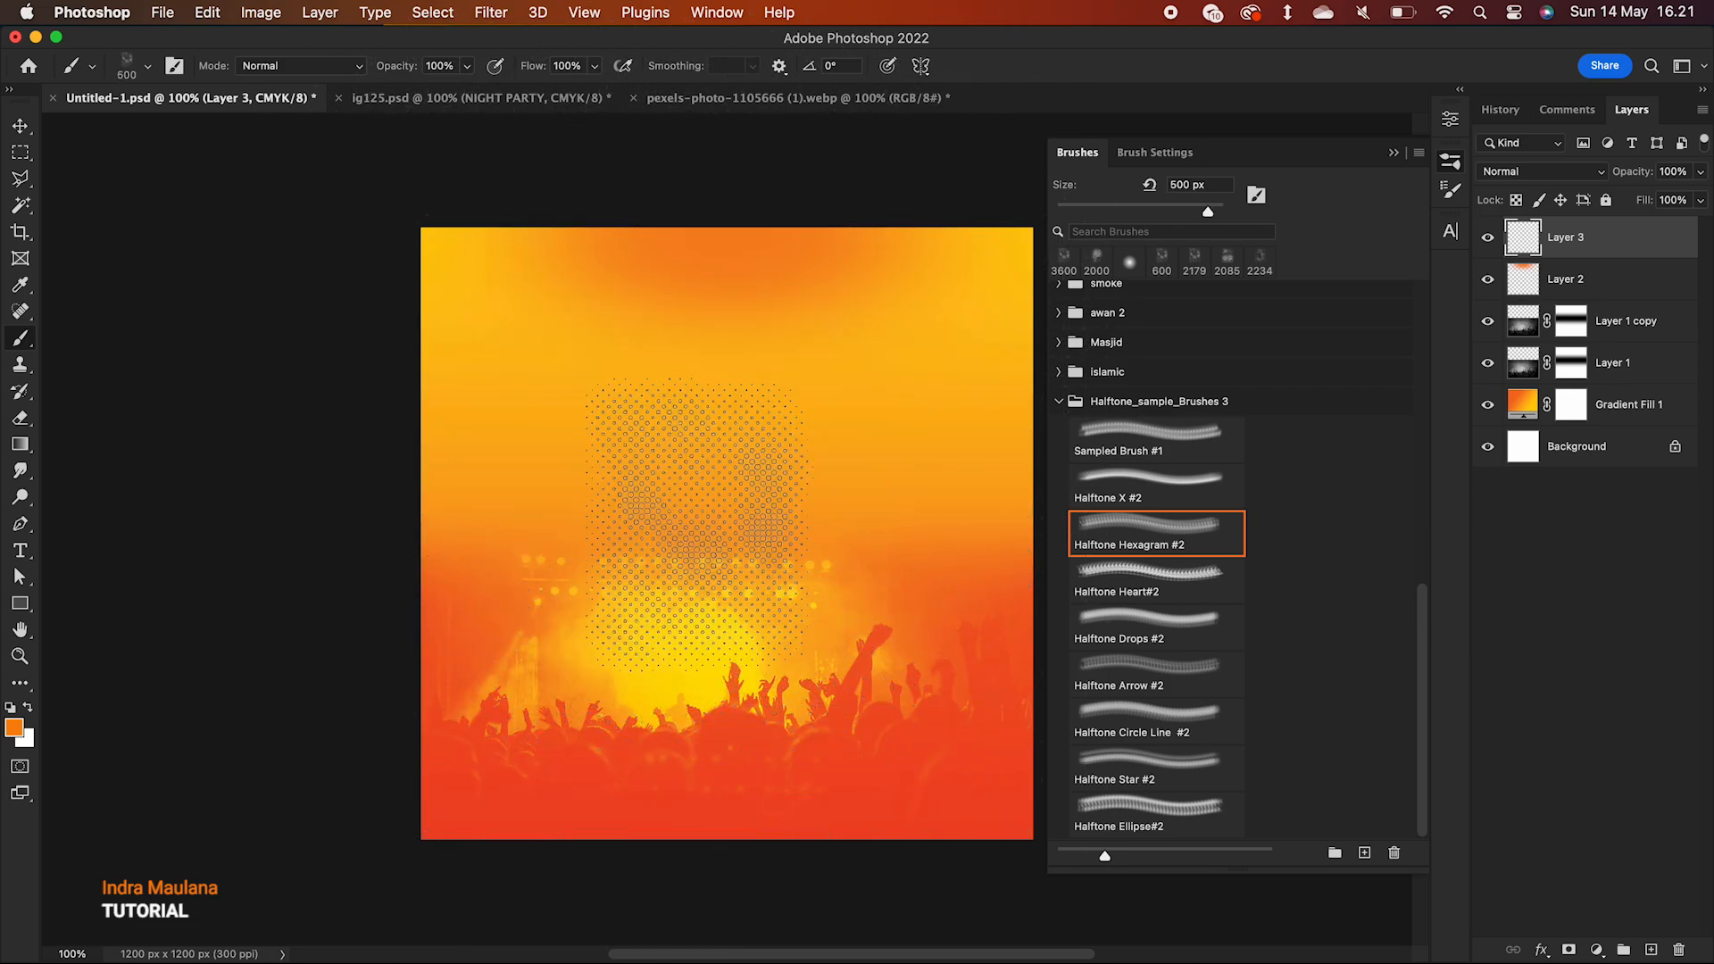
key(bracketright)
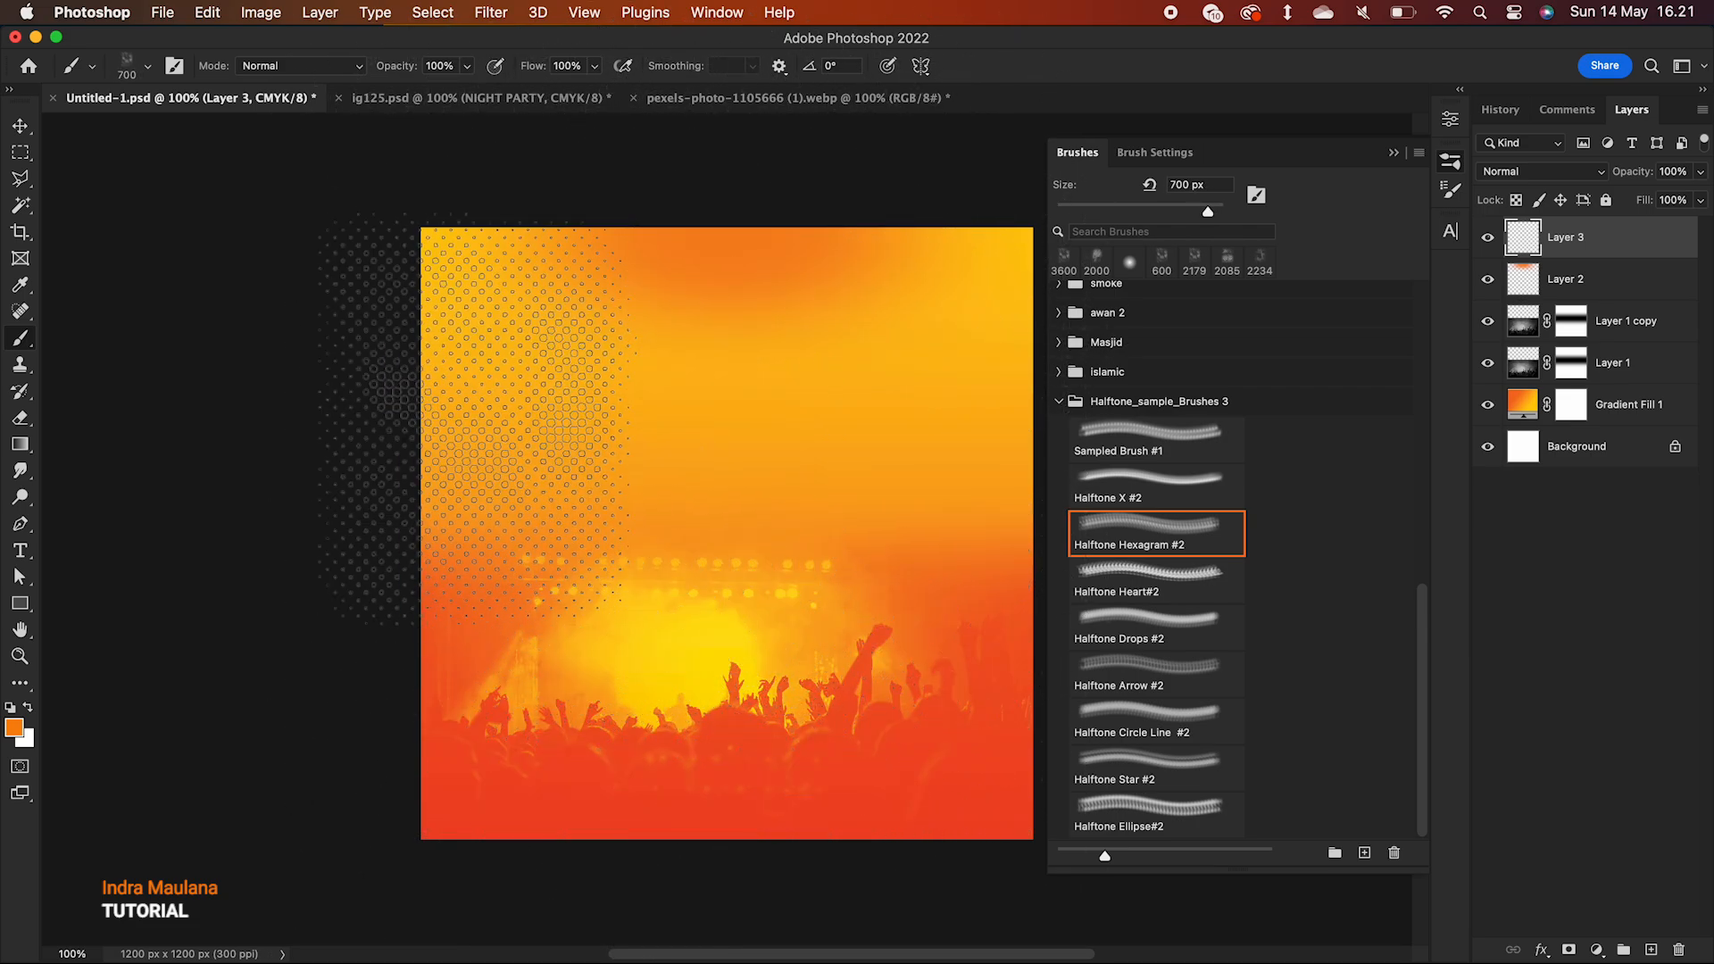
- Stamp a white halftone pattern over the left half of the canvas with the Halftone Hexagram #2 brush at 600 px
click(33, 707)
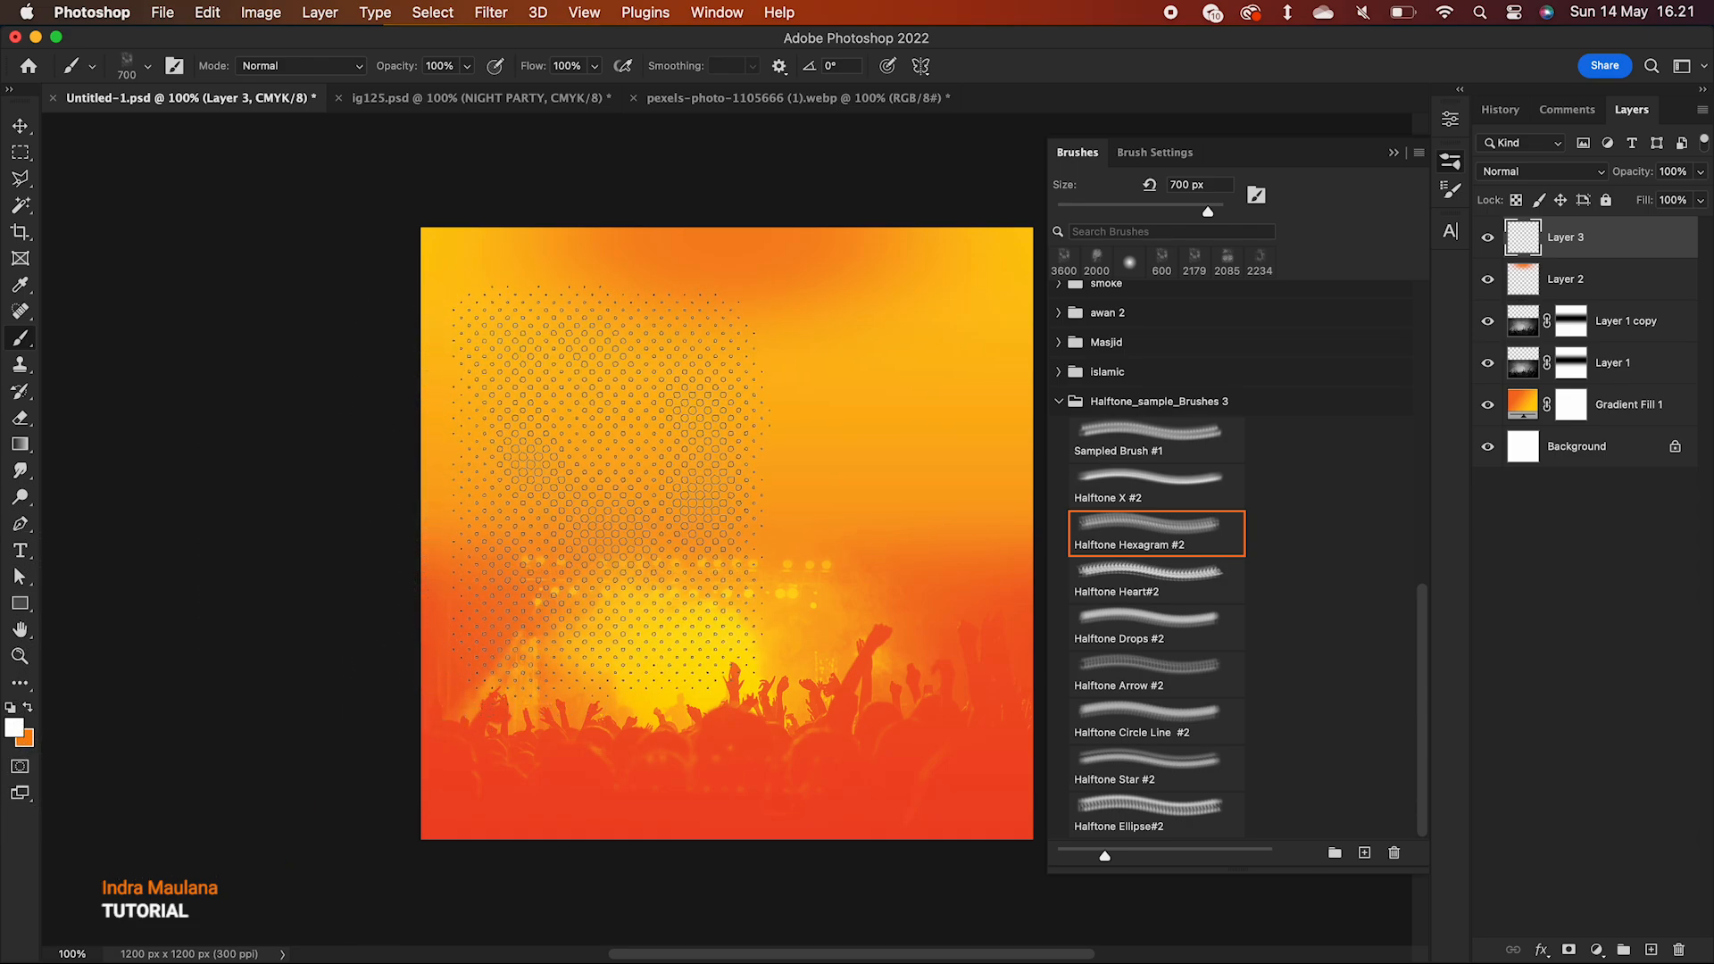
key(bracketleft)
key(bracketleft)
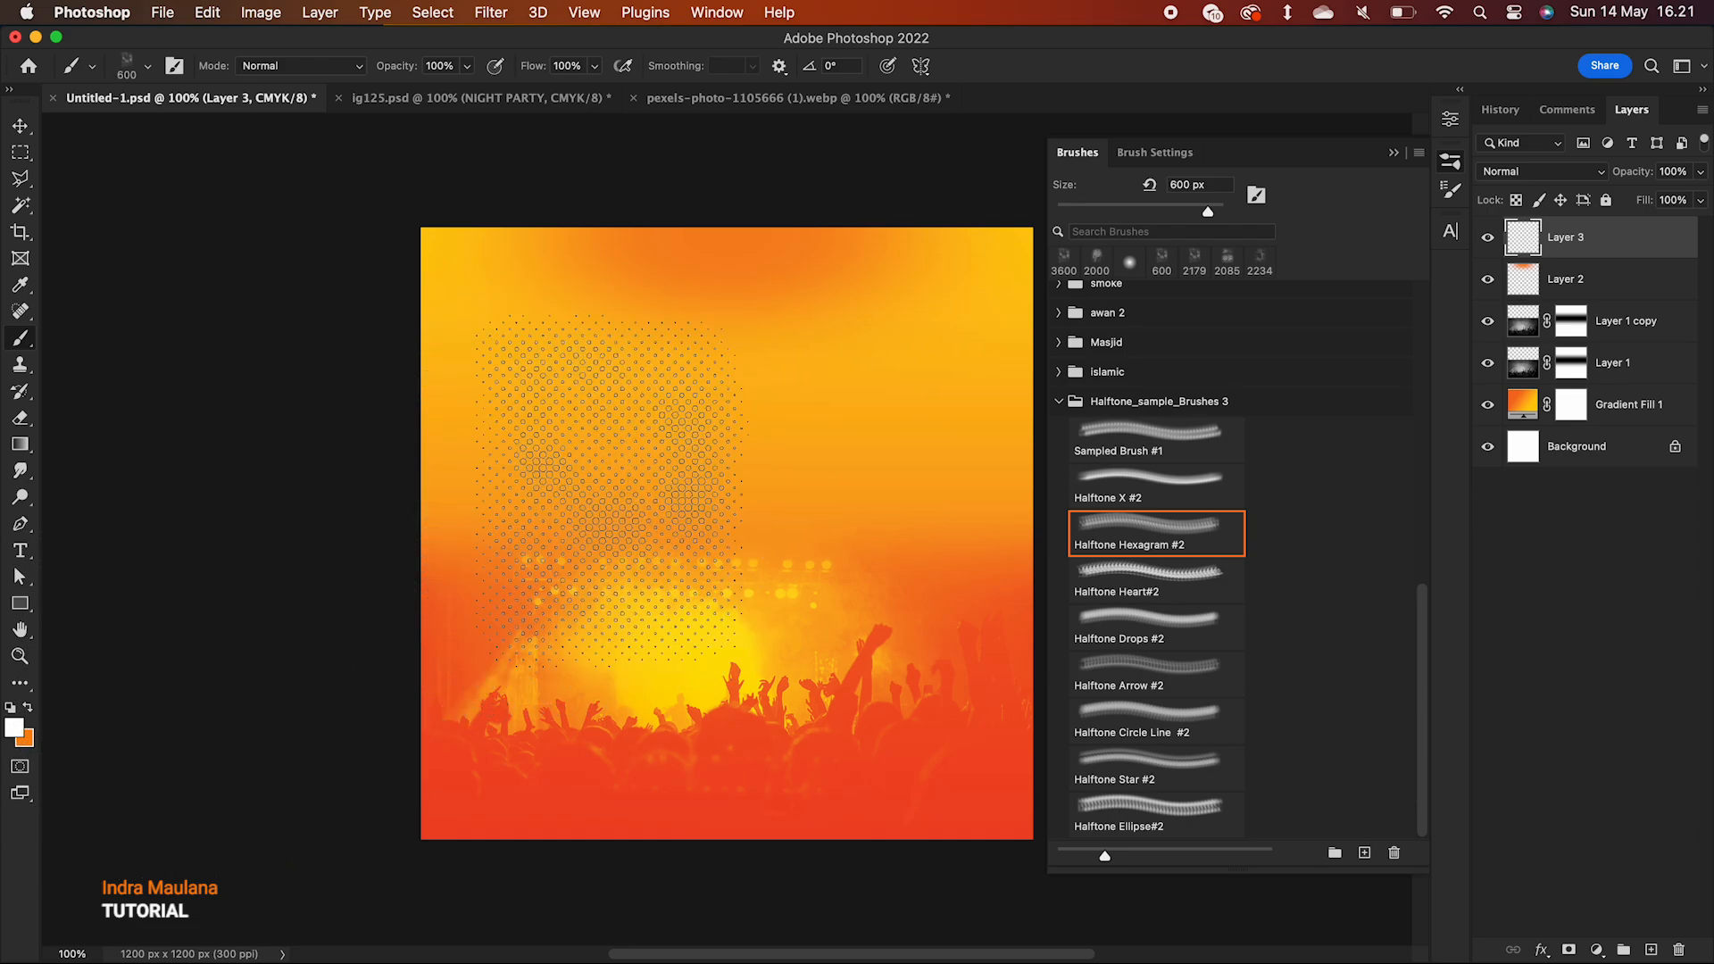
key(bracketright)
click(589, 492)
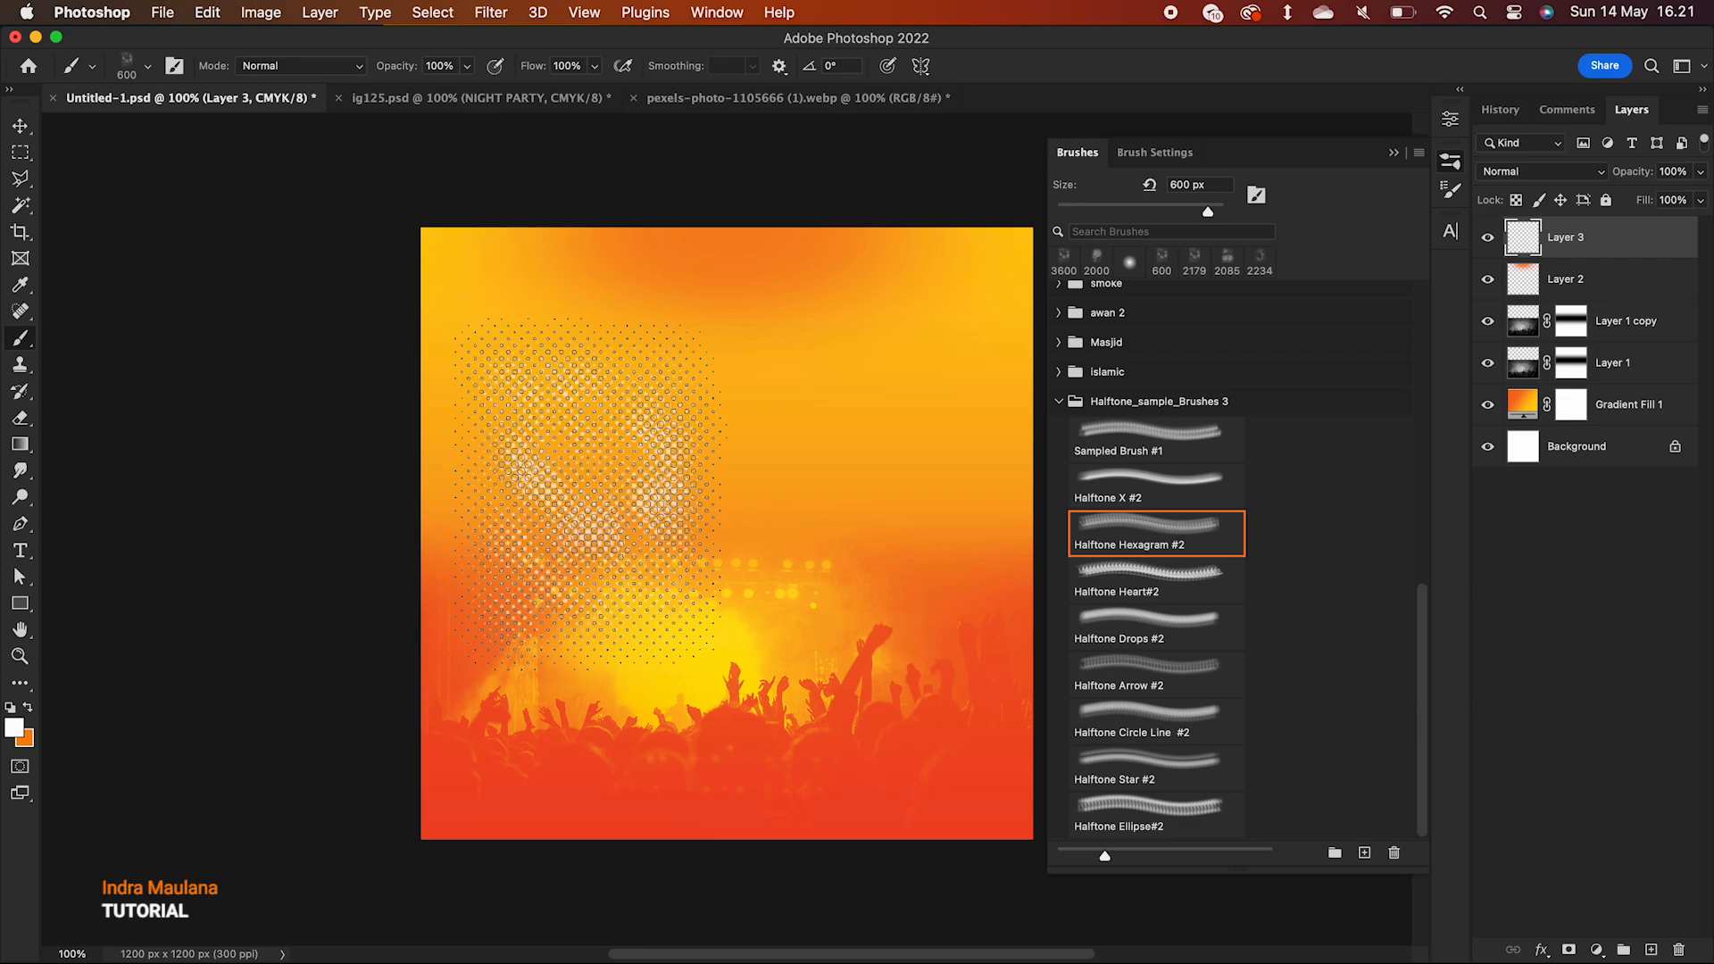
key(ctrl+z)
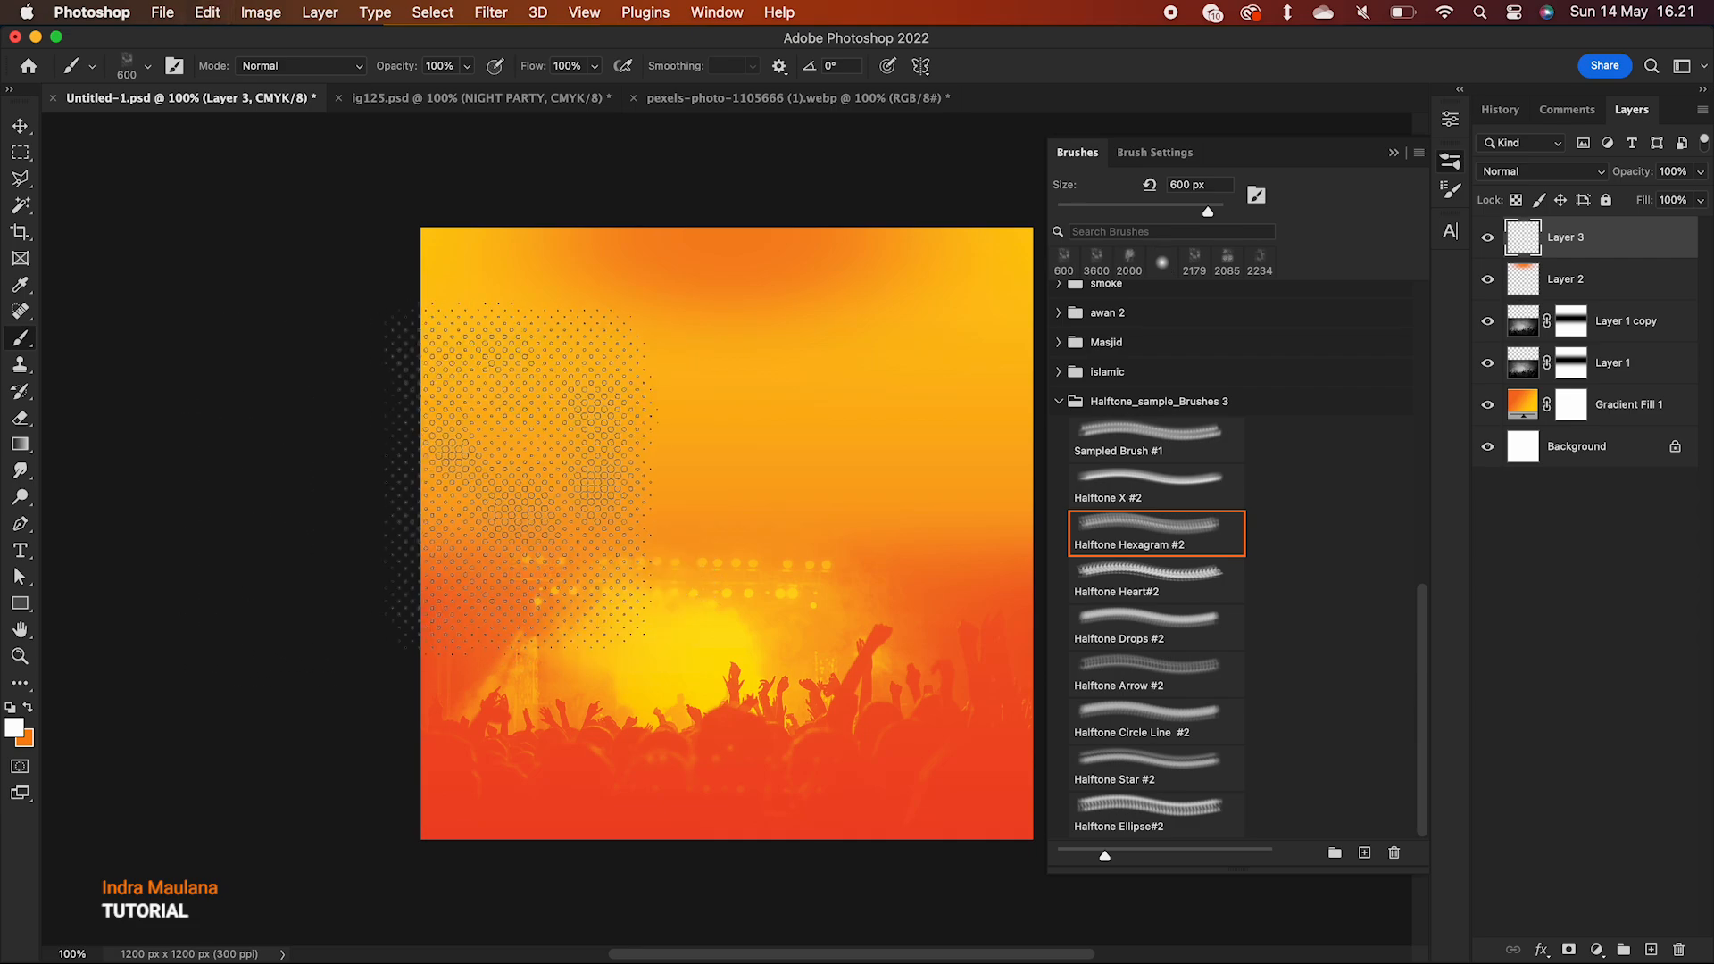
click(576, 482)
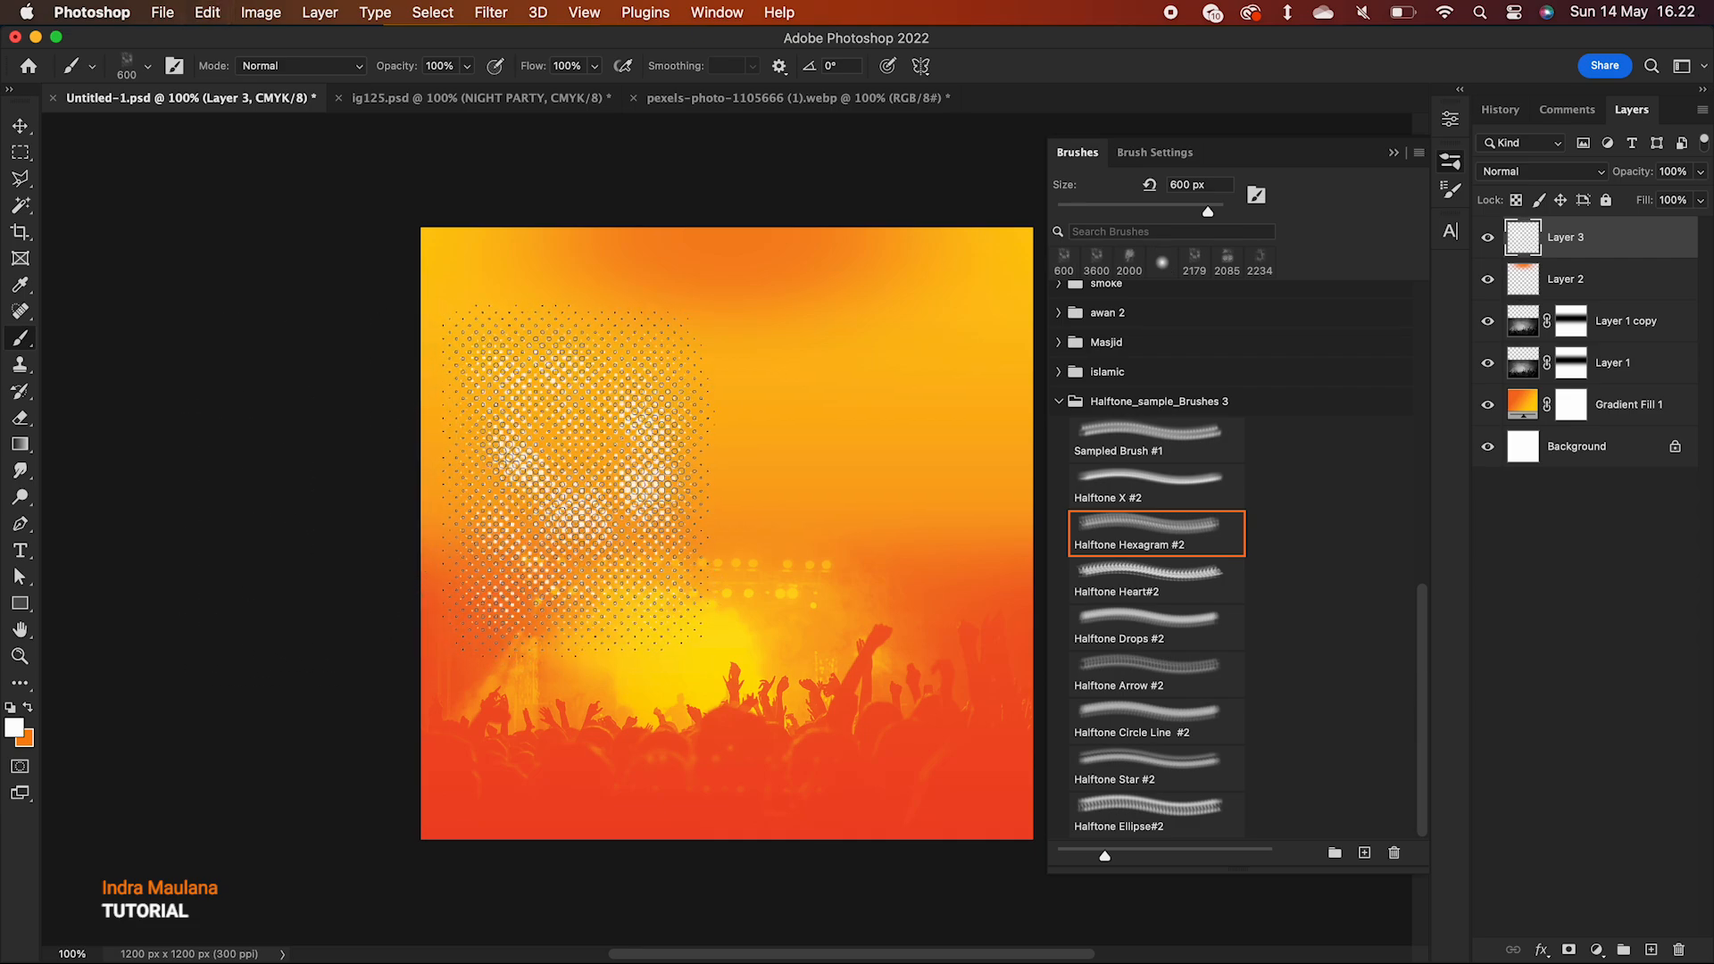
key(ctrl+z)
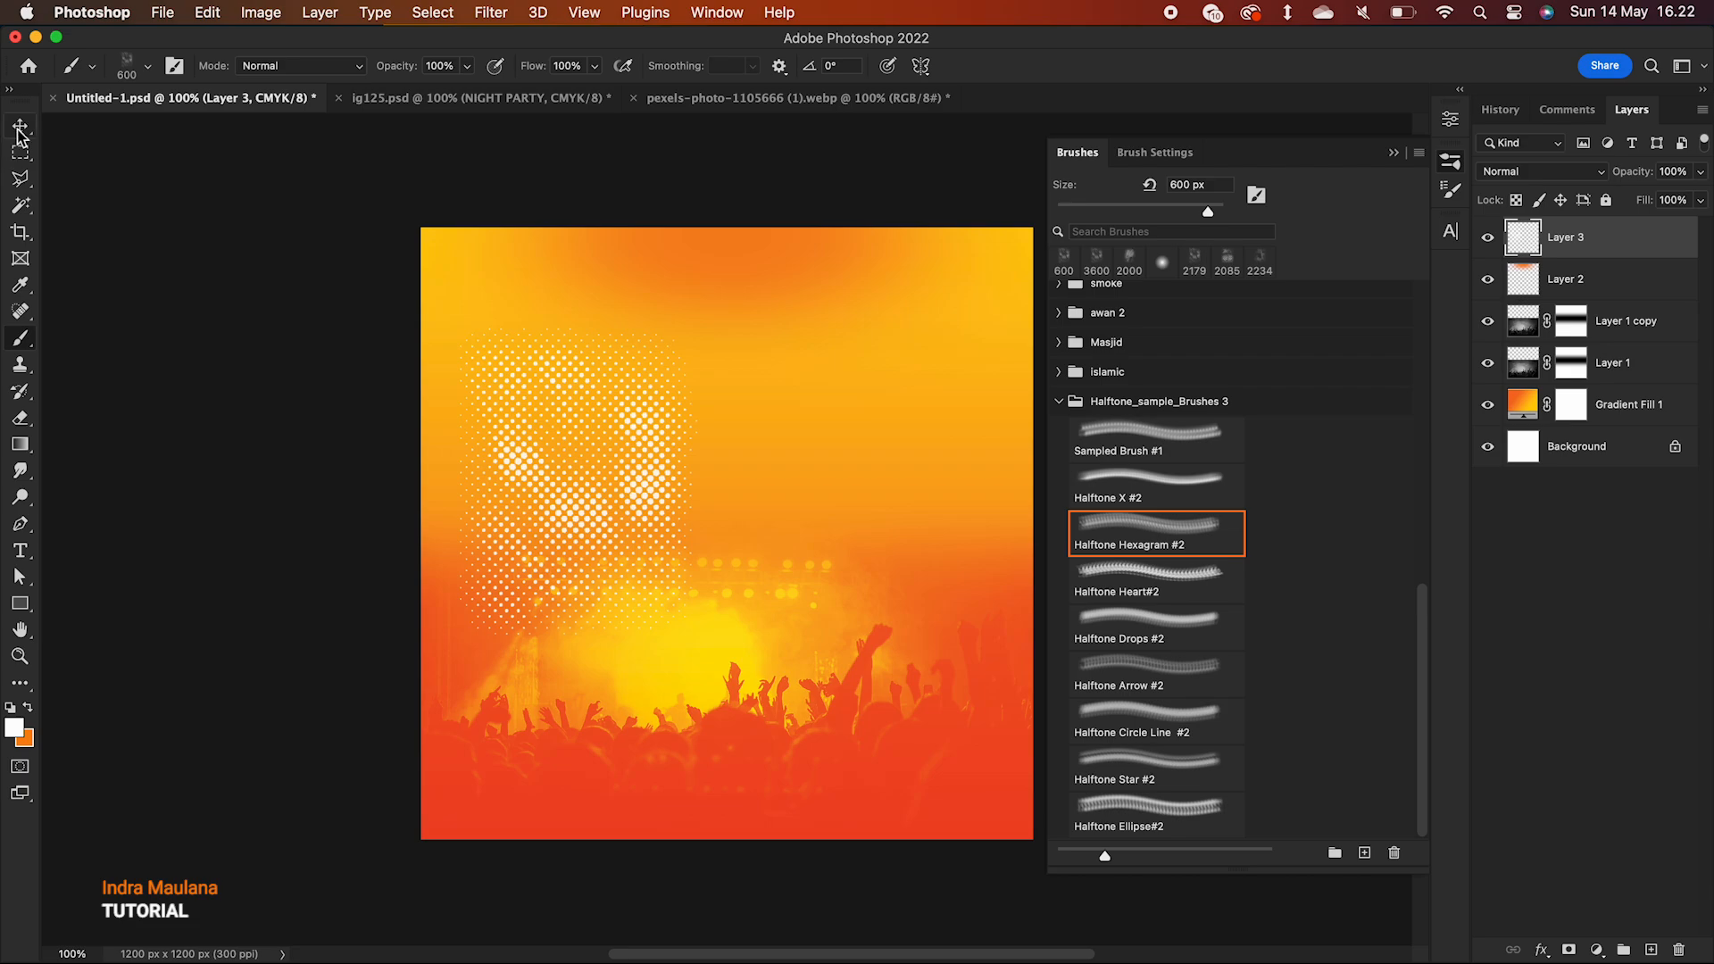
- Move the white halftone to the canvas's left edge and set its layer's blending mode to Overlay
click(20, 128)
drag(549, 429, 480, 409)
click(1518, 169)
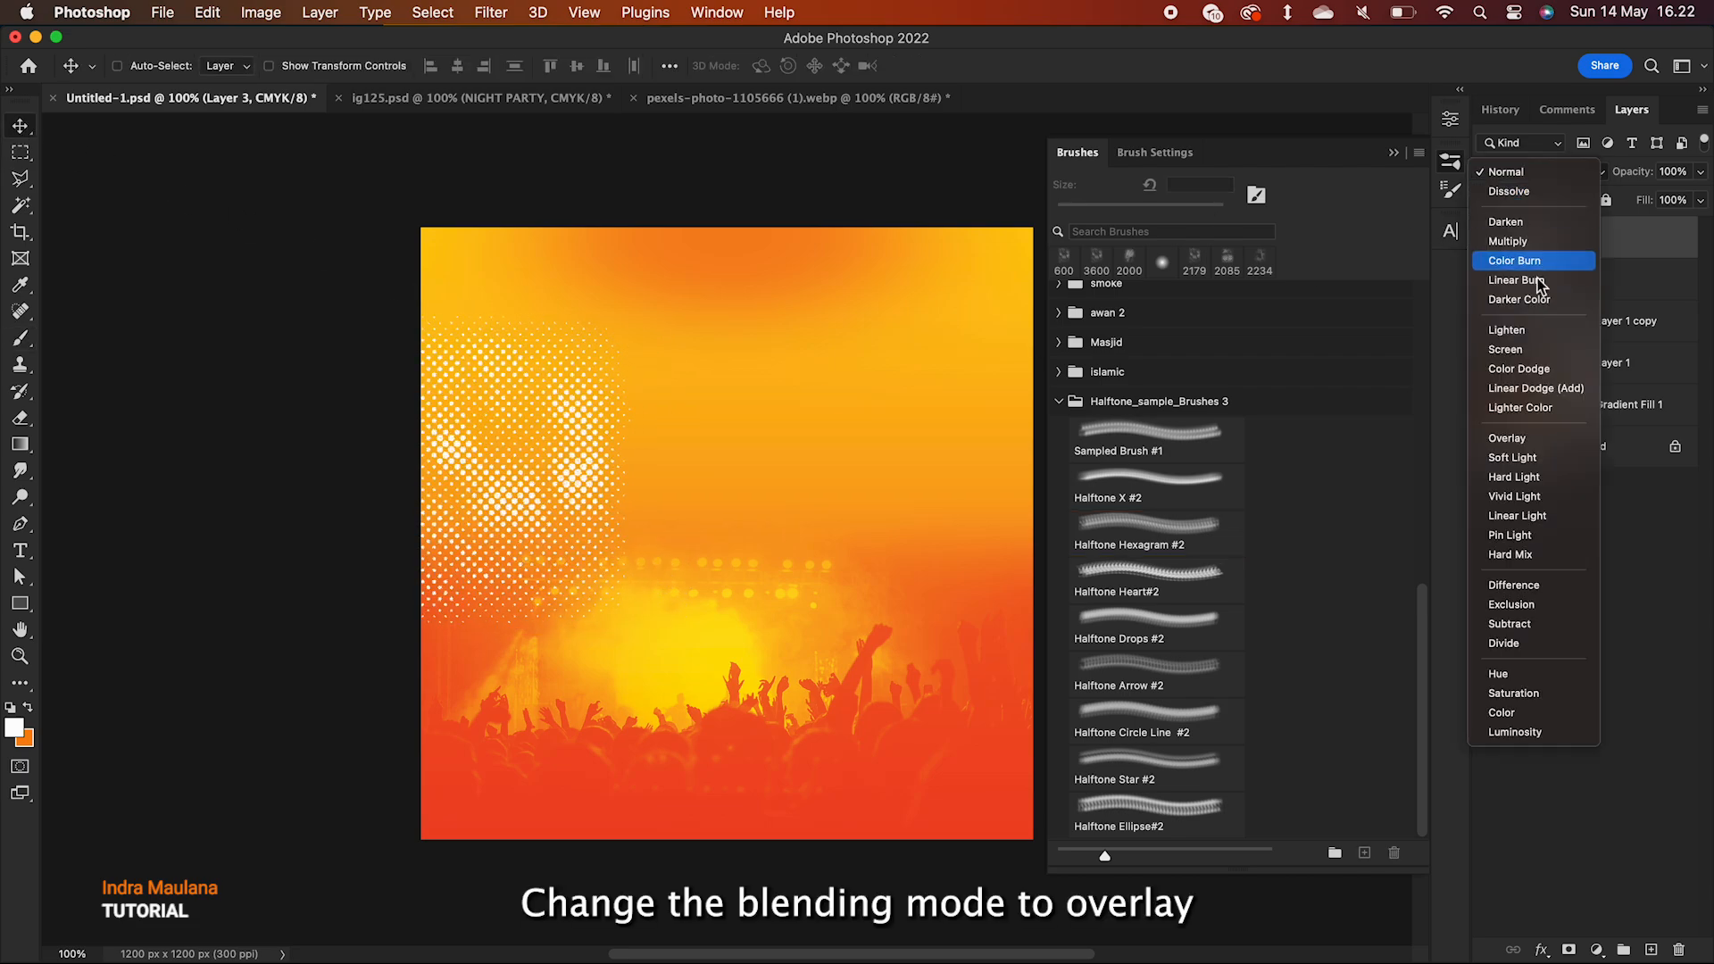
click(1527, 438)
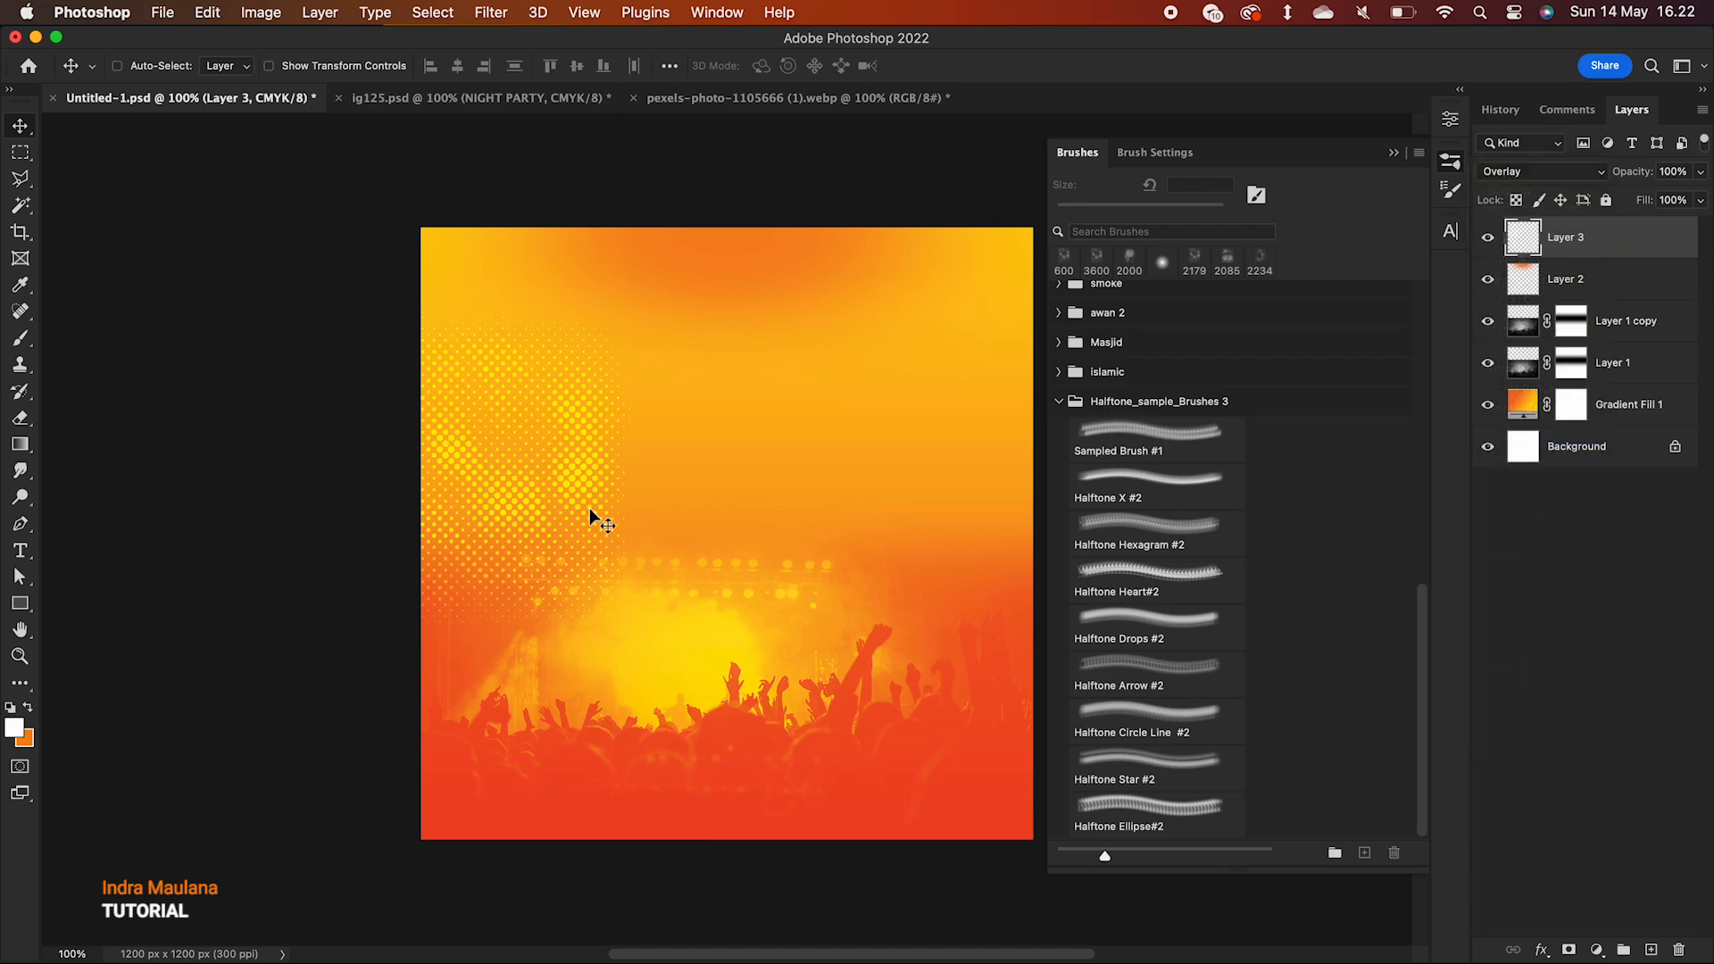
- Scale the halftone pattern up to about 117% and shift it further past the canvas's left edge
key(ctrl+t)
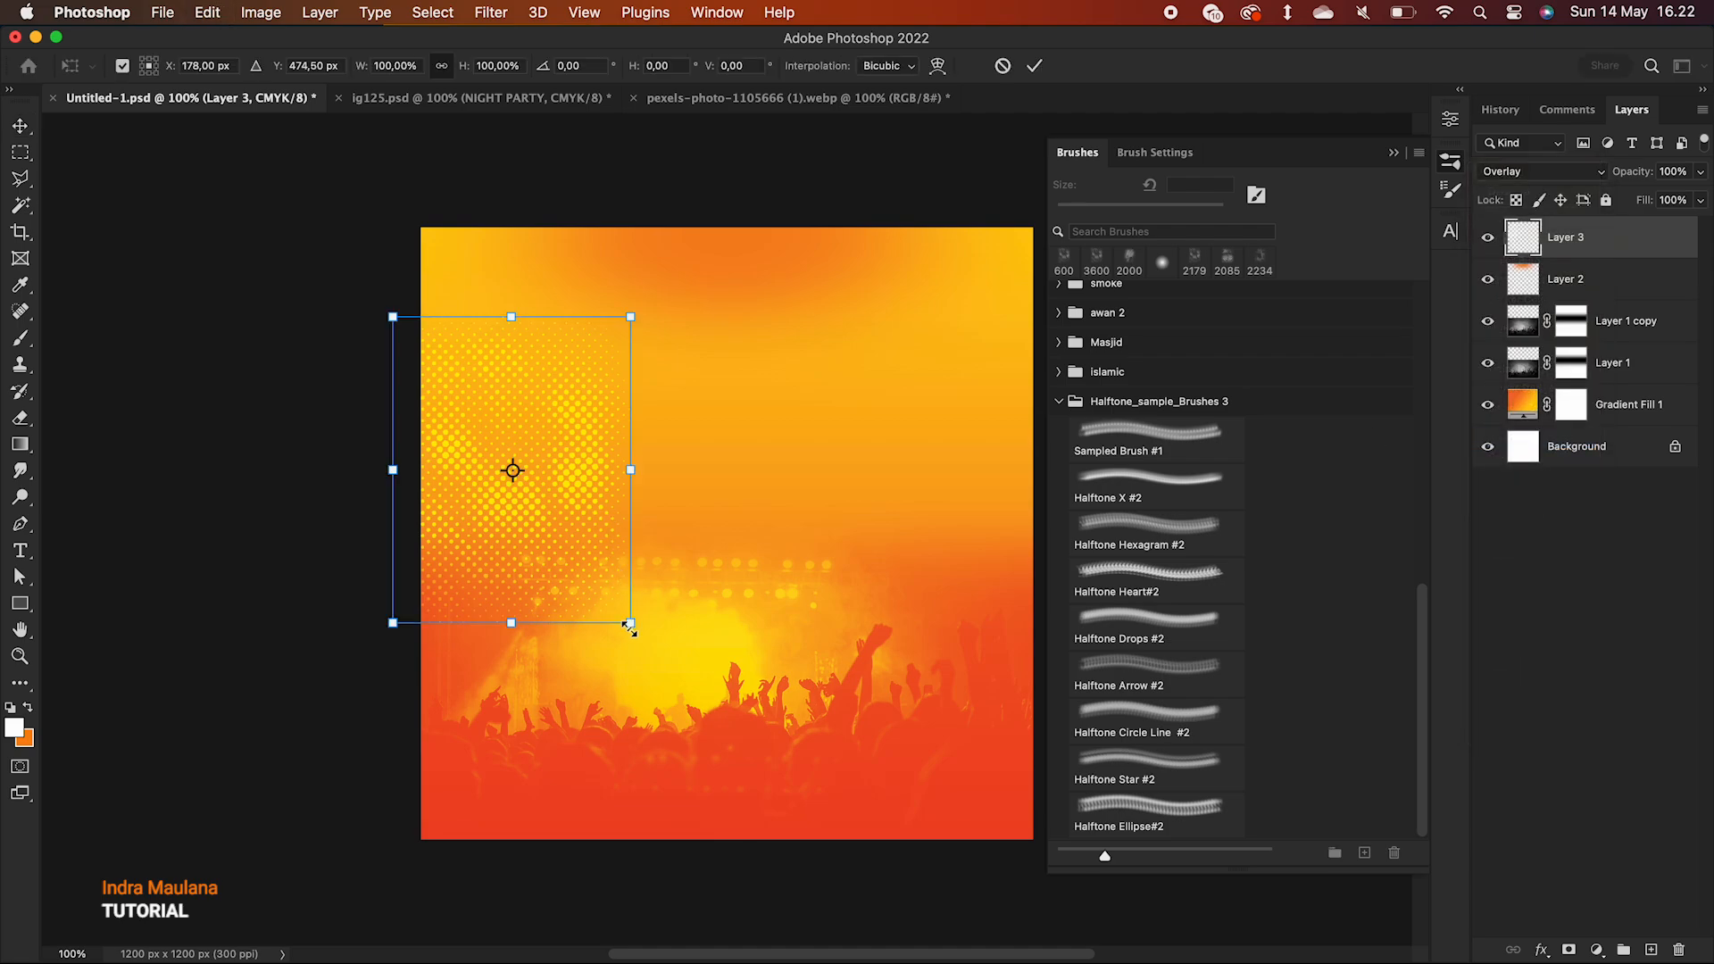
drag(630, 622, 671, 674)
drag(605, 569, 559, 536)
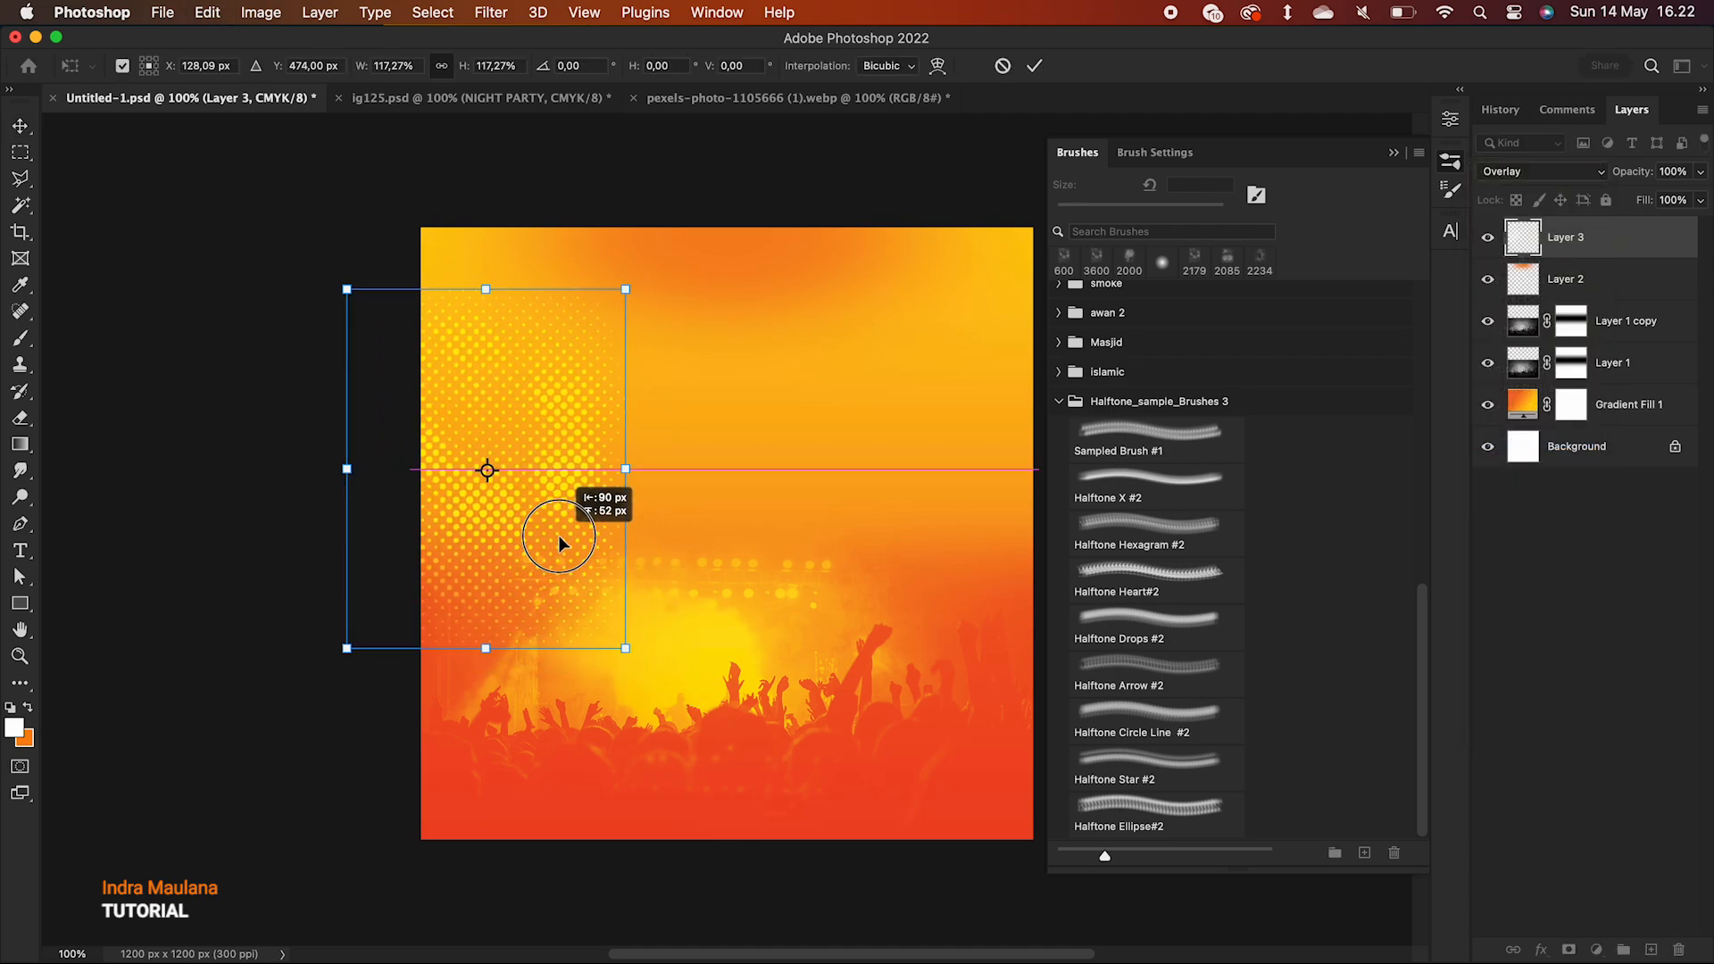
key(Return)
- Duplicate the halftone layer and move the copy to the right side of the canvas
drag(1600, 232, 1651, 911)
click(1650, 904)
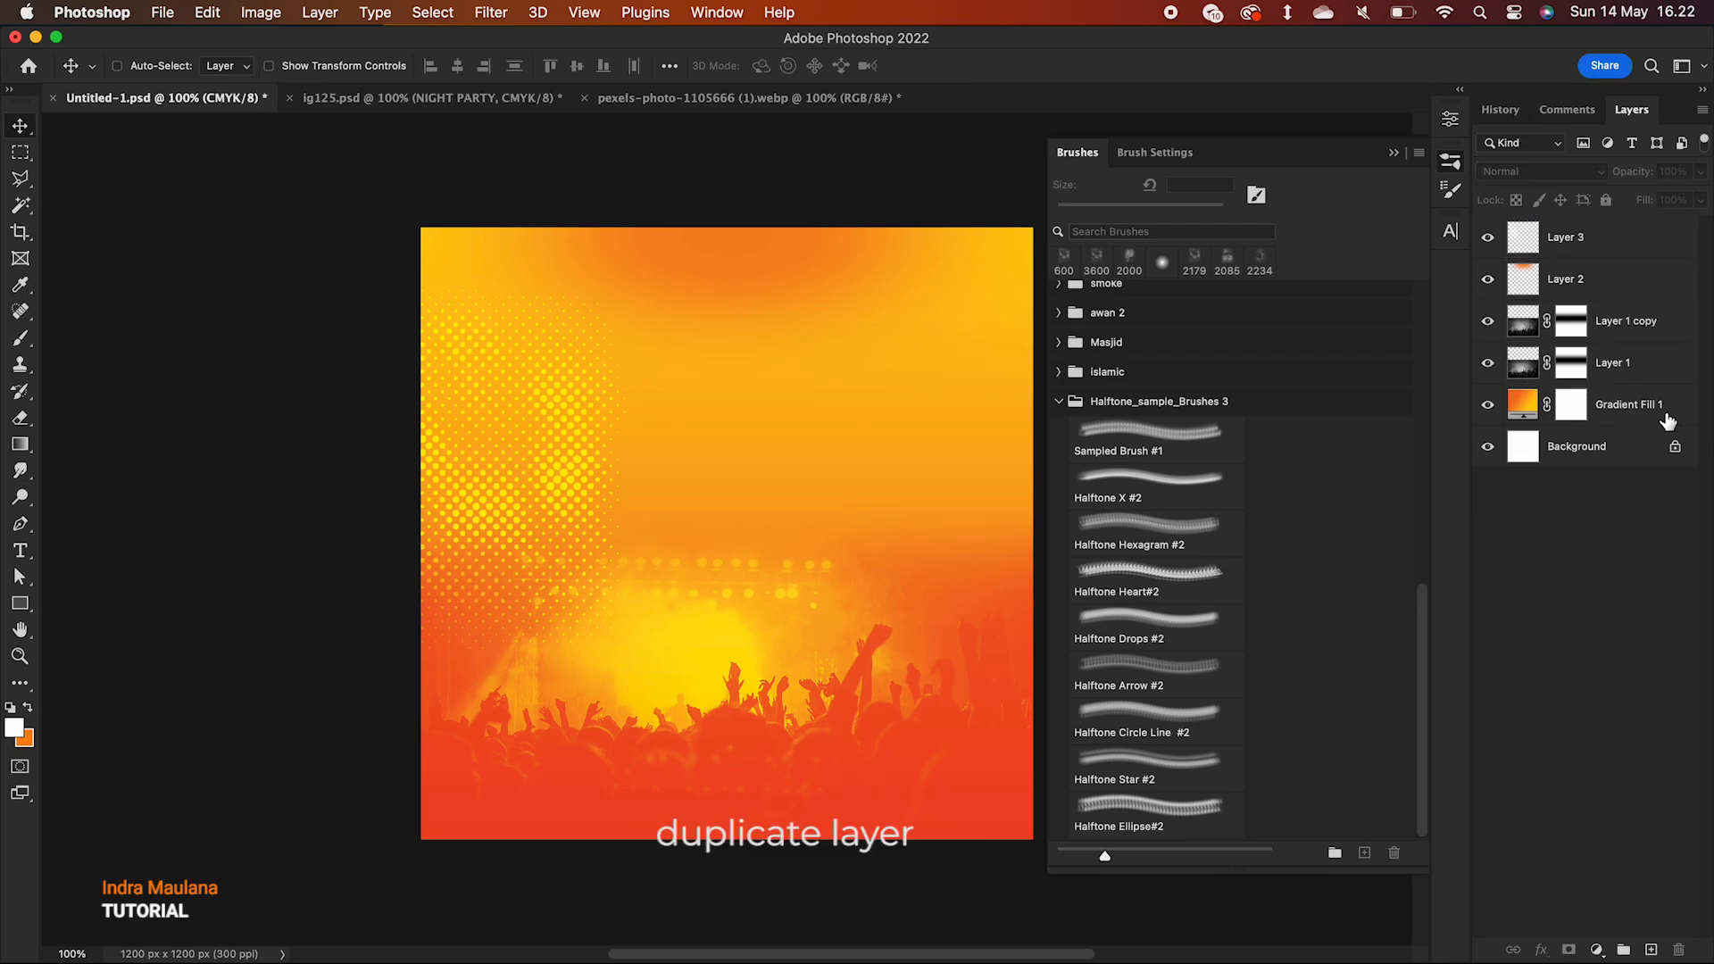
click(1605, 245)
drag(1644, 254, 1653, 954)
drag(616, 412, 993, 412)
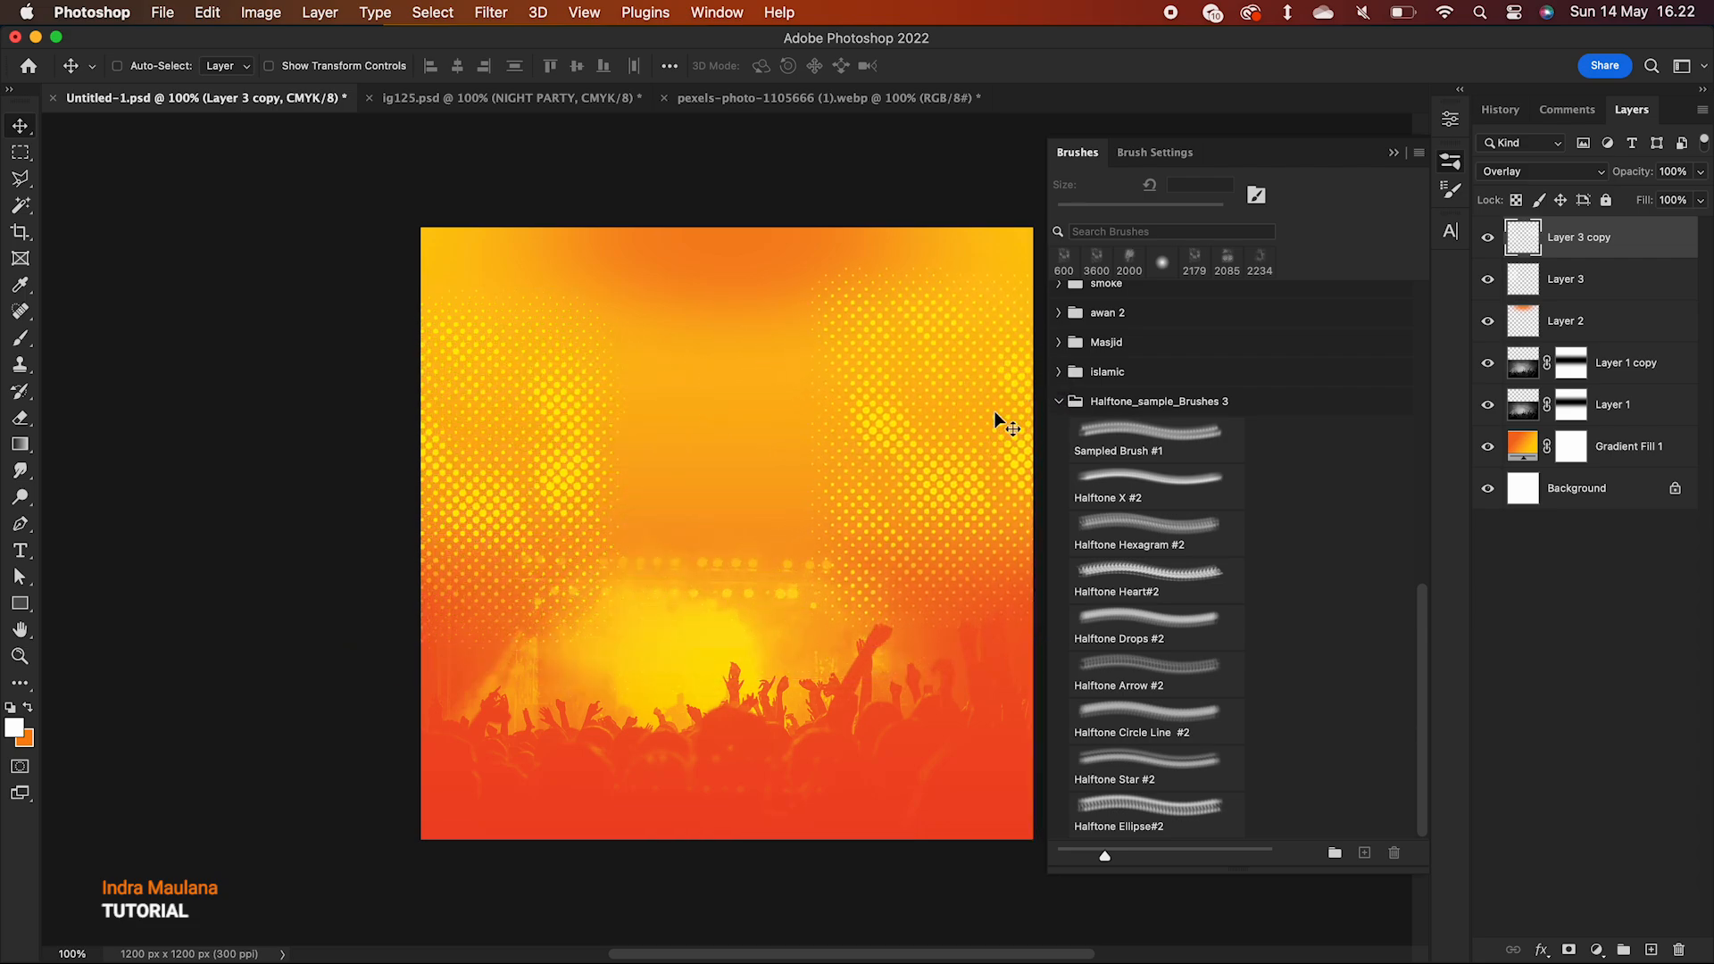
- Enlarge the duplicated halftone slightly and shift it further past the canvas's right edge
key(super+t)
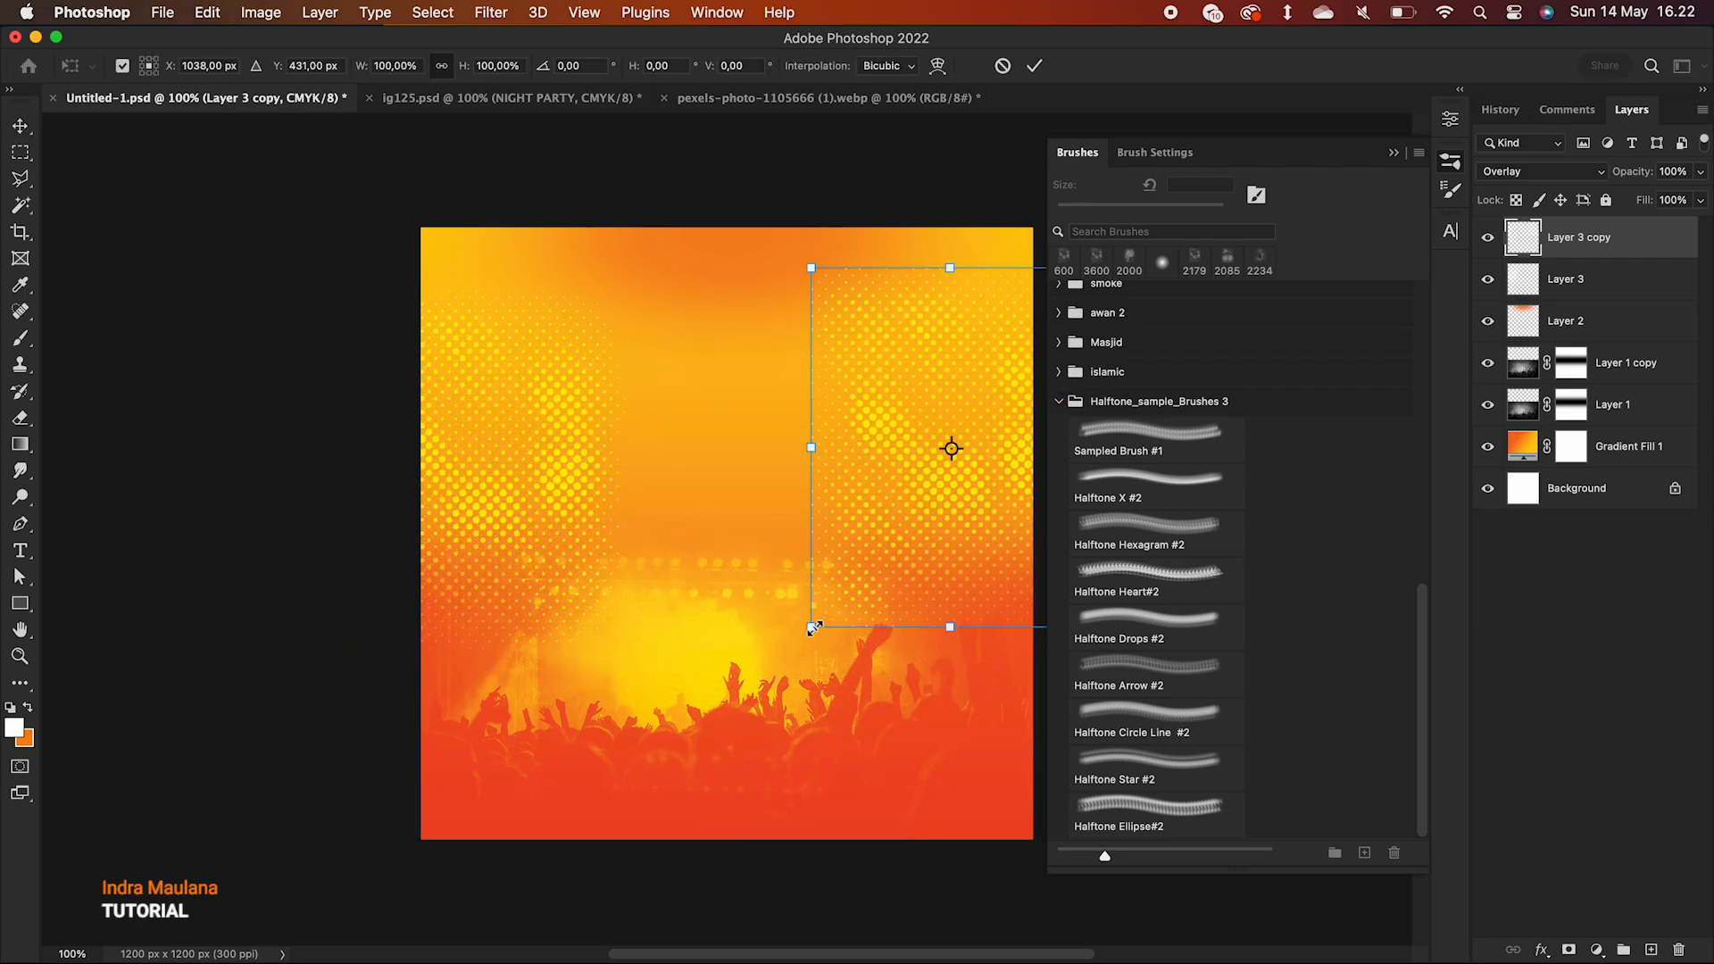
drag(815, 628, 790, 659)
key(Return)
drag(902, 502, 942, 503)
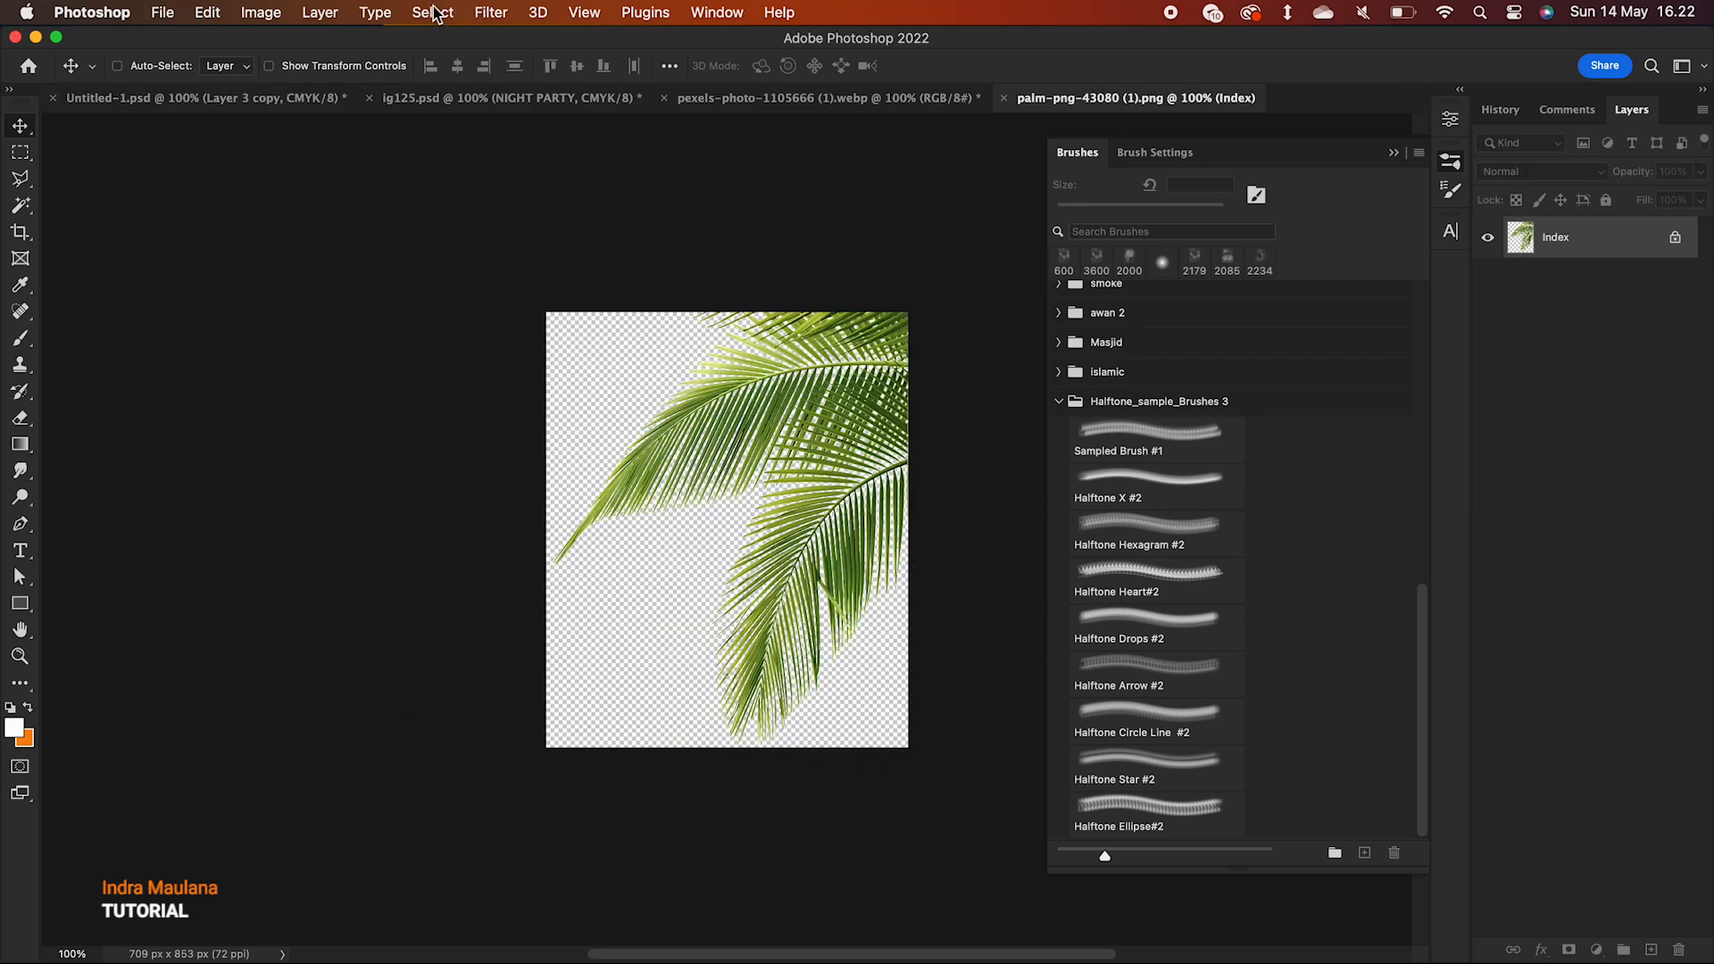
- Copy the entire palm leaf image from palm-png-43080 (1).png and paste it into the upper-right corner of the Untitled-1.psd poster
click(433, 11)
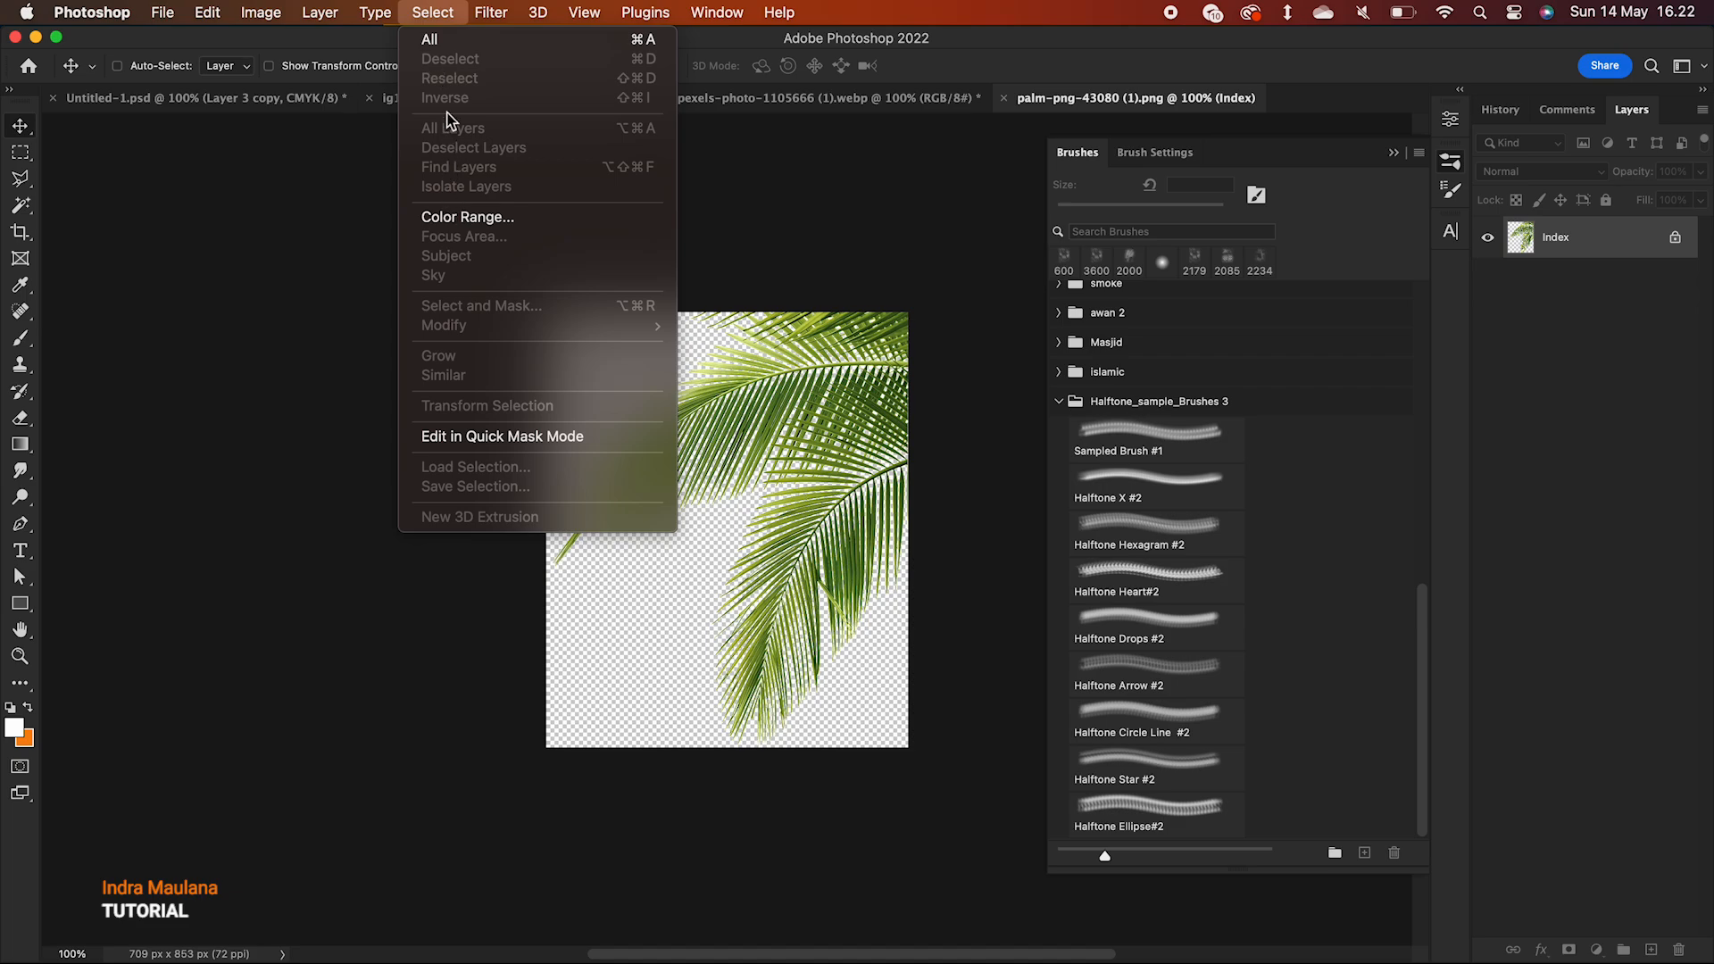
click(432, 40)
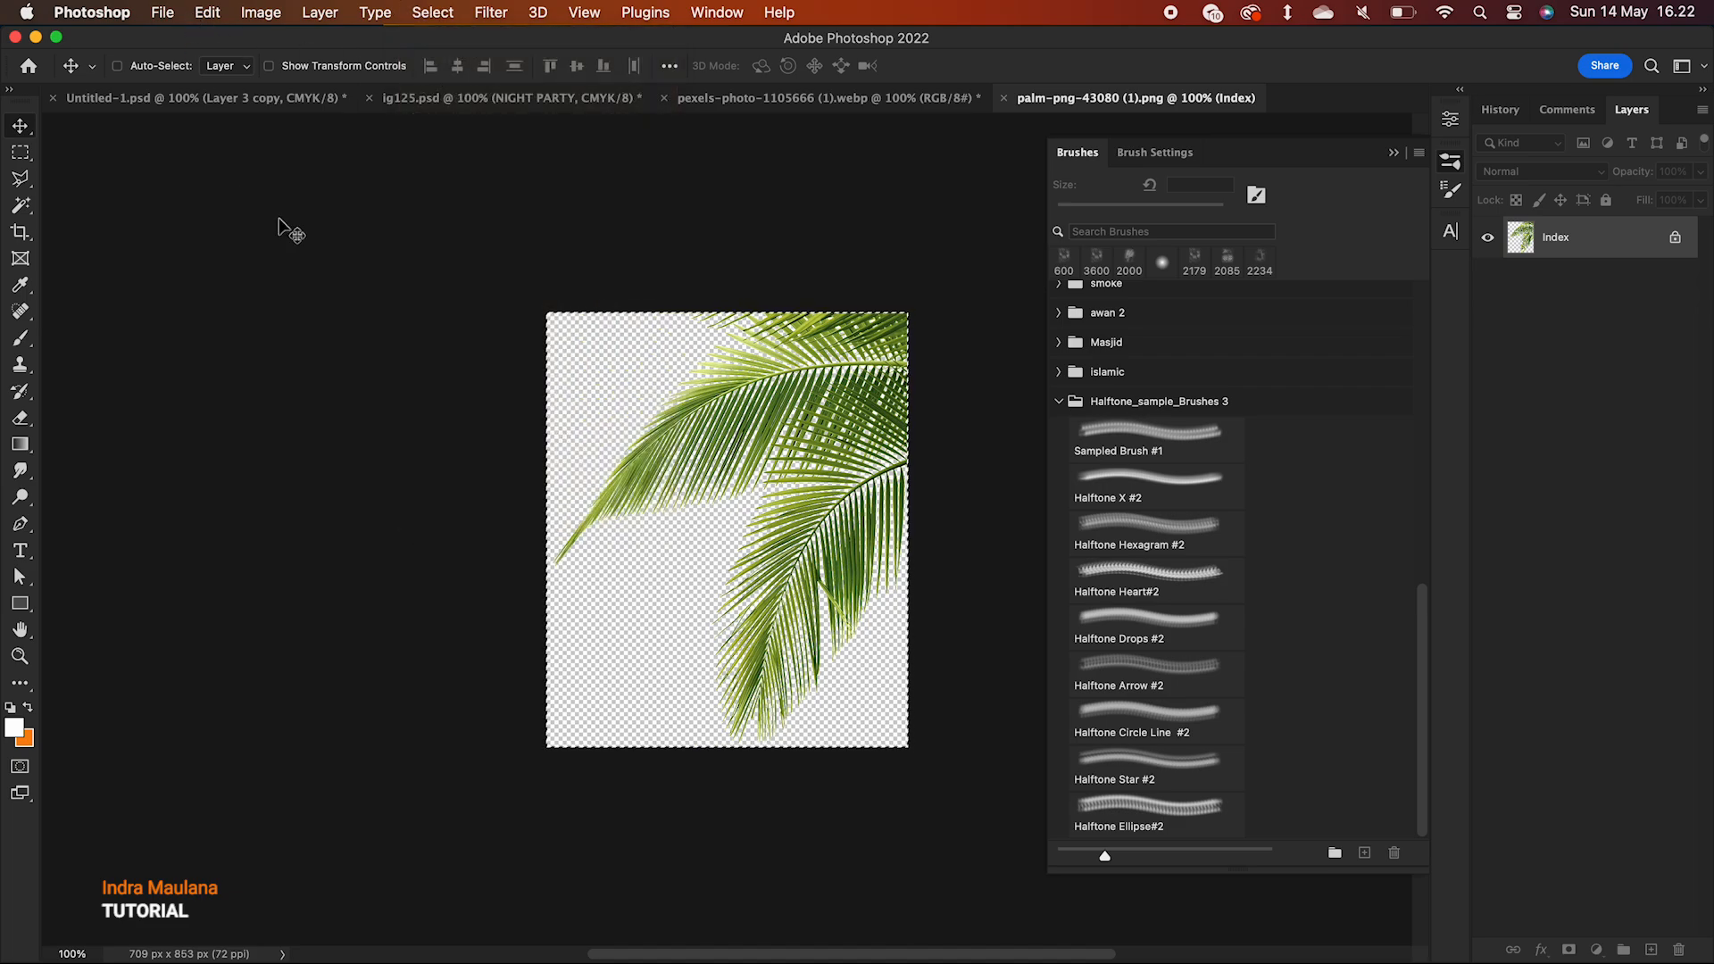
click(209, 12)
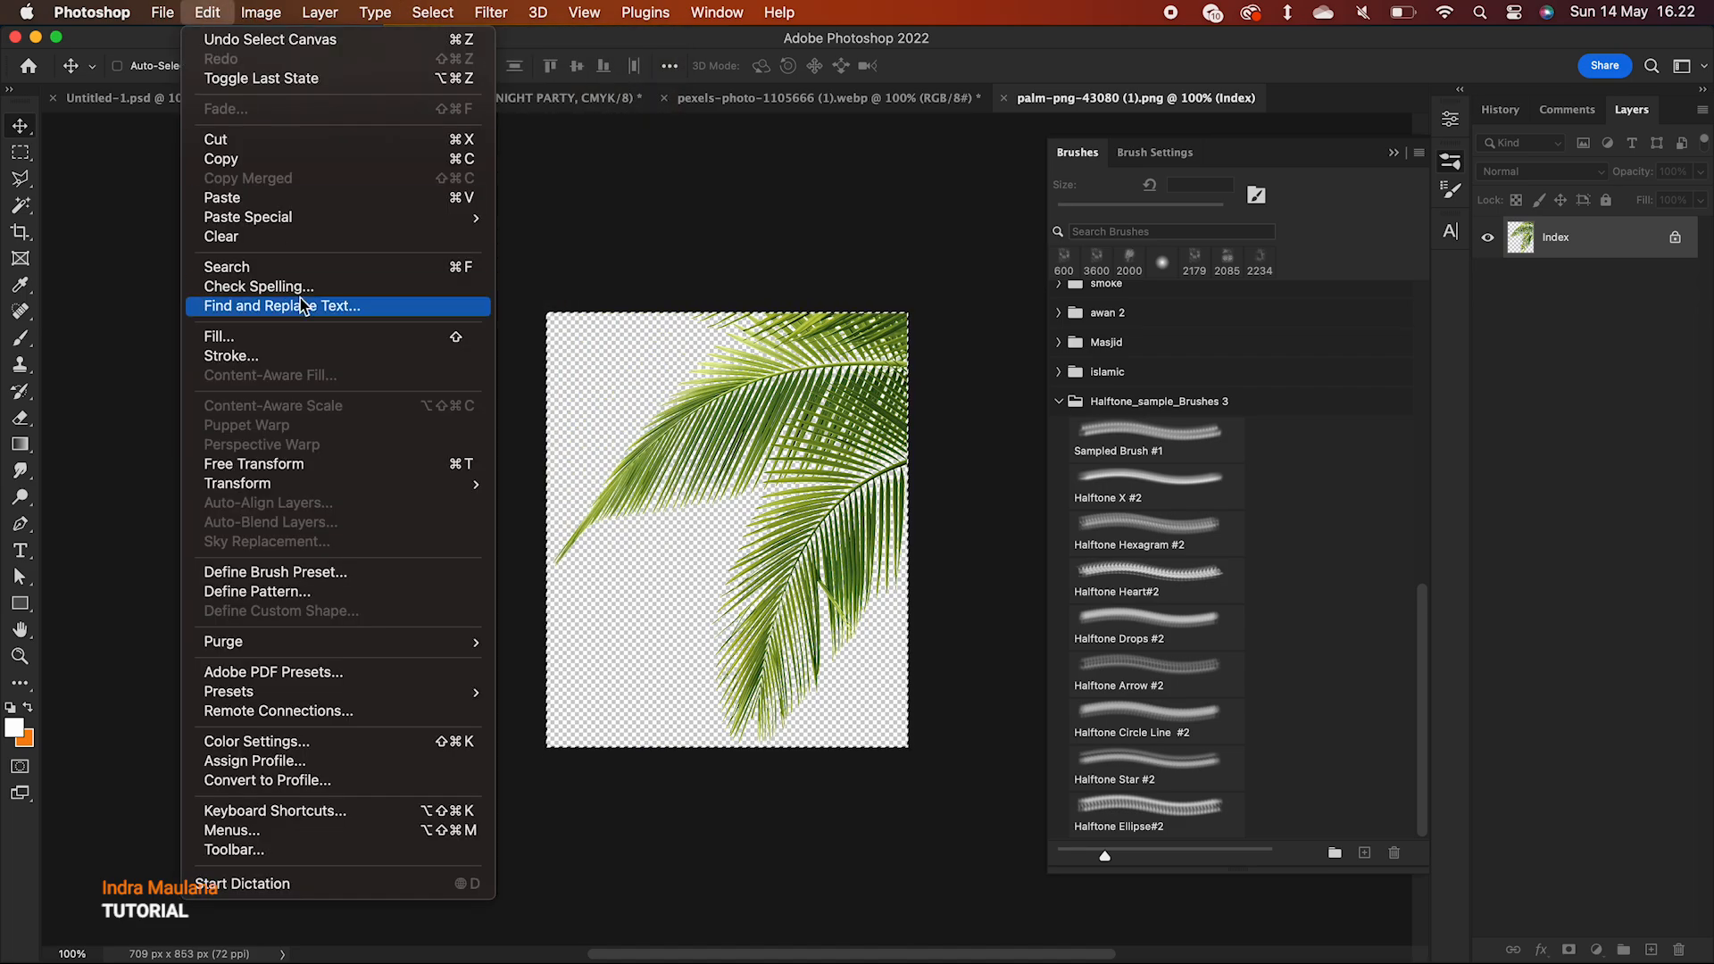
click(252, 158)
click(163, 100)
key(super+v)
scroll(739, 388, right, 3)
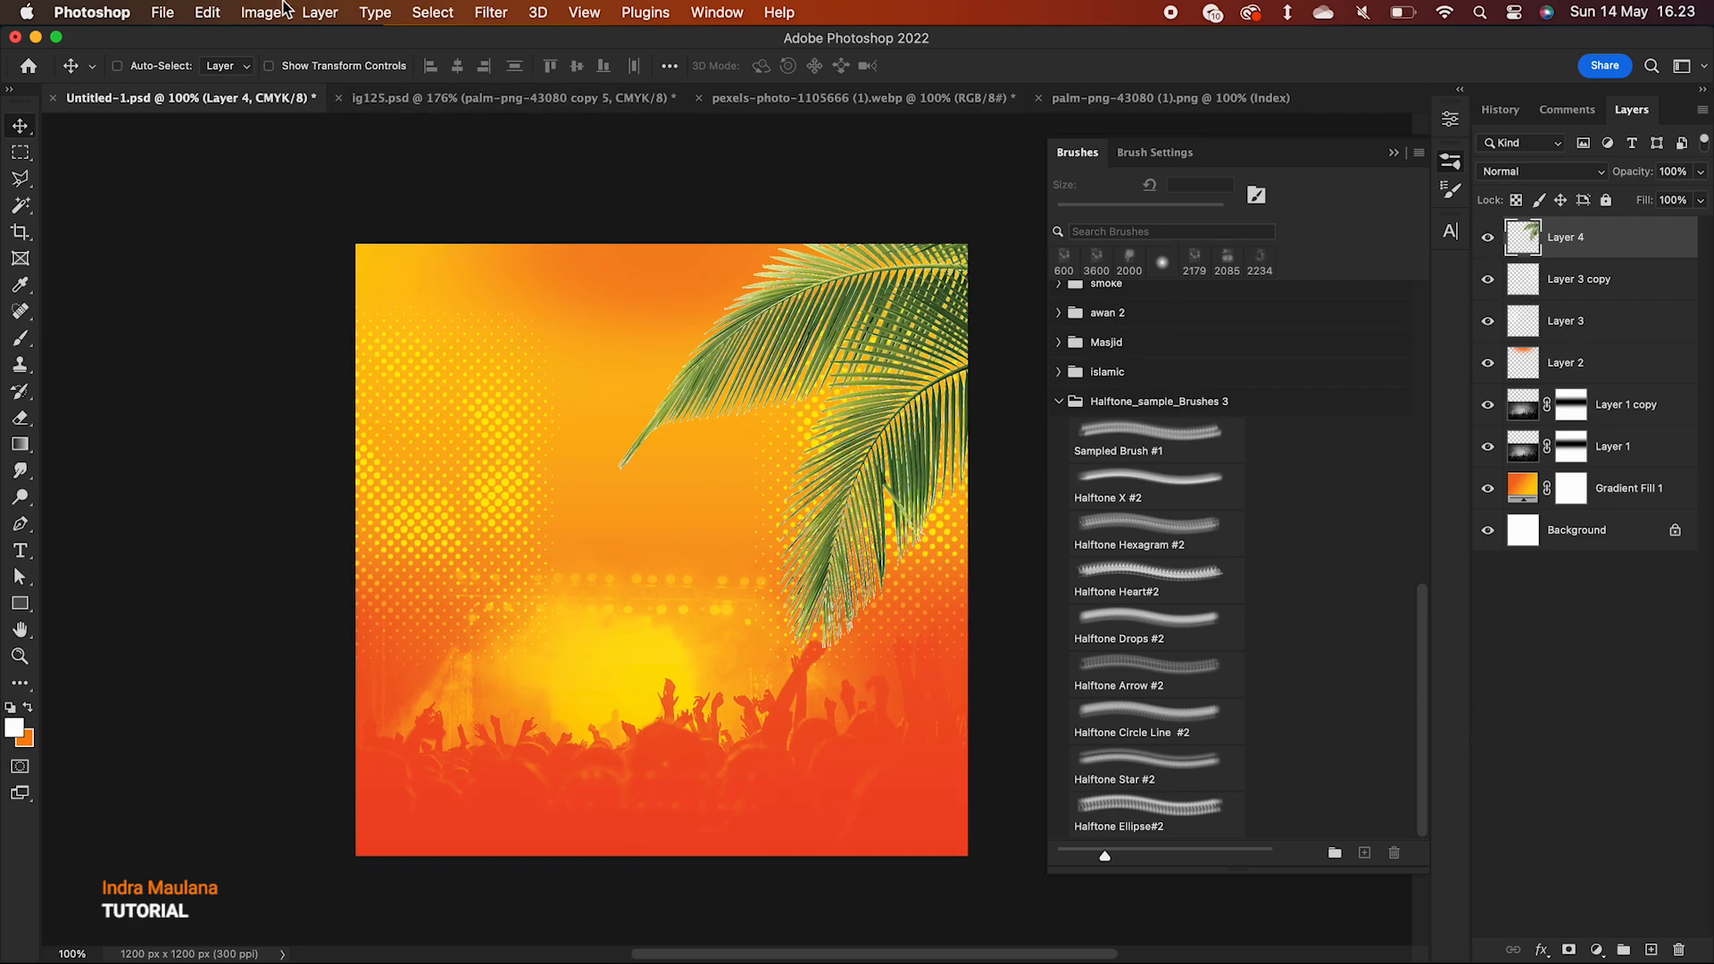
- Recolour the palm leaf with a Hue/Saturation adjustment of Hue +31, Saturation +100 and Lightness -31
click(247, 20)
mouse_move(345, 68)
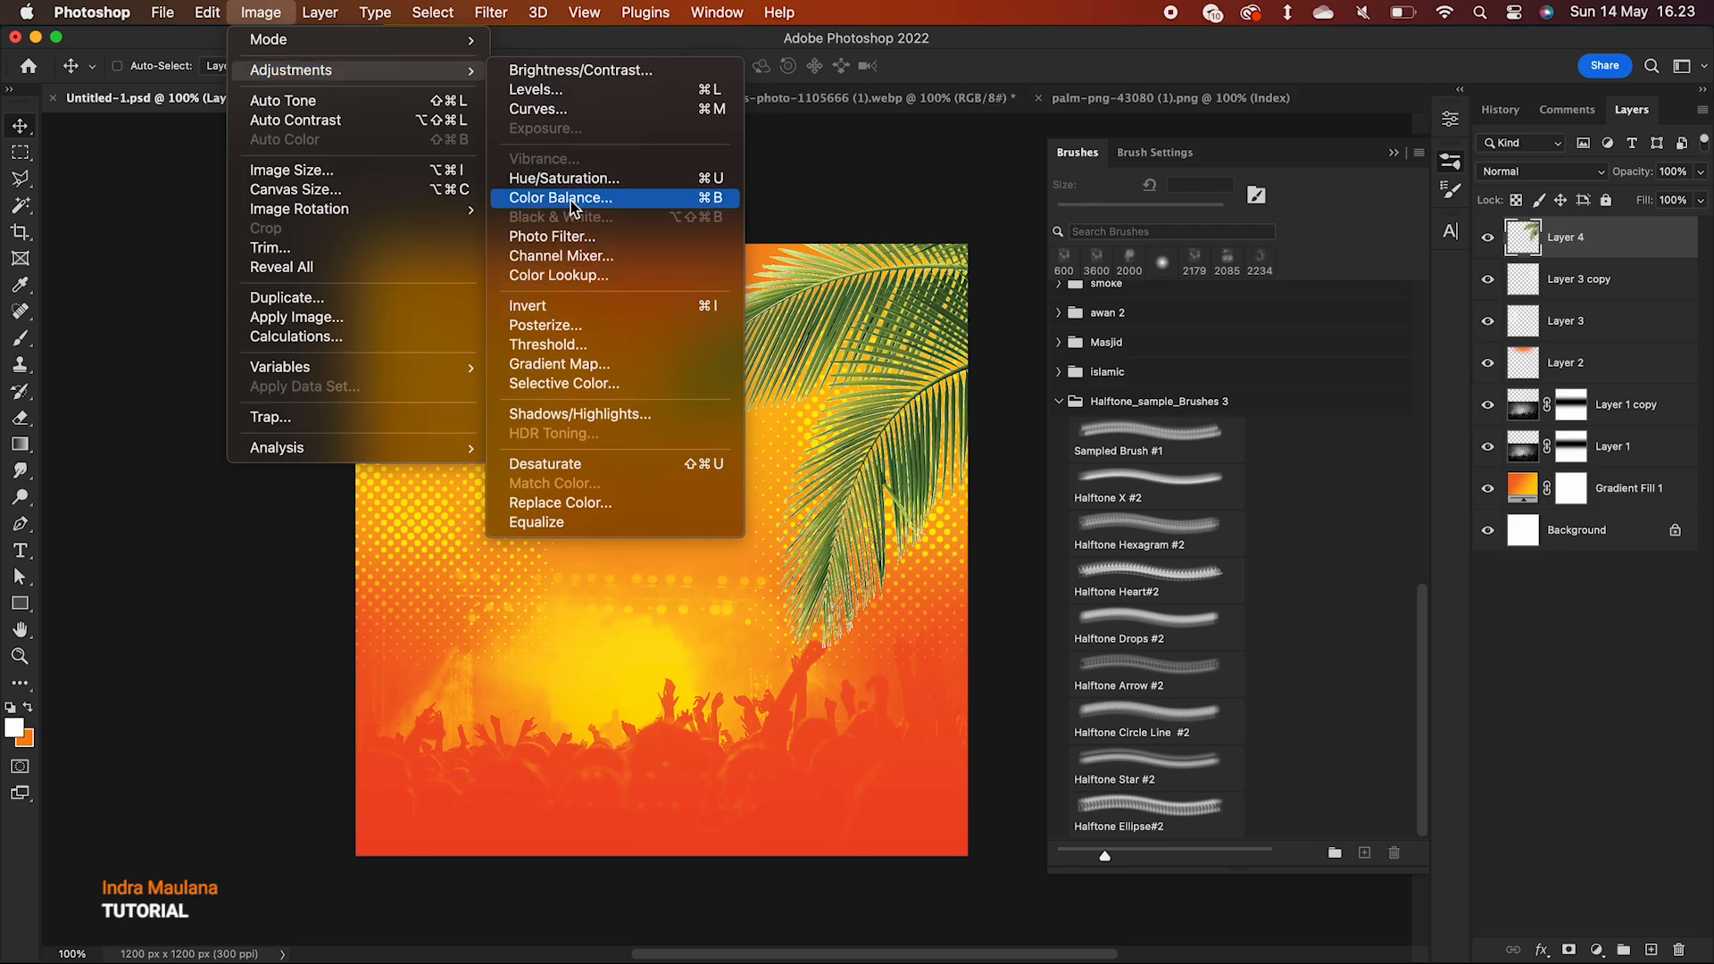
click(572, 184)
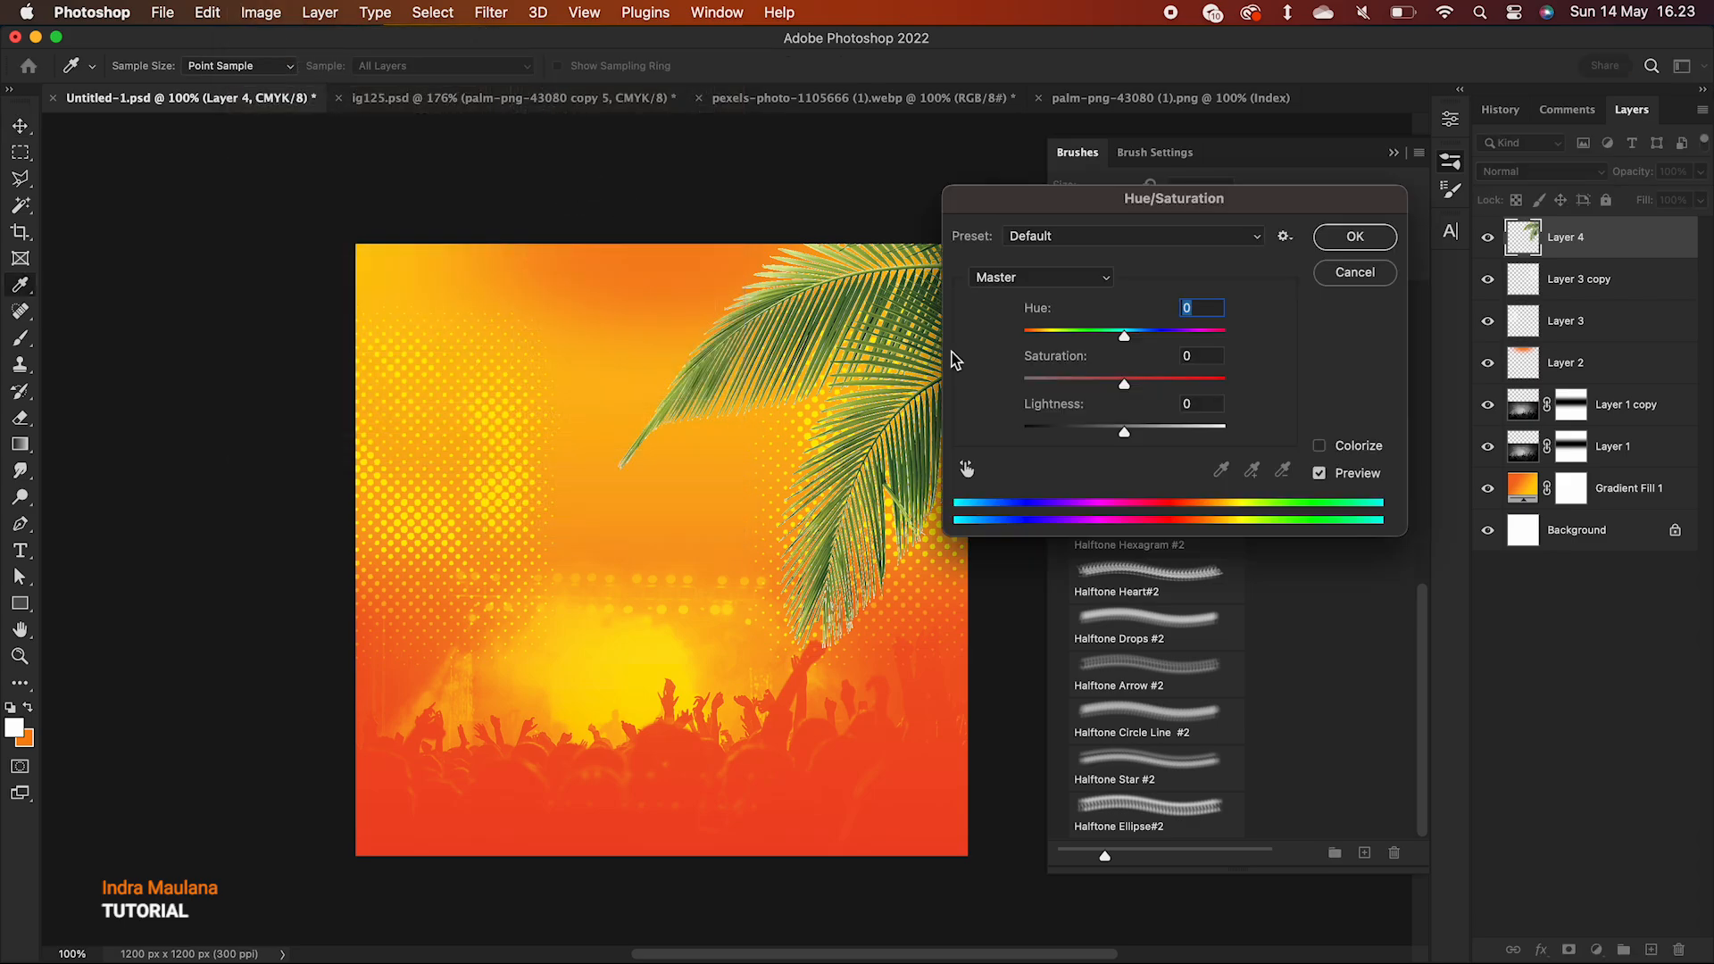
drag(1125, 336, 1096, 451)
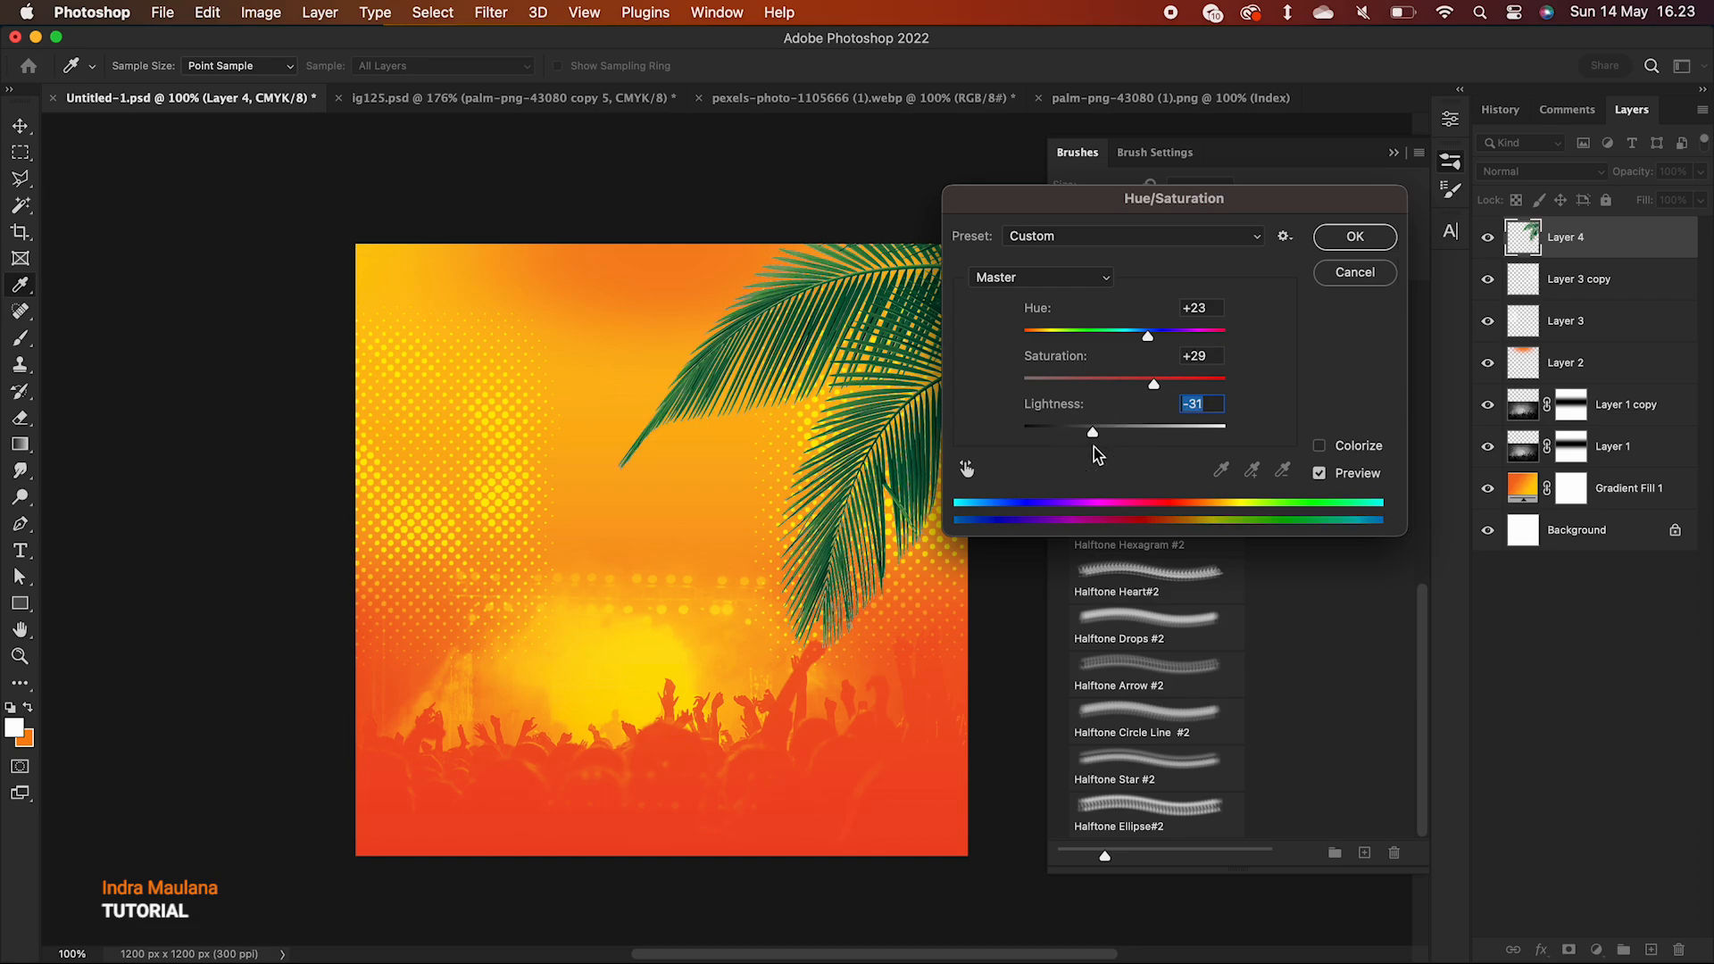
drag(1155, 385, 1241, 380)
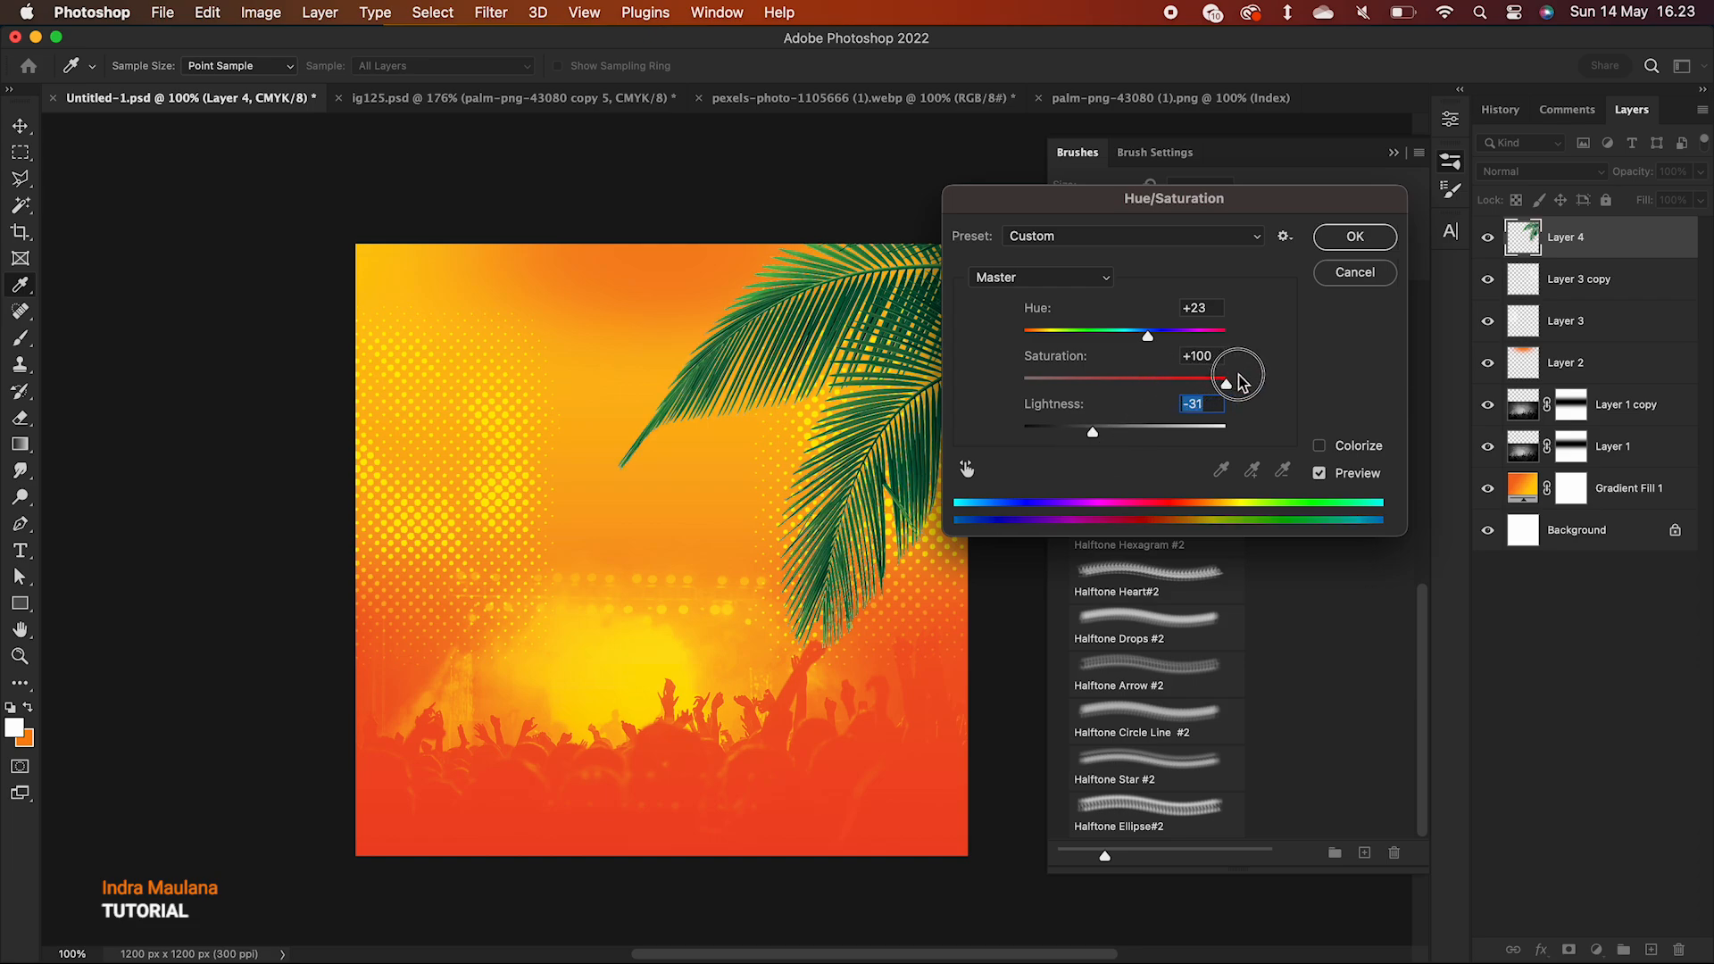
drag(1148, 338, 1158, 343)
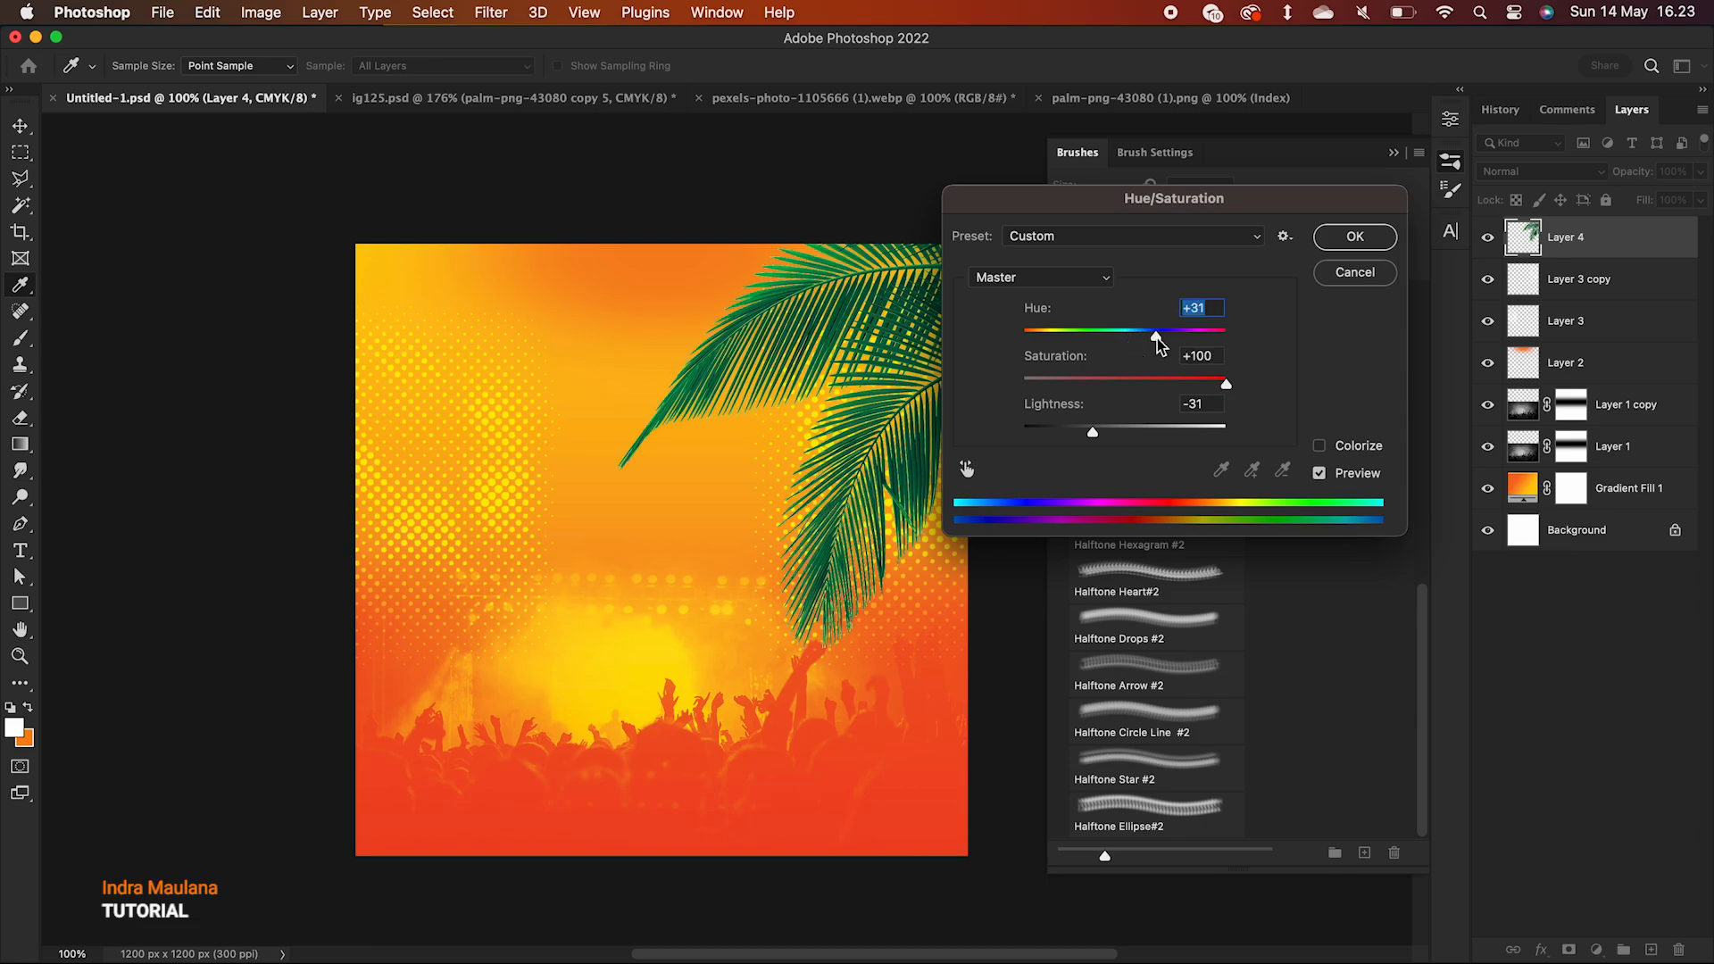
click(1355, 236)
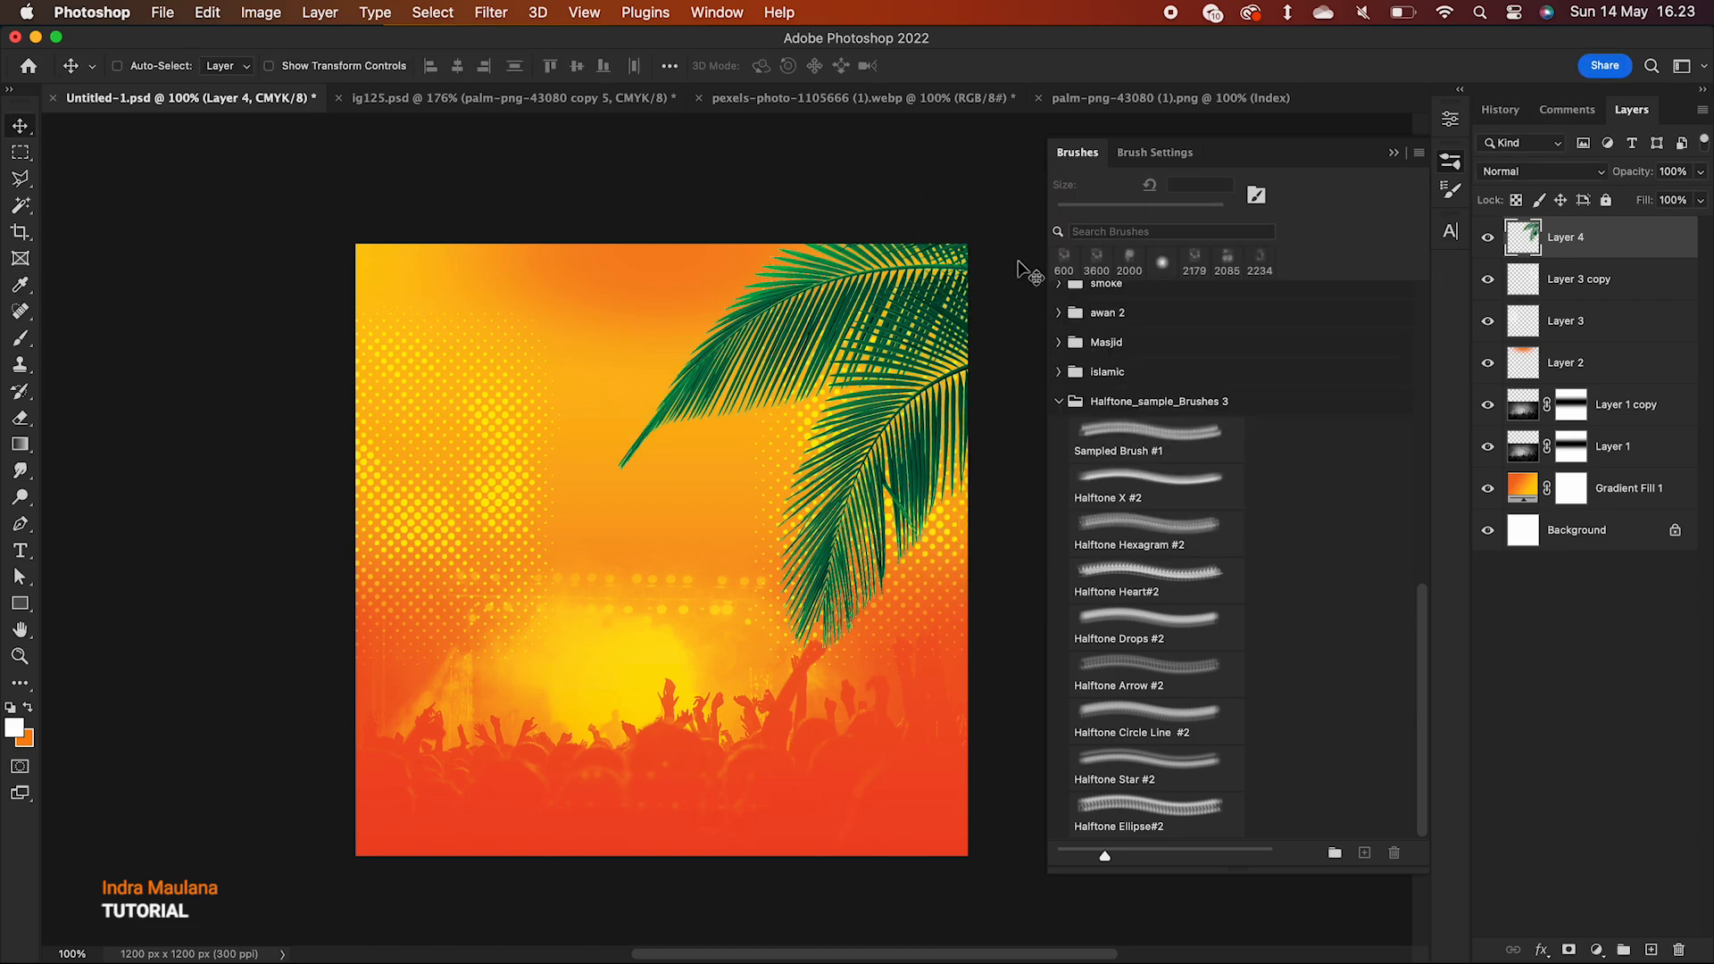
- Scale the palm leaf down to about 89% in the poster's upper-right corner
key(super+t)
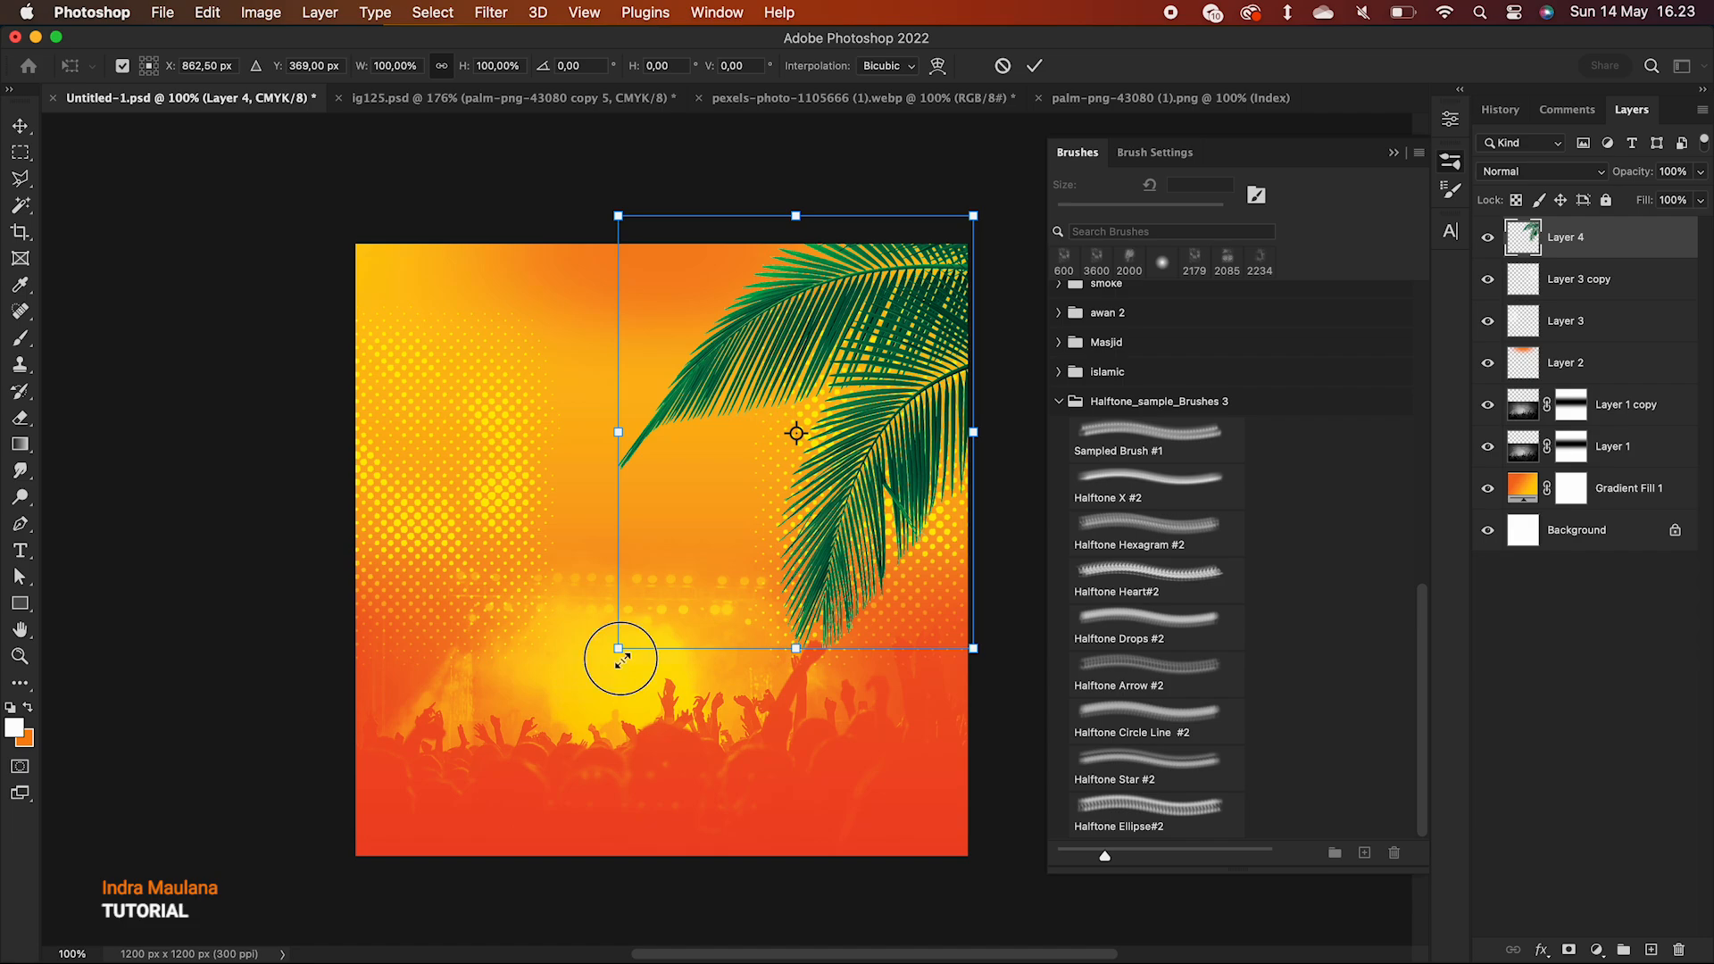
drag(620, 658, 651, 613)
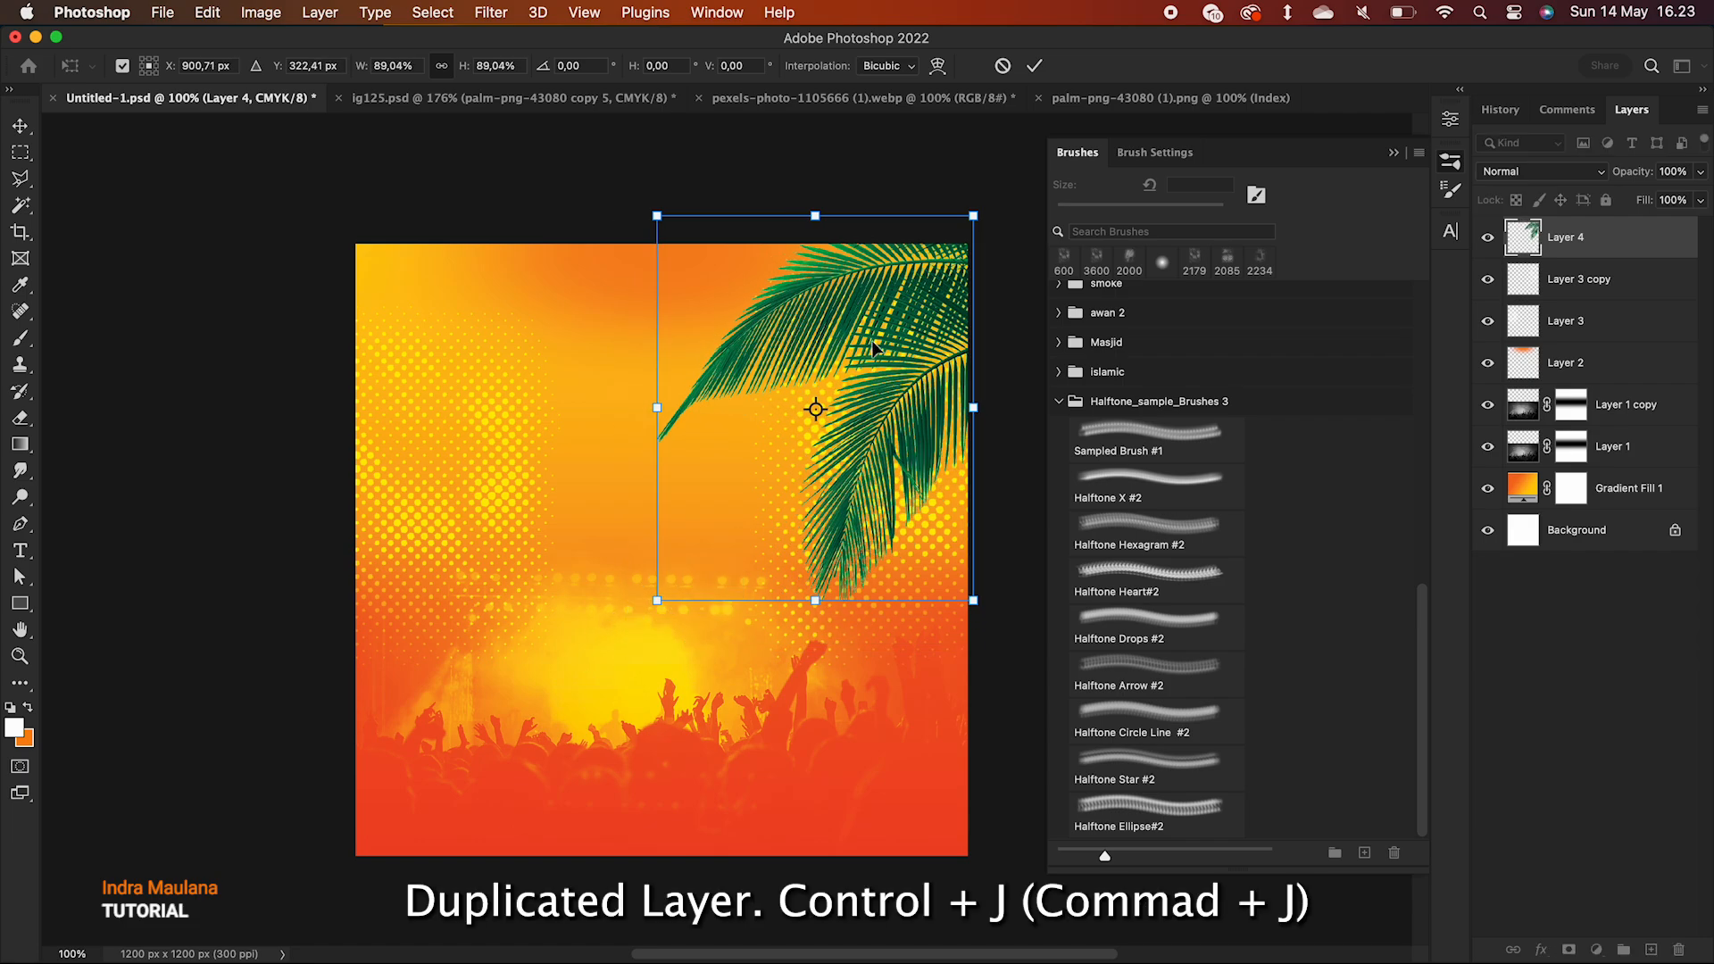
drag(875, 296, 579, 337)
key(Return)
- Duplicate the palm leaf layer and flip the copy horizontally on the poster's upper-left side
key(super+j)
key(super+t)
right_click(578, 366)
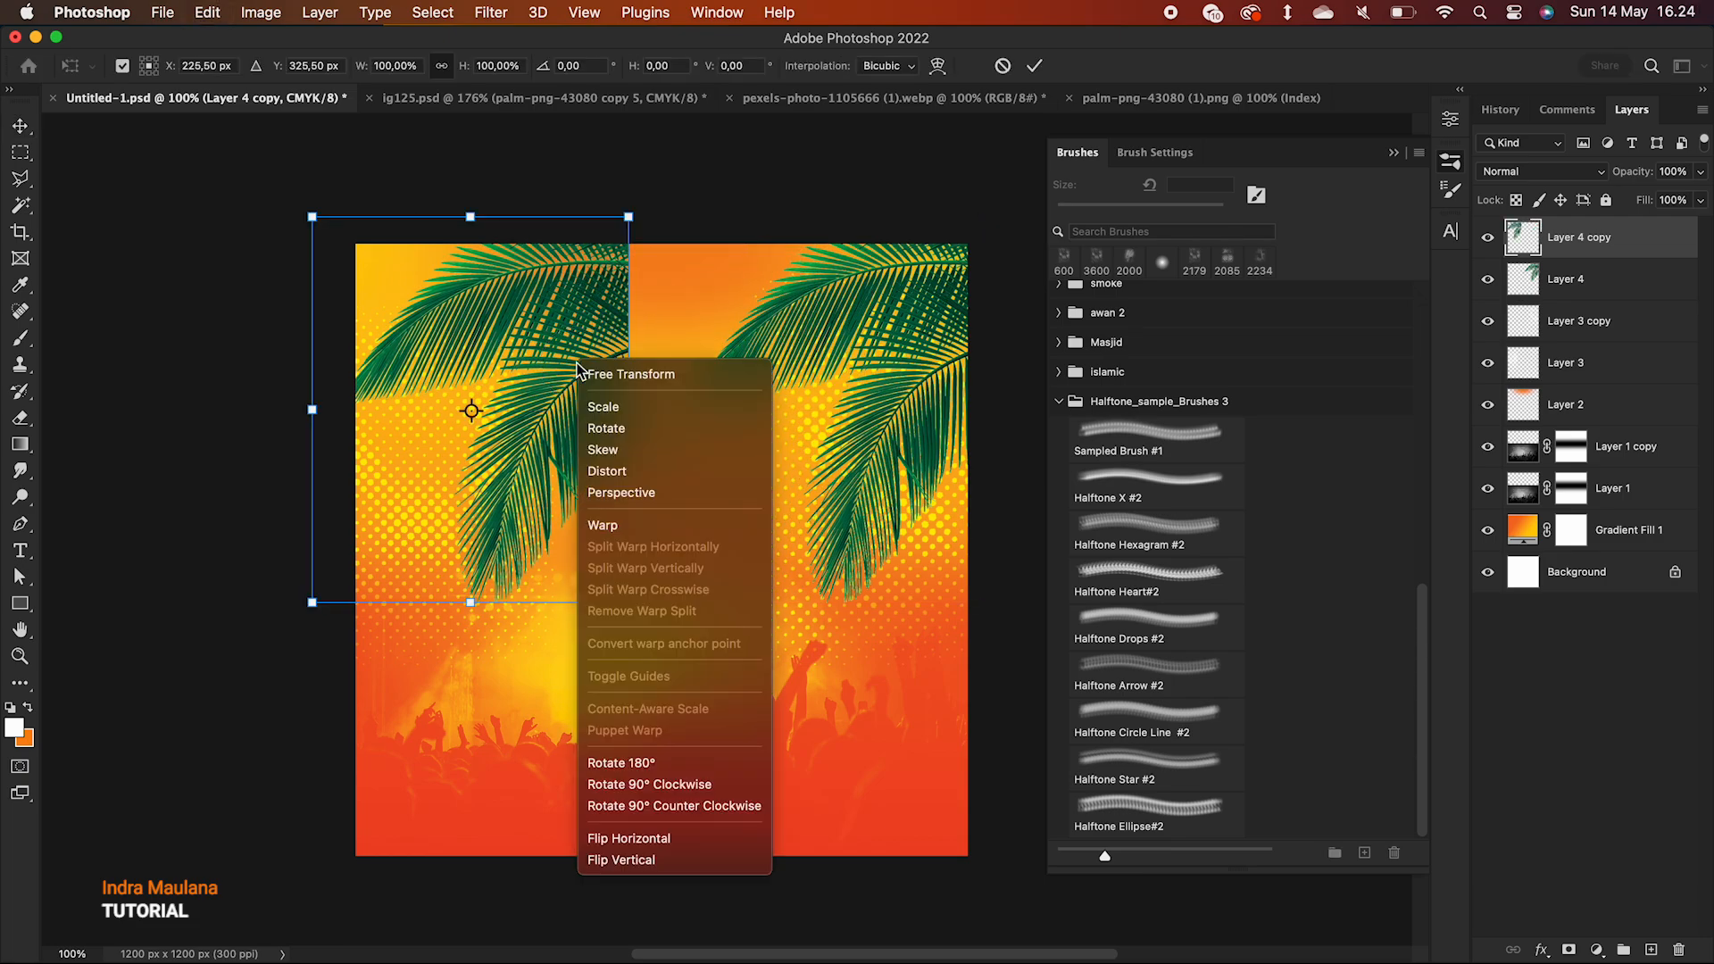
click(623, 844)
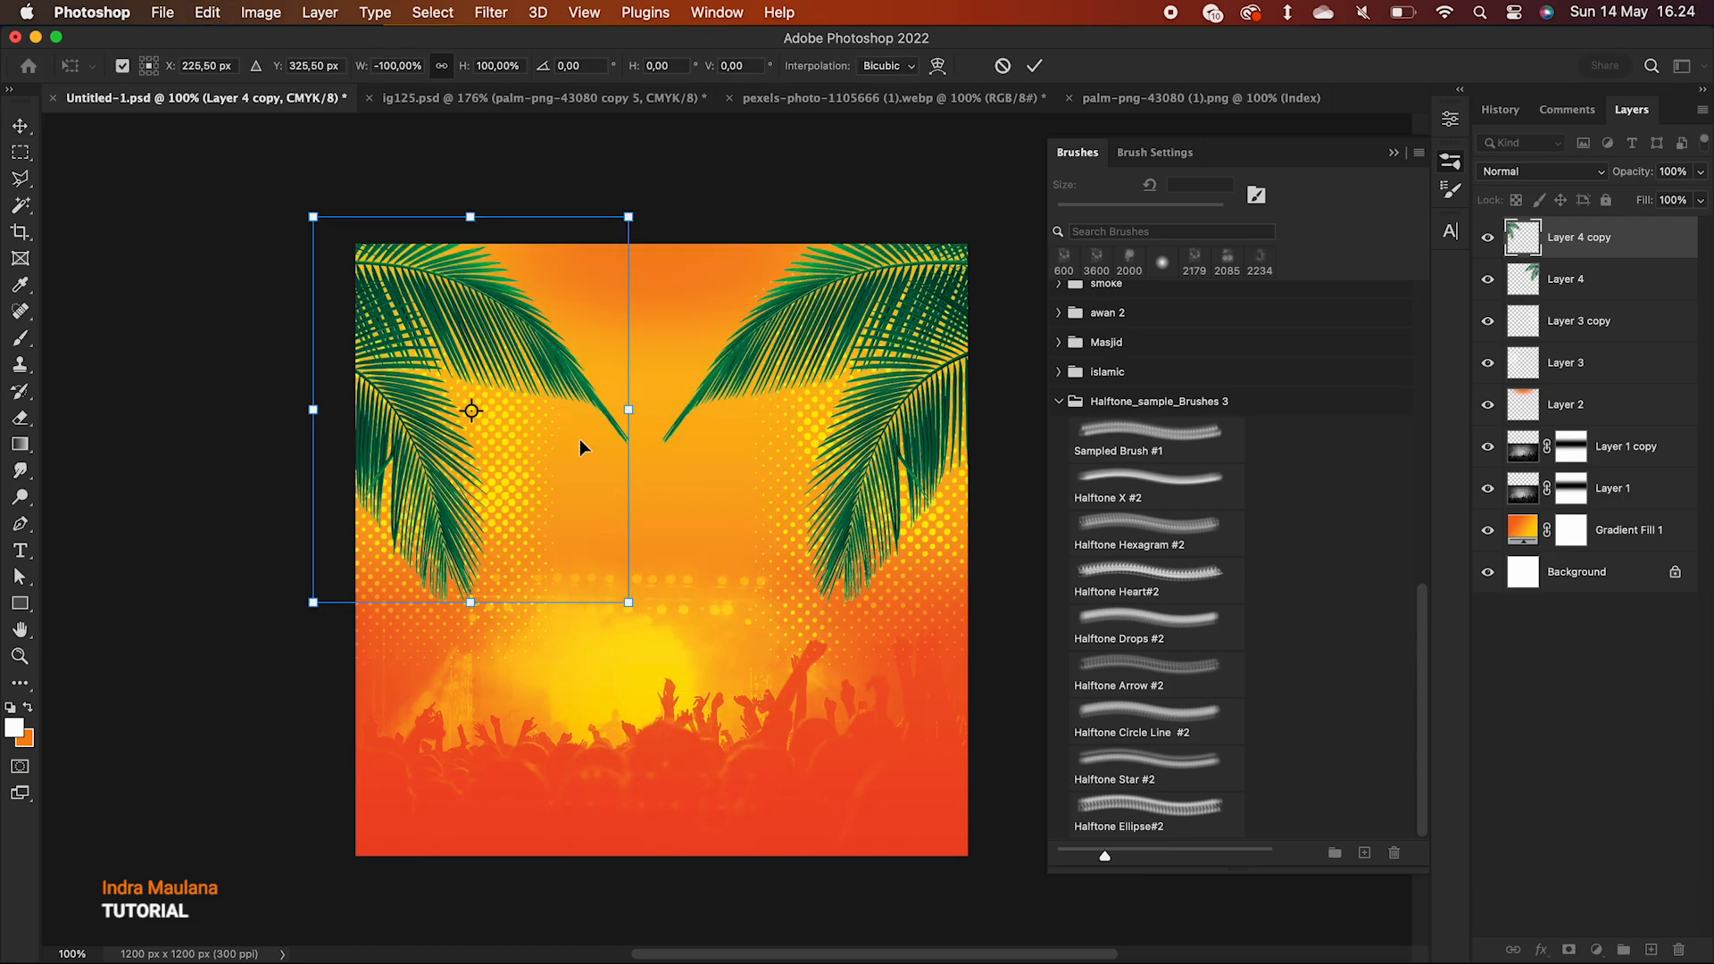
- Scale the flipped palm leaf down to about 86% and fit it into the poster's upper-left corner
drag(532, 280, 570, 283)
drag(661, 604, 591, 569)
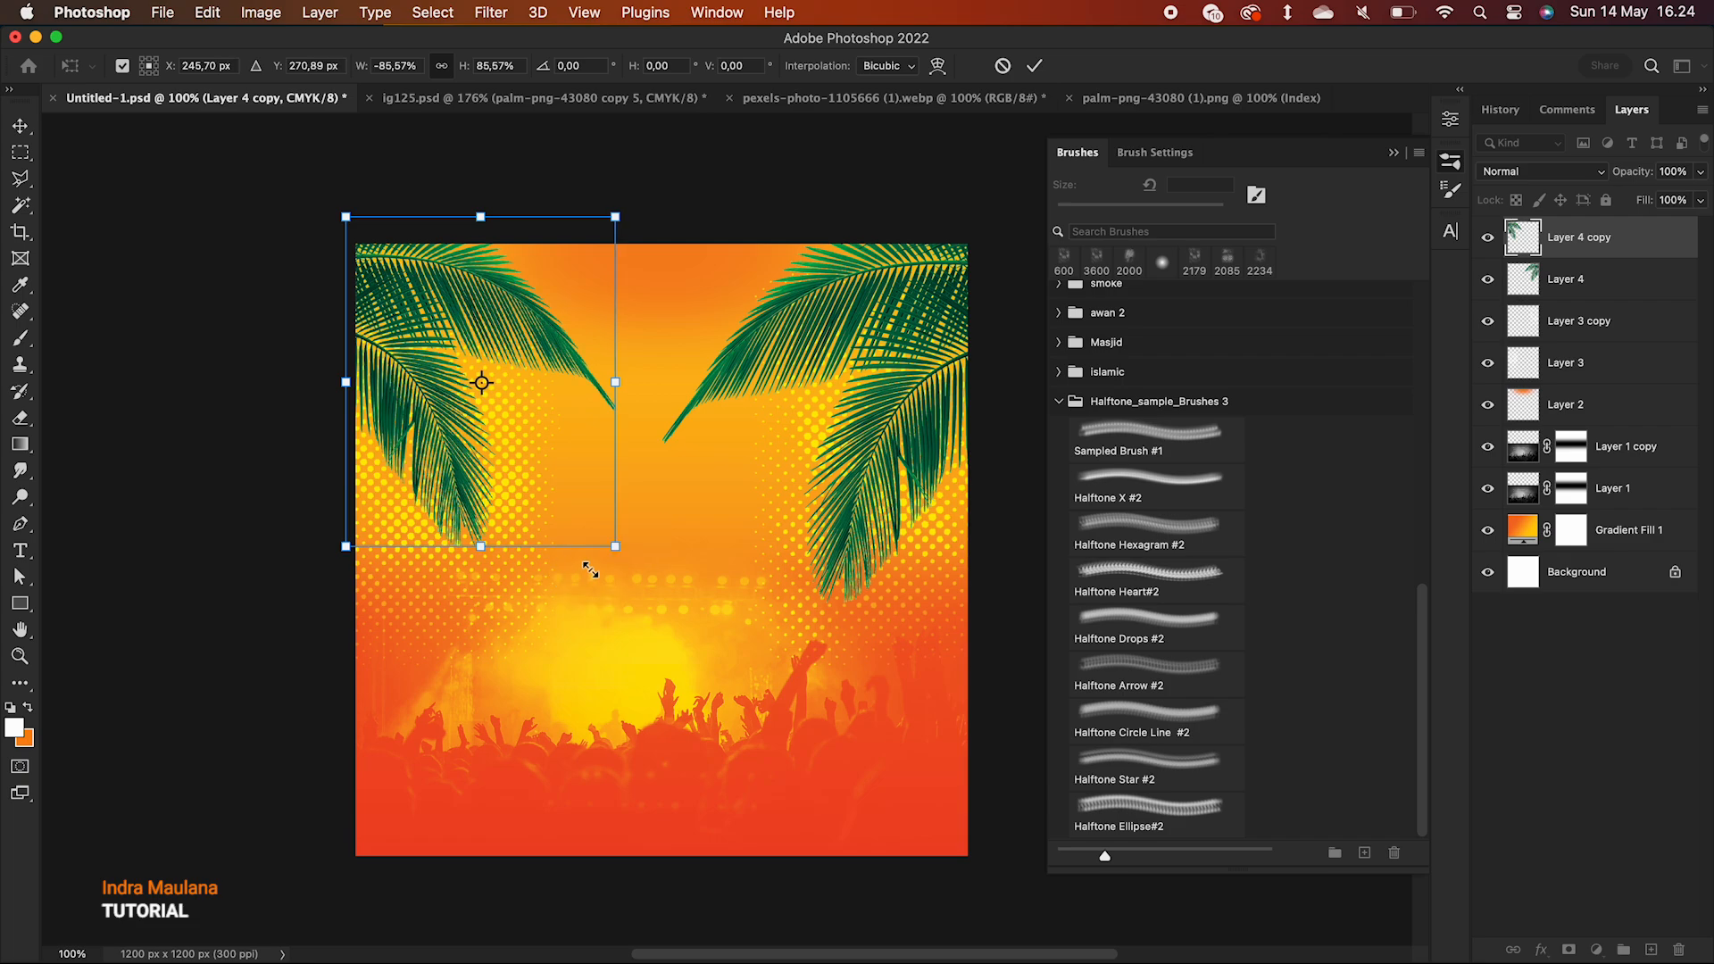
key(Return)
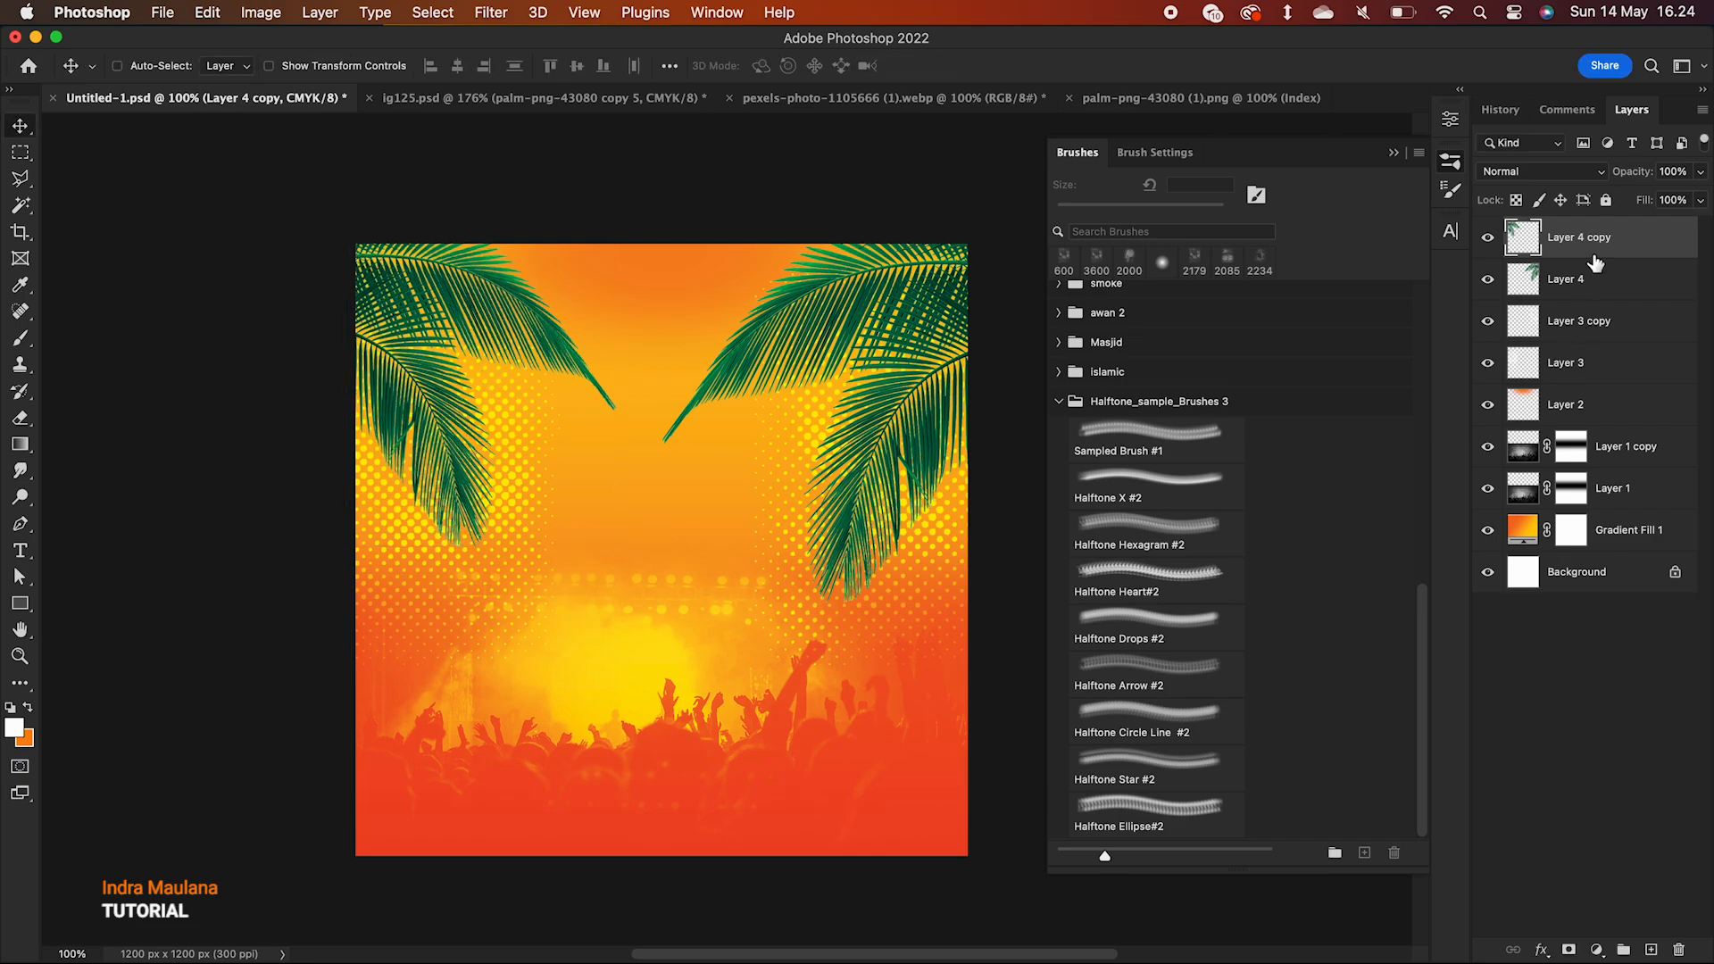
- Scale the palm leaf in the poster's upper-right corner down to about 91%
click(1572, 282)
key(super+t)
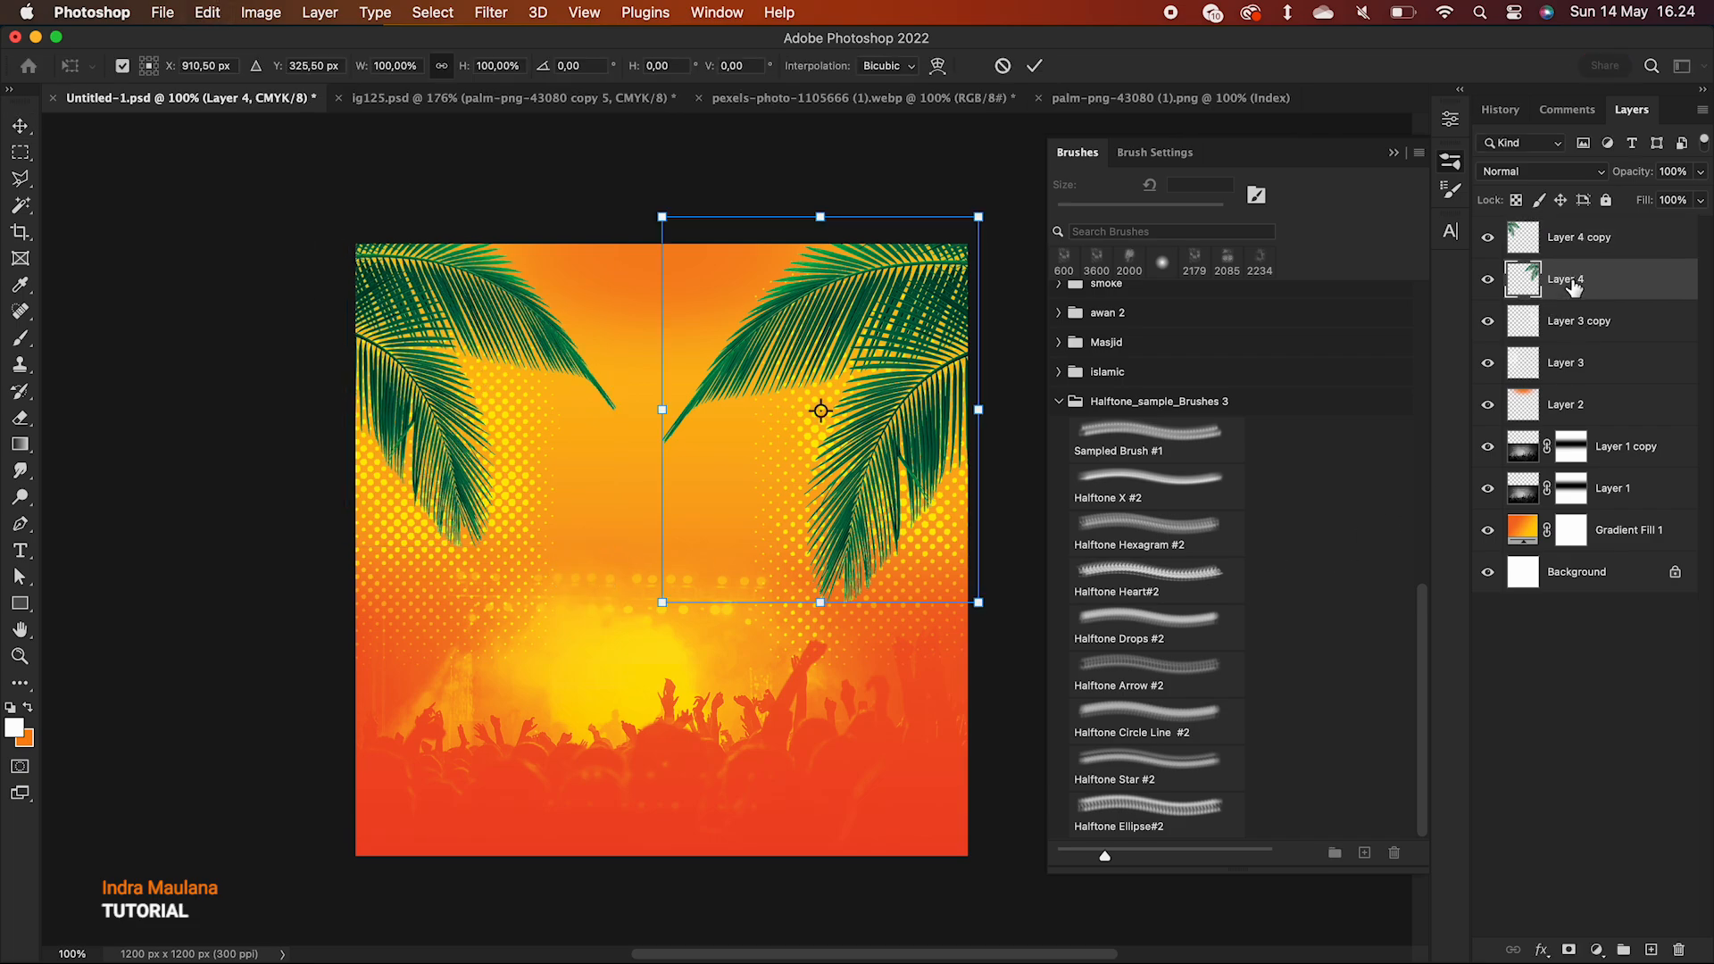
drag(659, 604, 697, 576)
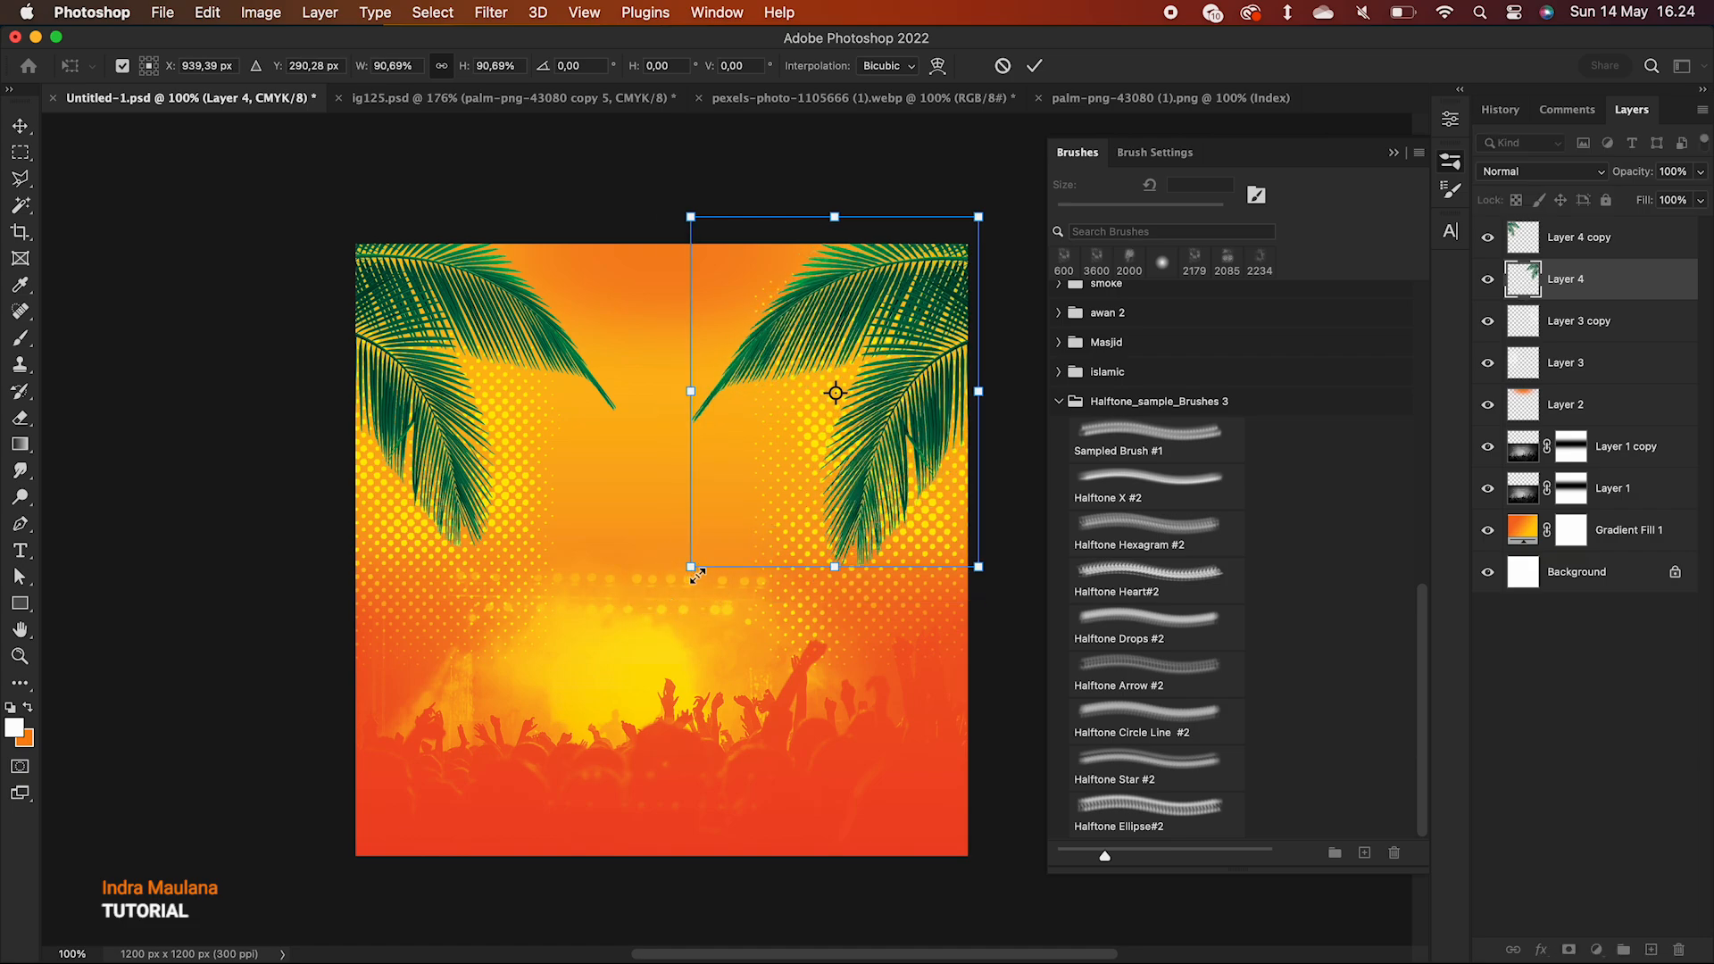
key(Return)
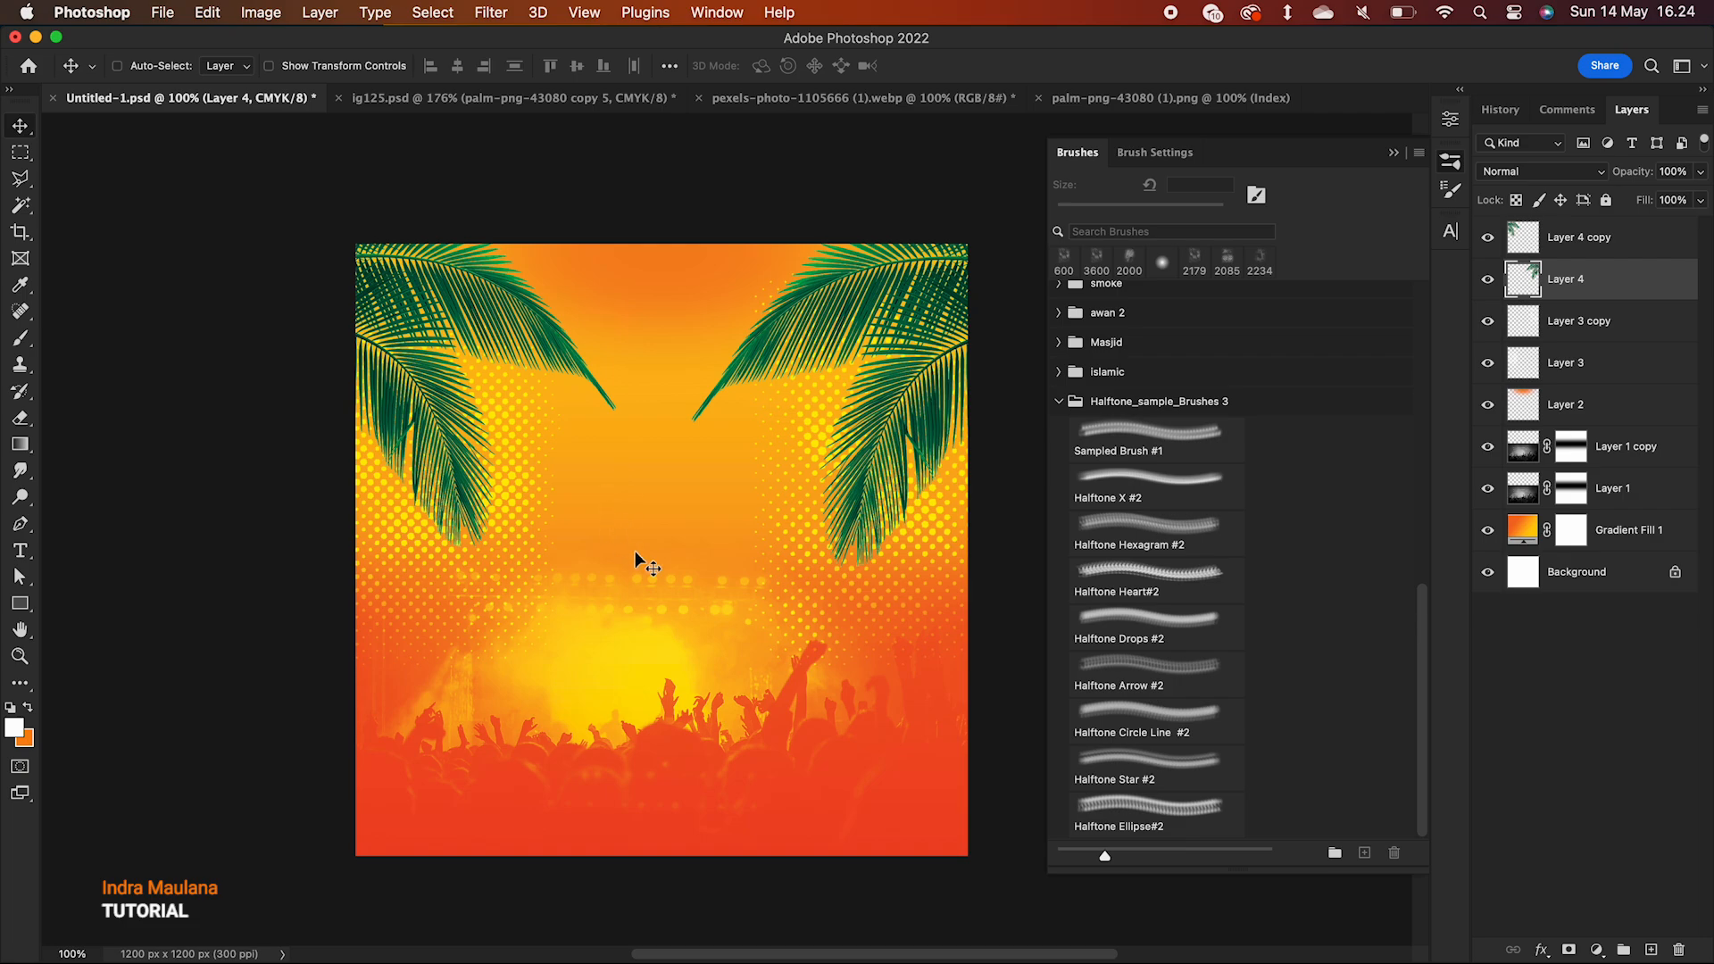
- Add the two-line white title "NIGHT PARTY" in Montserrat Black, 29,71 pt, above the palm leaf layers
scroll(635, 550, down, 1)
click(1594, 248)
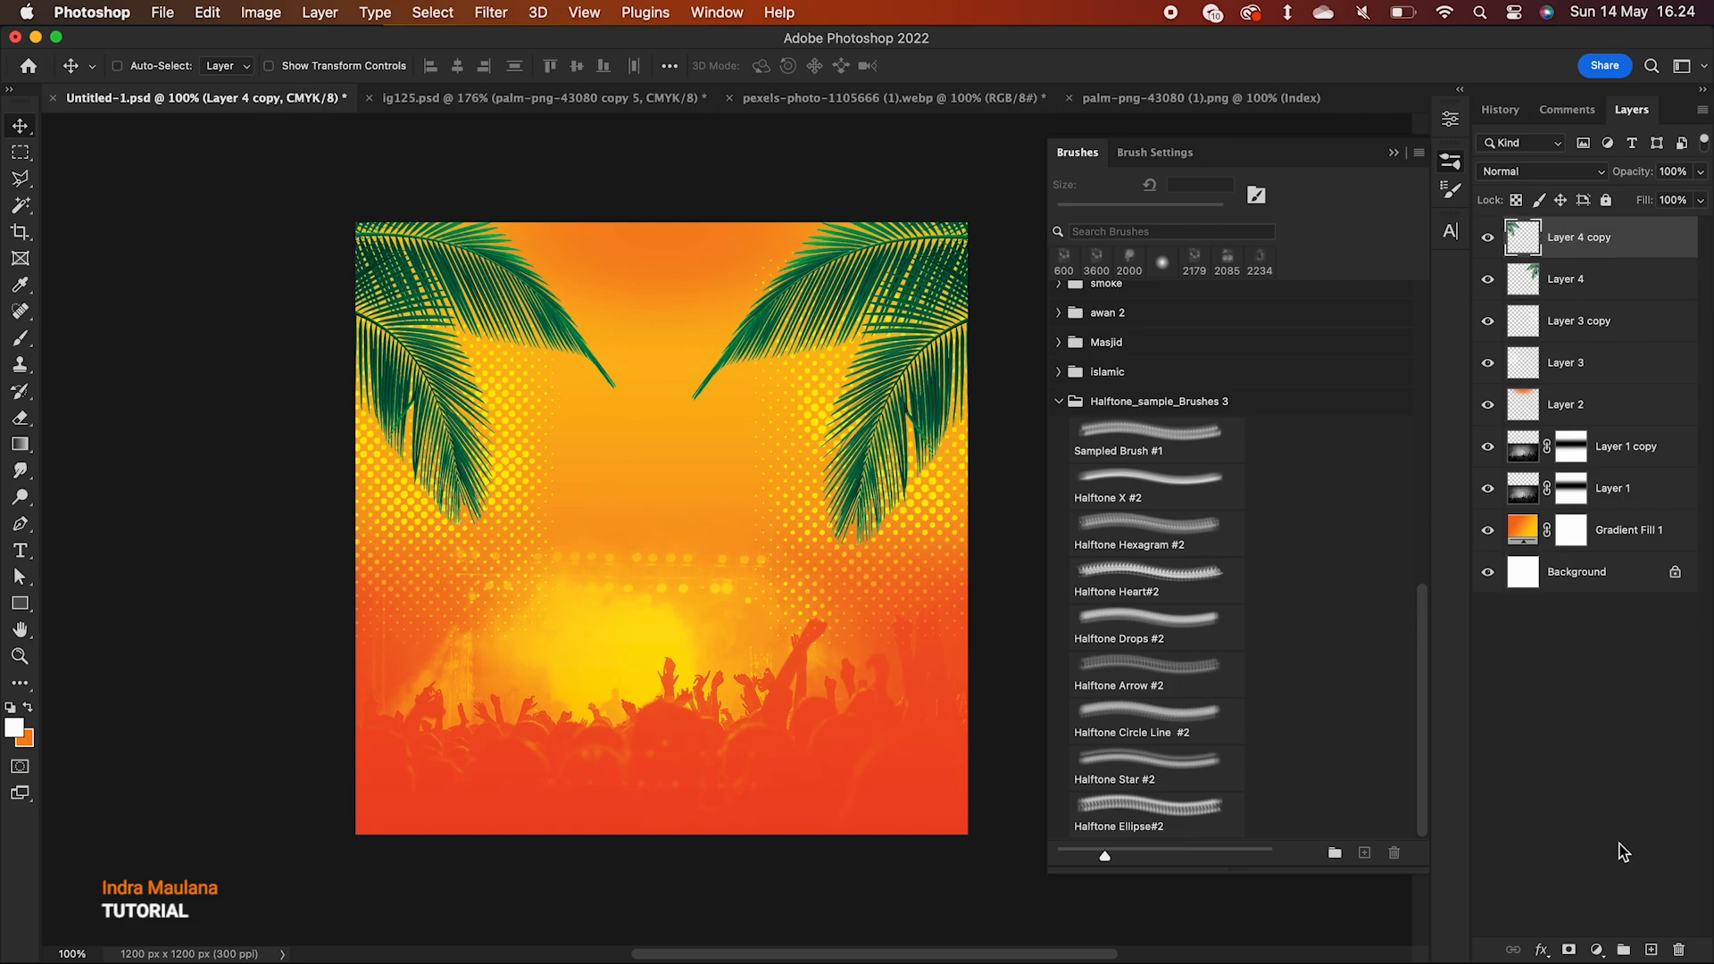
key(t)
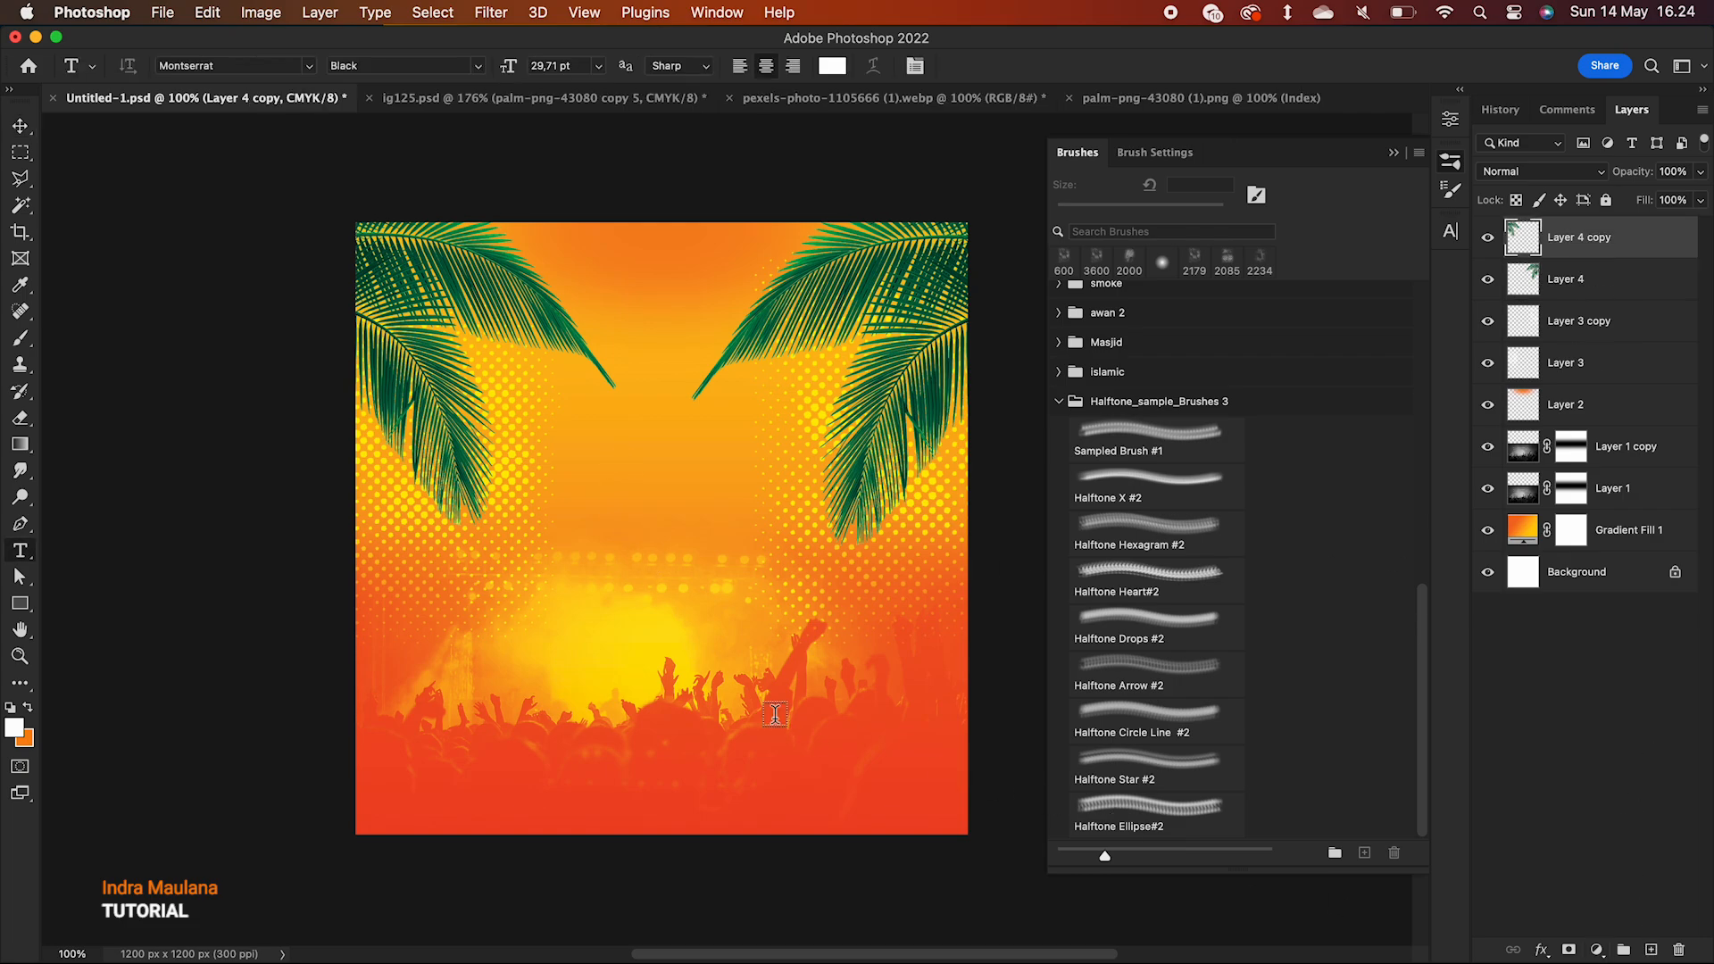
click(625, 455)
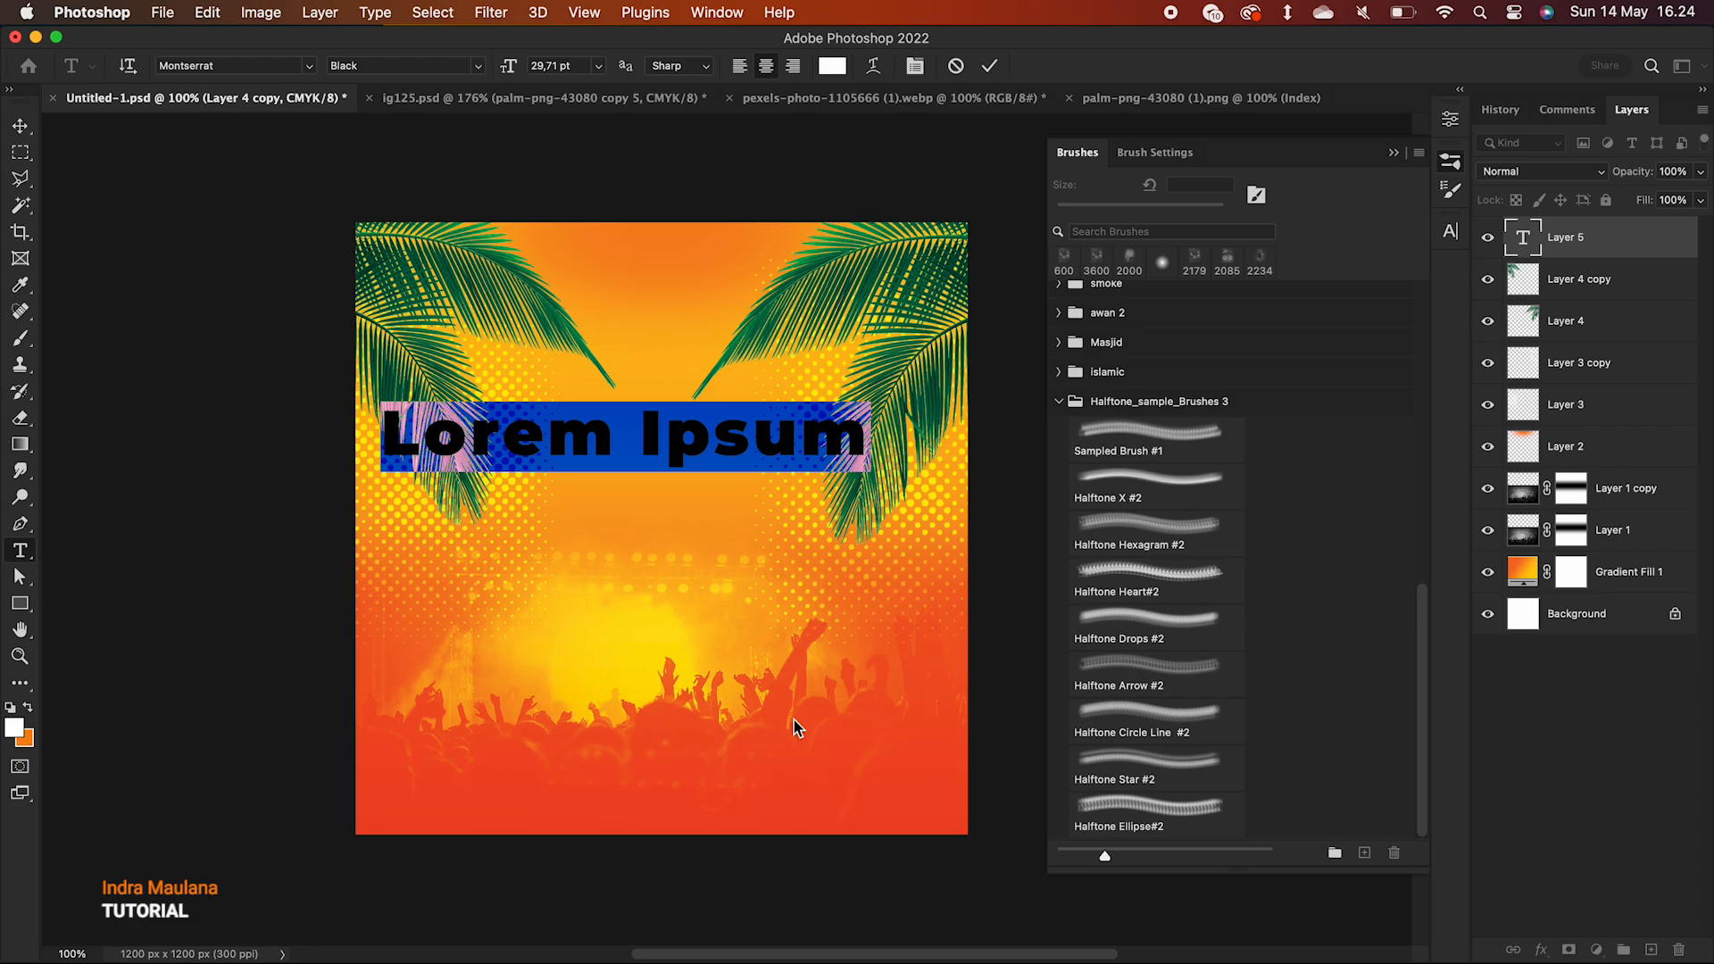
text(NIGHT )
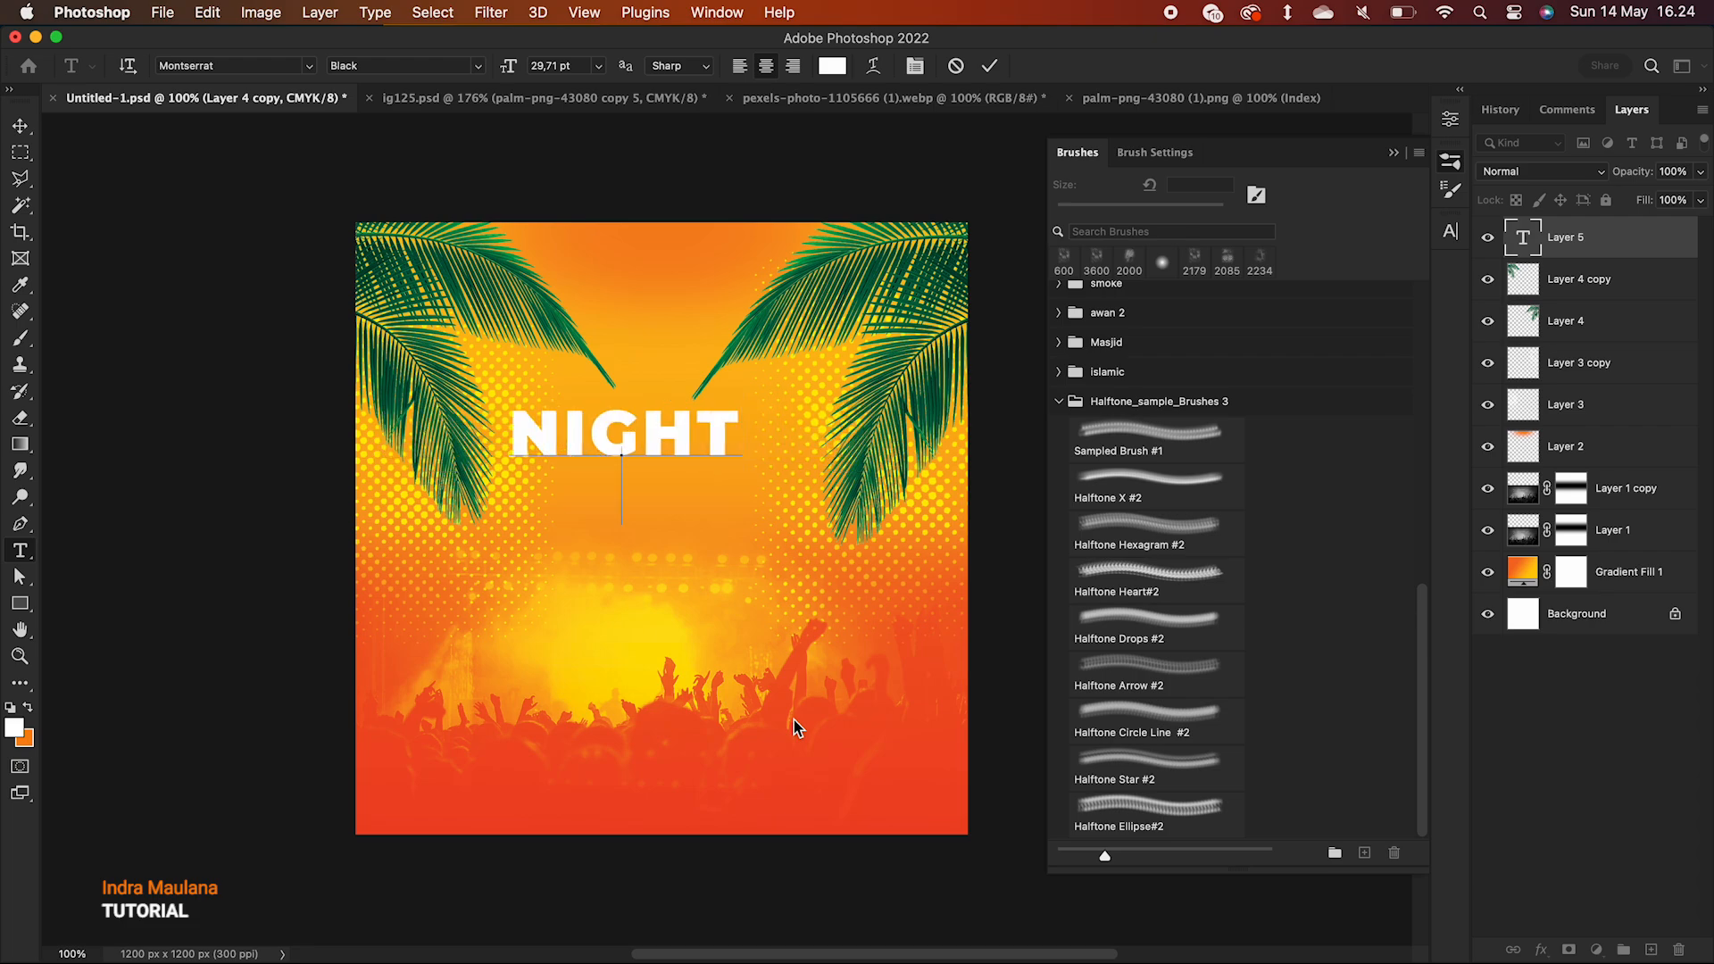
text(PARTY)
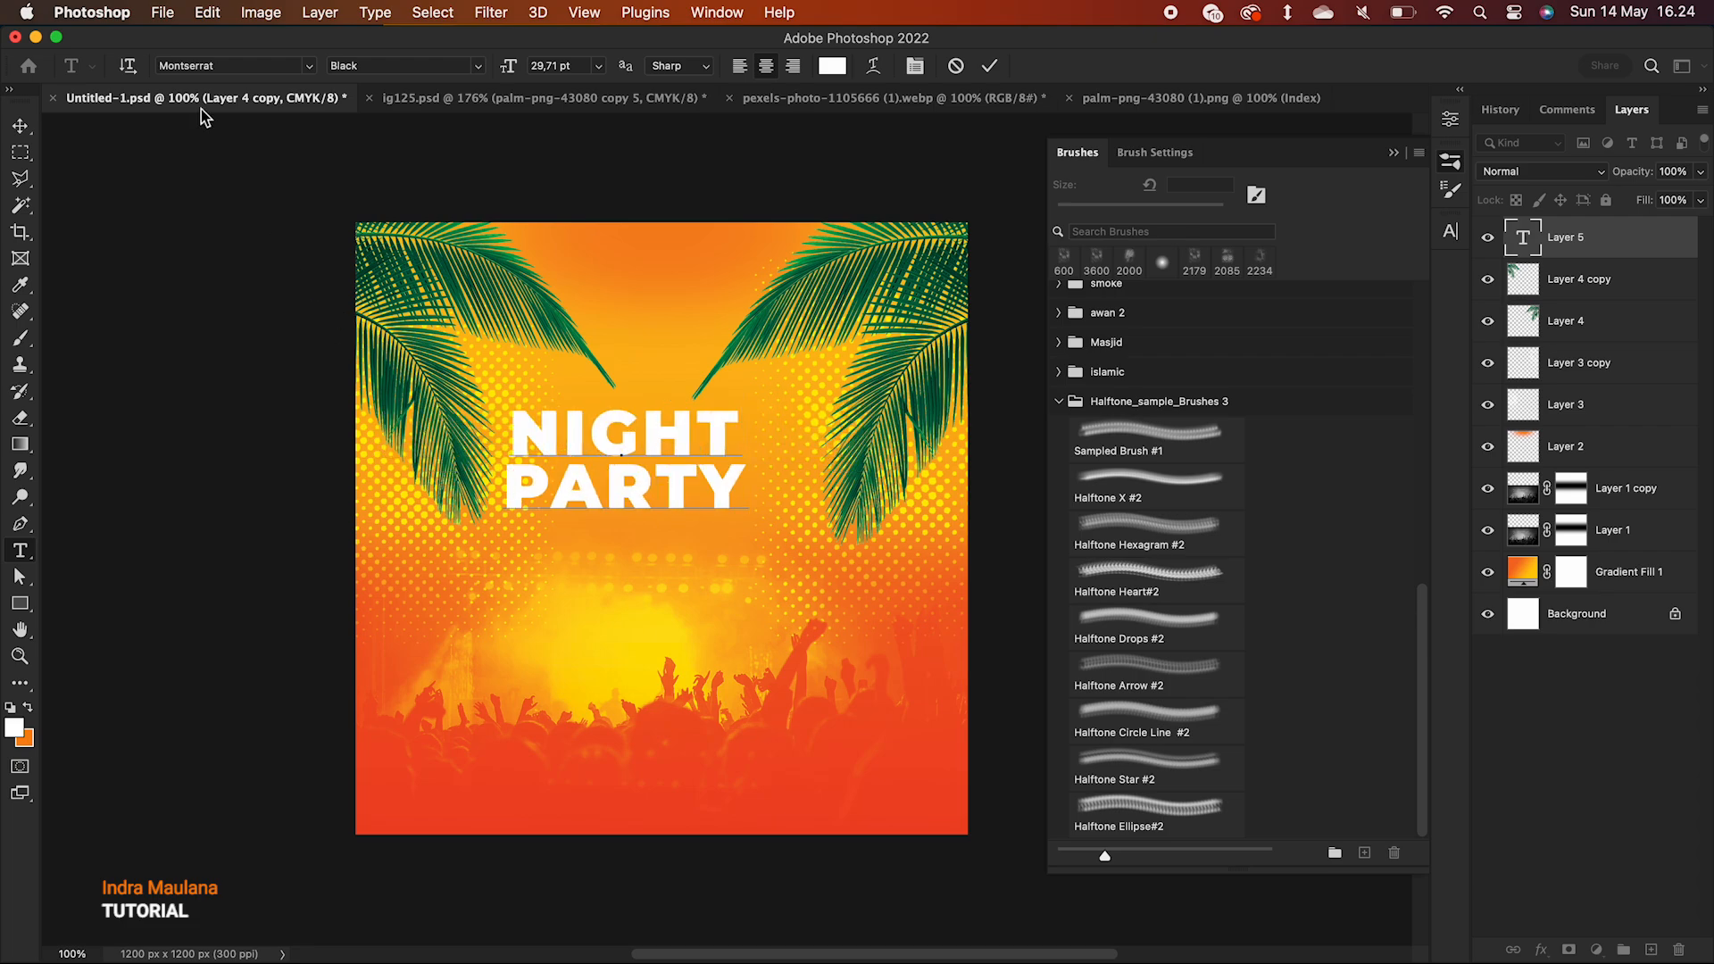
click(24, 132)
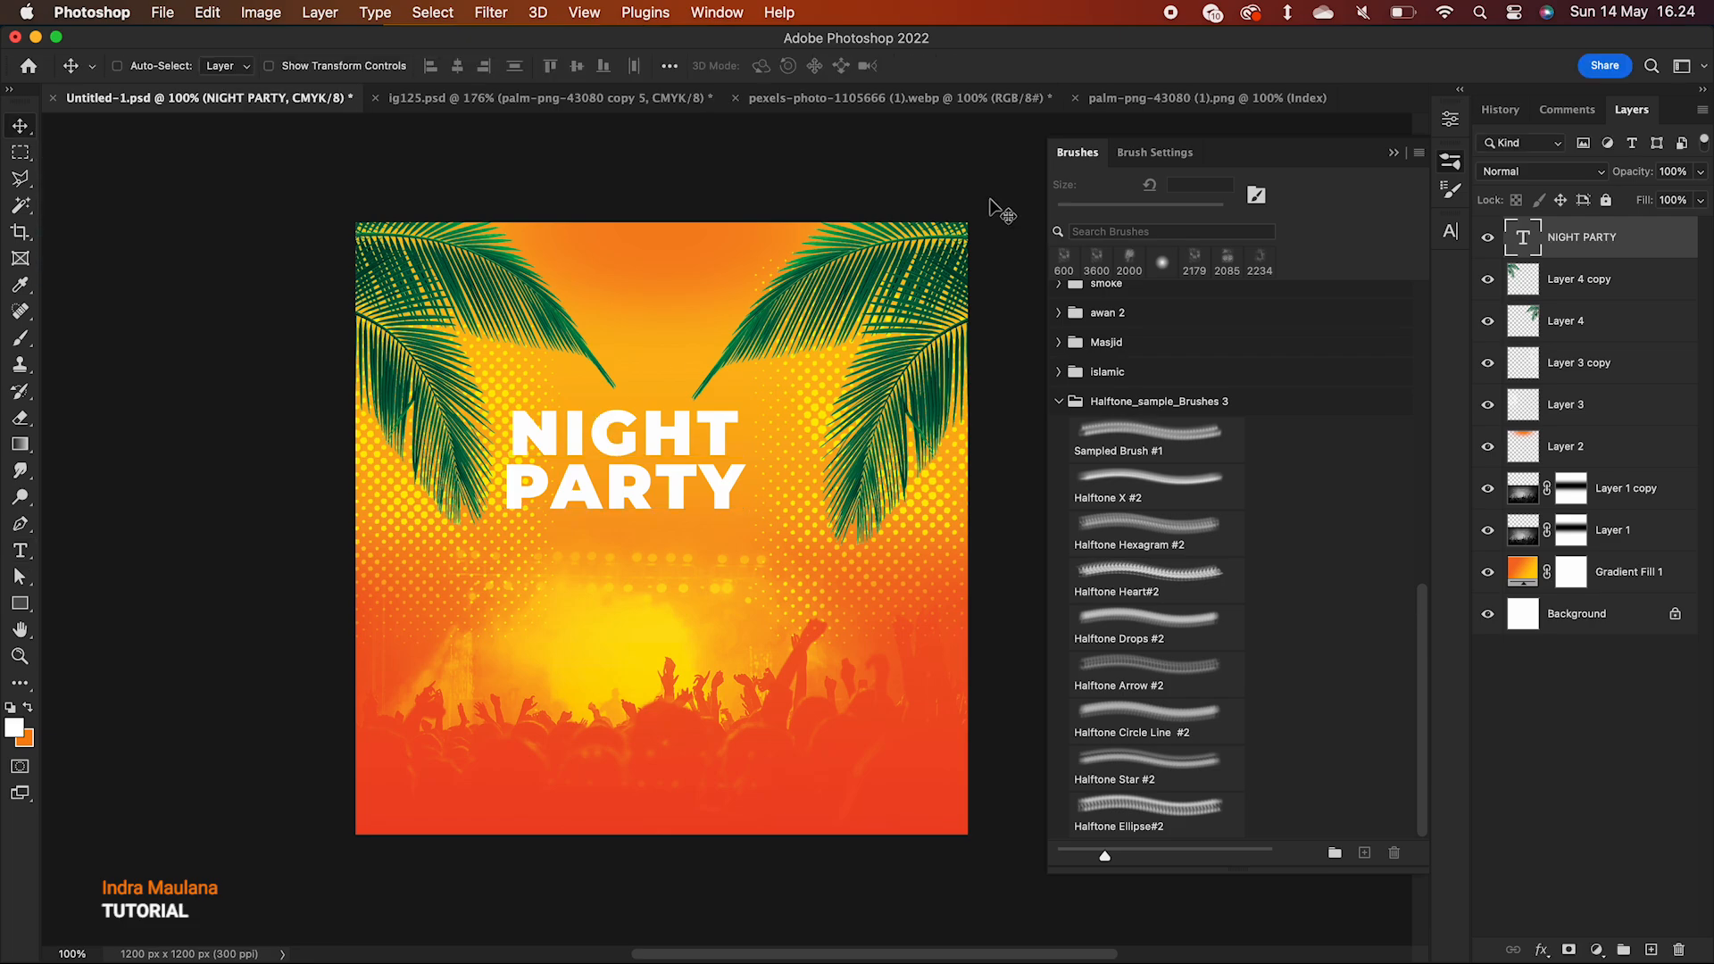
- Centre the NIGHT PARTY title horizontally and vertically on the poster canvas
key(super+a)
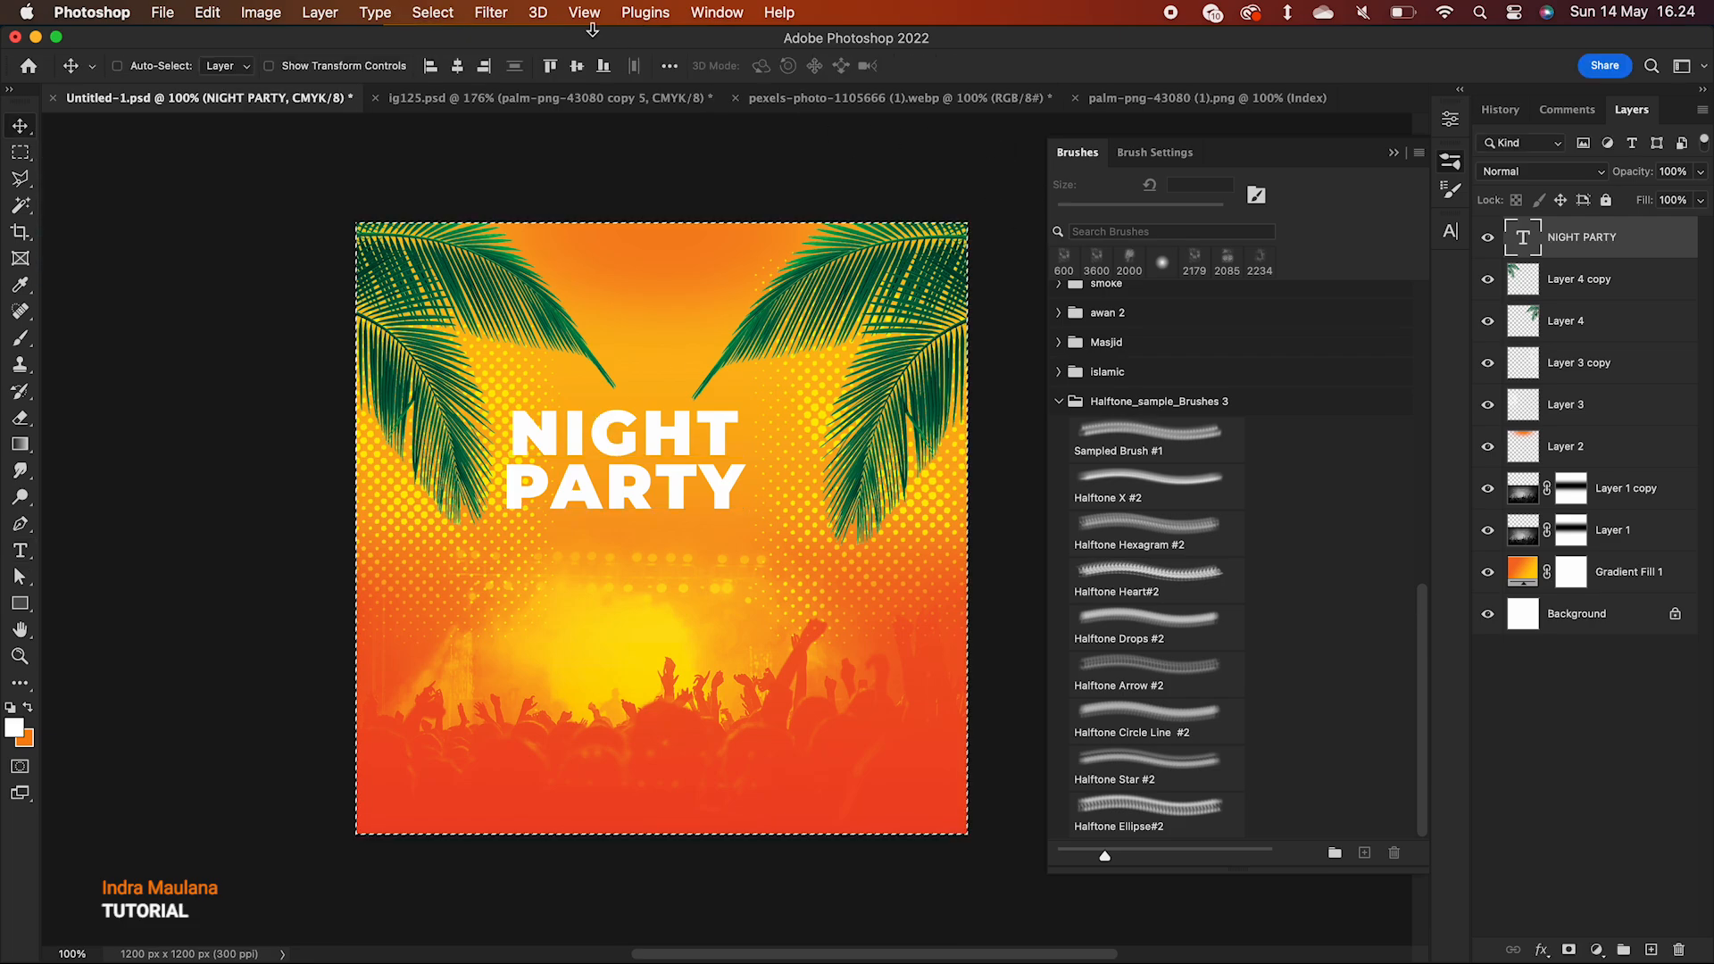
click(458, 65)
click(577, 65)
key(super+d)
- Enlarge the NIGHT PARTY title to about two thirds of the poster's width and move it slightly upward
key(super+t)
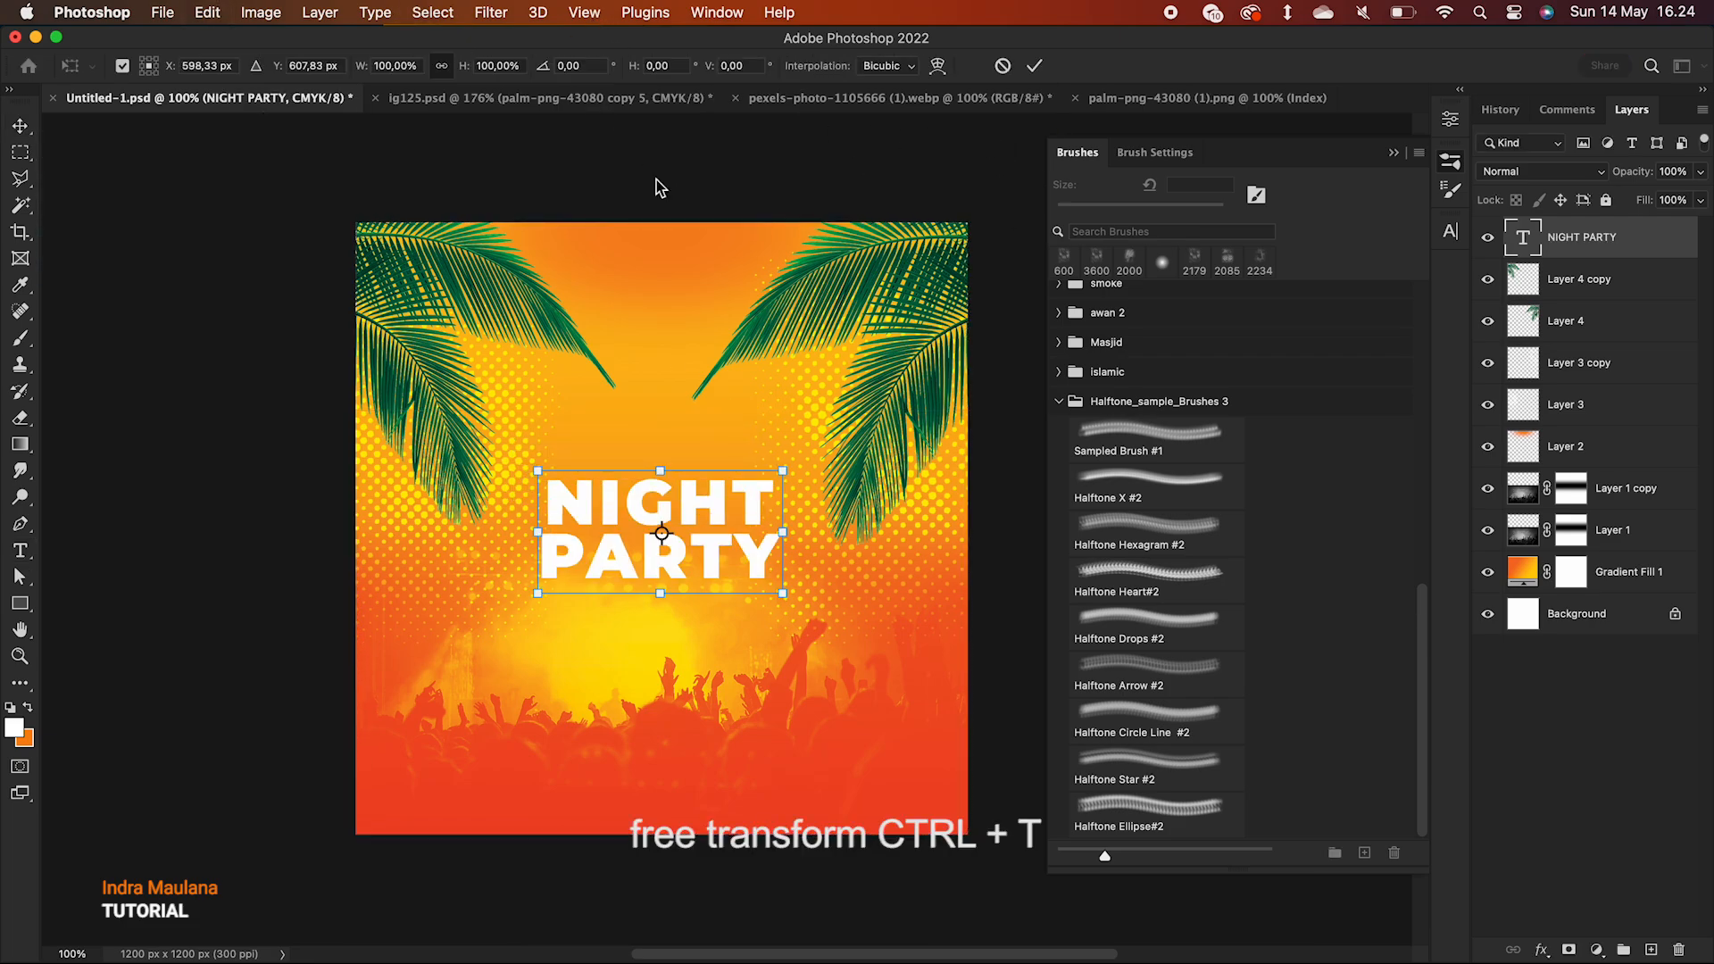
drag(783, 595, 866, 663)
key(Return)
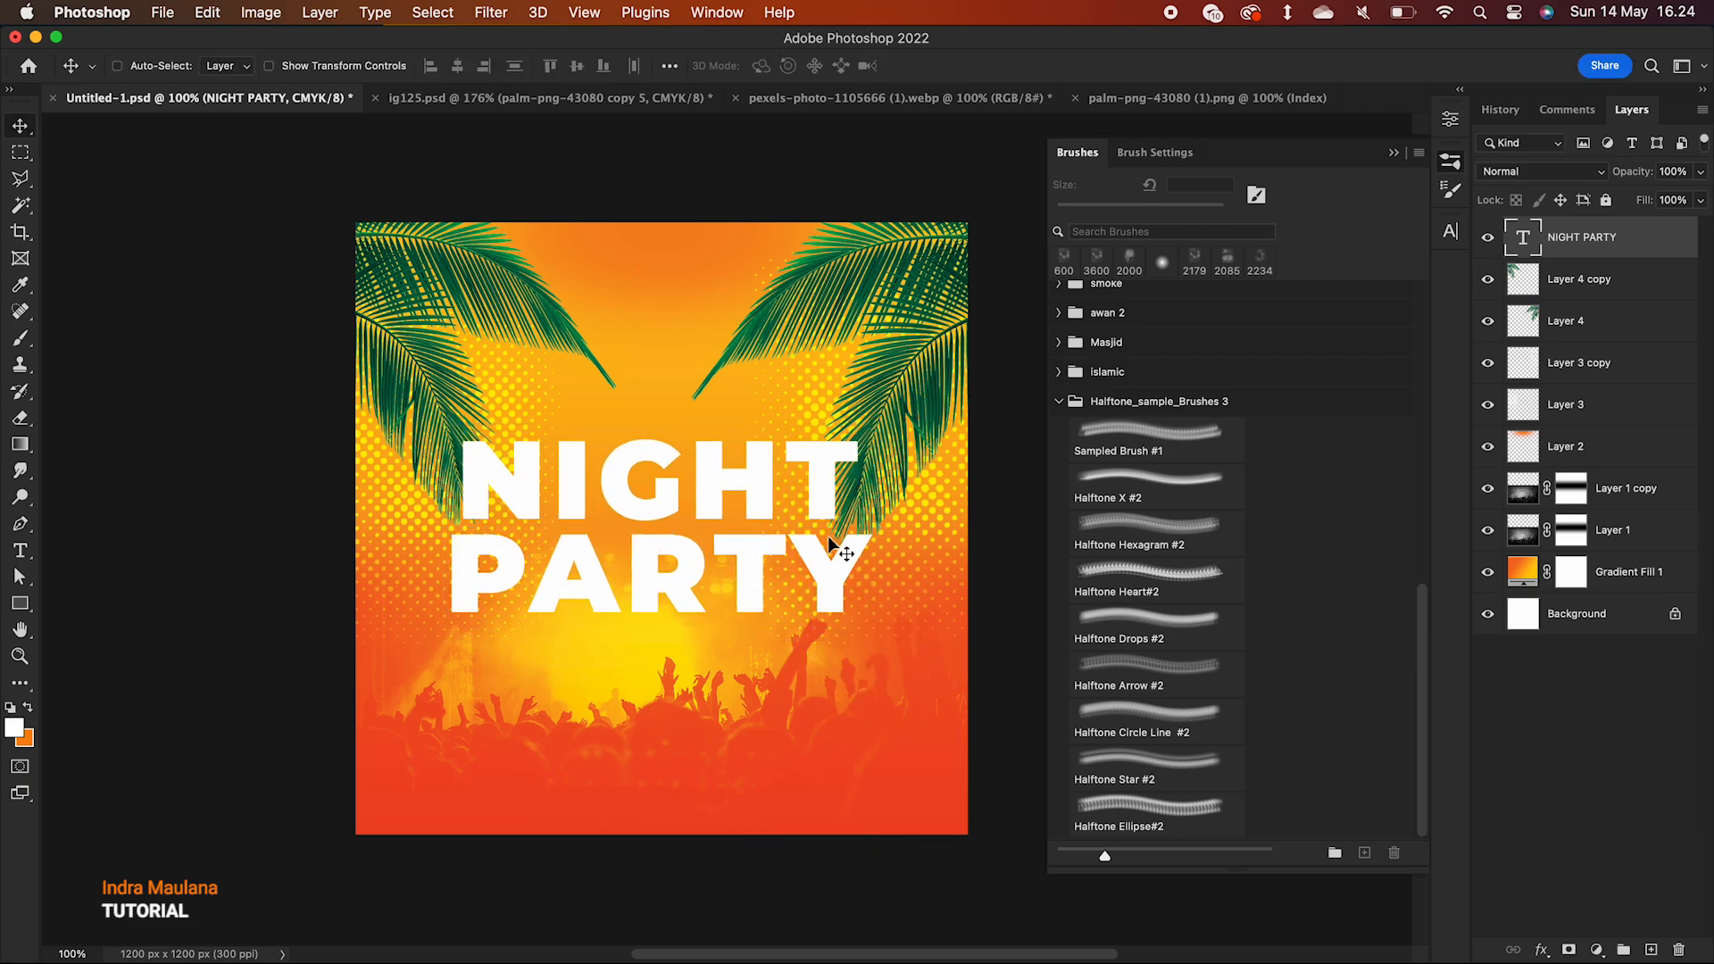
drag(787, 482, 792, 465)
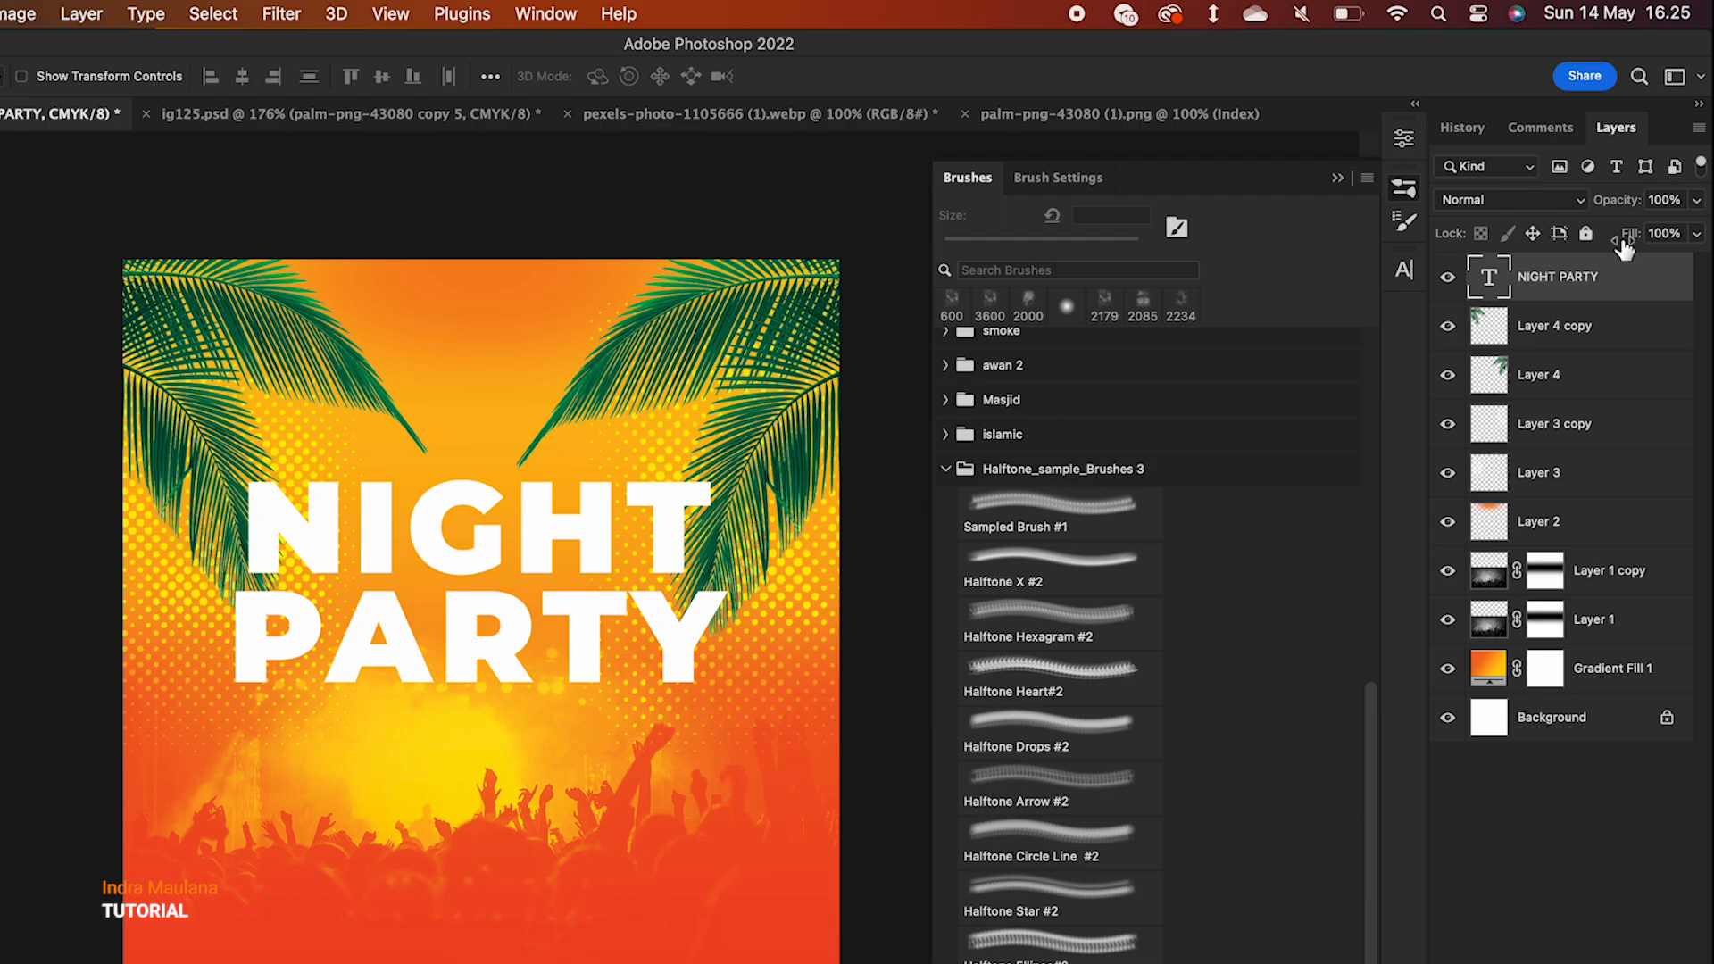
- Set the NIGHT PARTY layer's Fill to 0% and add a white 3 px outside Stroke
drag(1642, 236, 1424, 241)
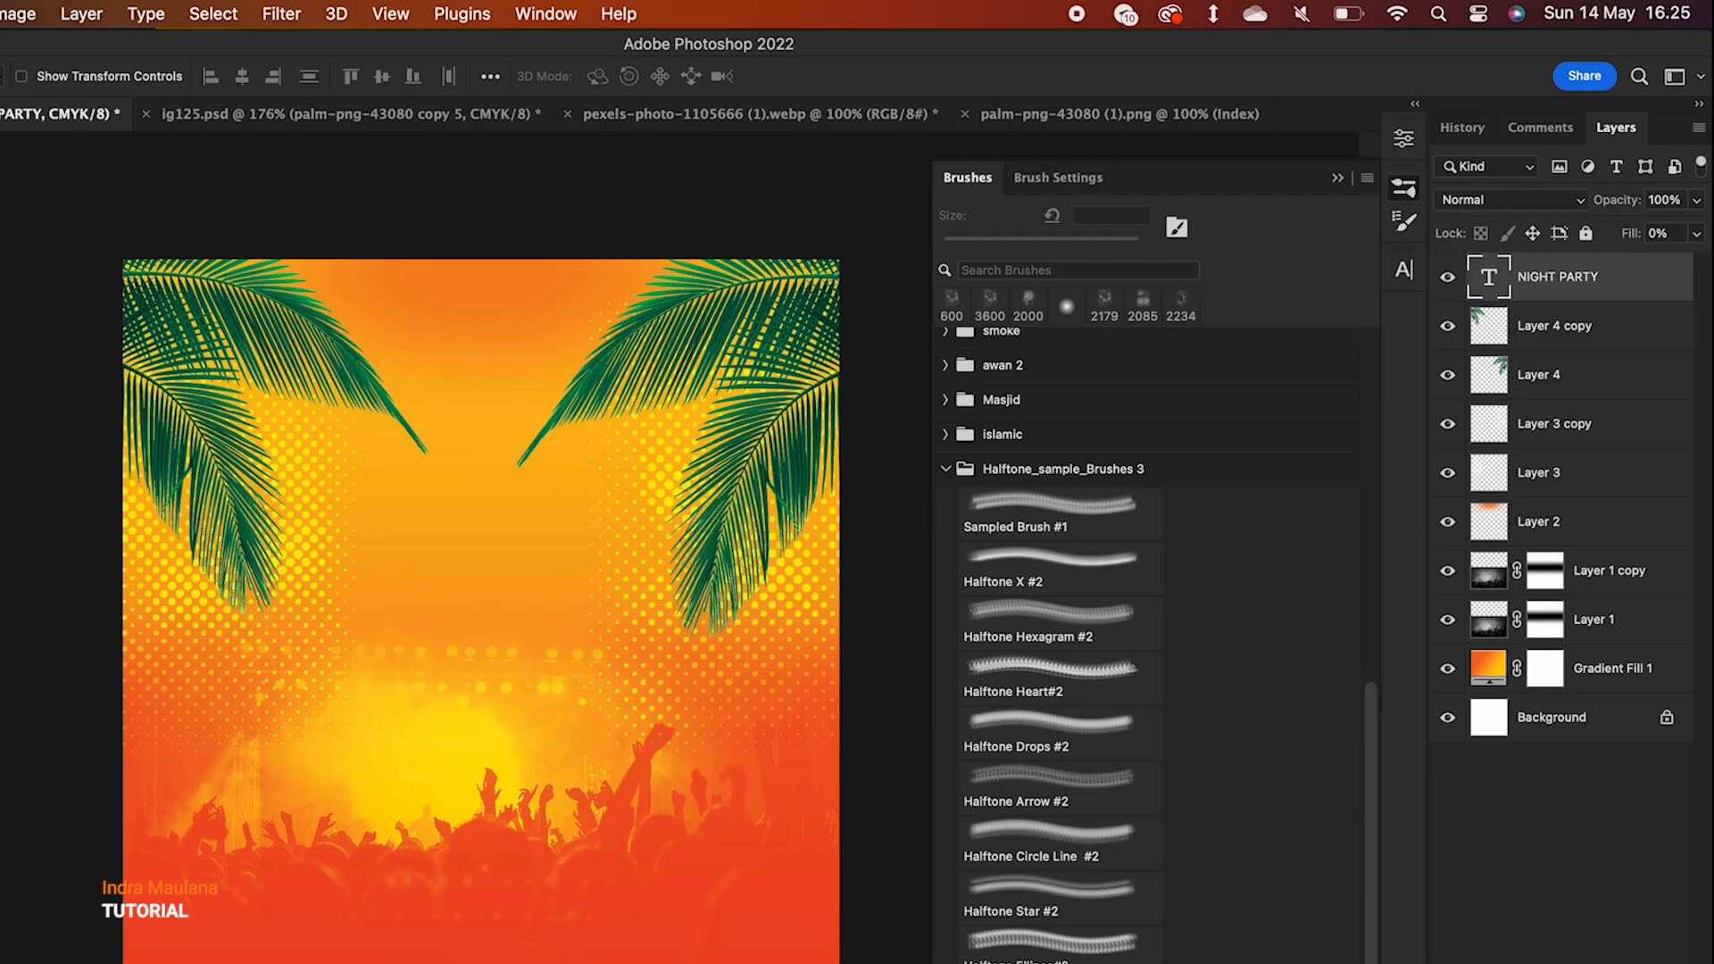
click(1509, 960)
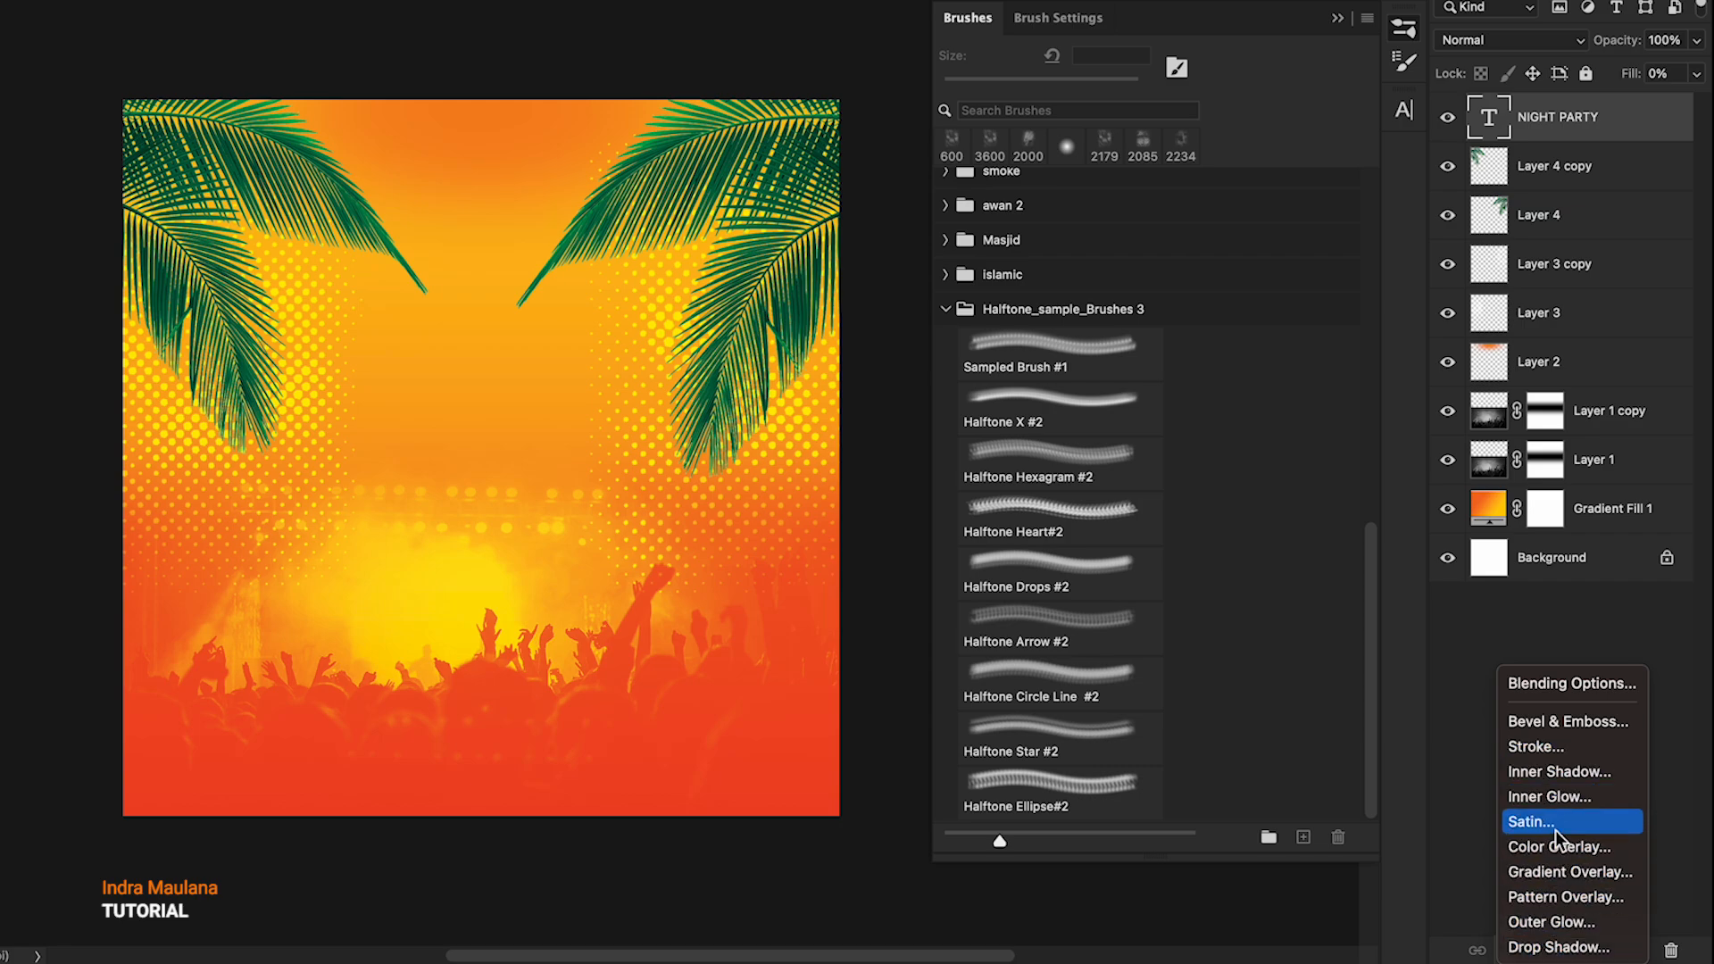
click(1532, 750)
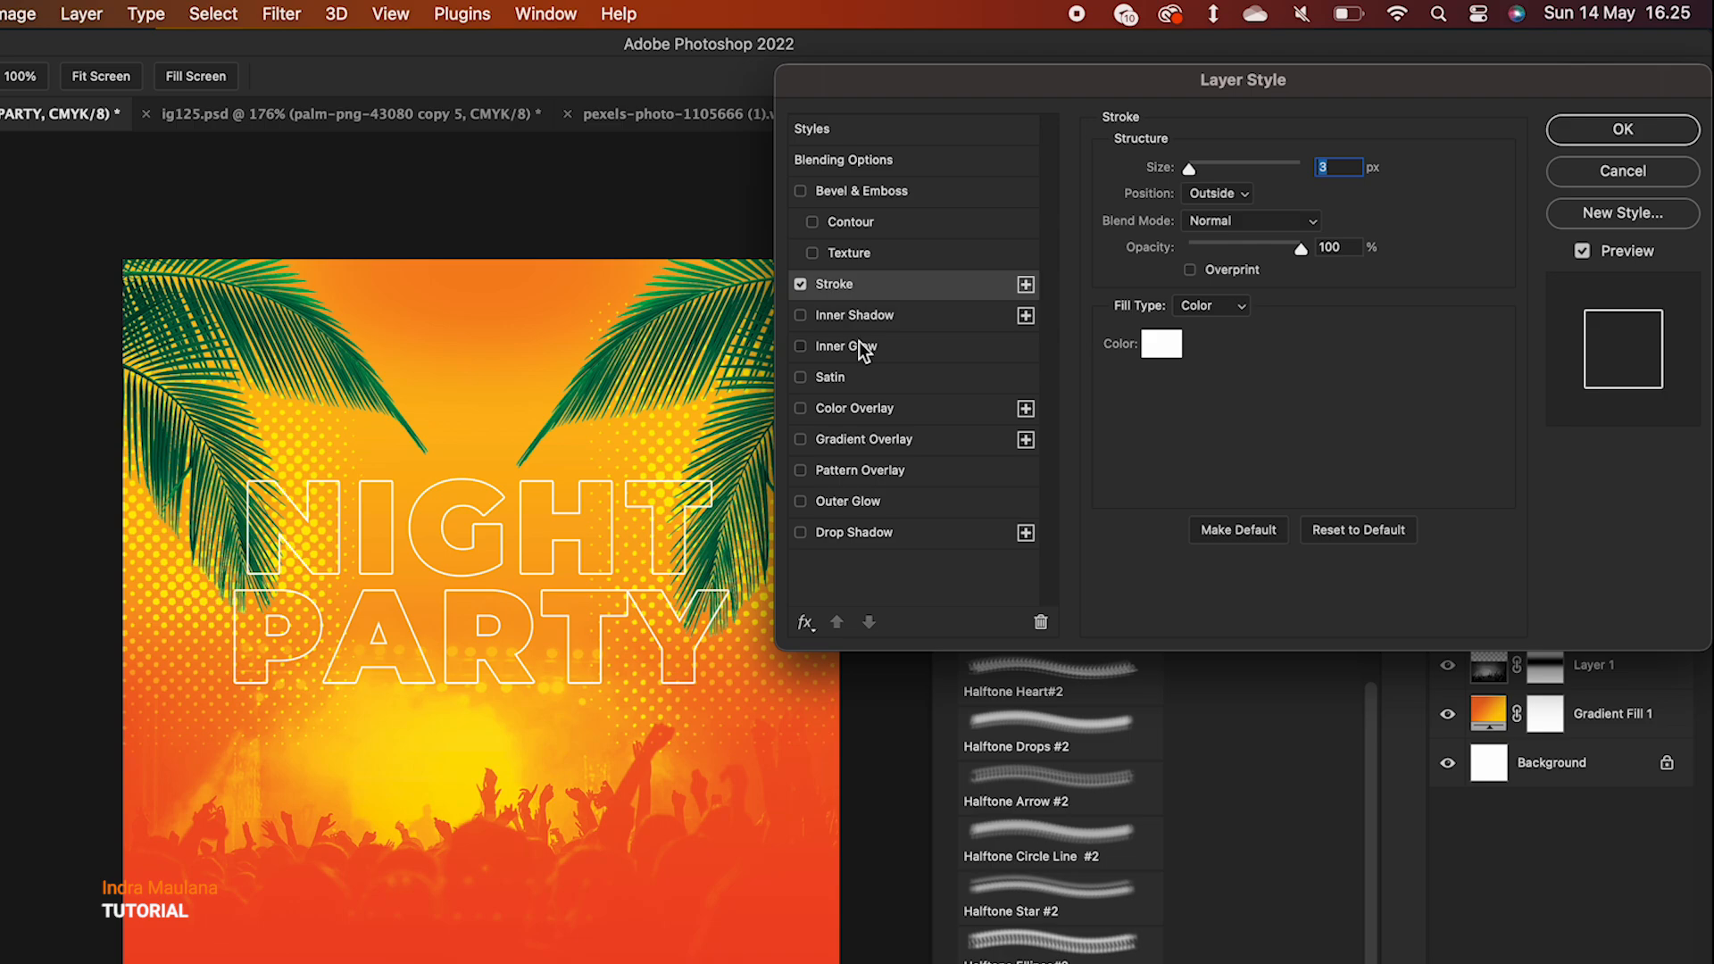
- Add to the title a yellow Inner Glow at 34% opacity, a 29 px Drop Shadow and a yellow Outer Glow at 79% opacity
click(857, 347)
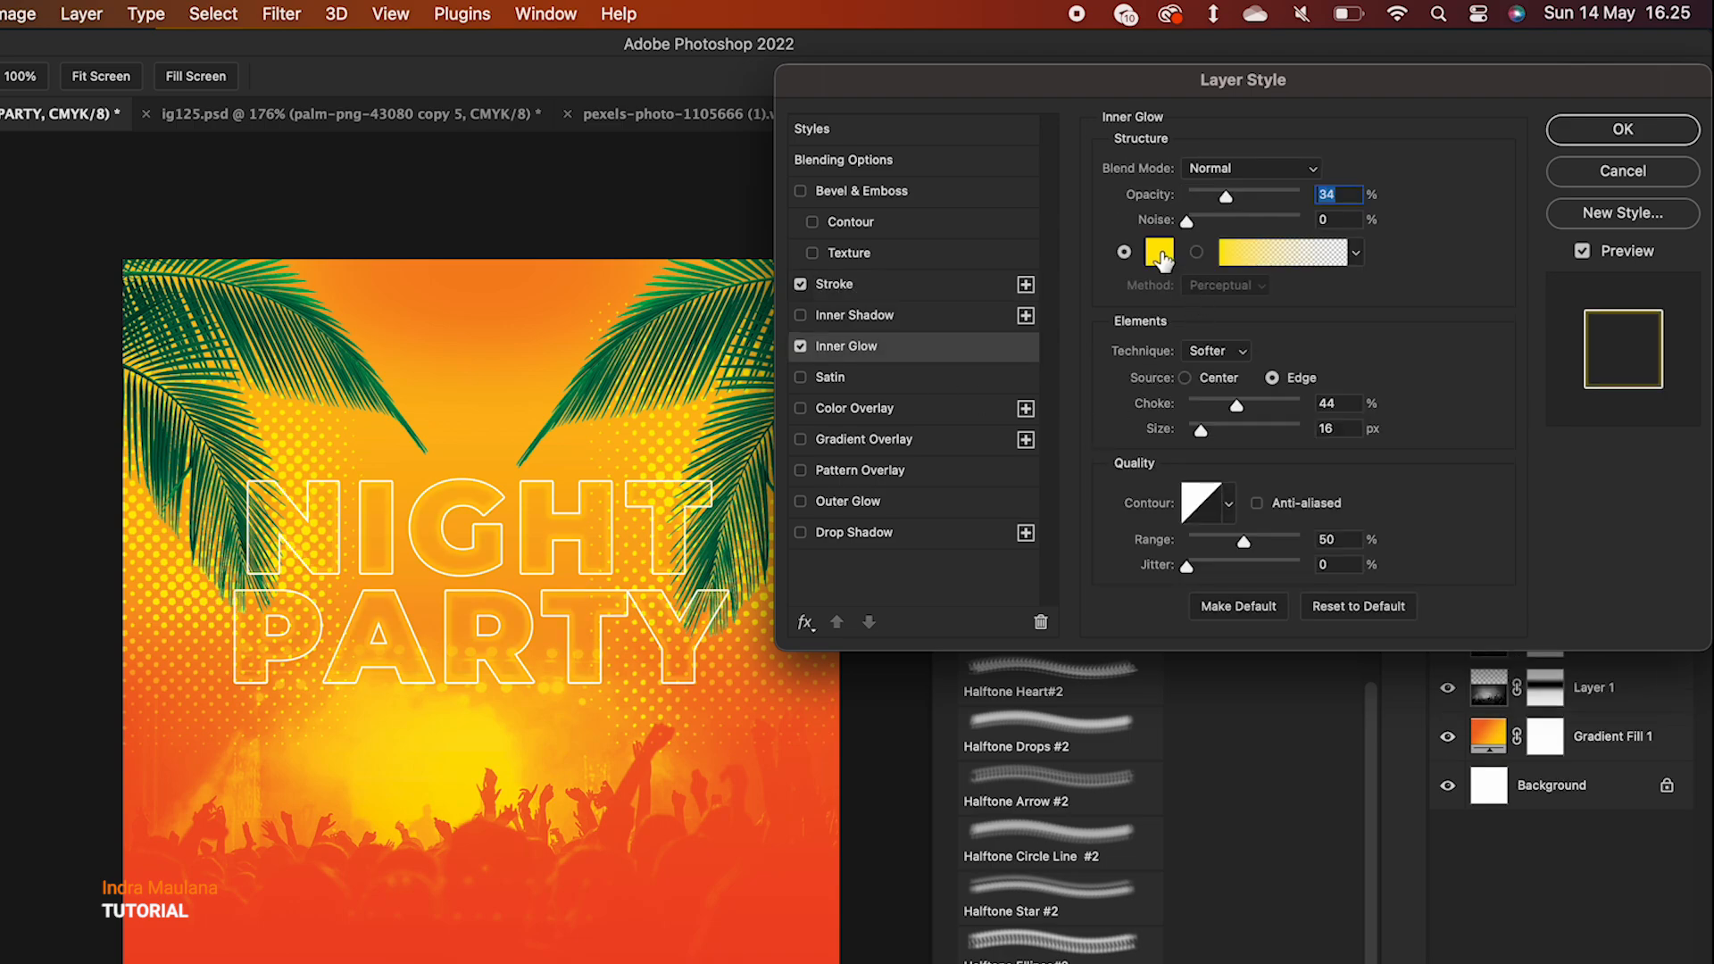
click(882, 541)
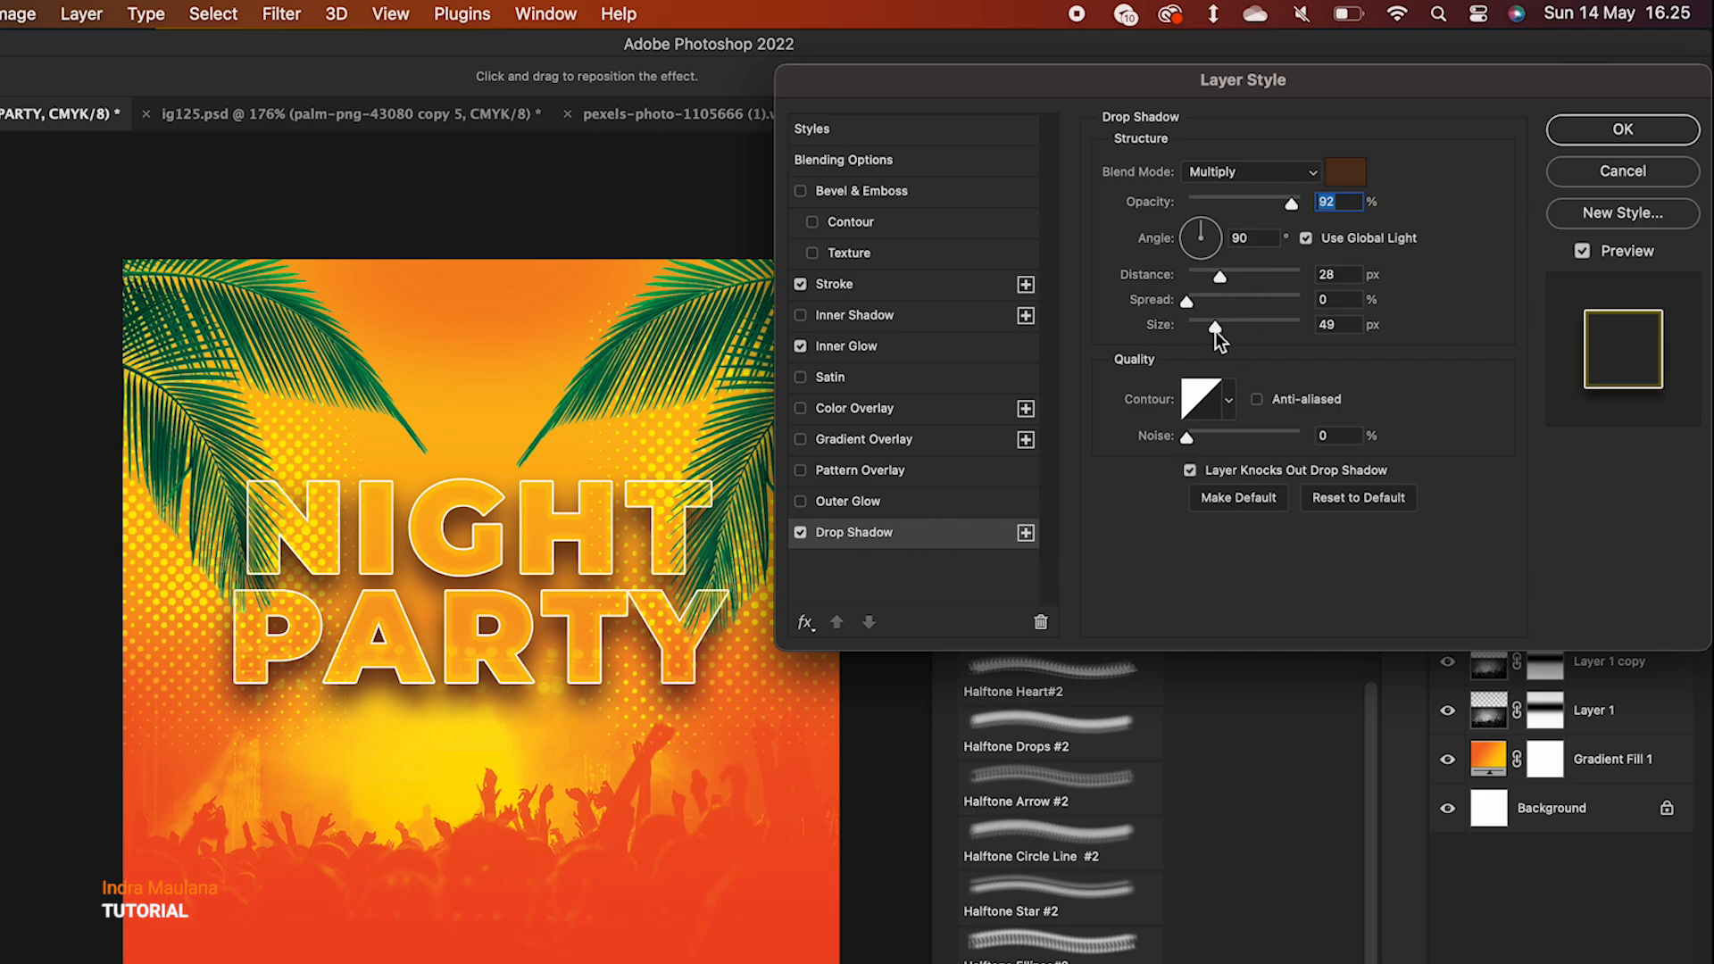
drag(1217, 328, 1208, 328)
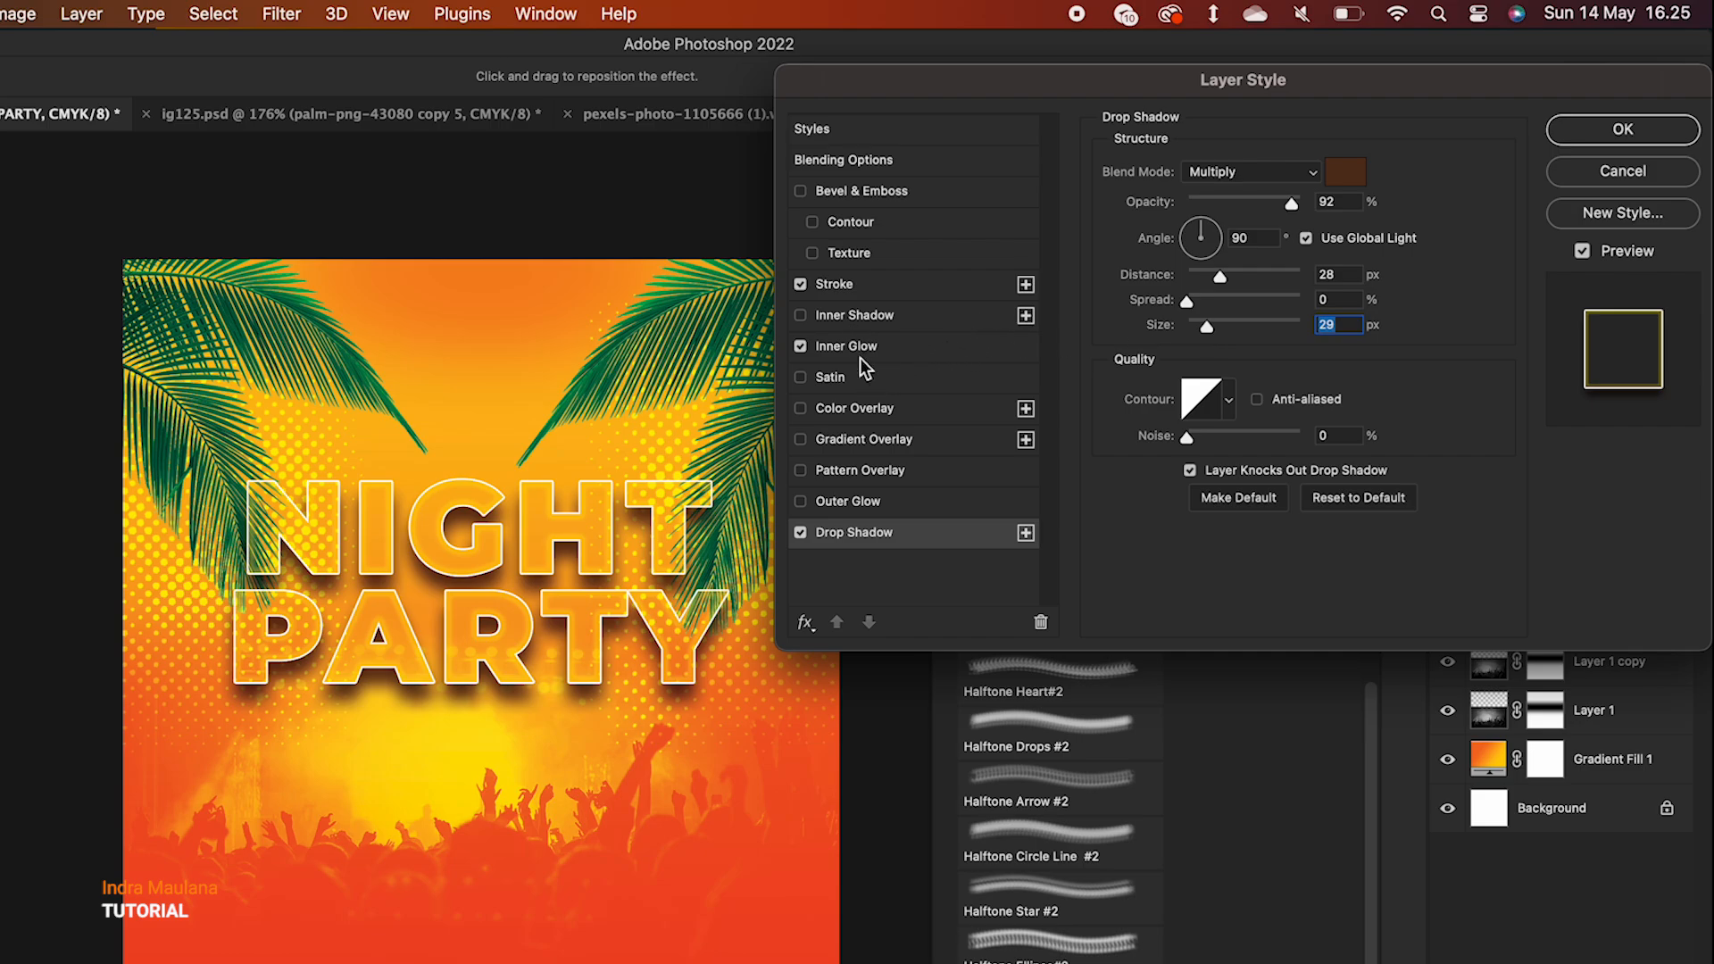
click(843, 500)
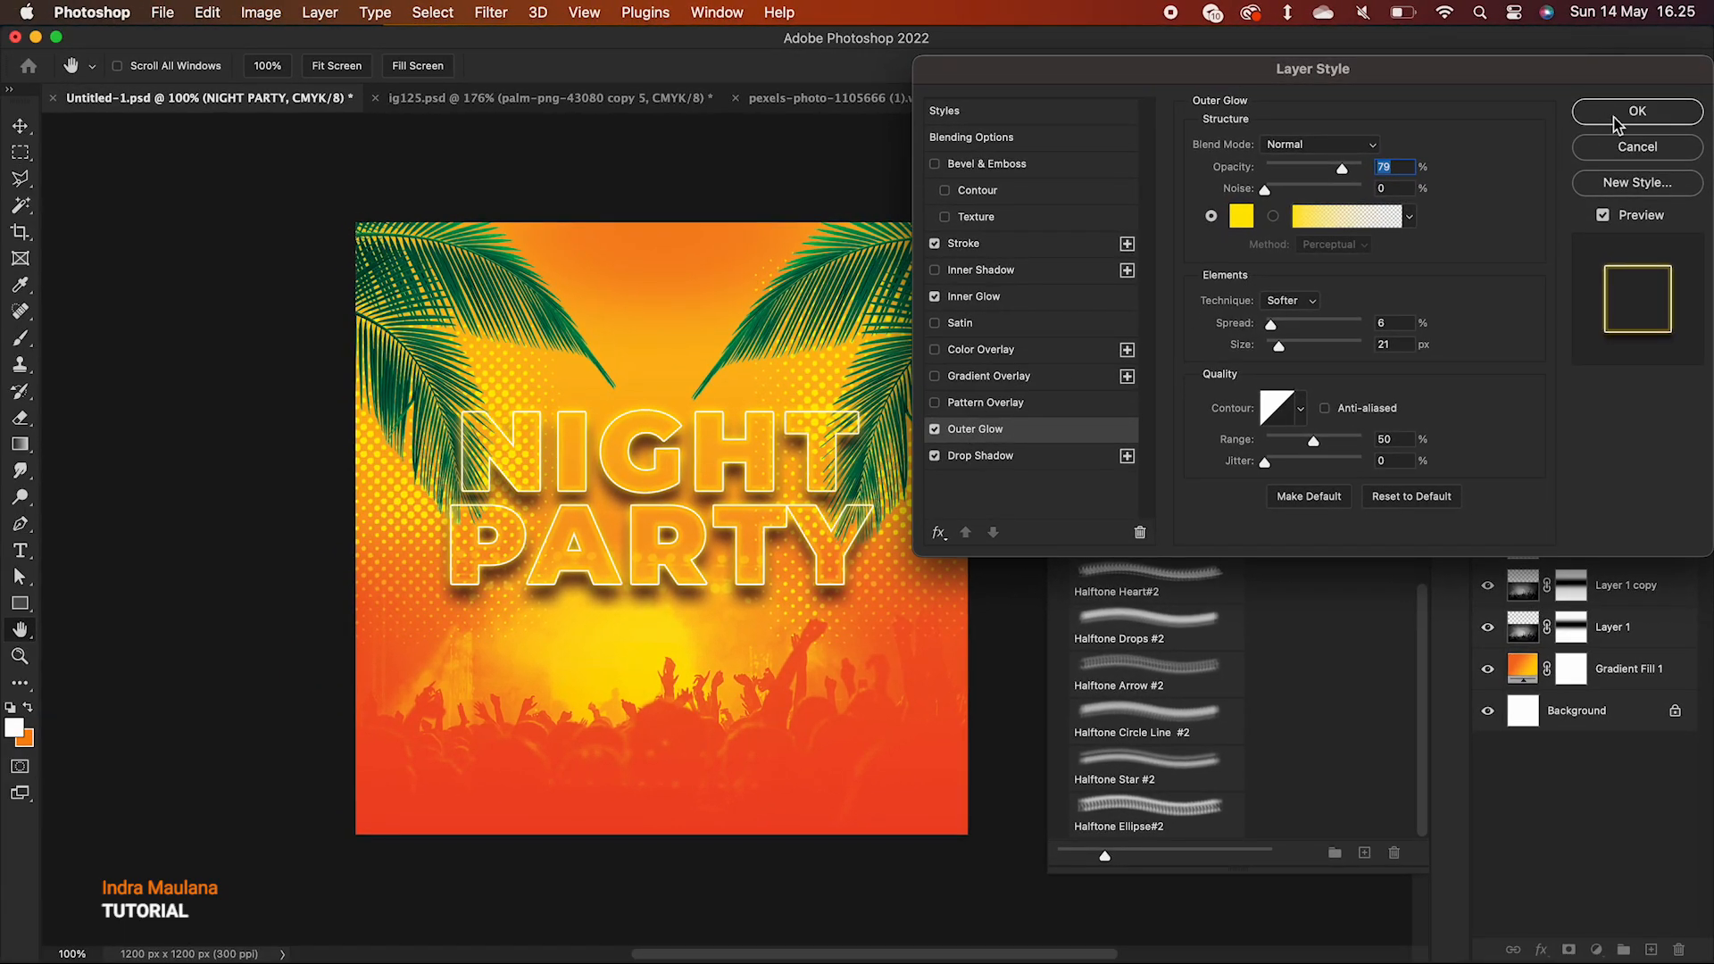
click(1637, 111)
- Scale the outlined NIGHT PARTY title up around its centre to about 80% of the poster's width
key(super+t)
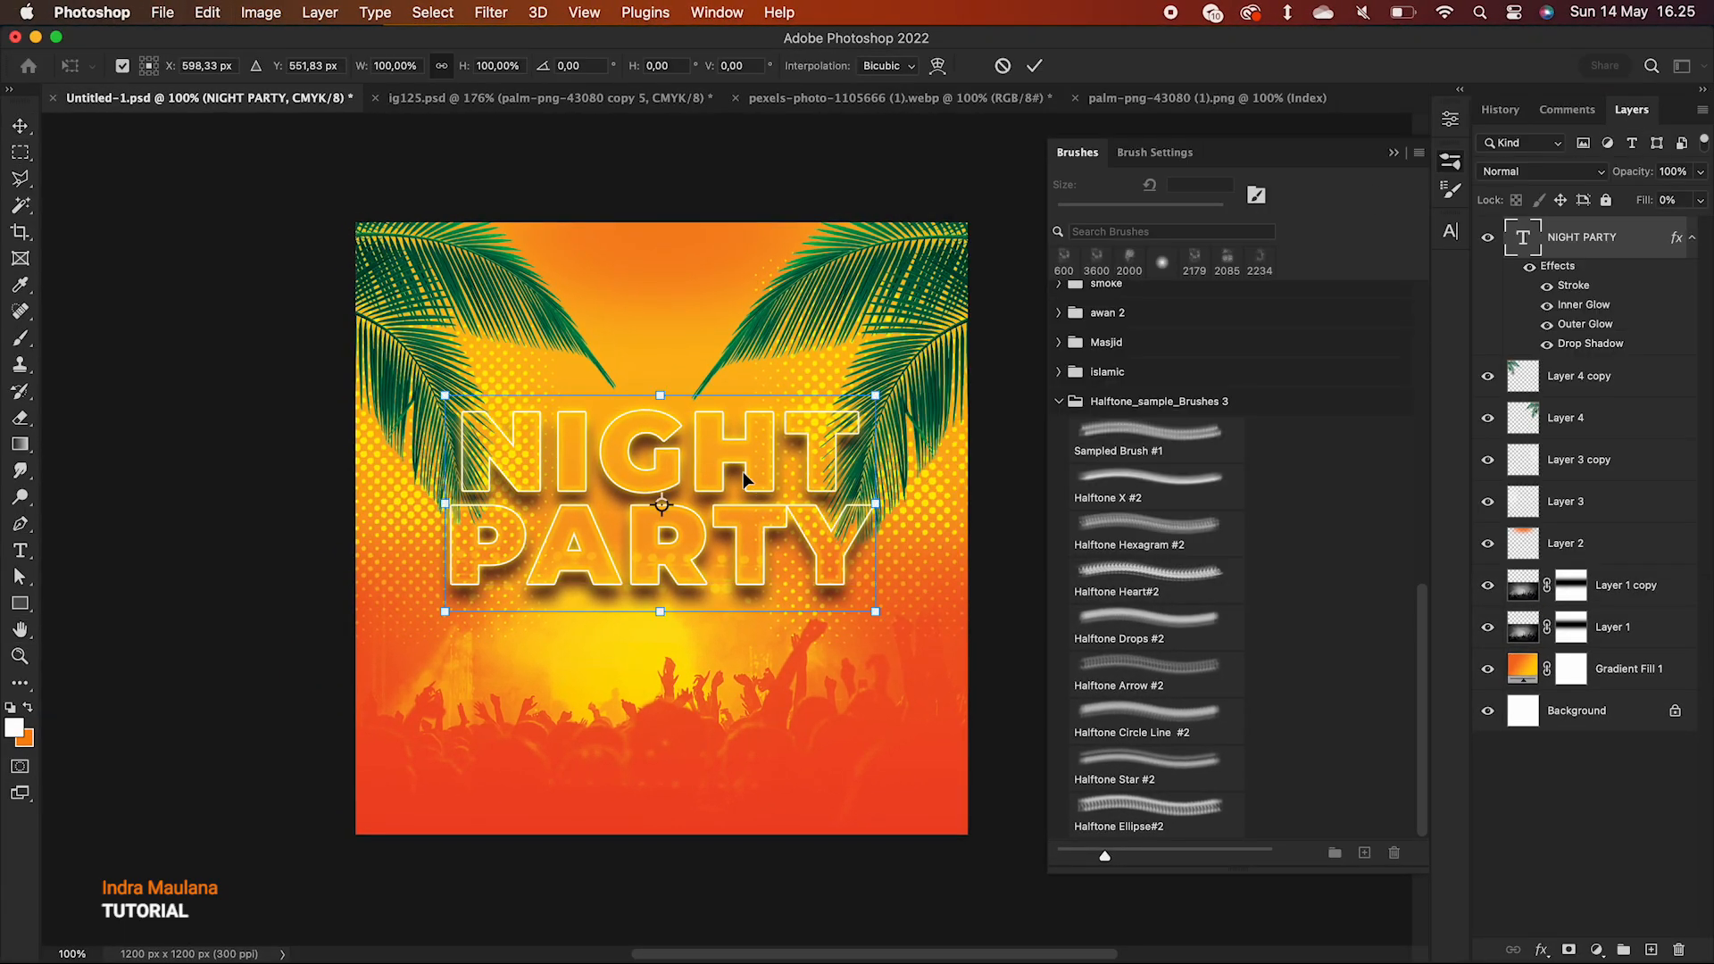
drag(875, 391, 906, 368)
key(Return)
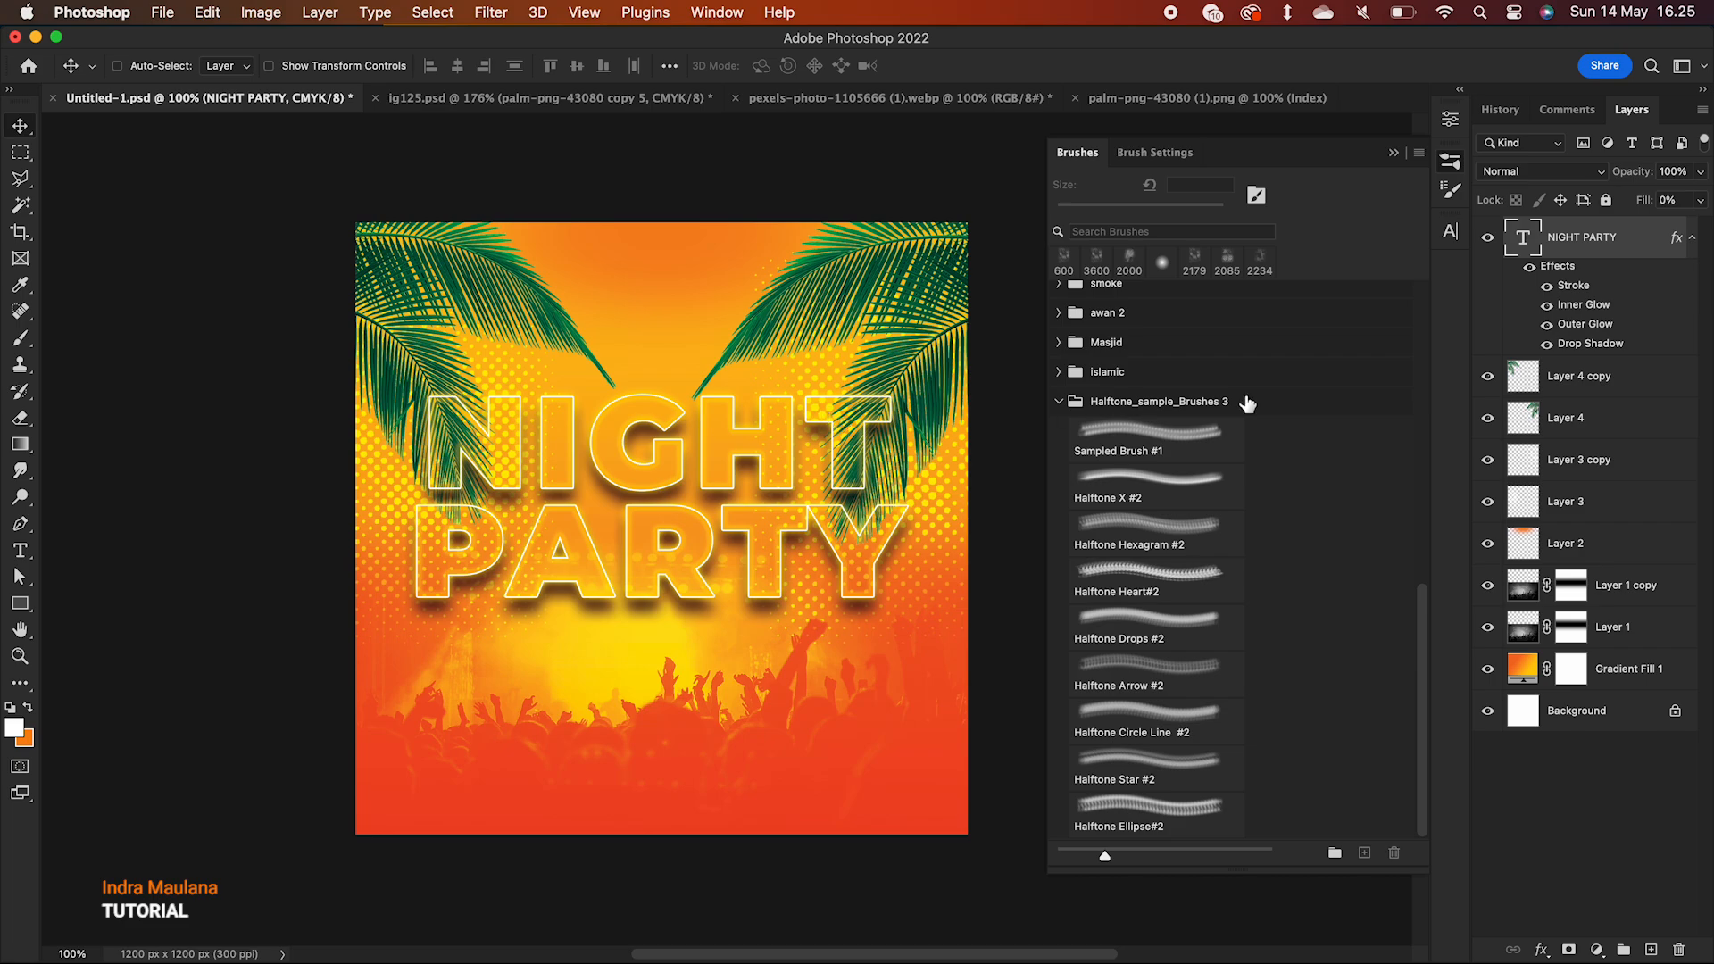
- Create a new layer group above the title and name it MODEL
click(1623, 950)
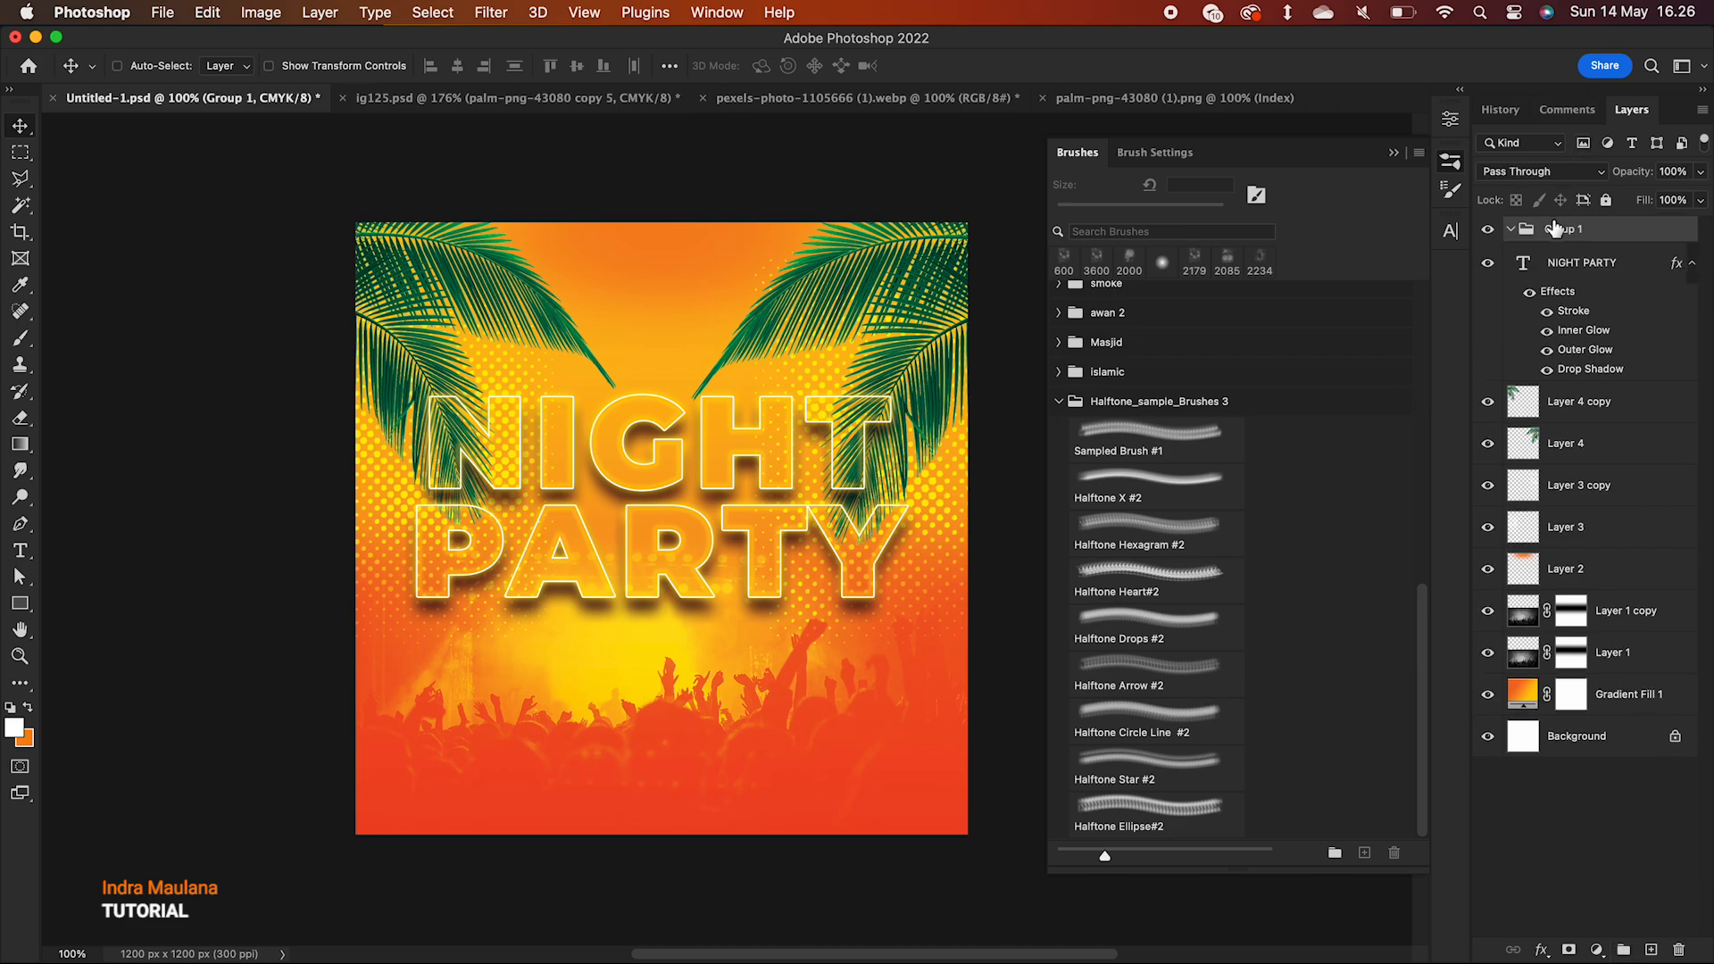
double_click(1554, 228)
text(MODEL)
key(Return)
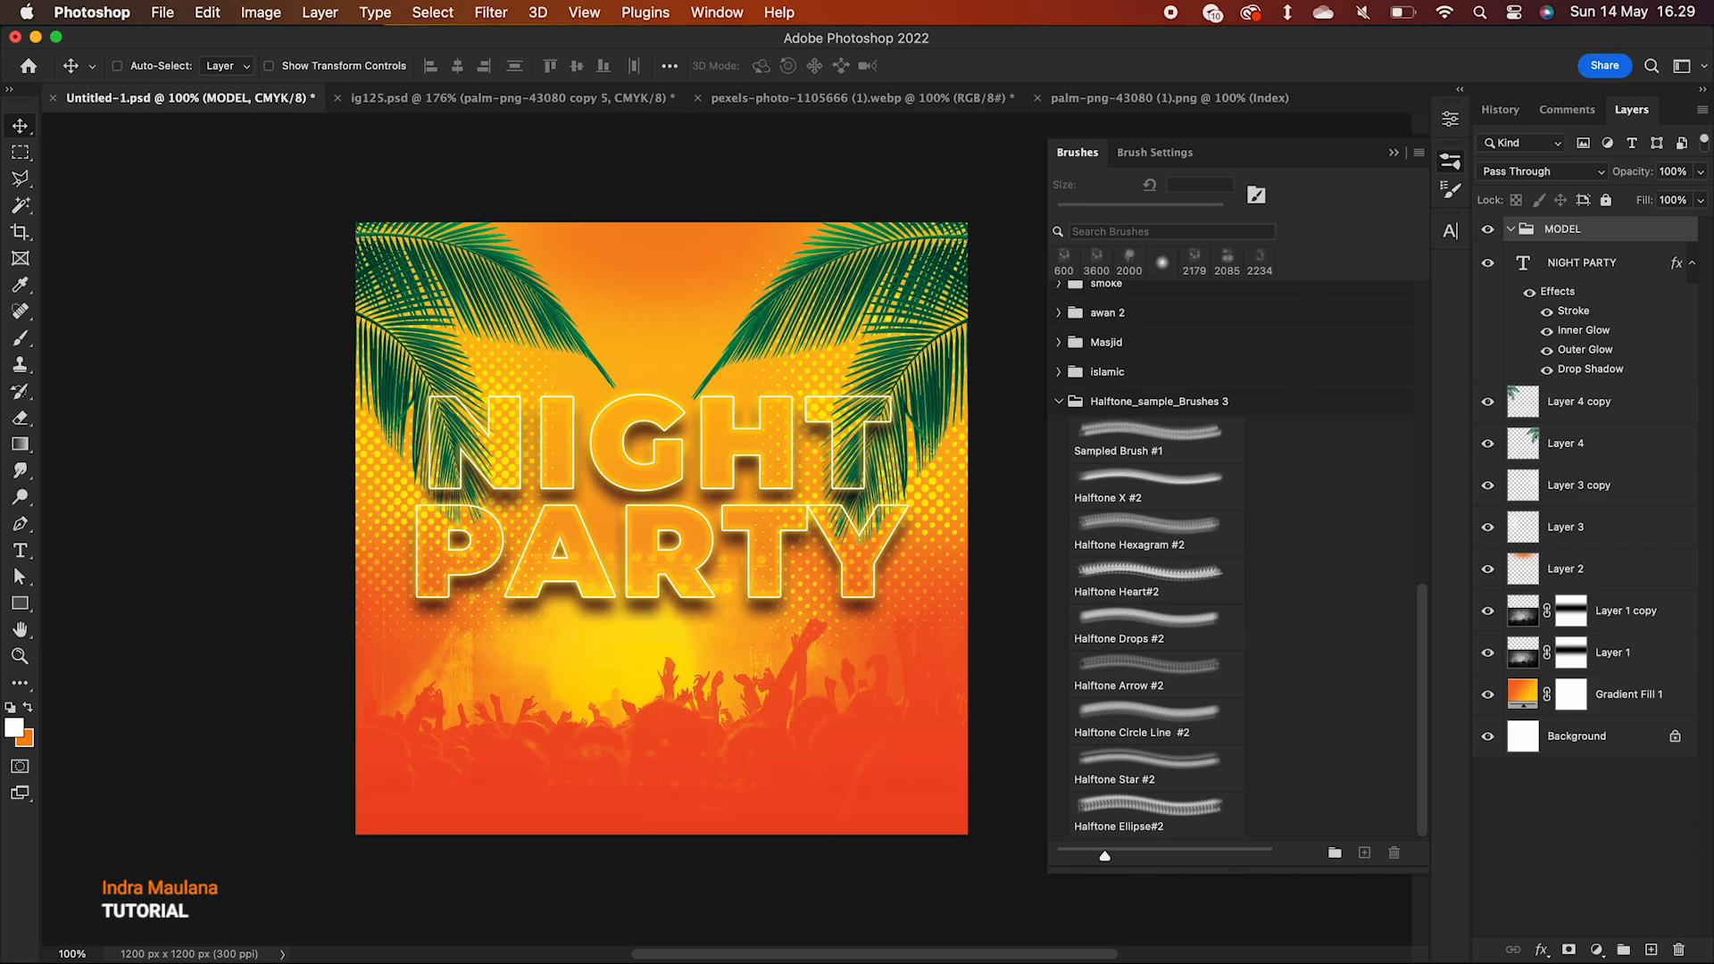
- Switch to Chrome, copy the Pexels photo of the woman in the yellow blouse and paste it into the poster's MODEL group in Photoshop
key(super+Tab)
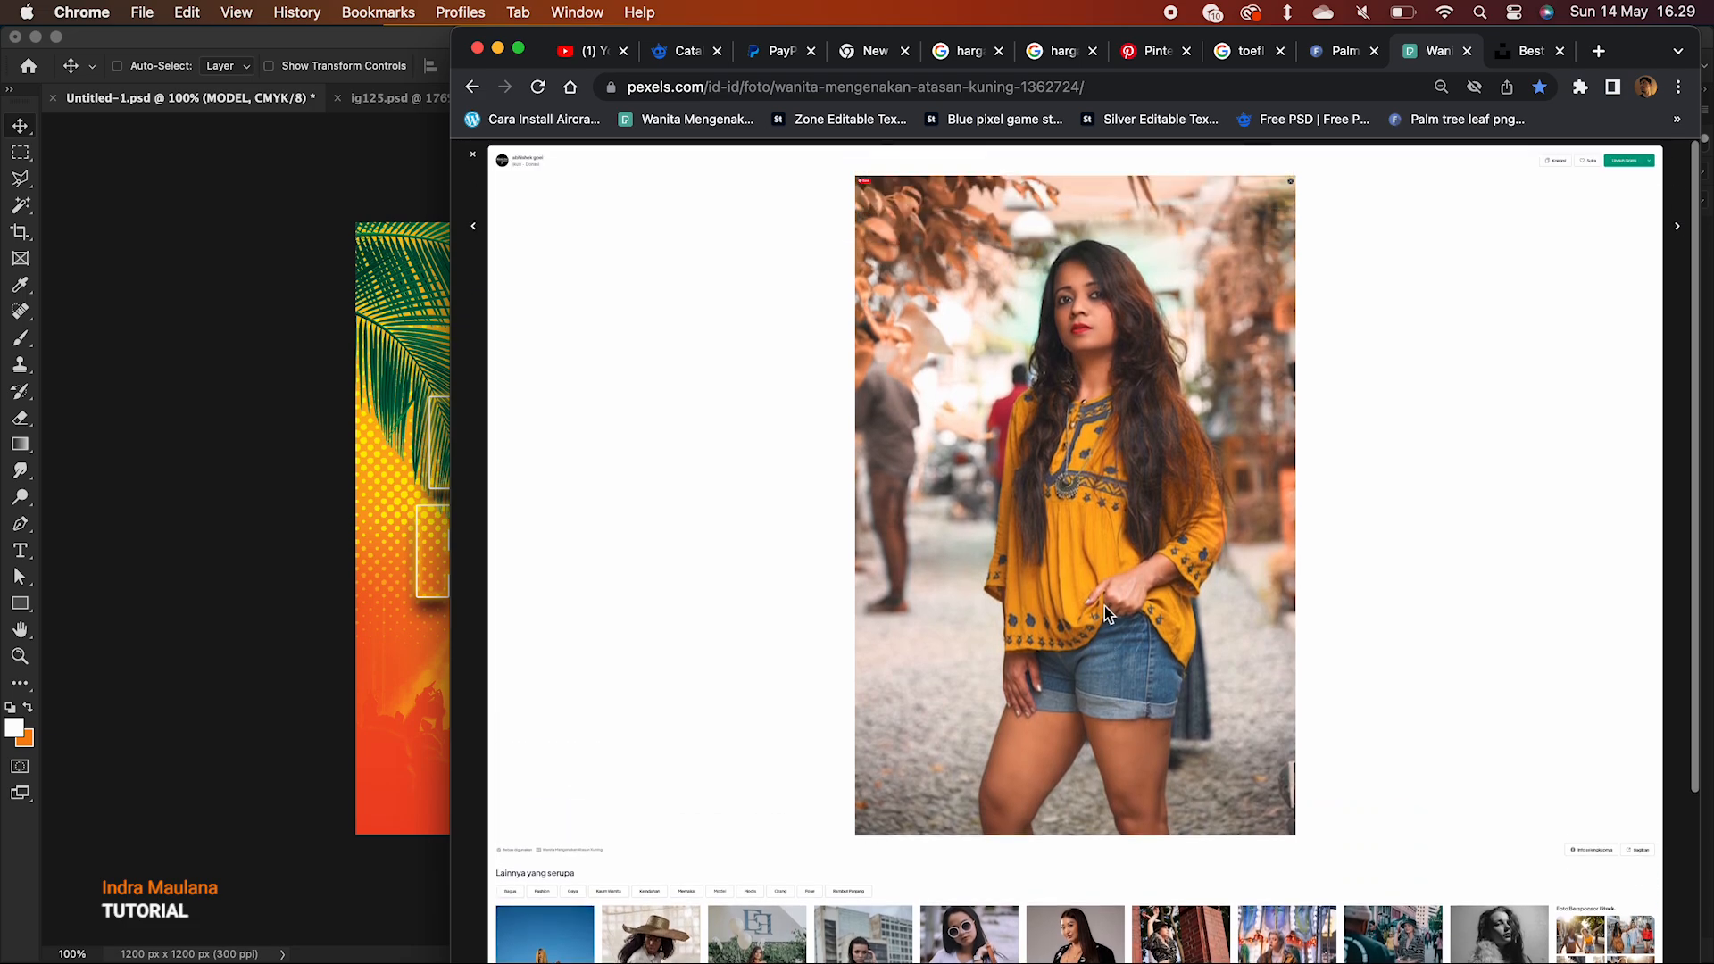
right_click(1019, 433)
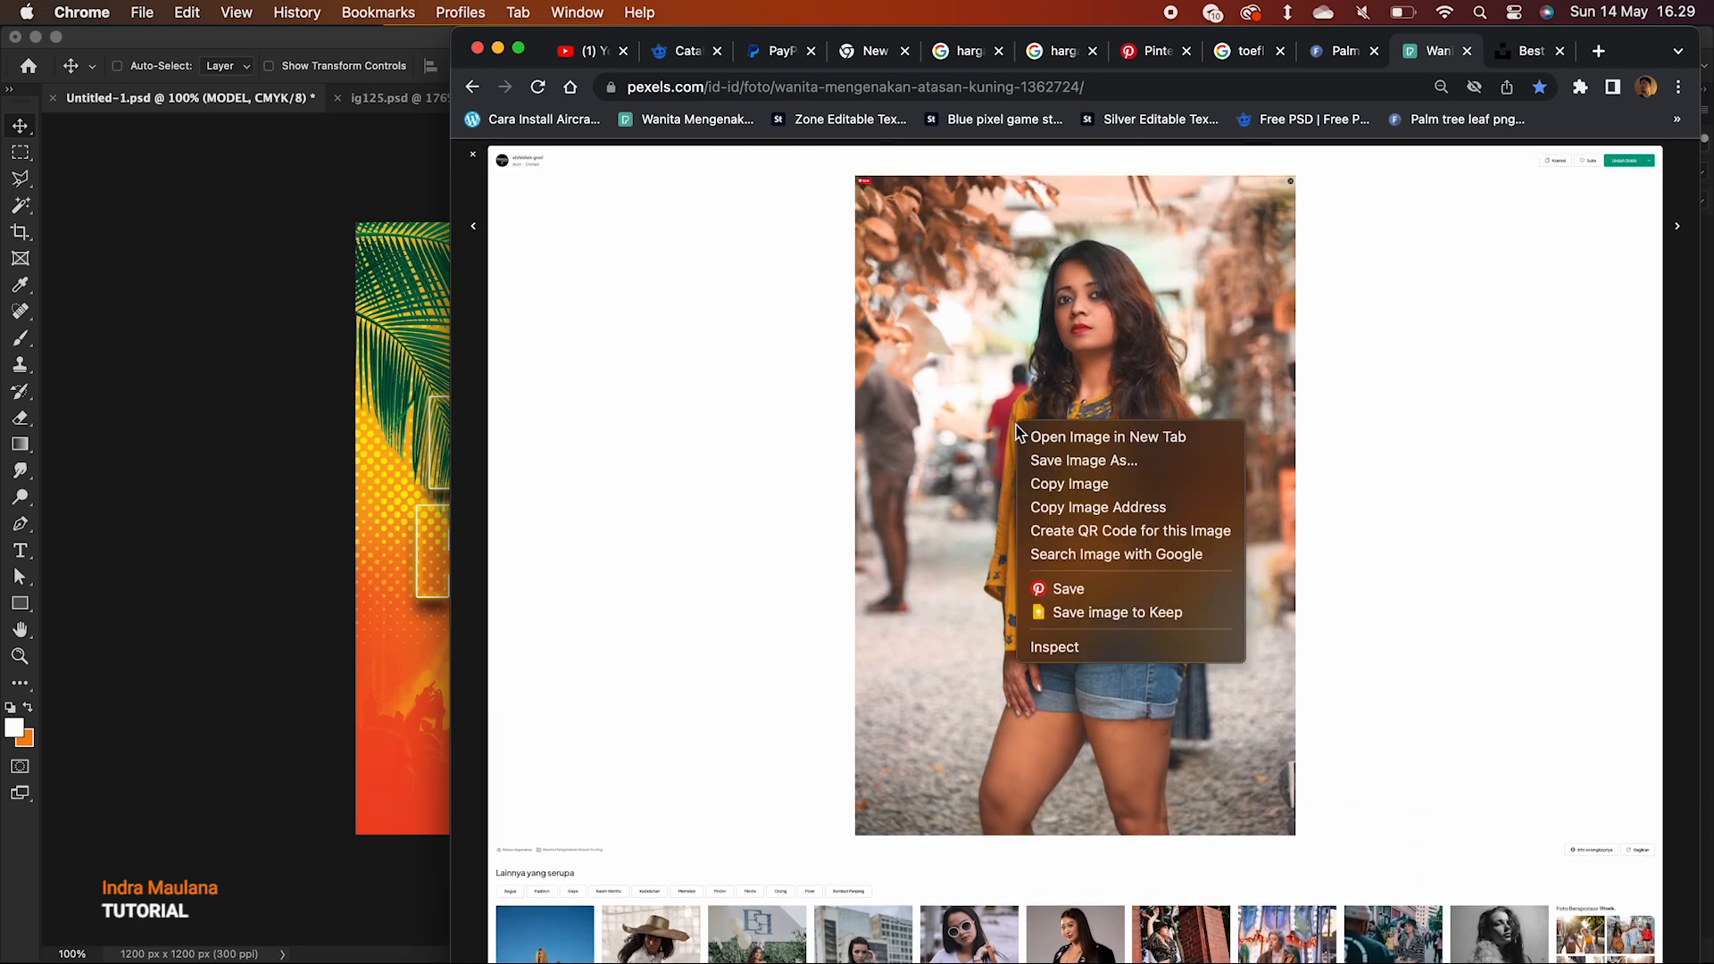
click(1080, 482)
click(421, 466)
key(super+v)
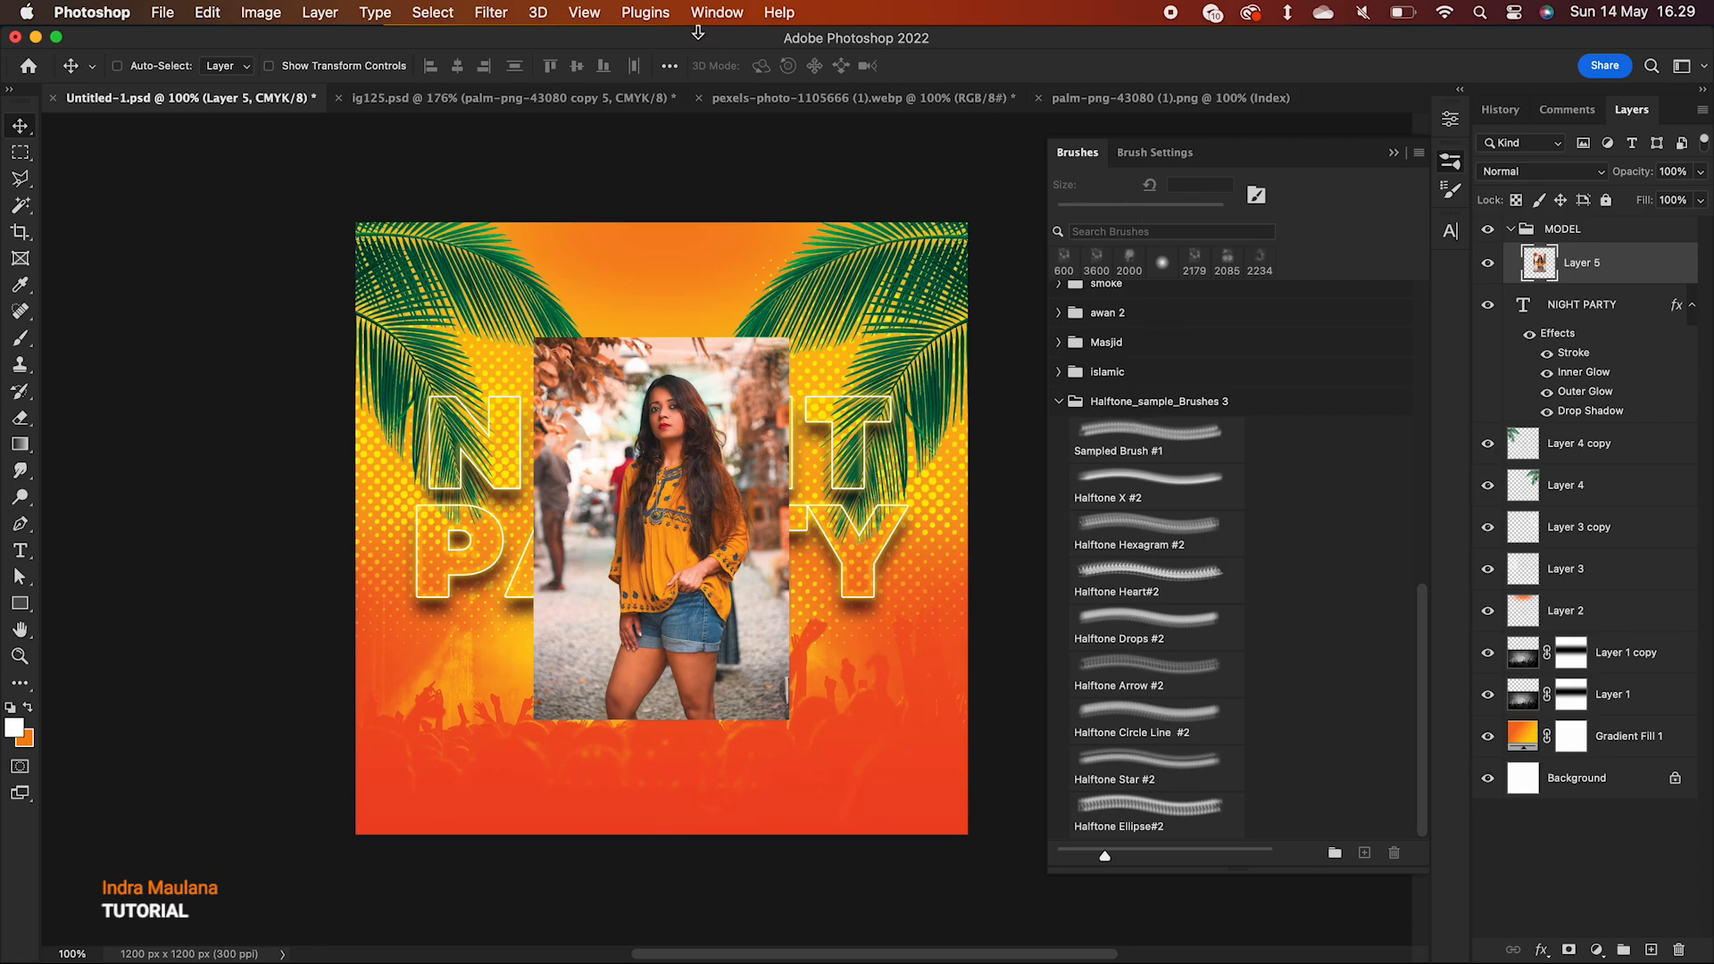
- Remove the background from the woman's photo with the Remove Background quick action
click(717, 12)
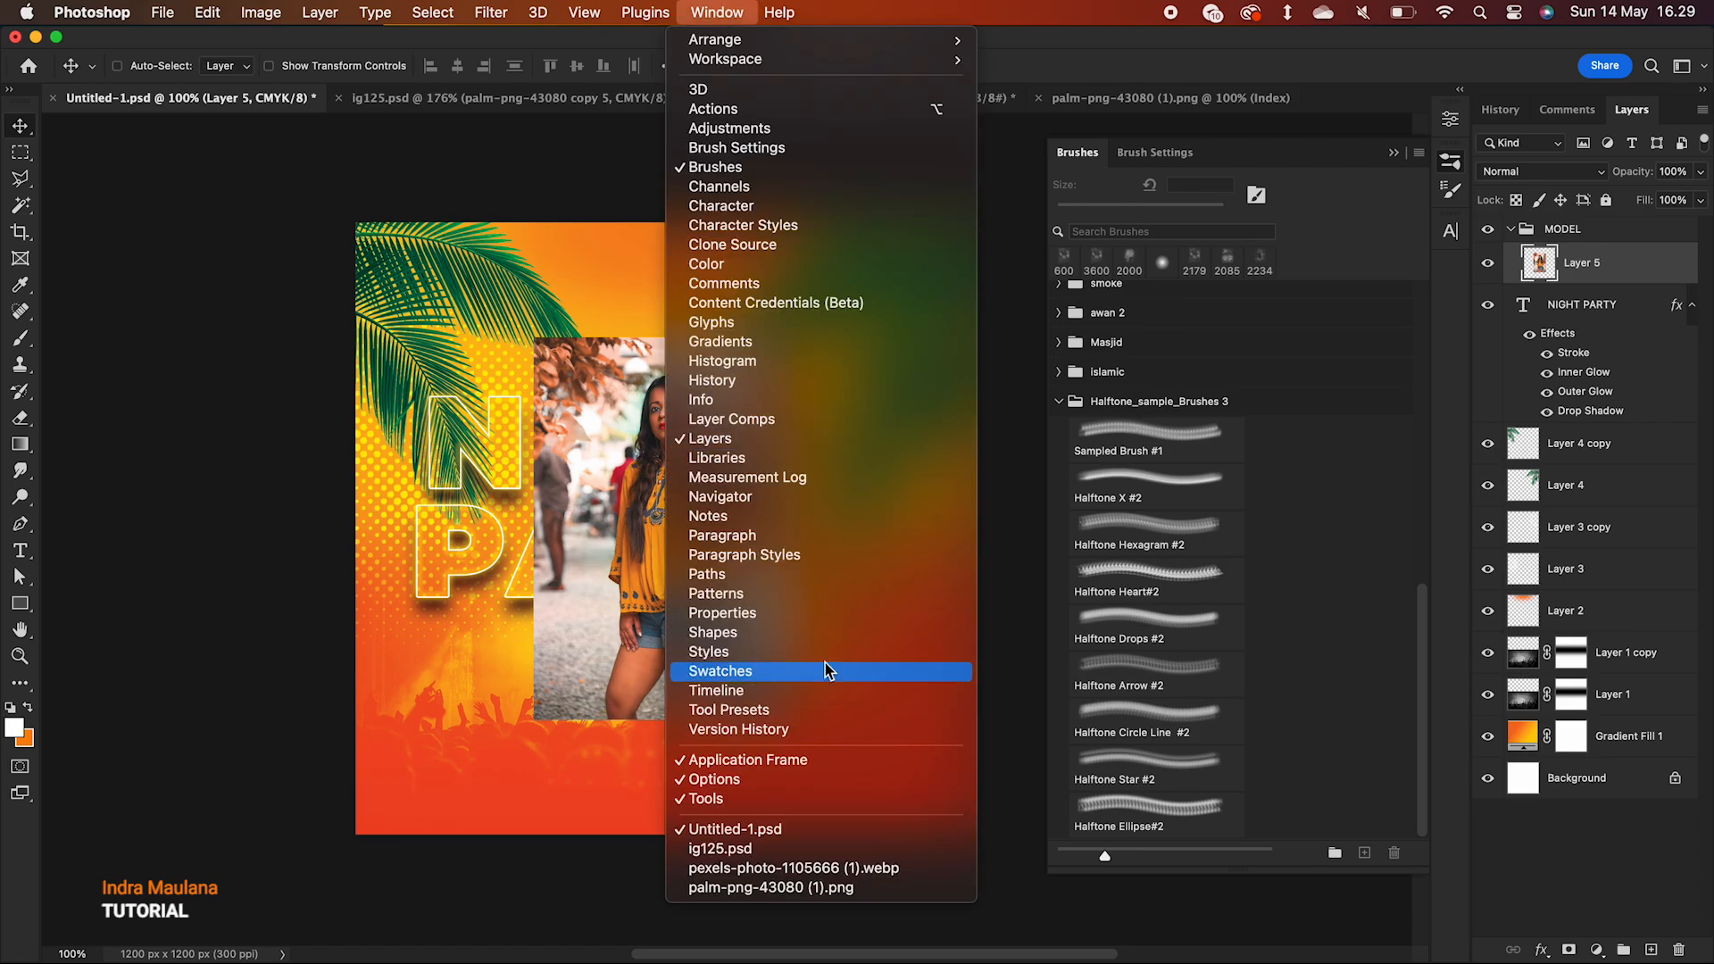
click(750, 612)
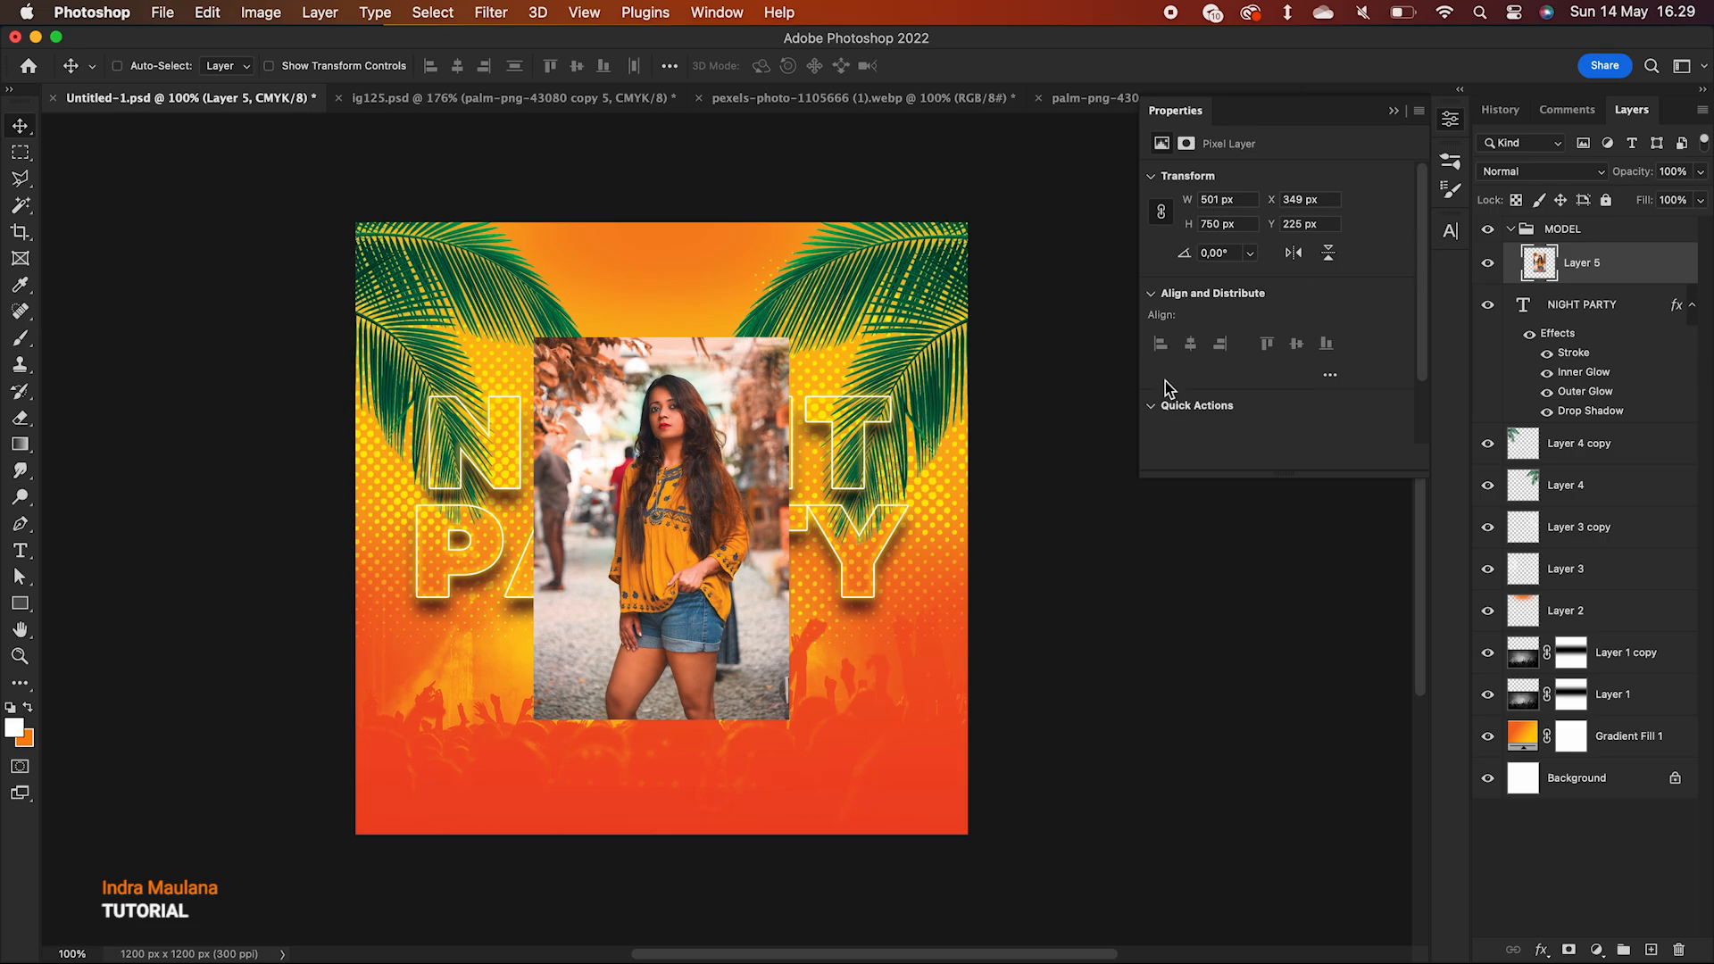
click(1157, 409)
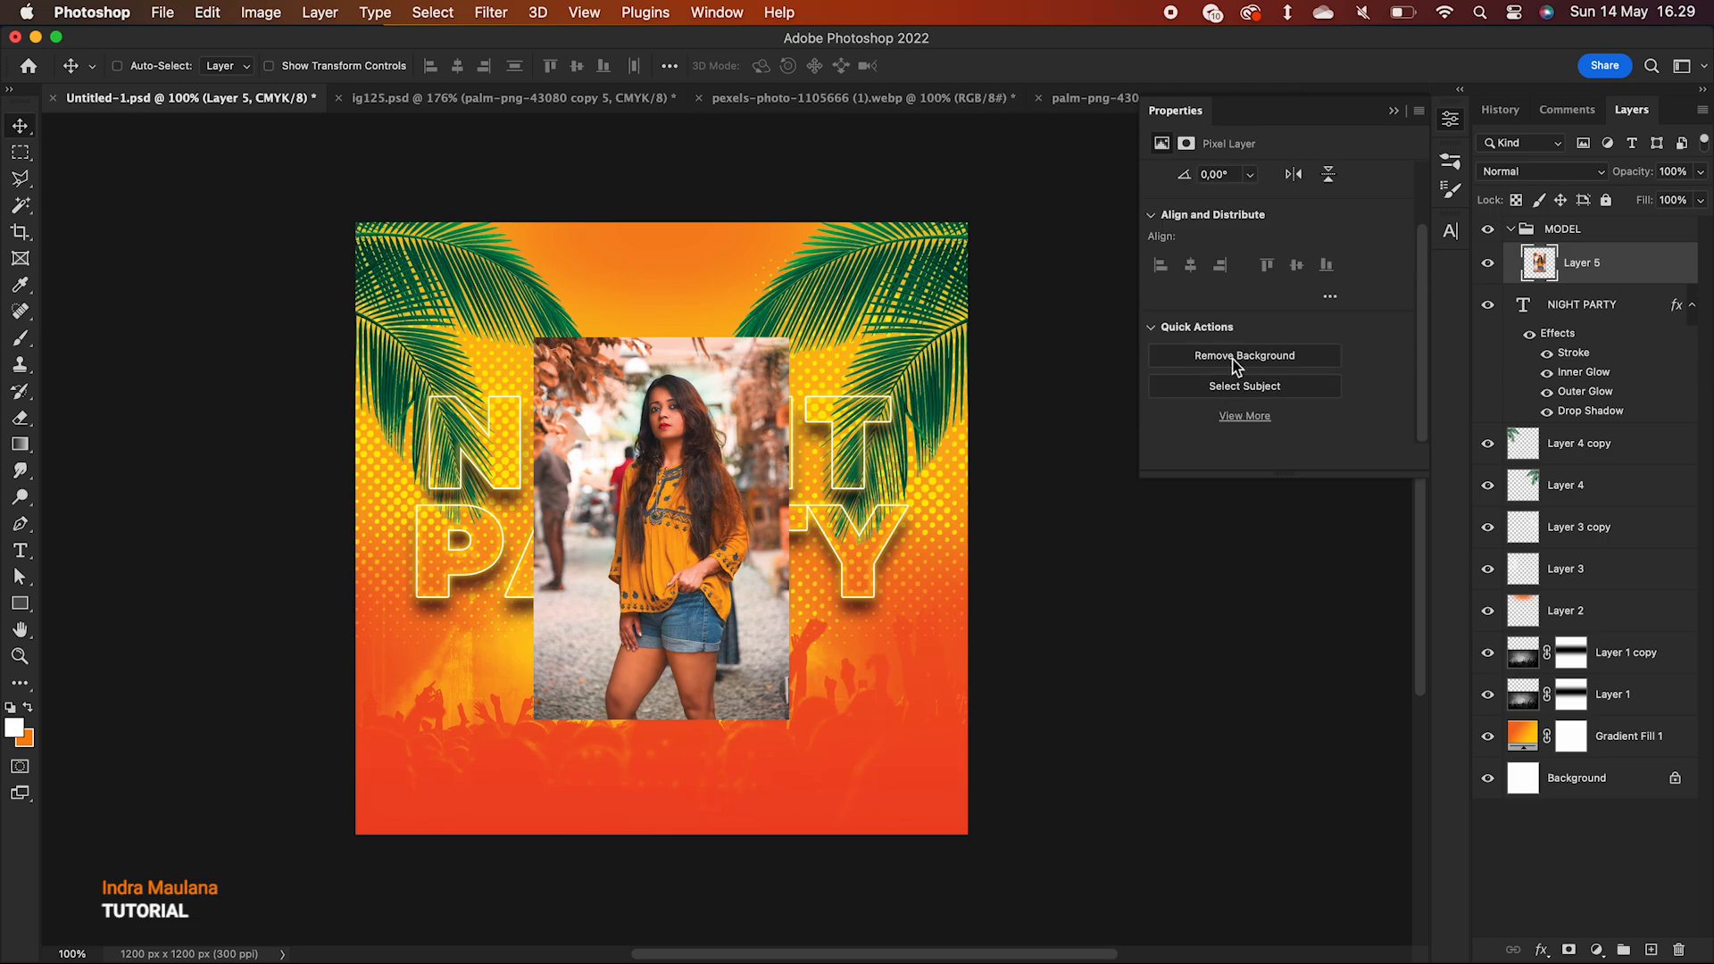
click(1238, 357)
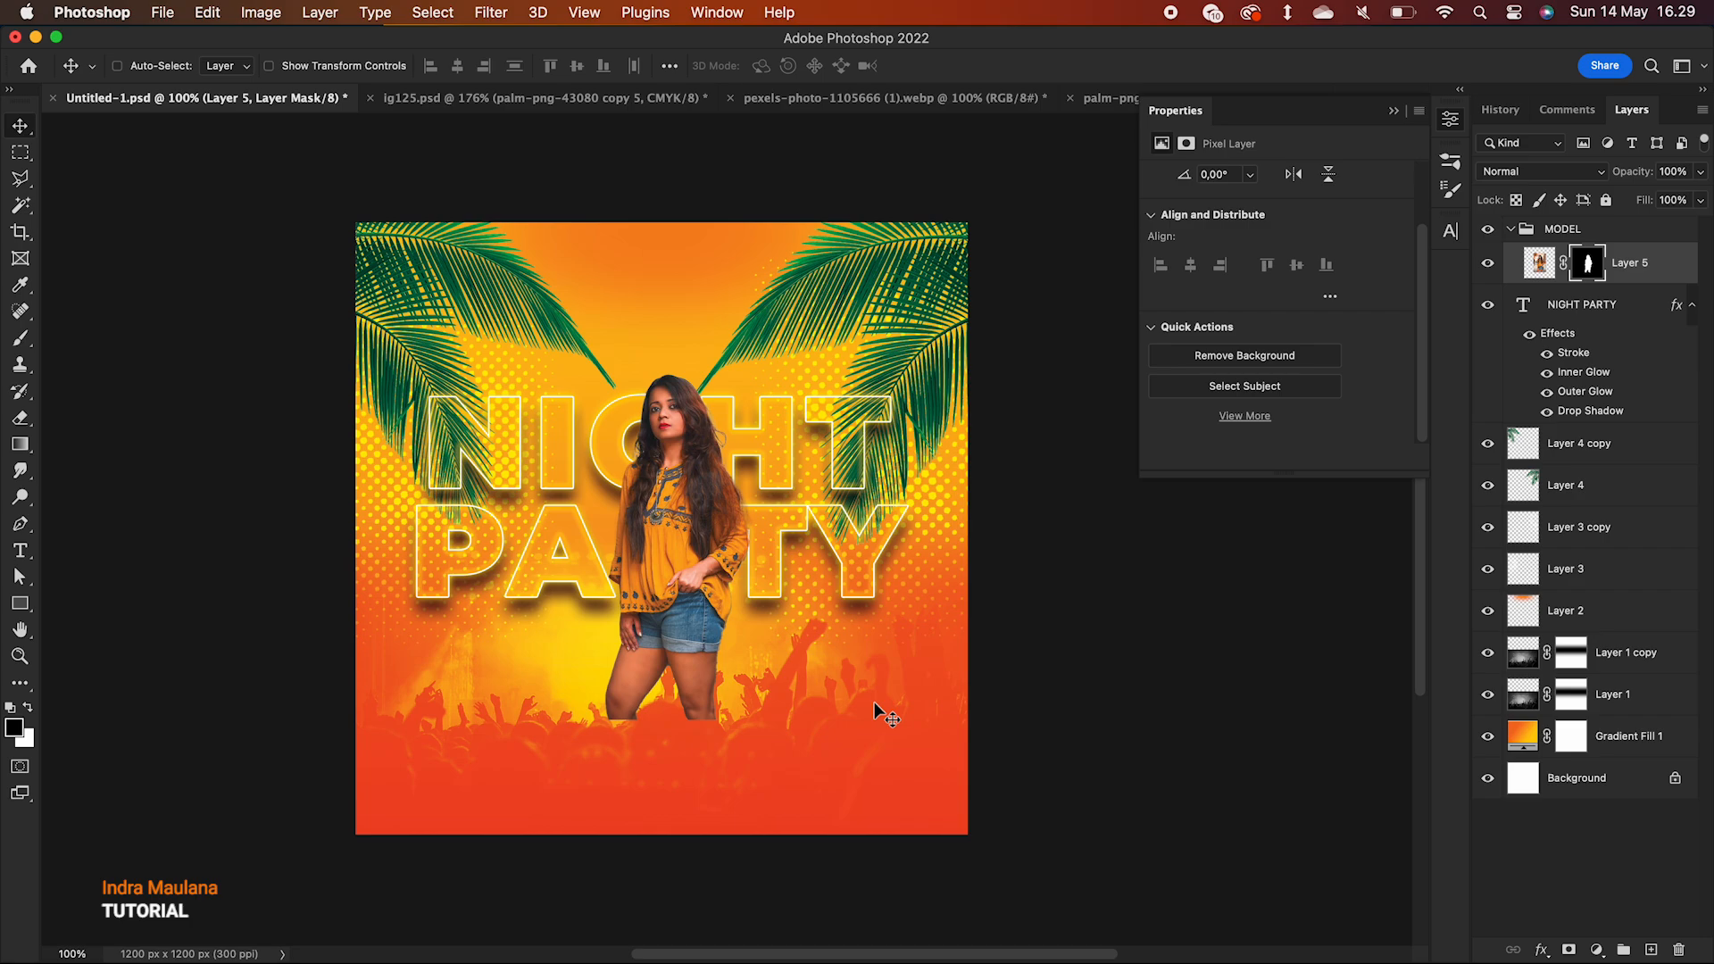
- Enlarge the cut-out woman and move her down and slightly left so her legs run off the poster's lower edge
key(super+t)
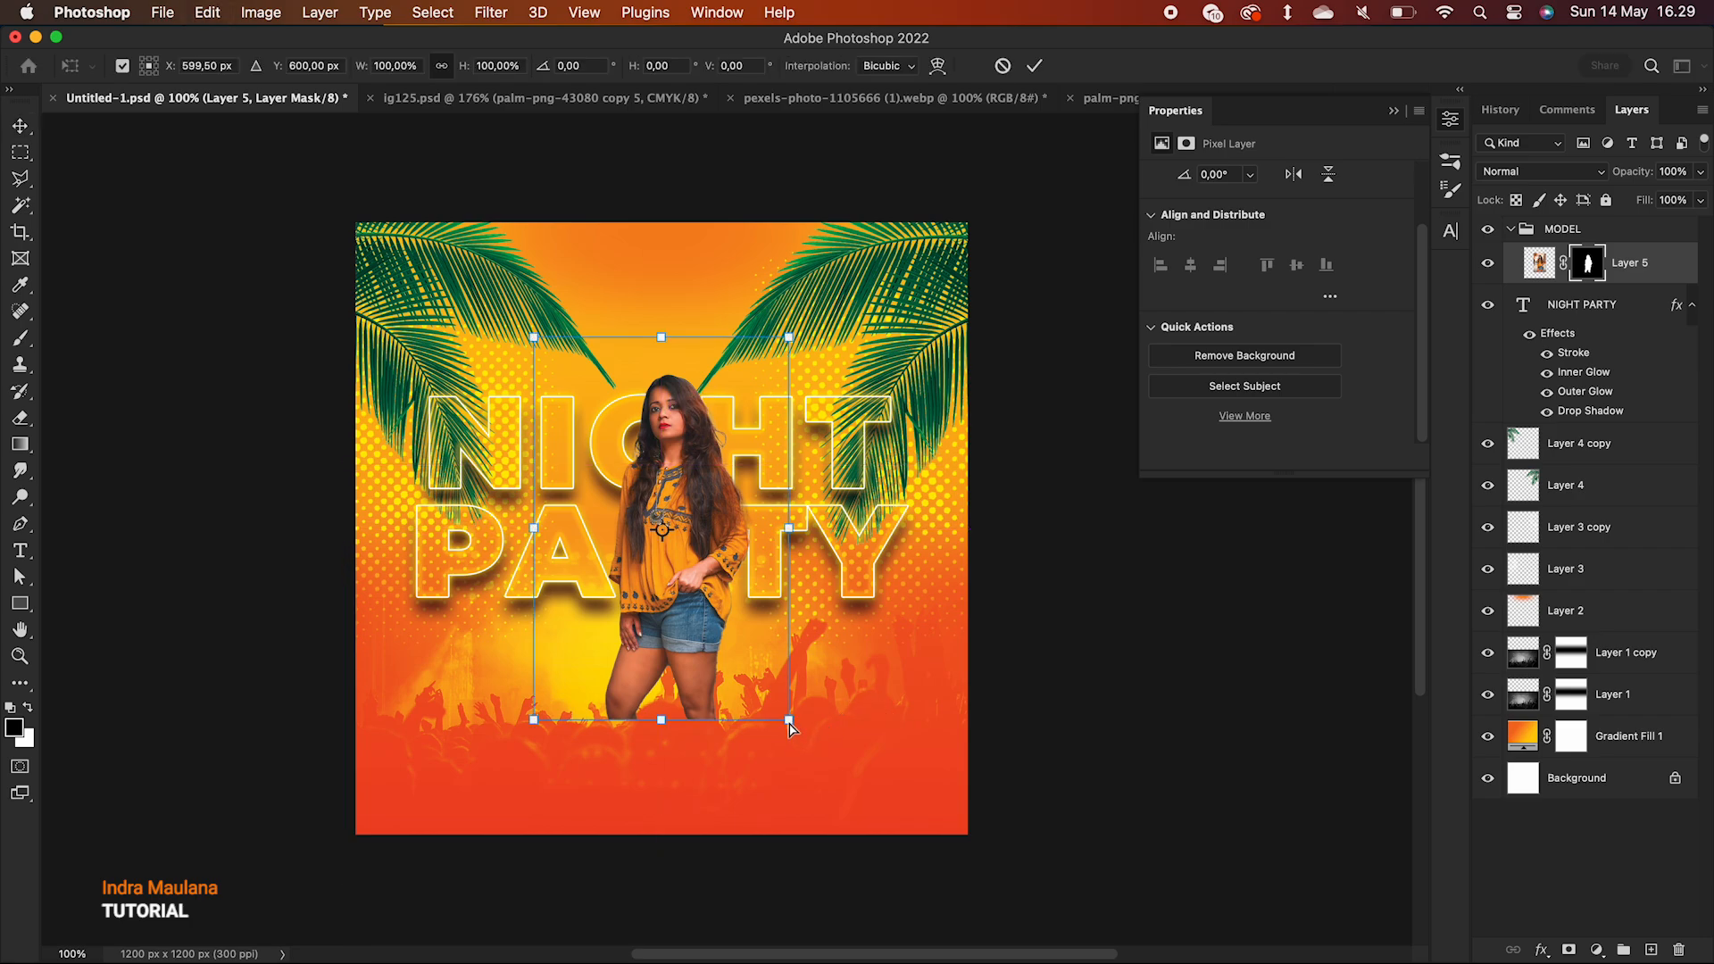
drag(789, 721, 875, 819)
key(Return)
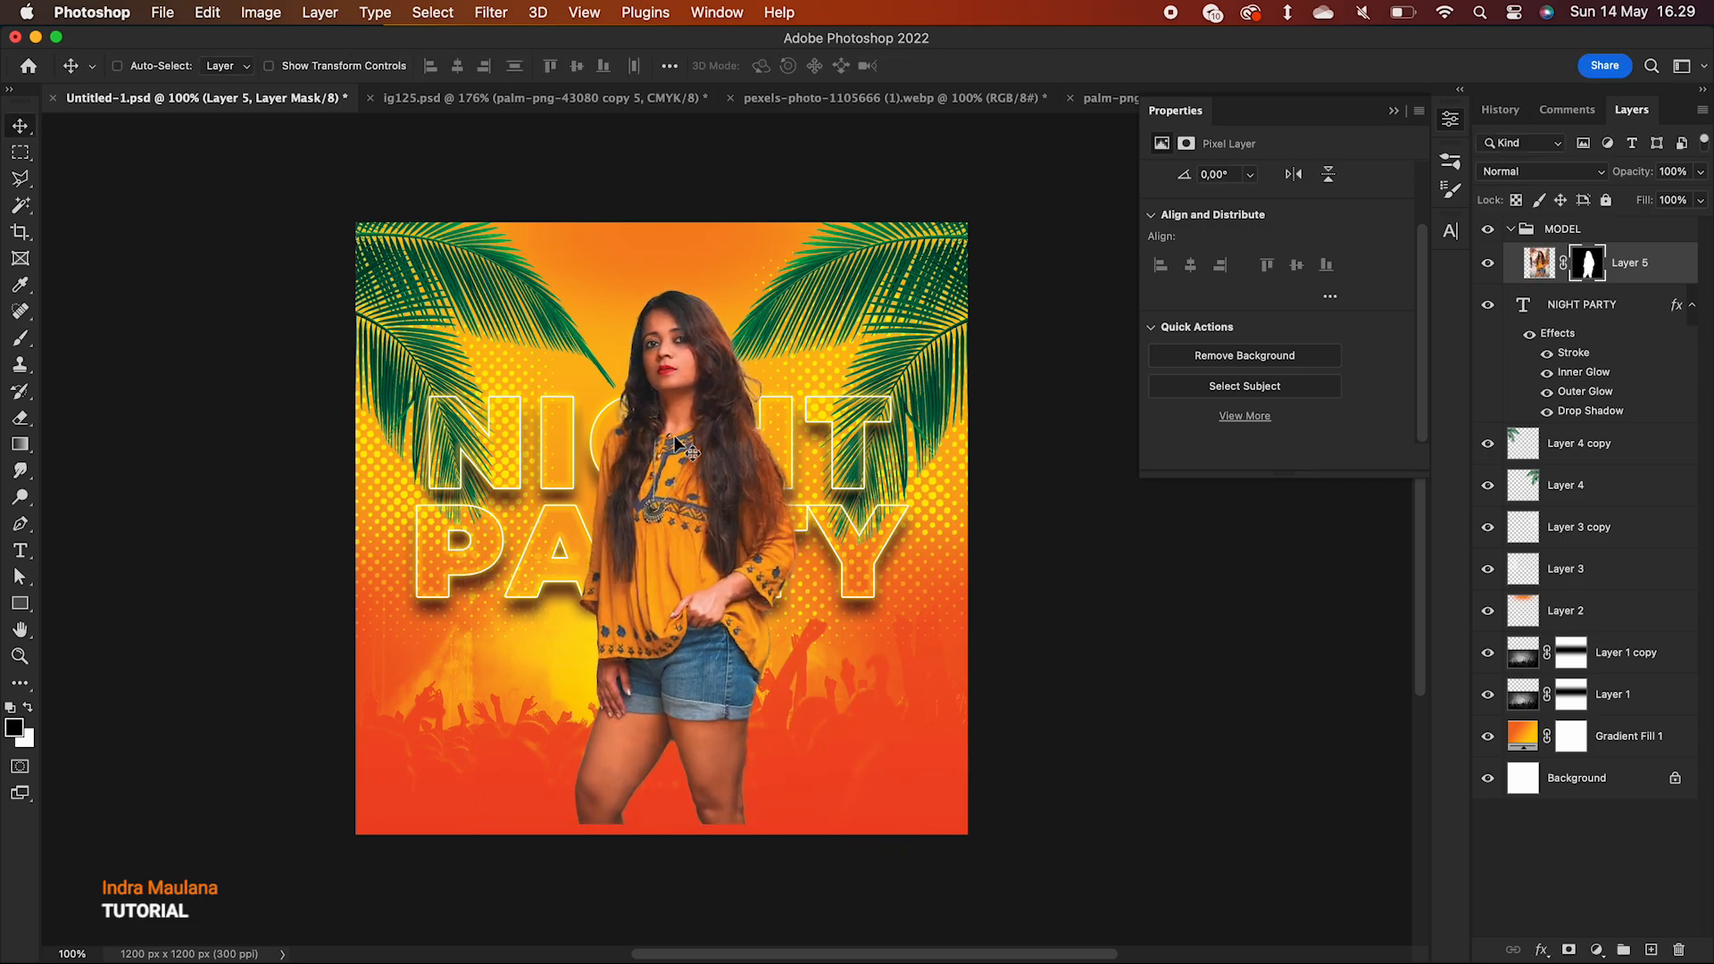
drag(671, 441, 647, 500)
- Scale the cut-out woman up proportionally around her centre to about 114%
key(super+t)
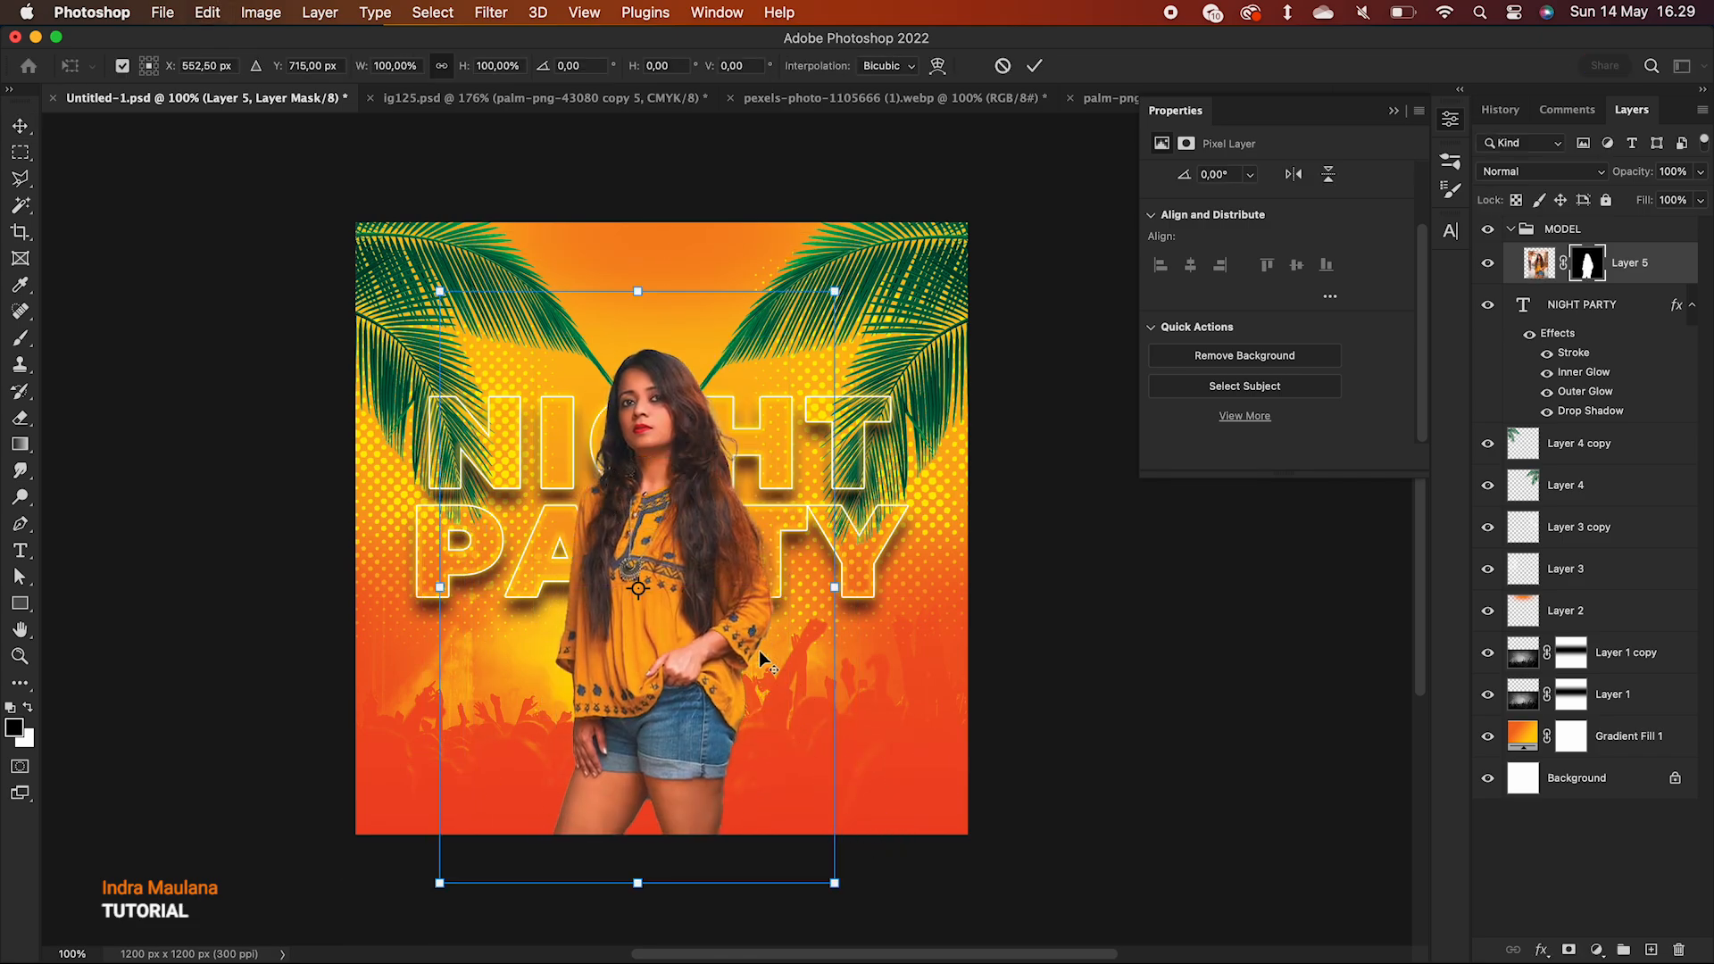
drag(838, 886, 874, 924)
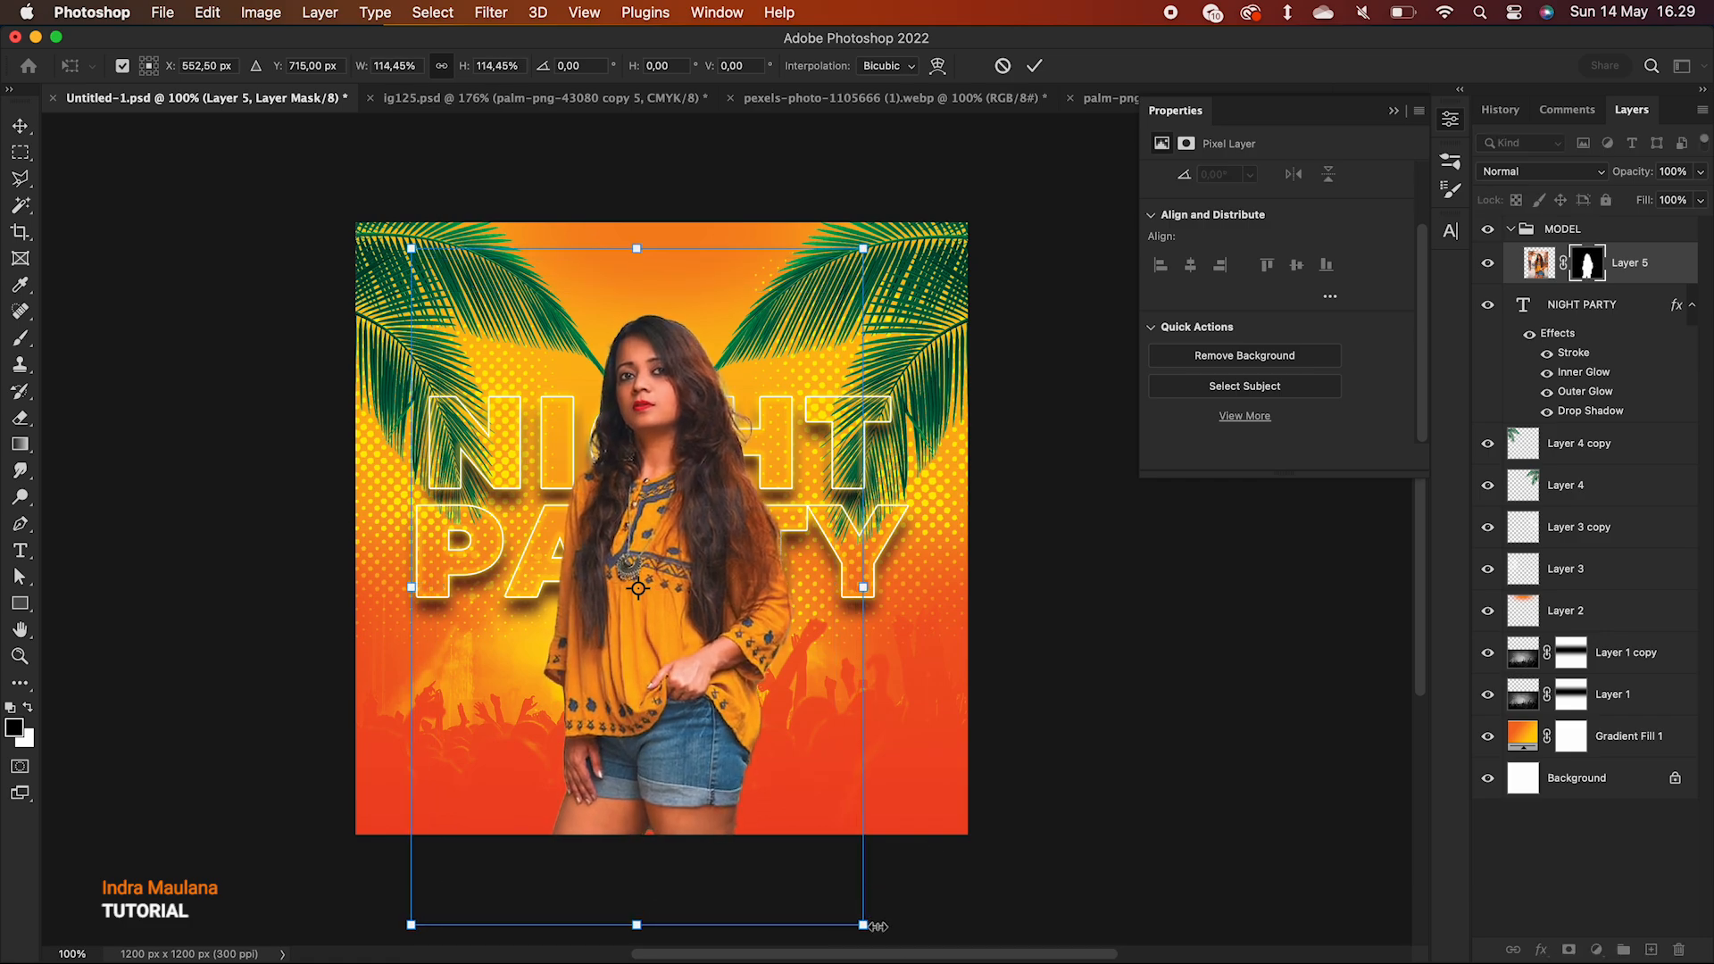
key(Return)
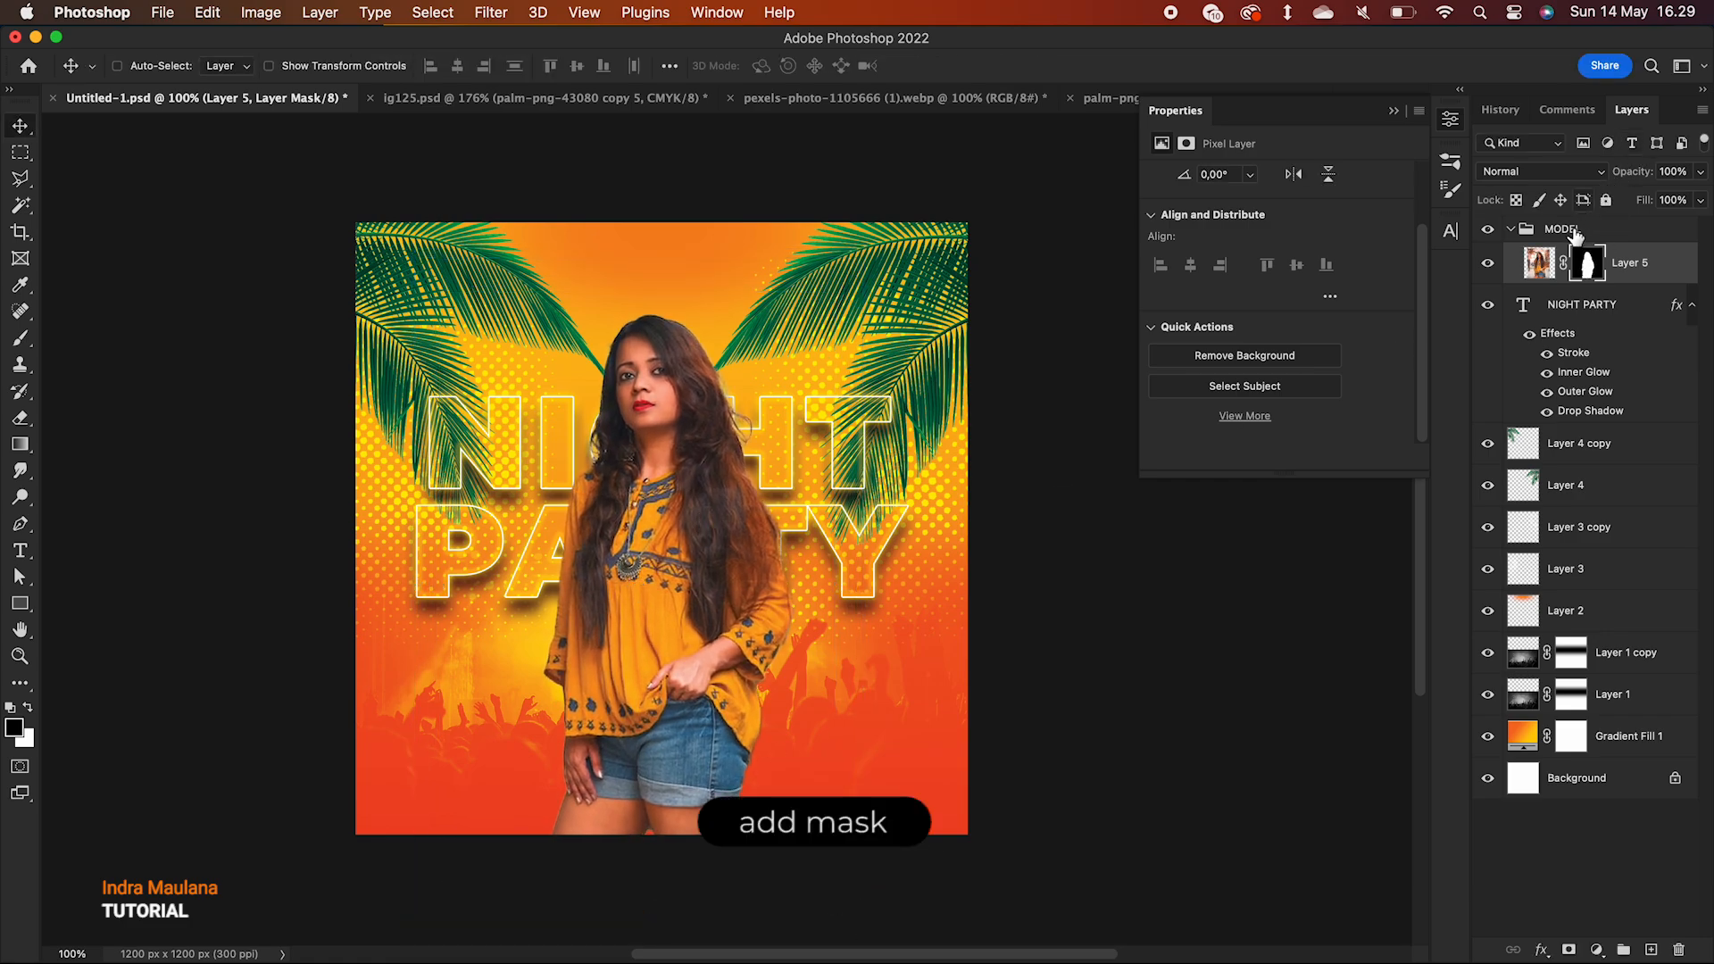
- Add a layer mask to the MODEL group and fade the woman's lower body into the crowd with upward gradients on the mask
click(1569, 234)
click(1569, 951)
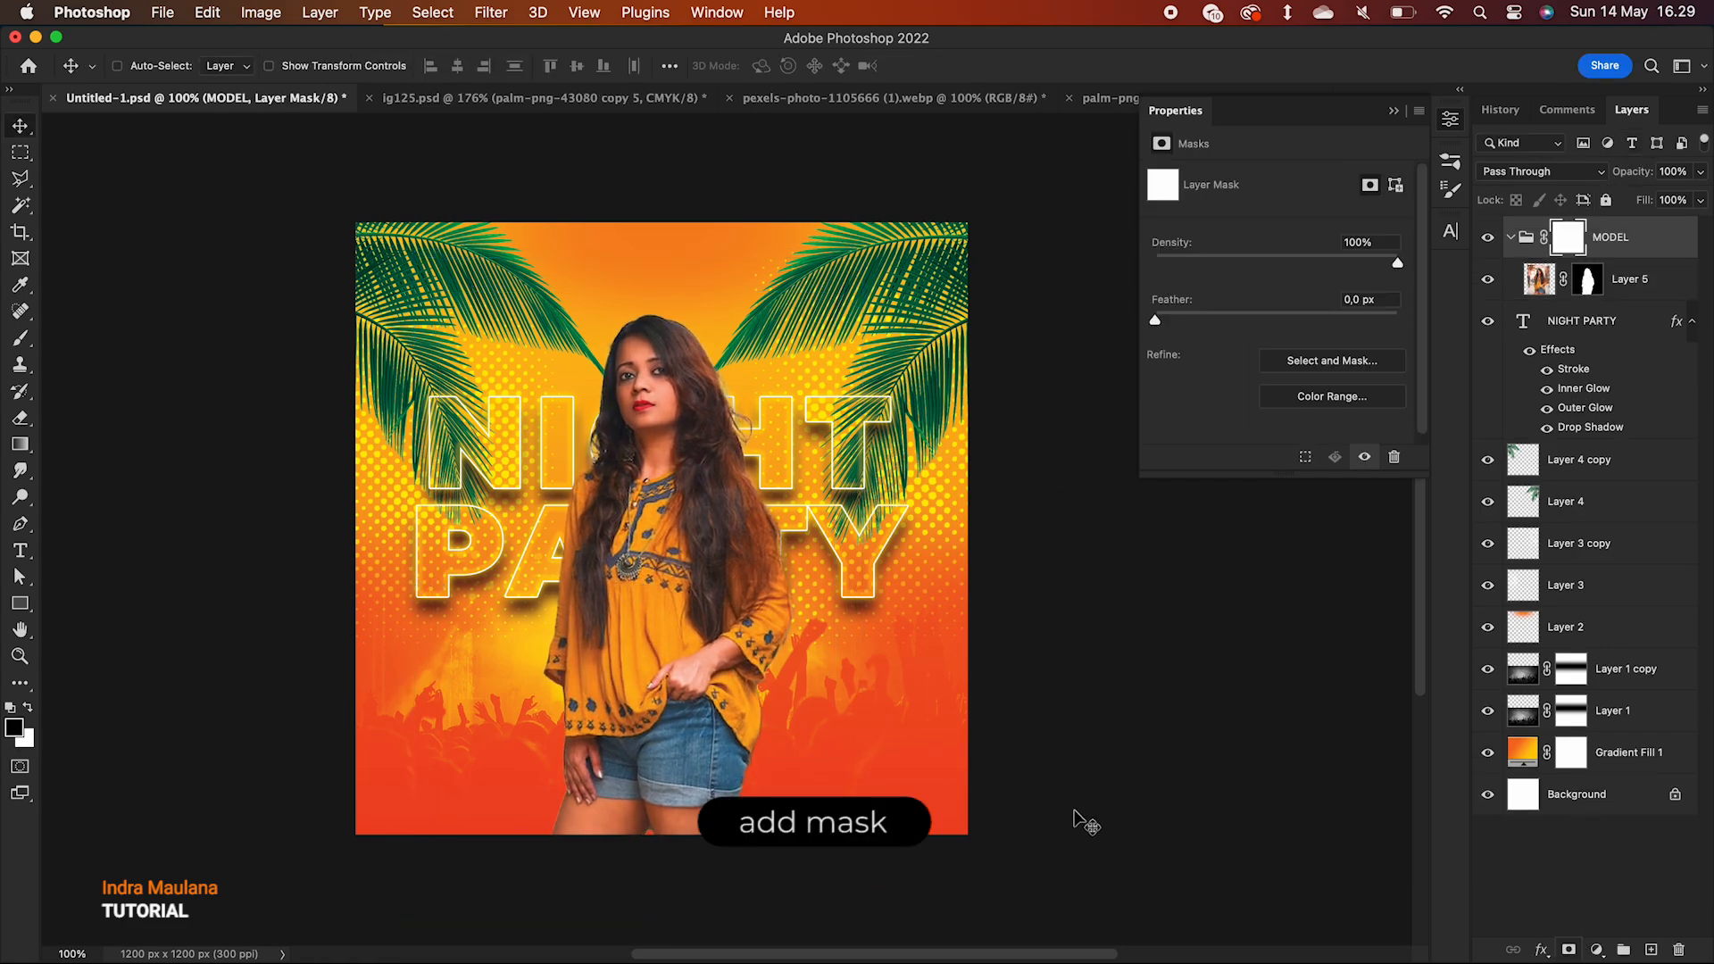
key(g)
click(672, 830)
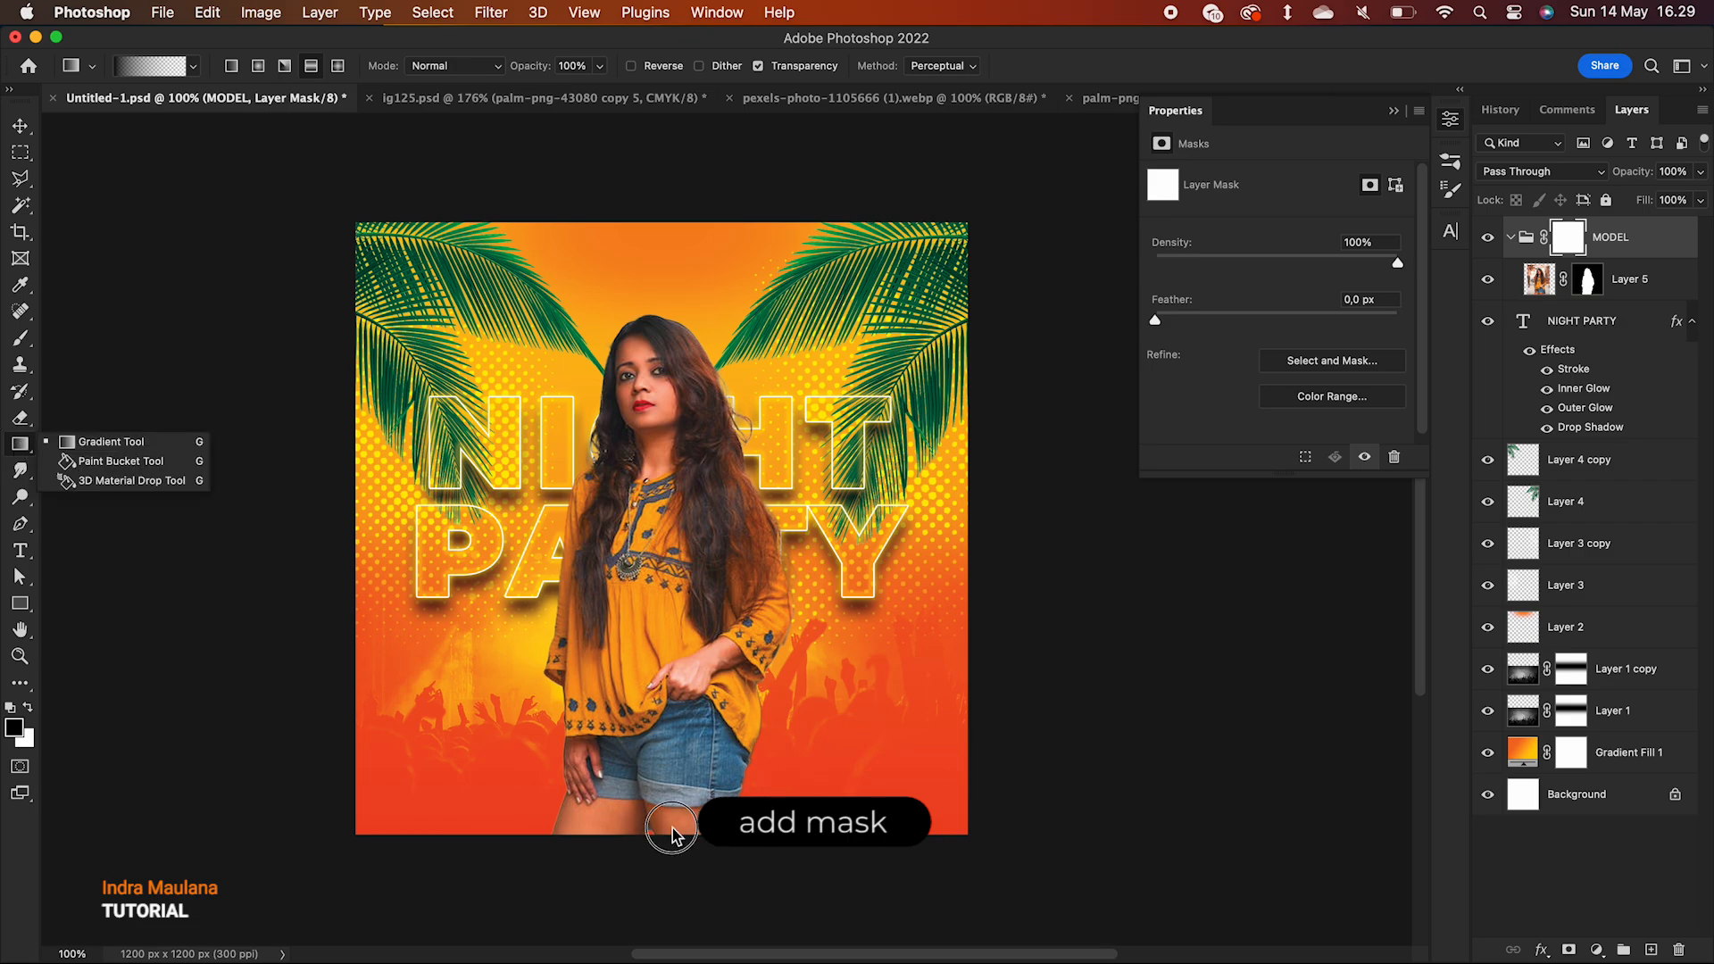
drag(659, 826, 660, 575)
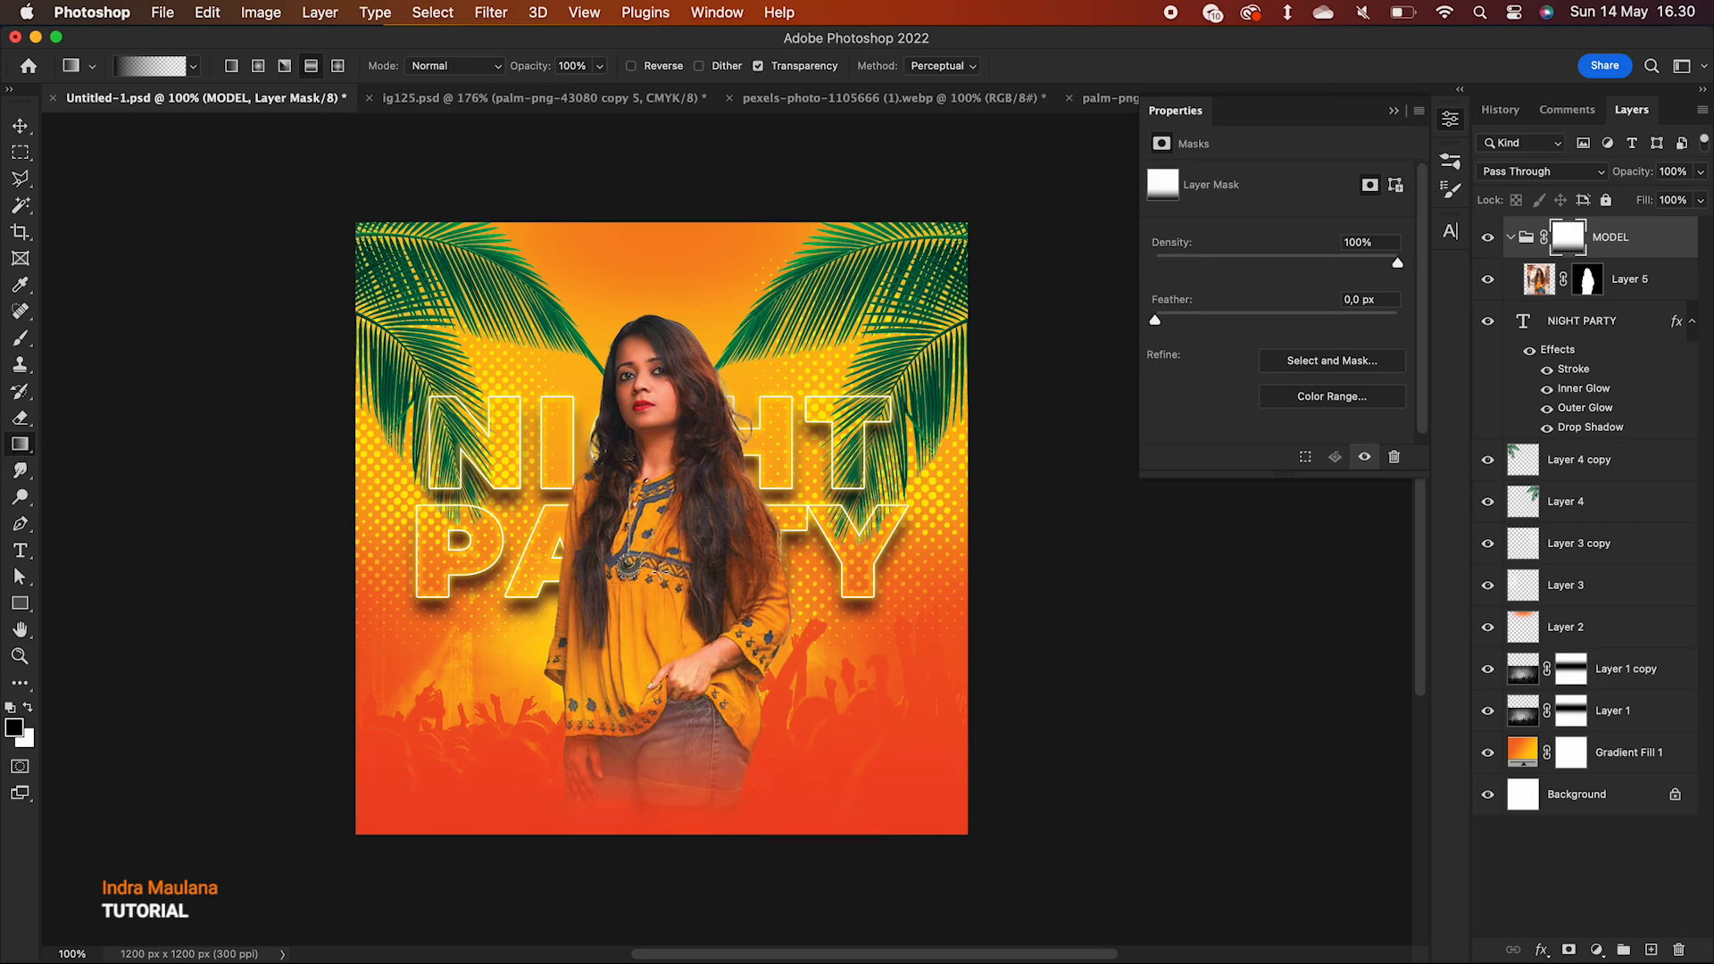
drag(672, 723, 664, 568)
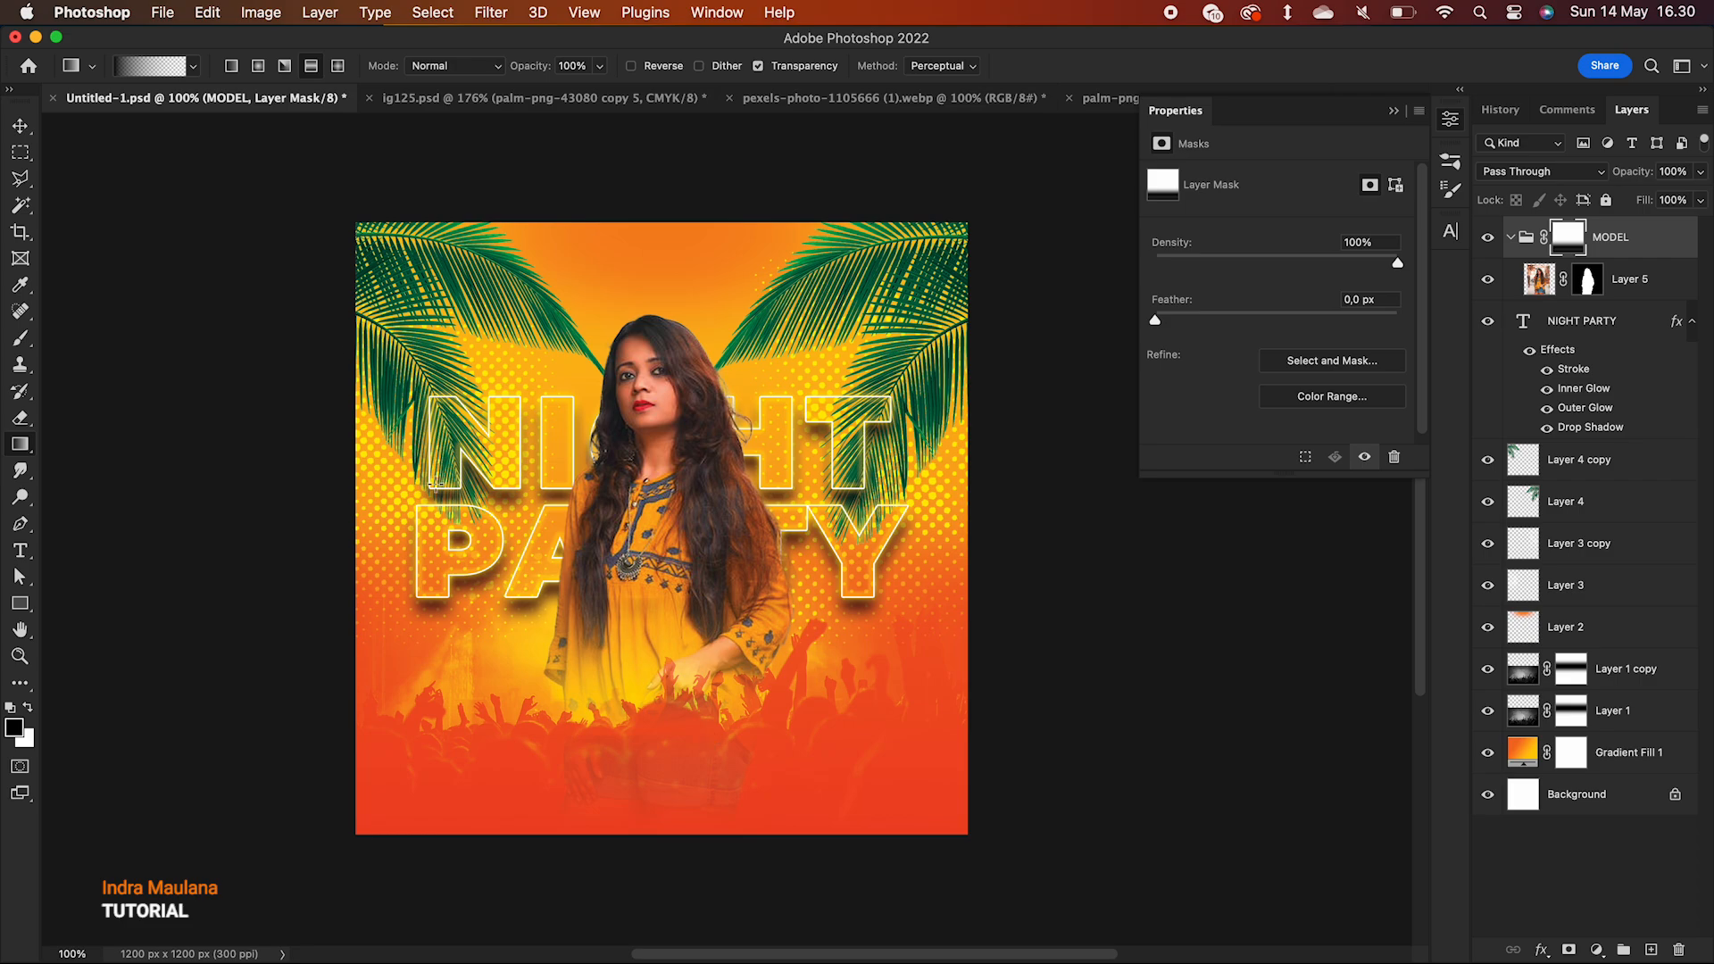
click(19, 125)
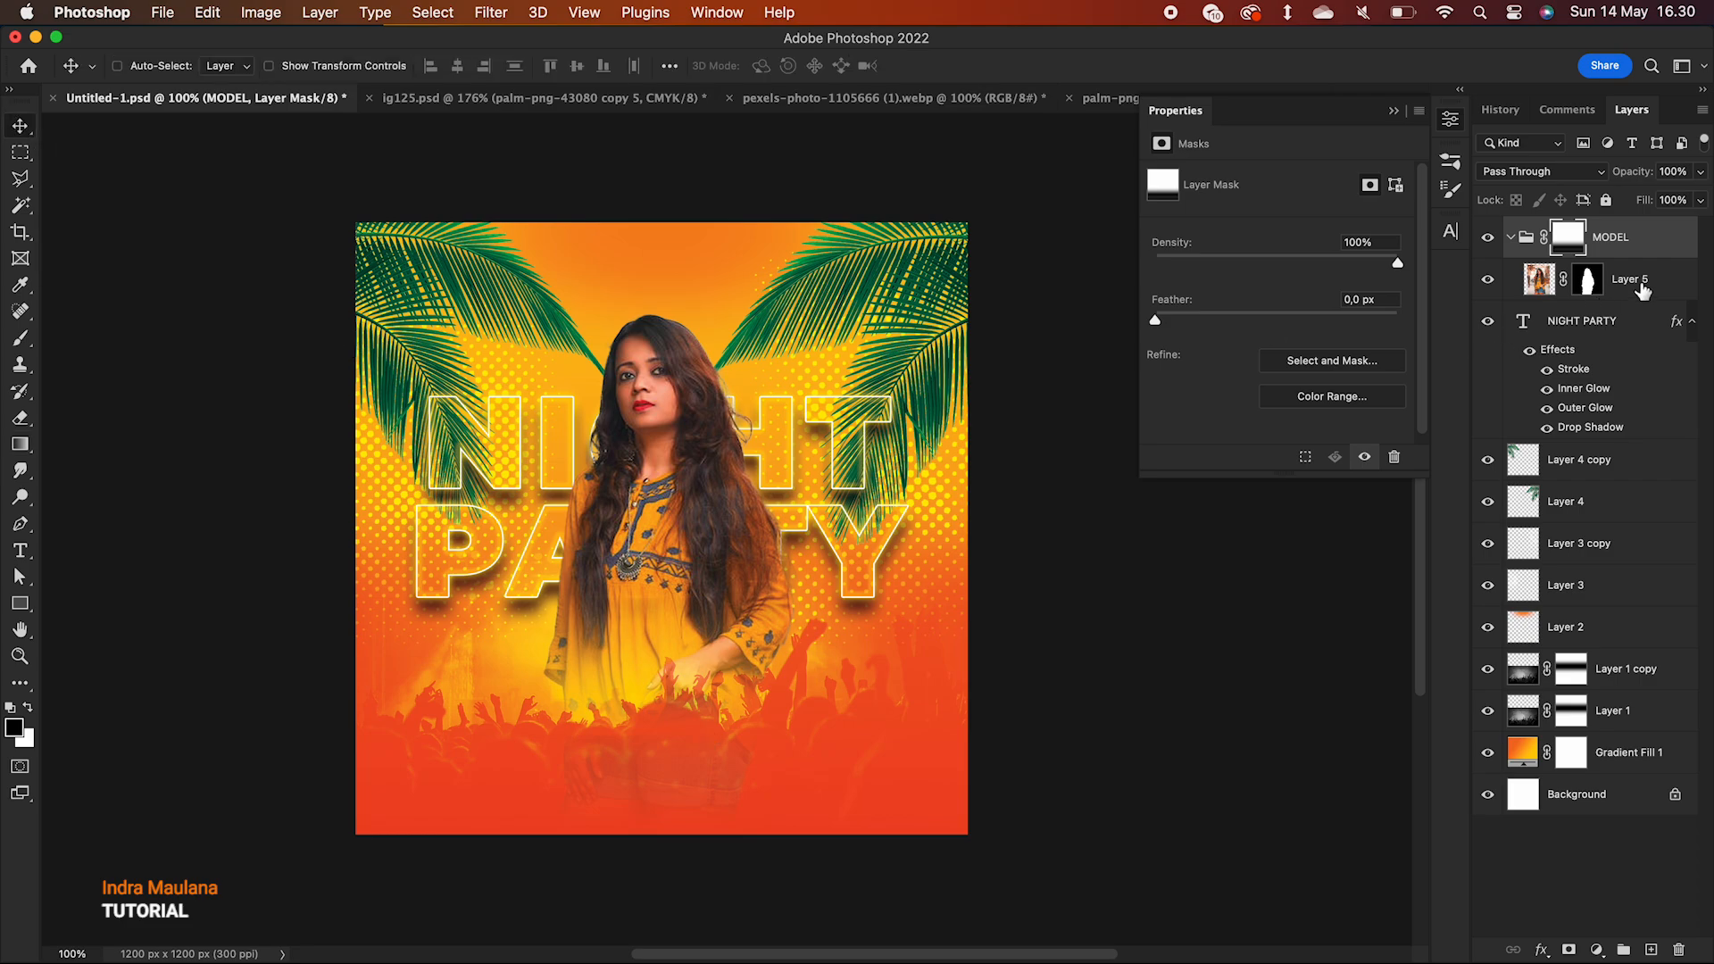
- Enlarge the woman on Layer 5 a little more inside the masked group and shift her slightly down
click(1641, 287)
key(super+t)
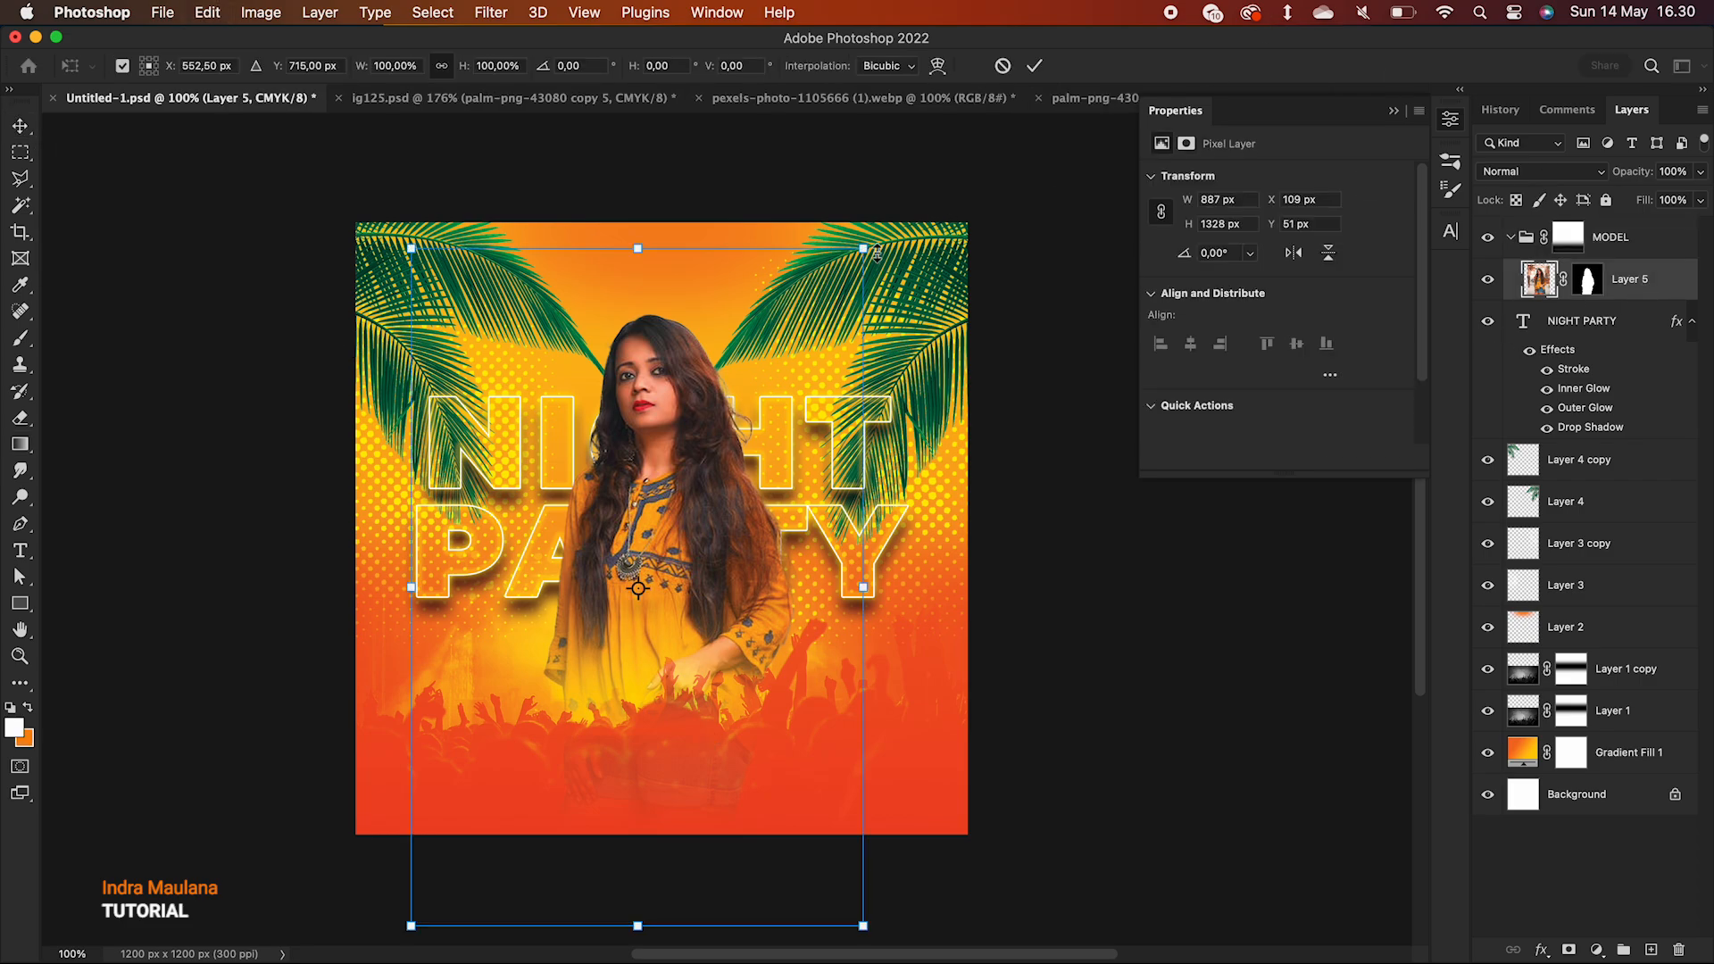
drag(863, 249, 899, 189)
drag(770, 497, 776, 533)
key(Return)
key(super+0)
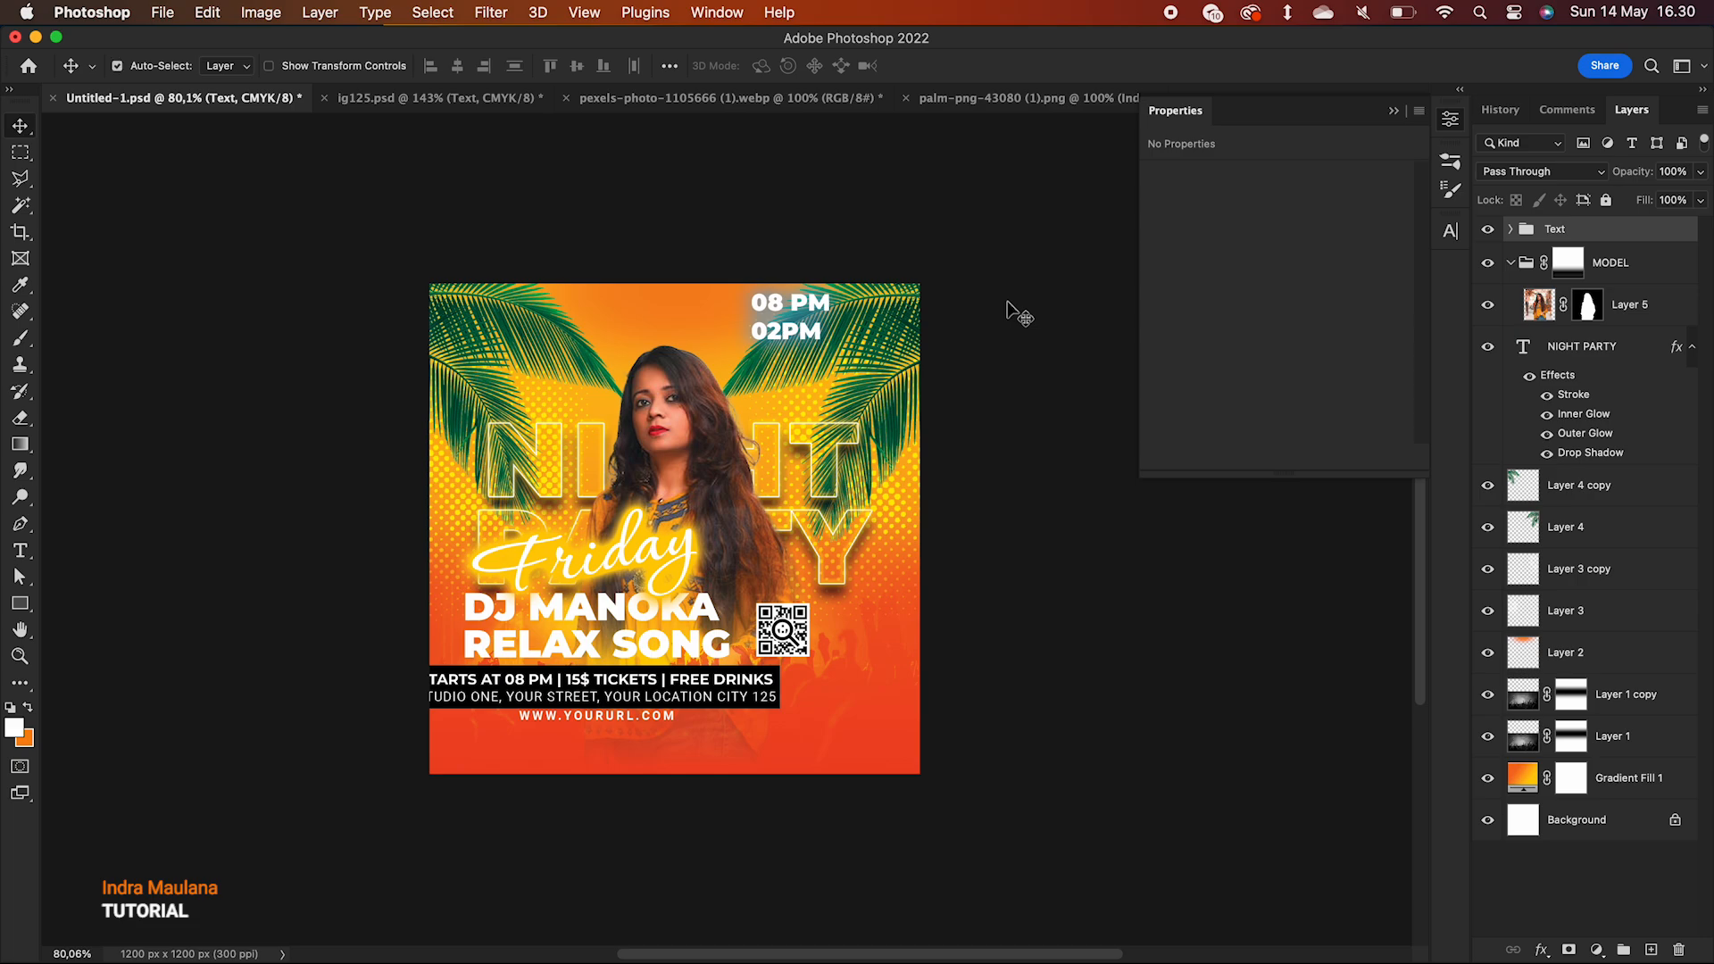
- Centre the Text group horizontally and vertically on the whole poster canvas, leaving nothing selected
key(super+a)
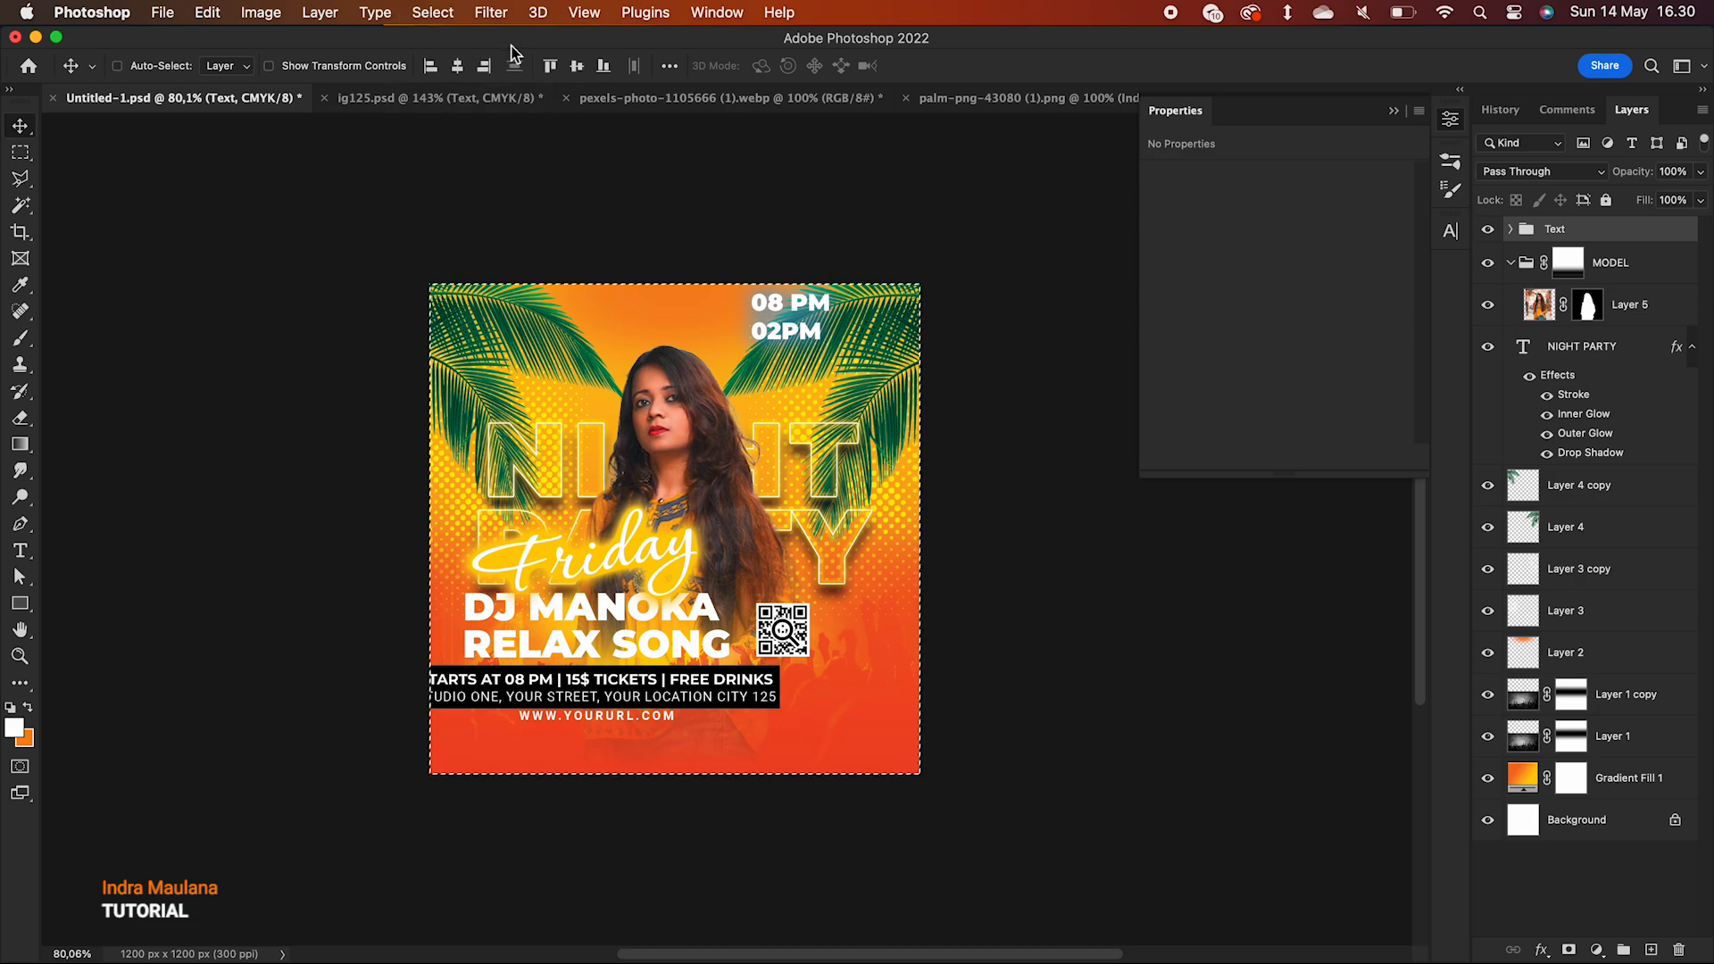
click(459, 70)
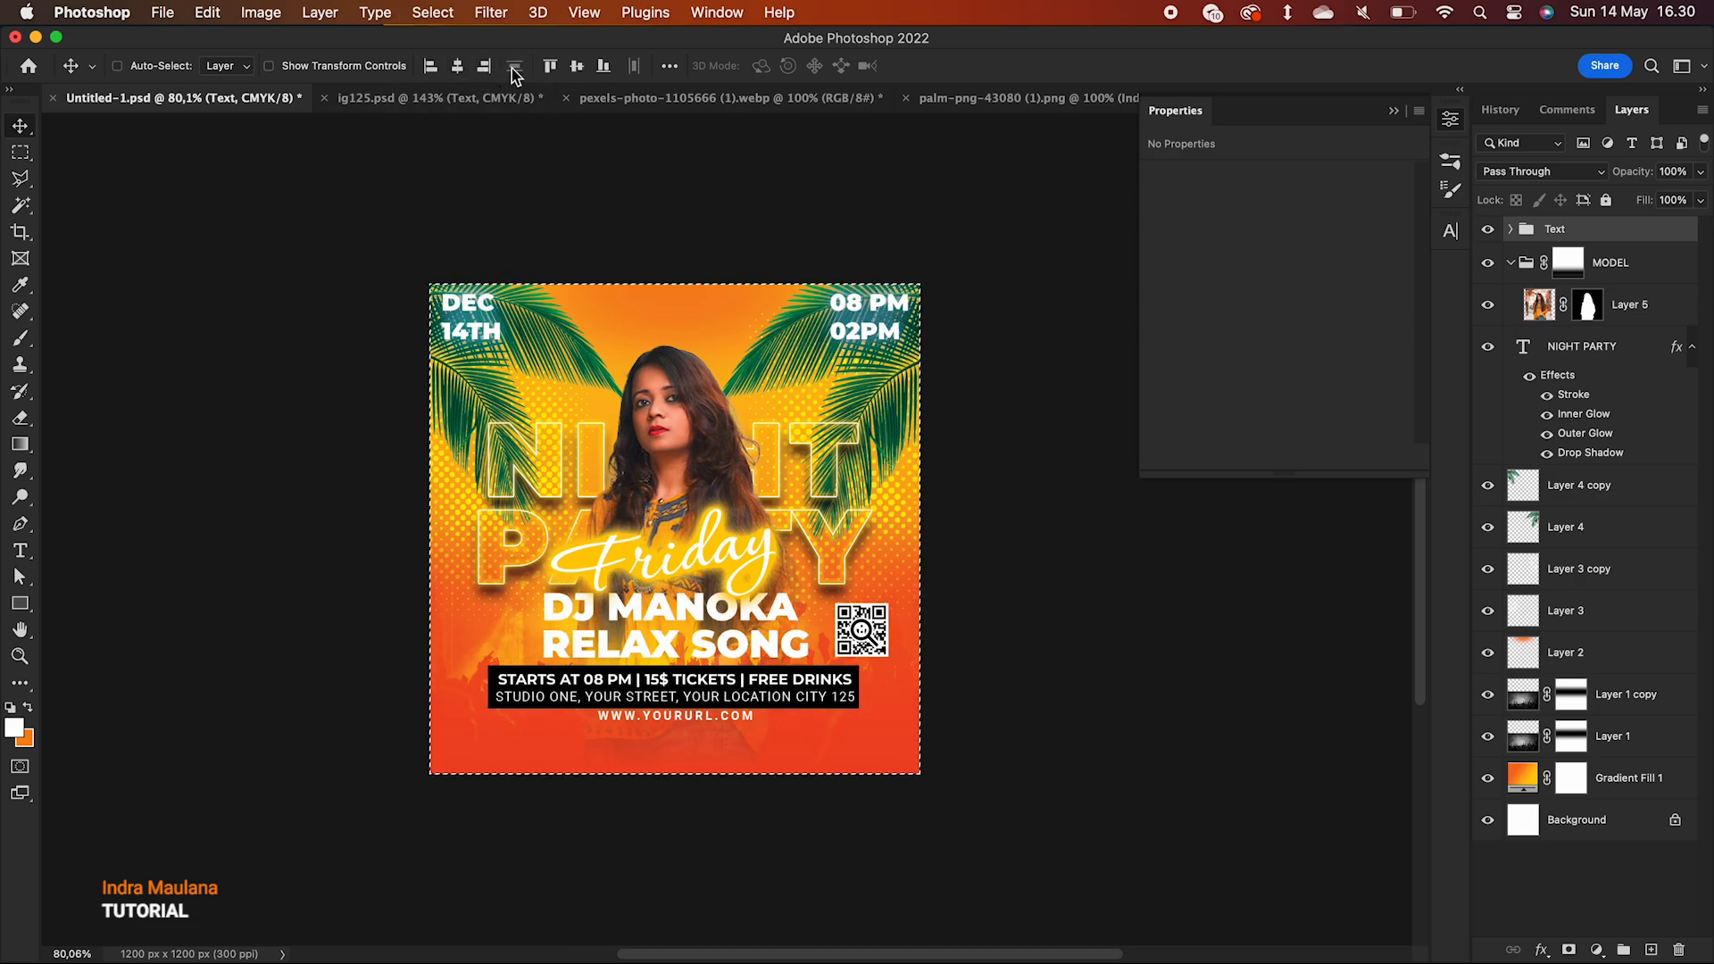
click(577, 66)
key(super+d)
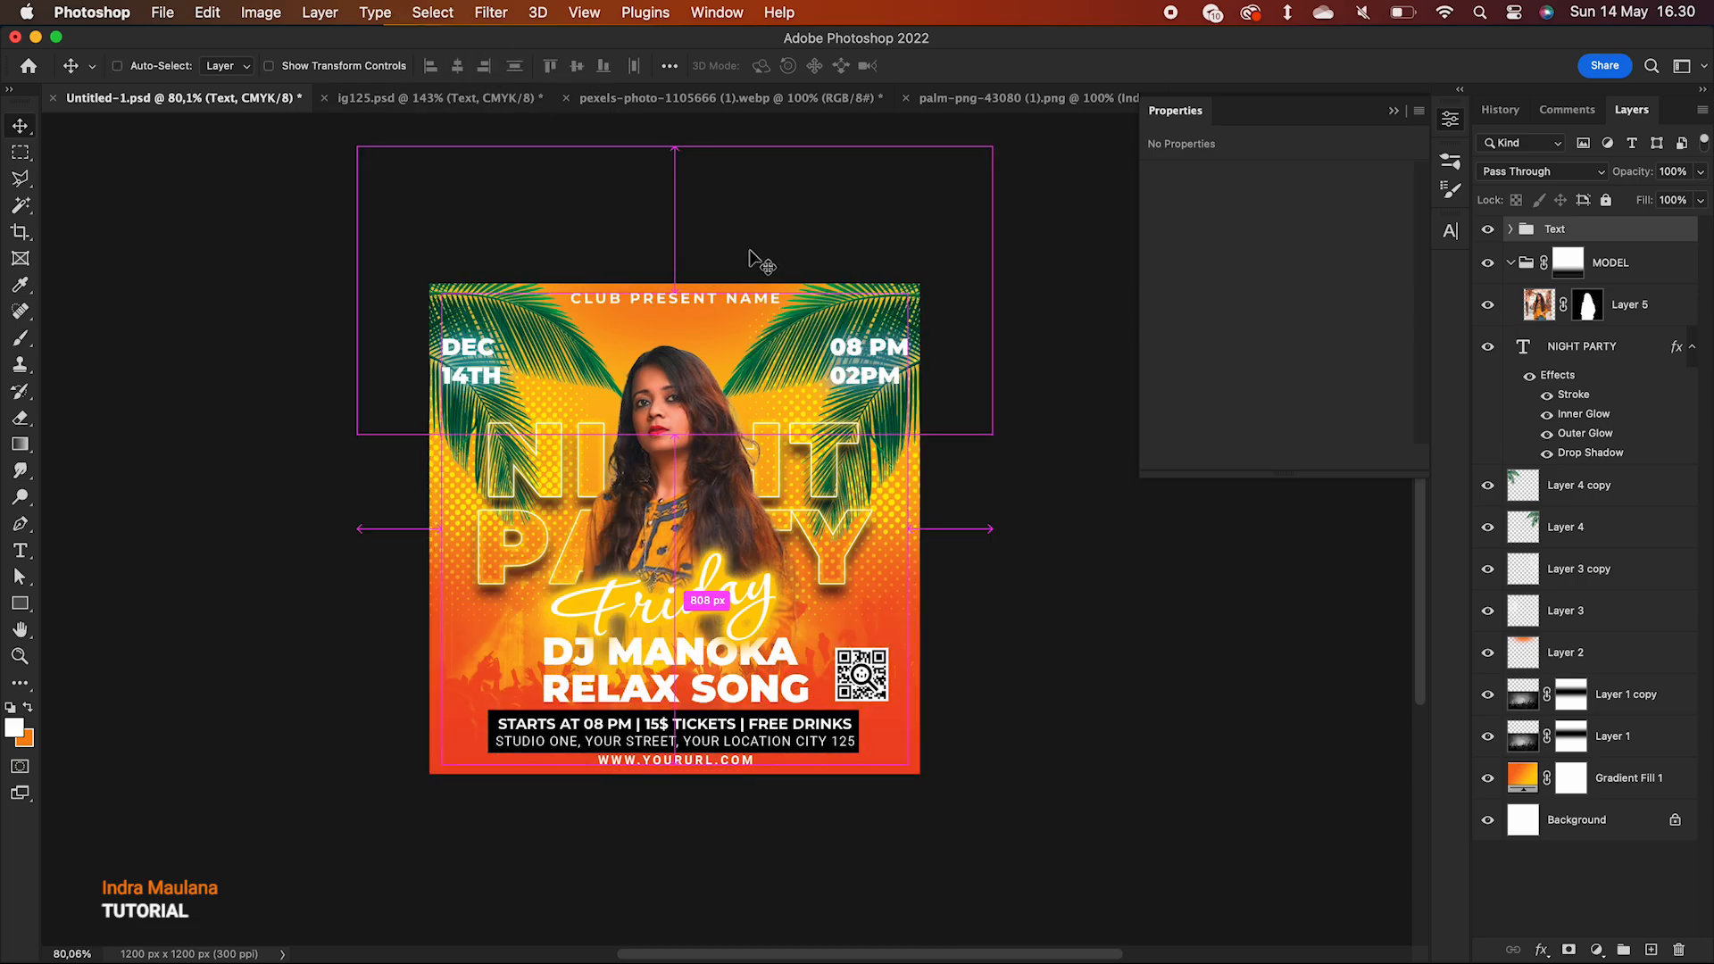
- Scale the Text group down slightly around its centre to widen the margins to the poster's edges, and save the document
key(super+t)
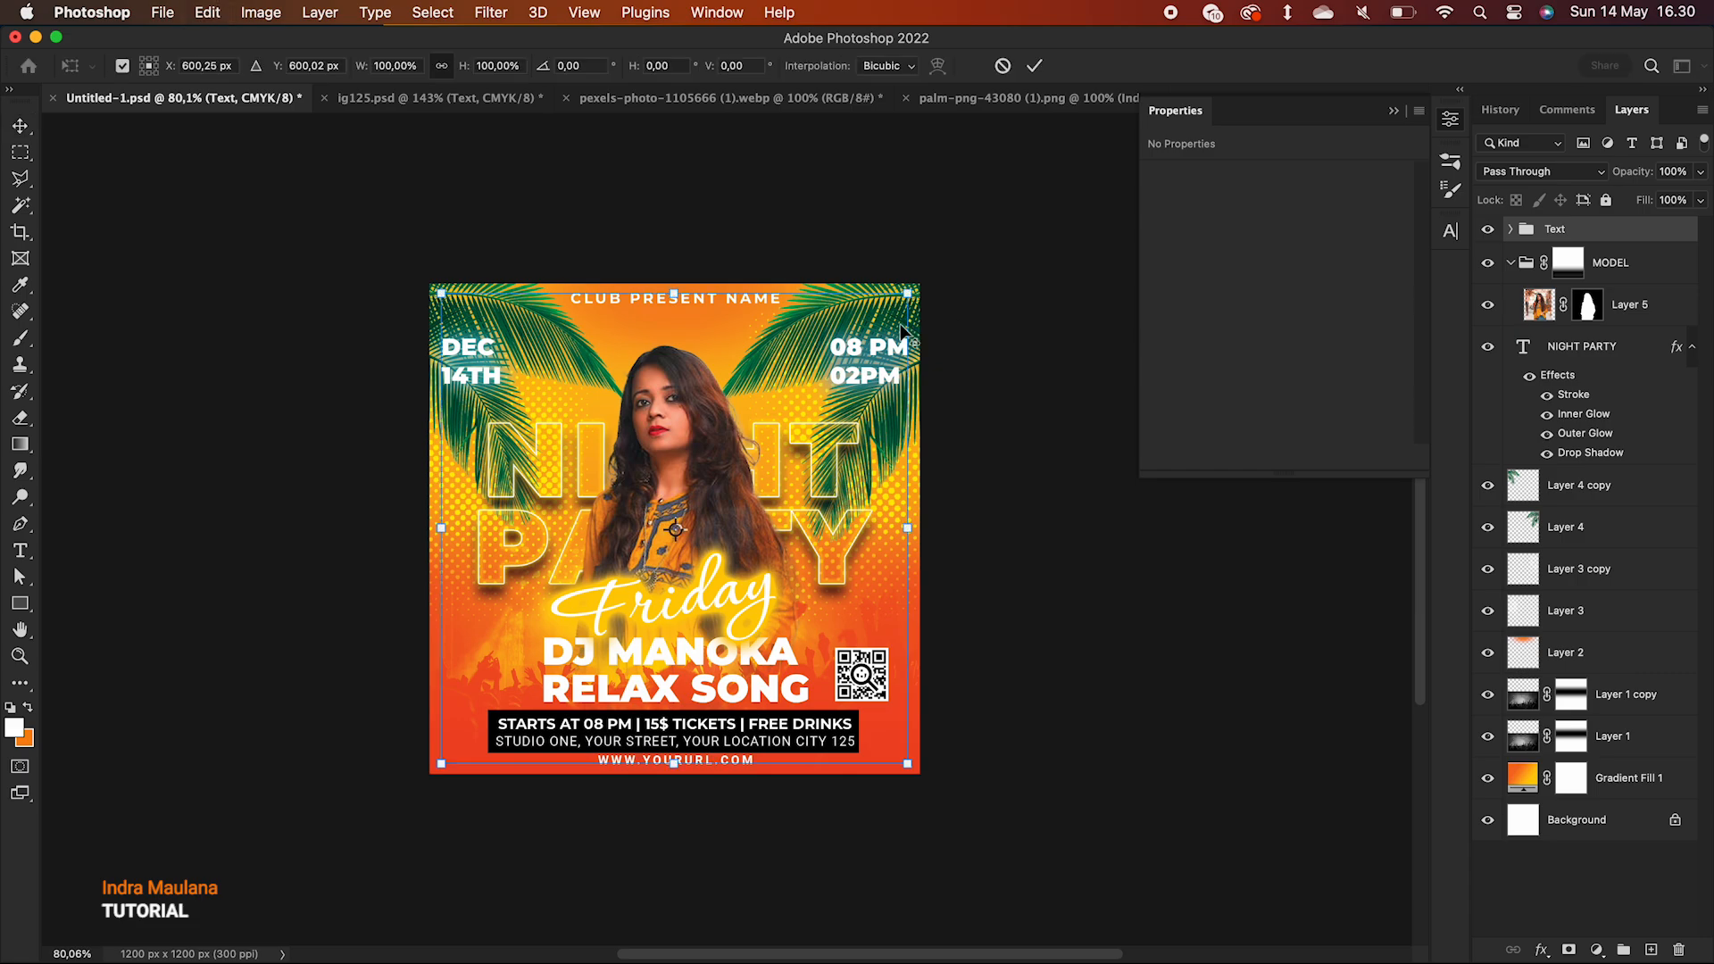
drag(914, 291, 904, 302)
key(Return)
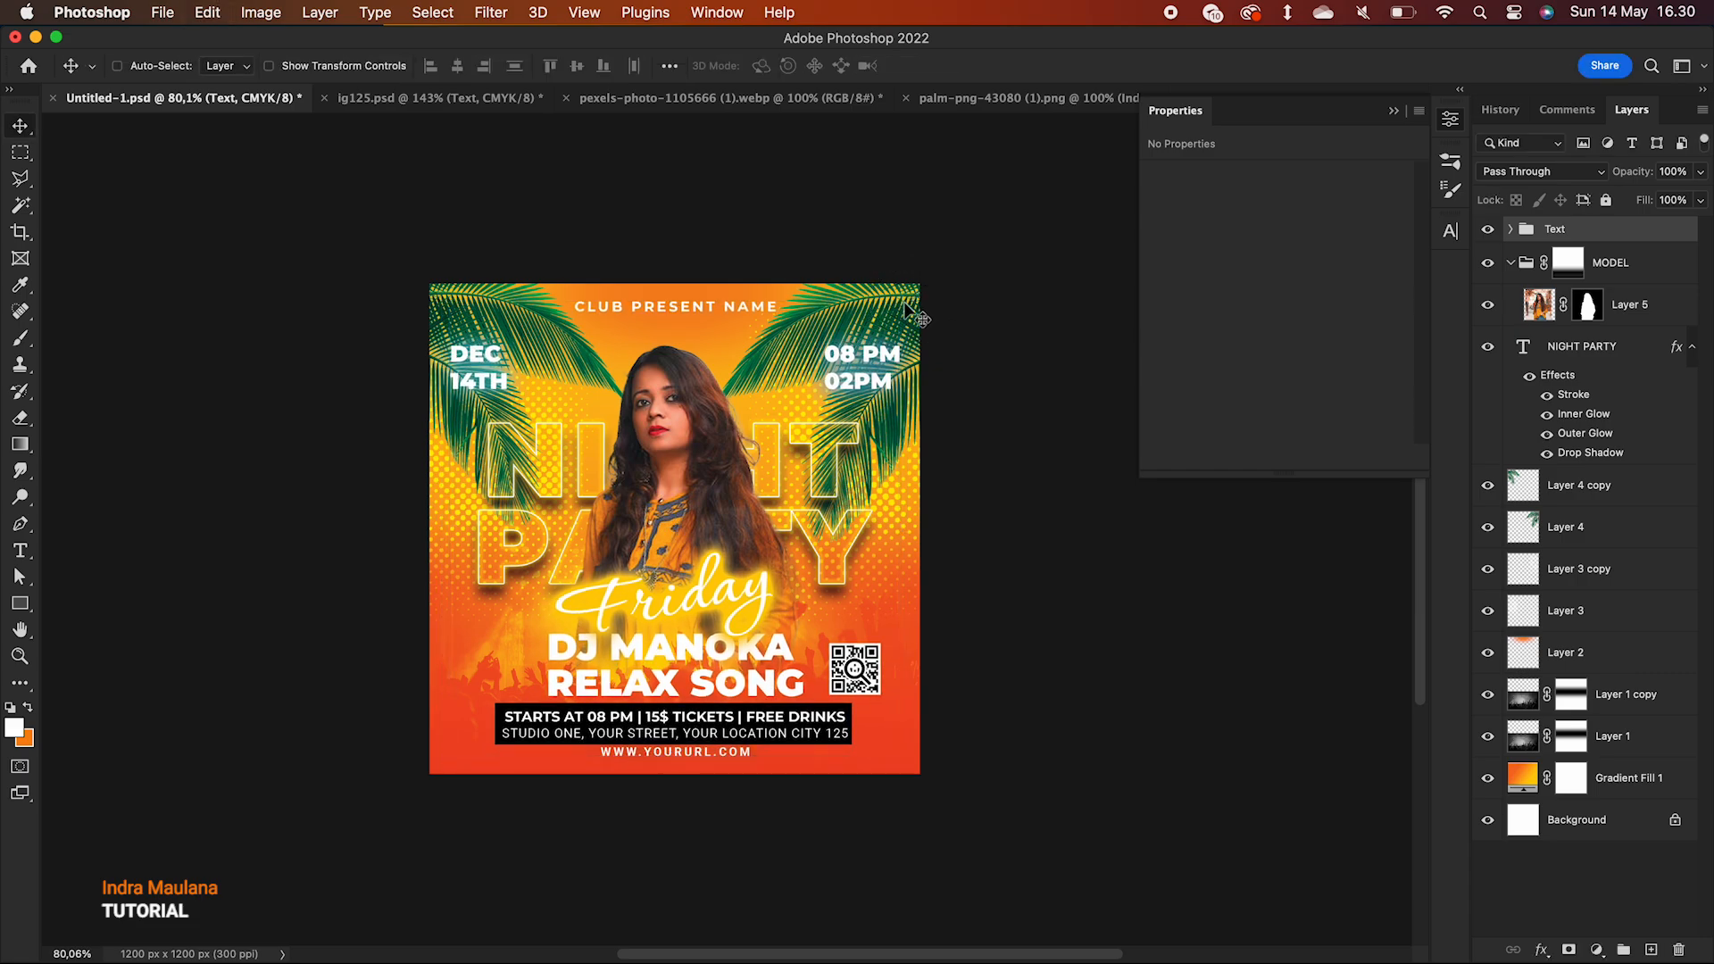
key(super+s)
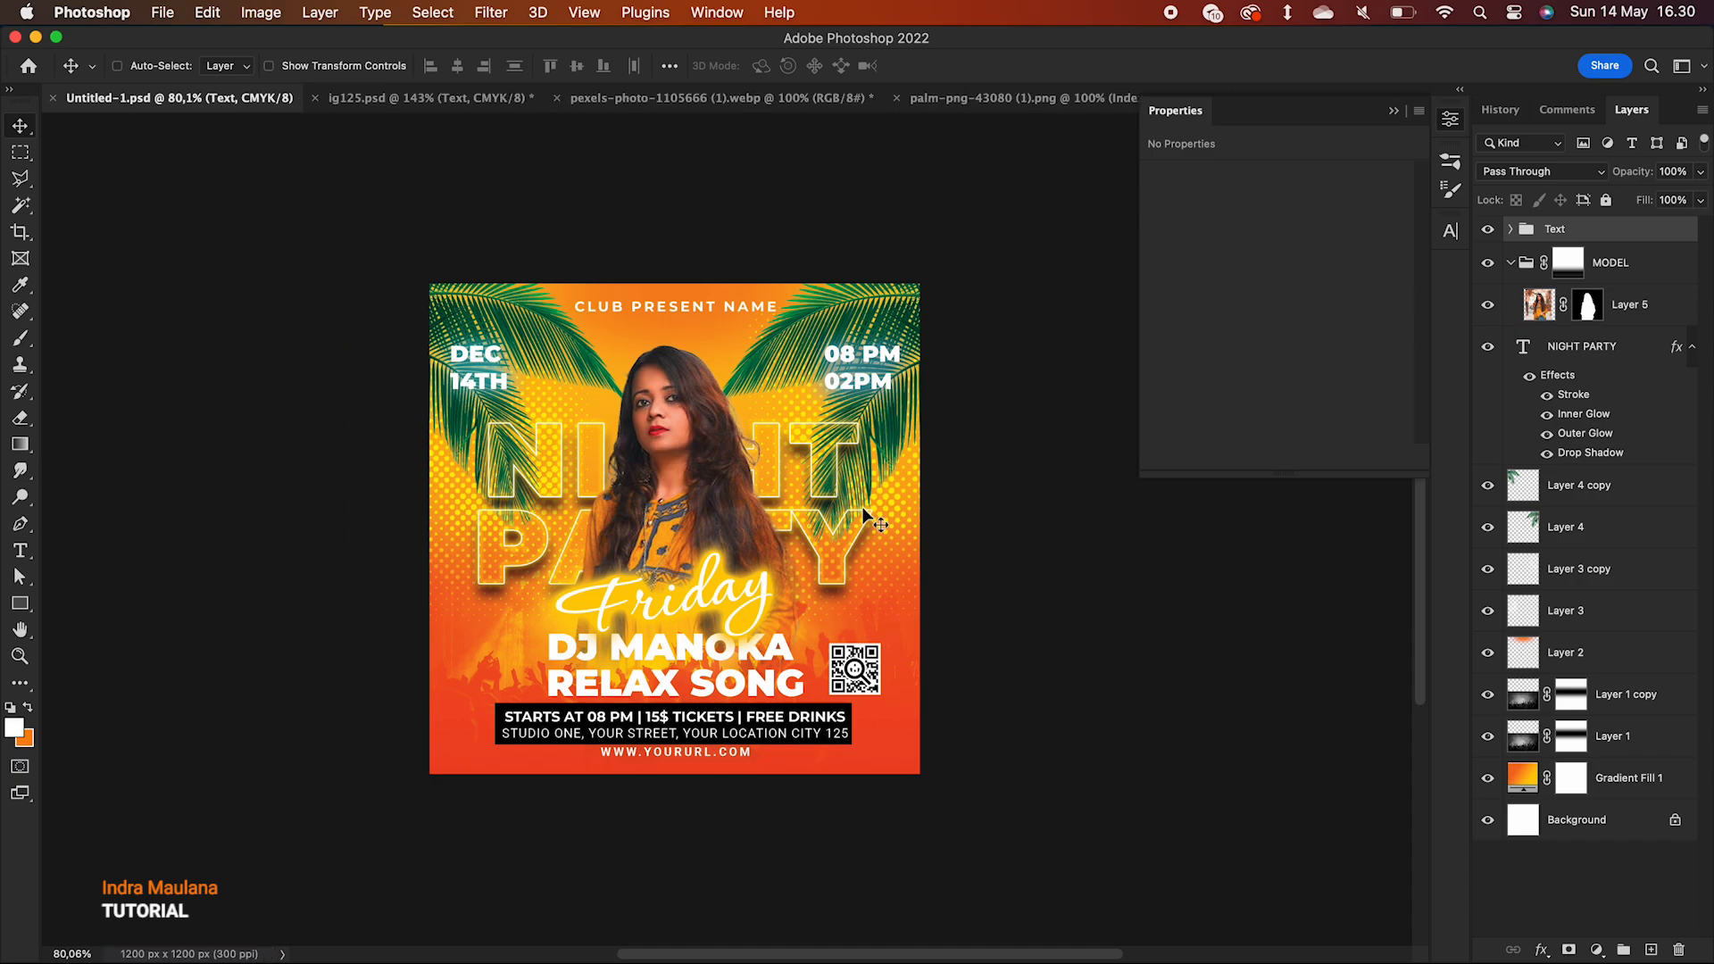
scroll(880, 658, right, 2)
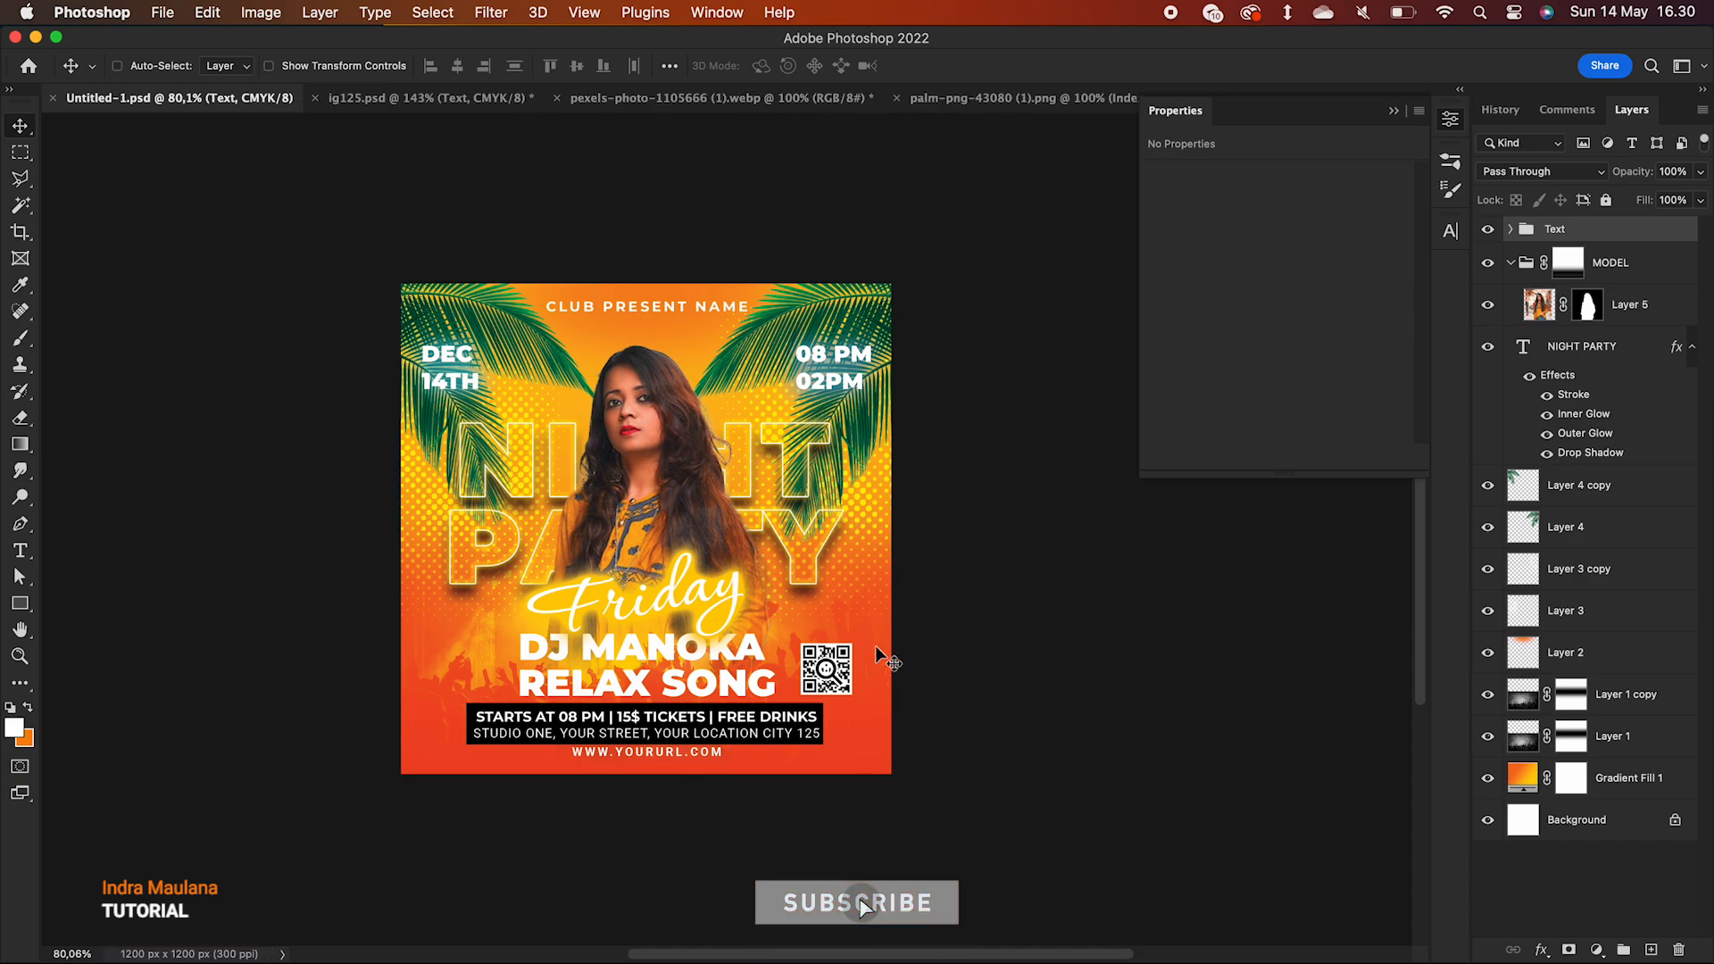